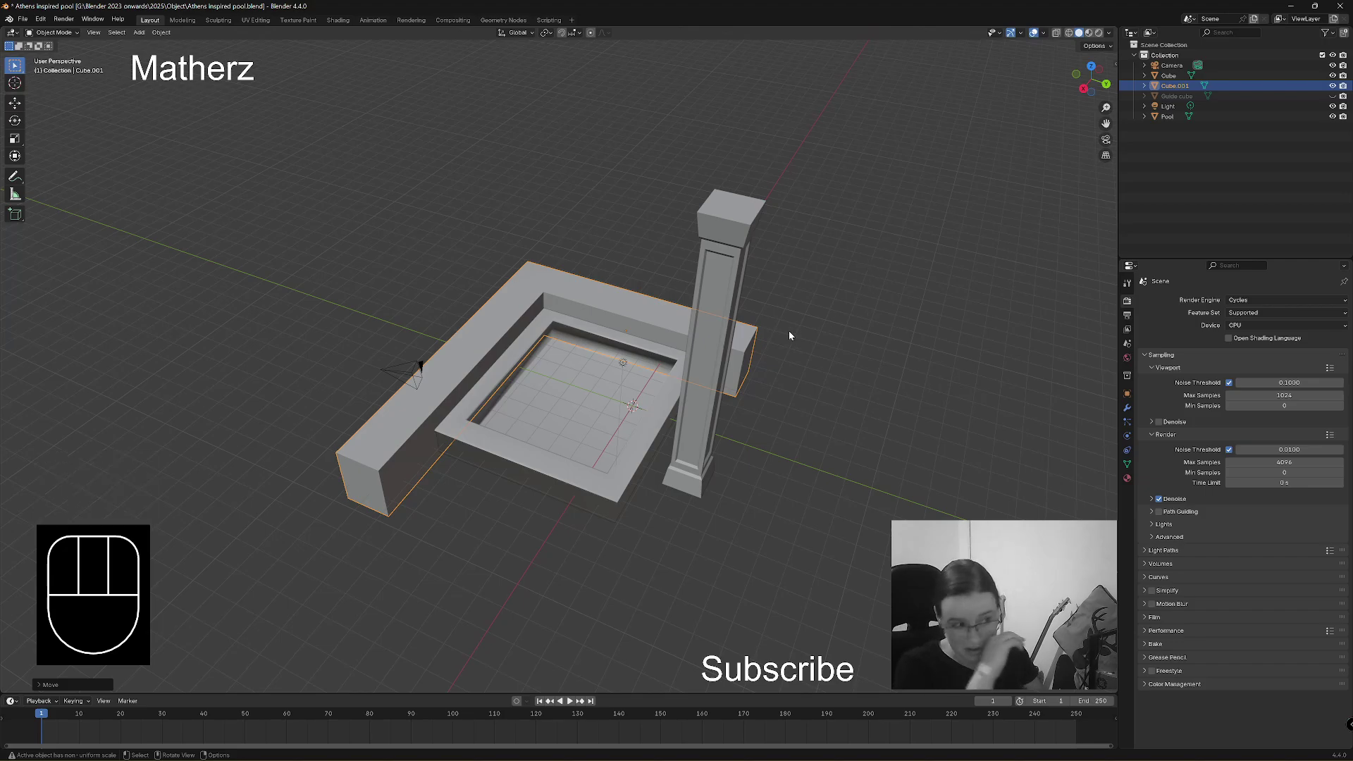
Move the L-shaped wall slightly along the X axis, away from the pool's edge.
middle_click_drag(755, 381, 752, 477)
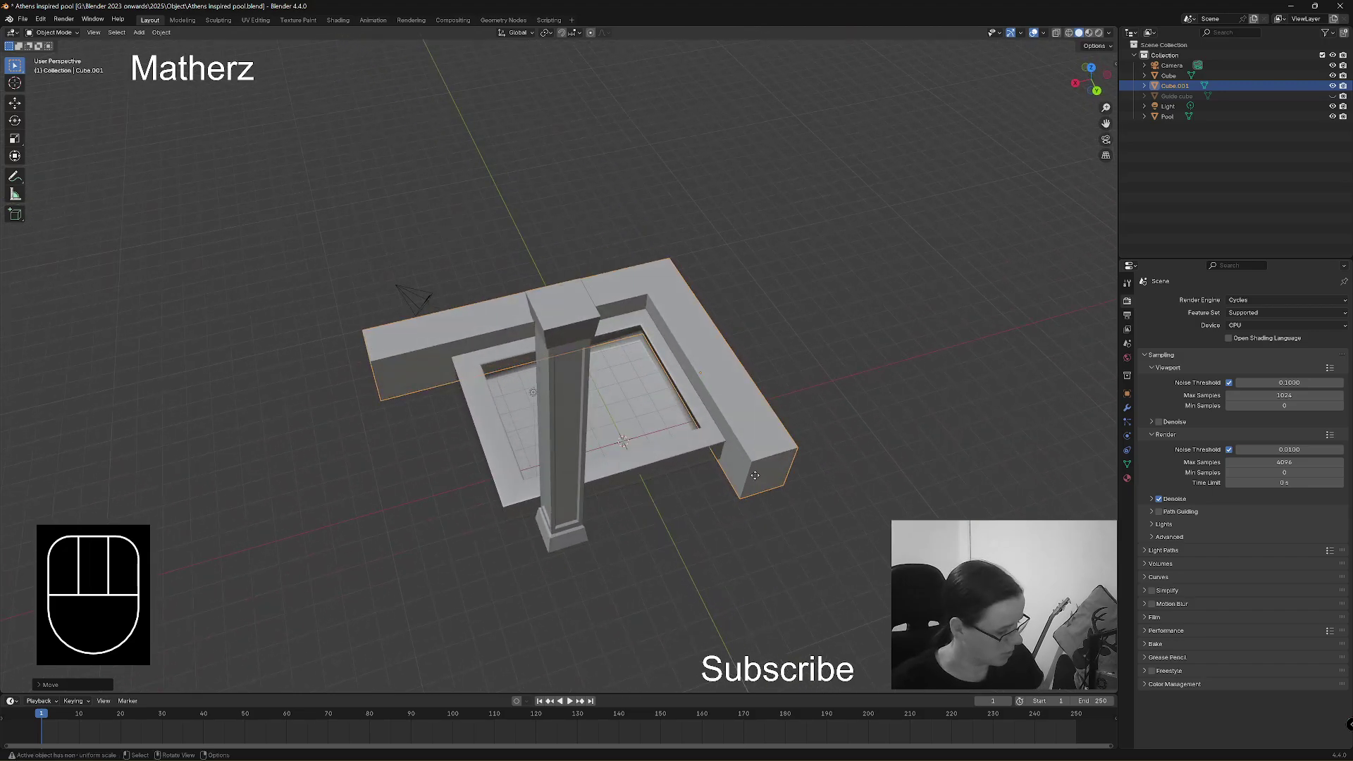
key("g")
middle_click(755, 476)
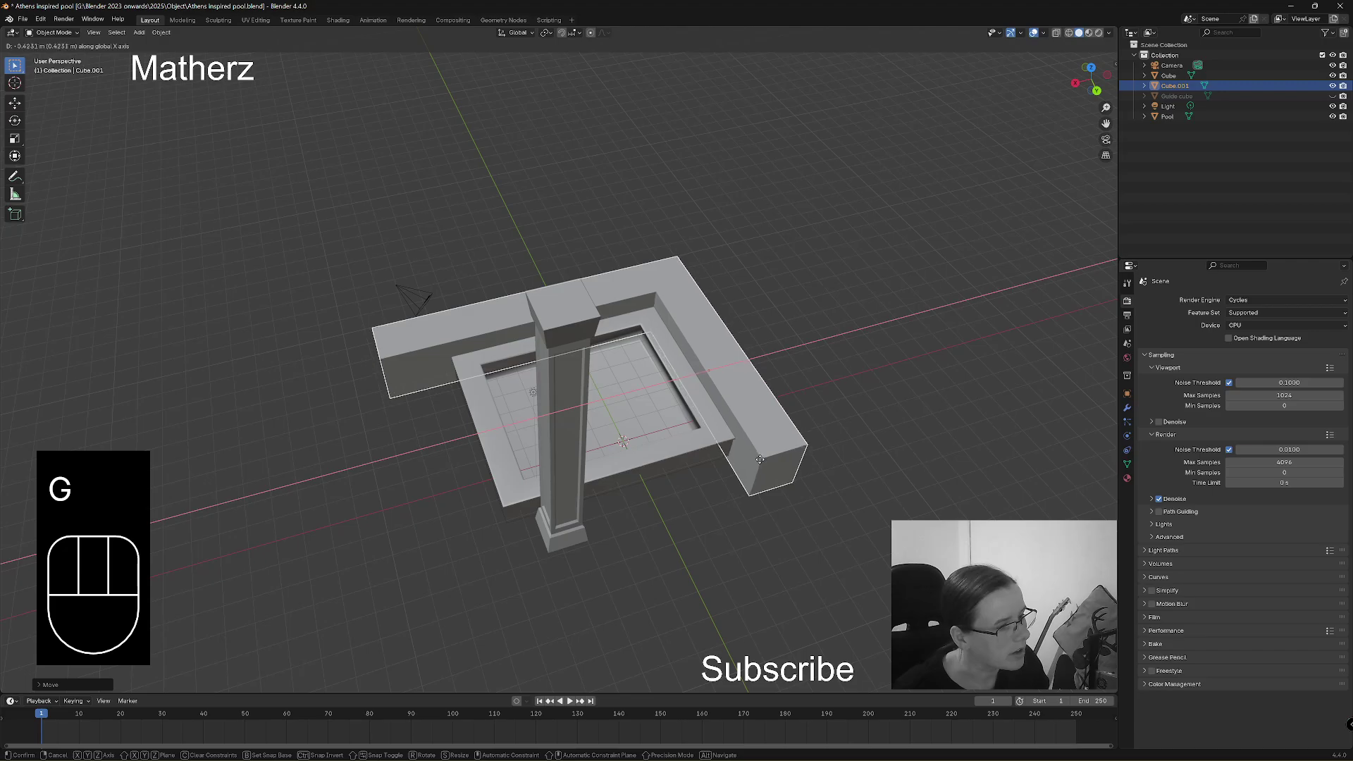
left_click(759, 458)
middle_click_drag(759, 459, 676, 481)
Move the column onto the free end of the L-shaped wall's shorter arm, centring its base on the wall top.
left_click(668, 408)
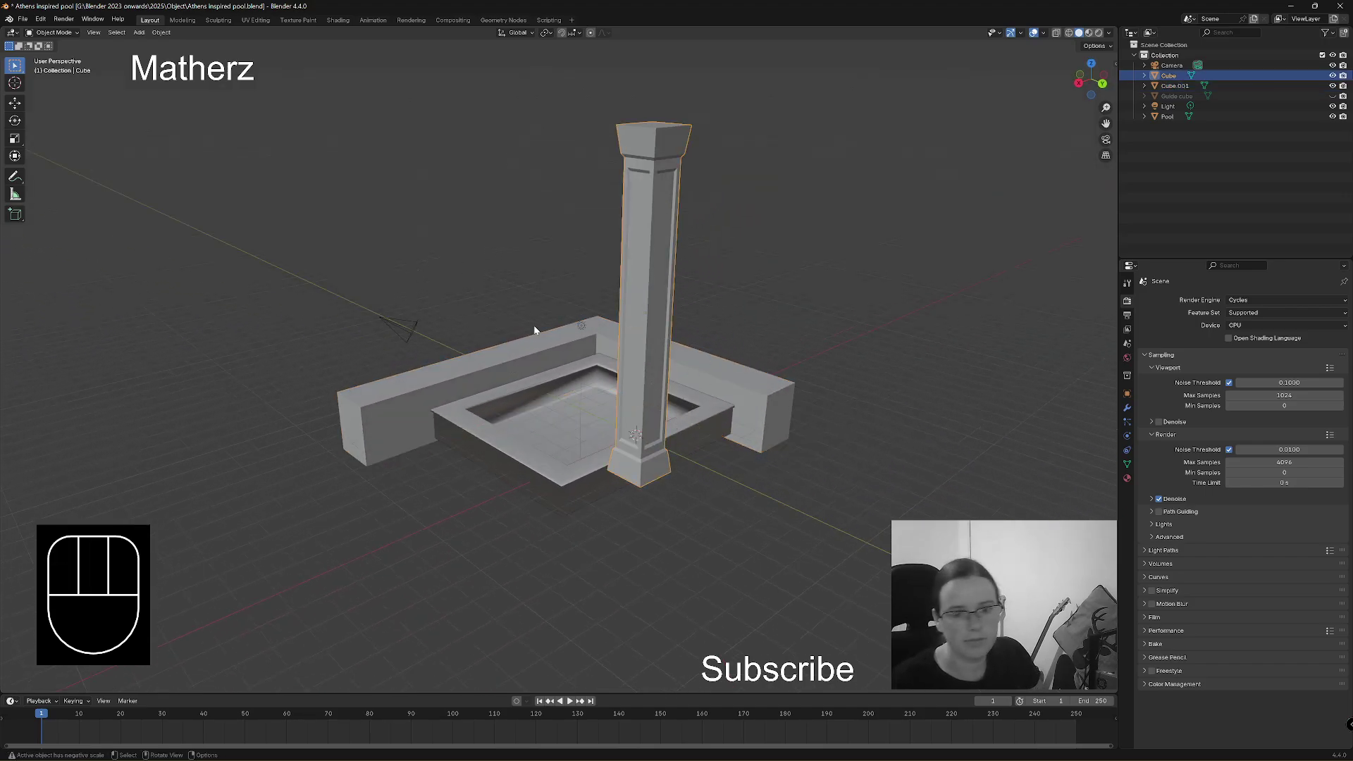
key("g")
middle_click(638, 466)
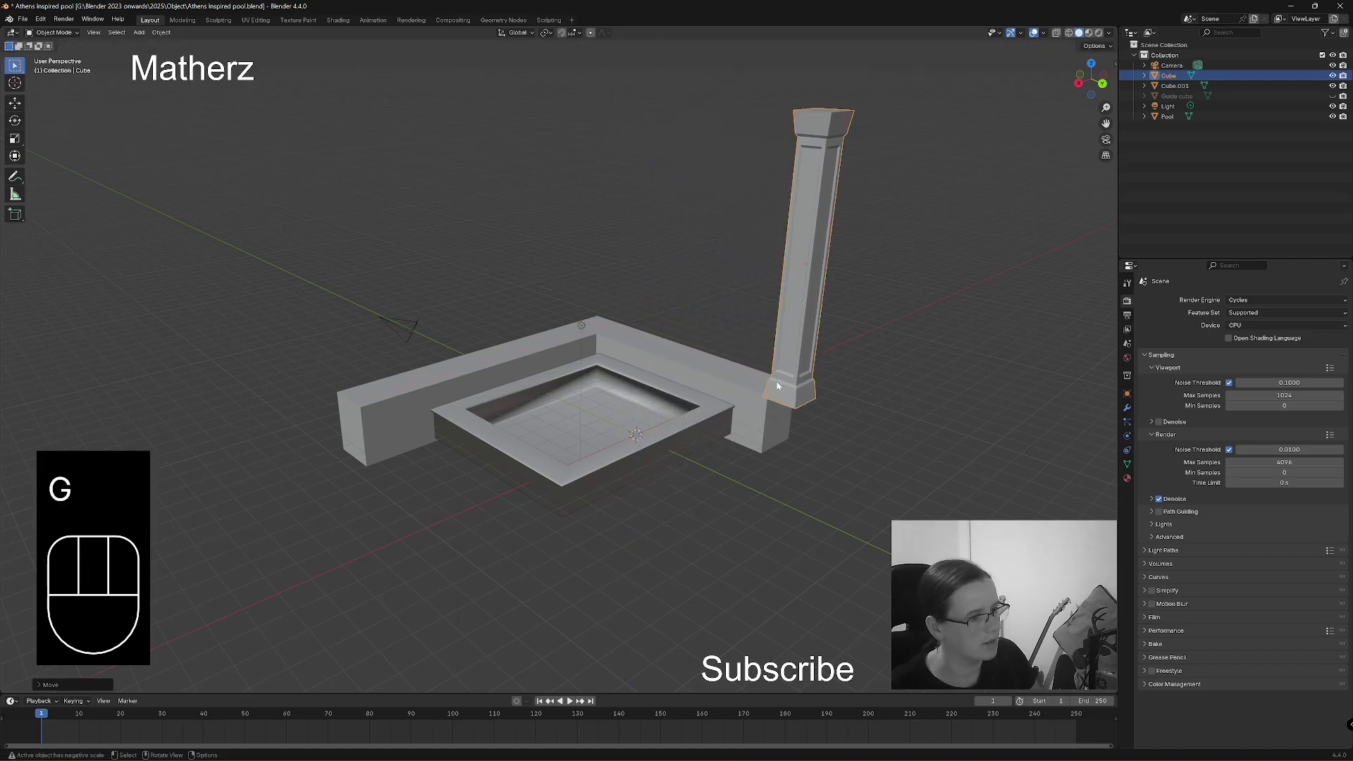
key("g")
middle_click_drag(736, 370, 738, 365)
left_click(744, 369)
middle_click_drag(739, 416, 616, 439)
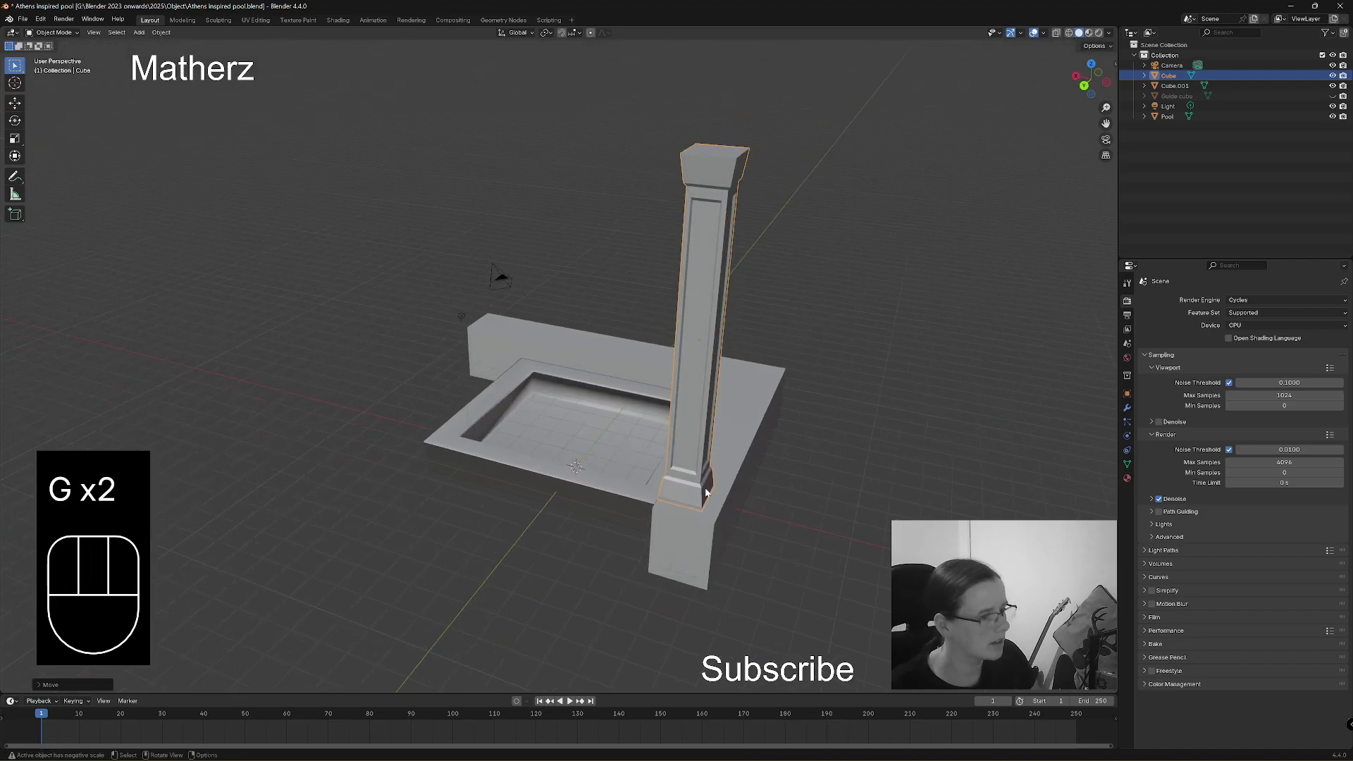
key("g")
middle_click_drag(707, 495, 723, 494)
left_click(723, 495)
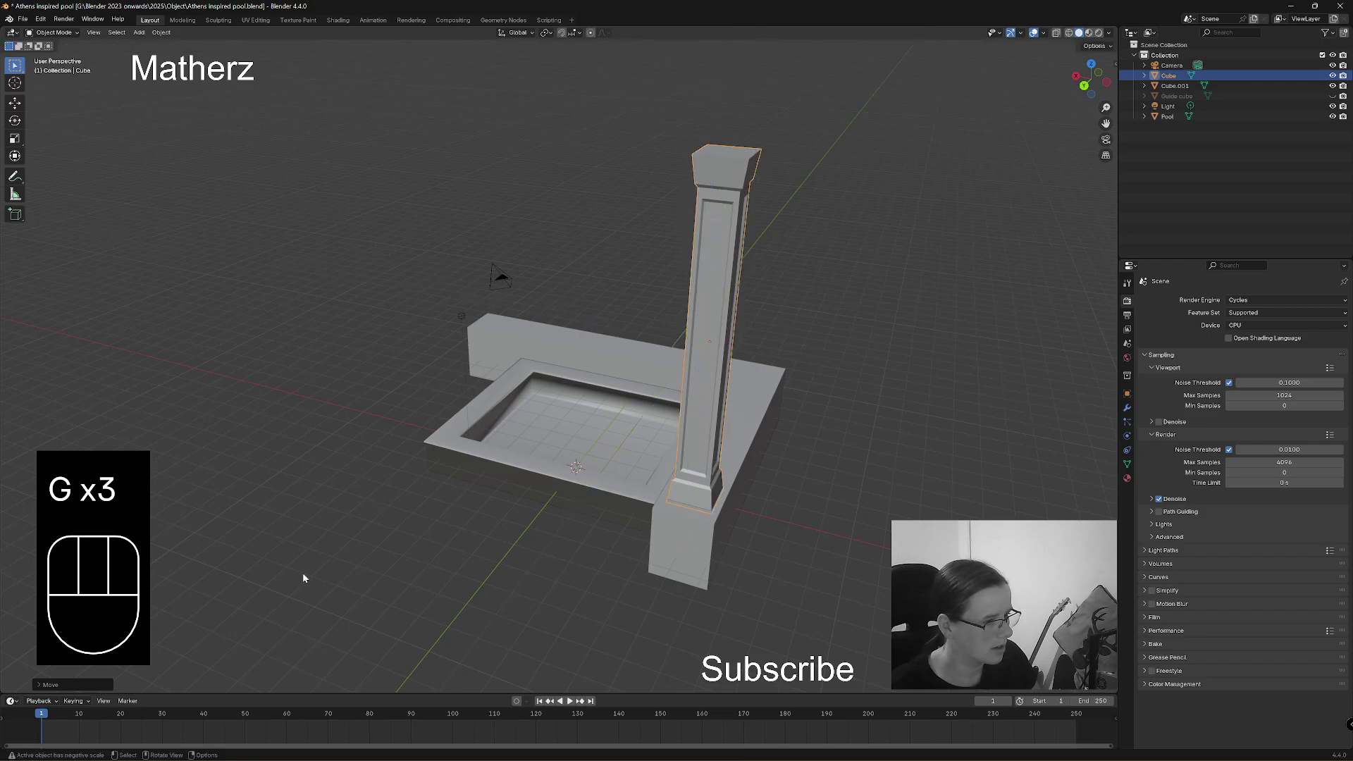
Duplicate the column about 9.6 m along the Y axis so the copy stands on the wall's corner.
middle_click_drag(303, 572, 749, 227)
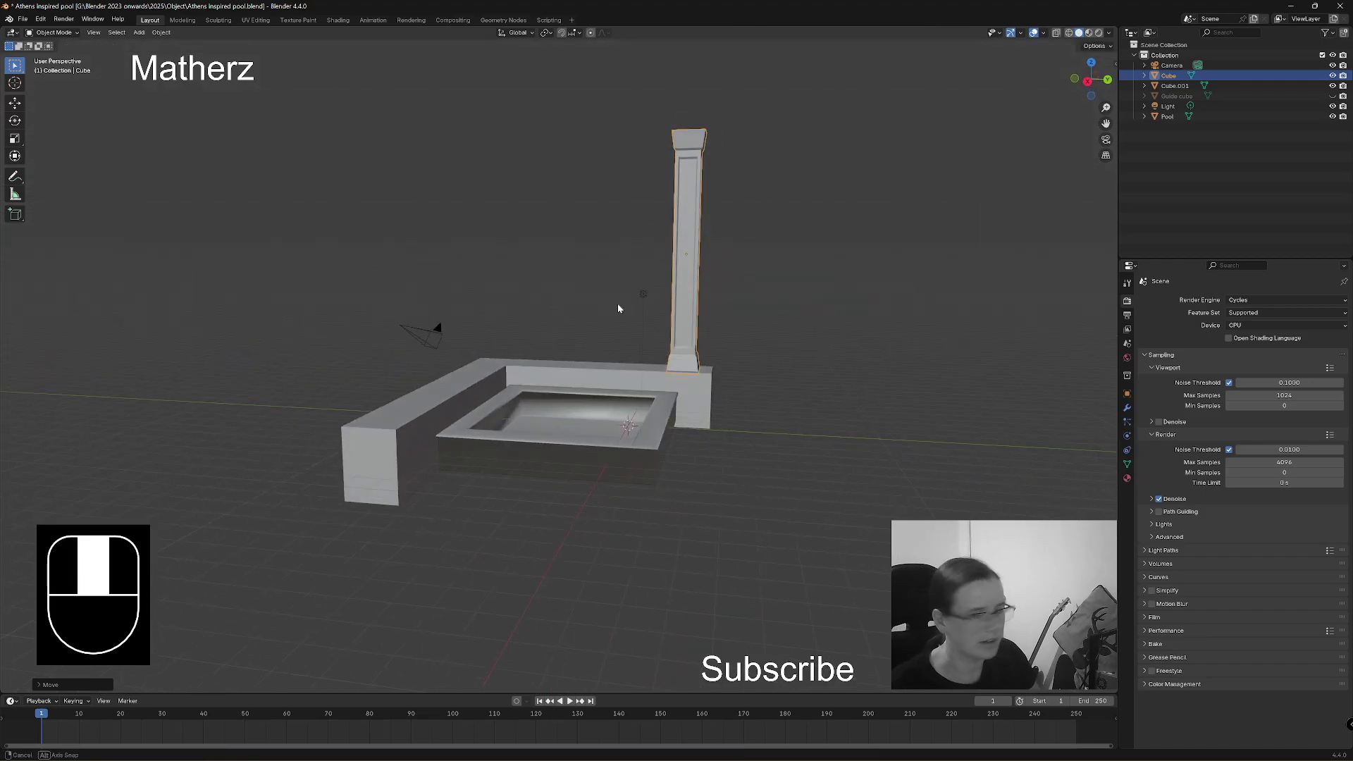
middle_click_drag(619, 305, 655, 336)
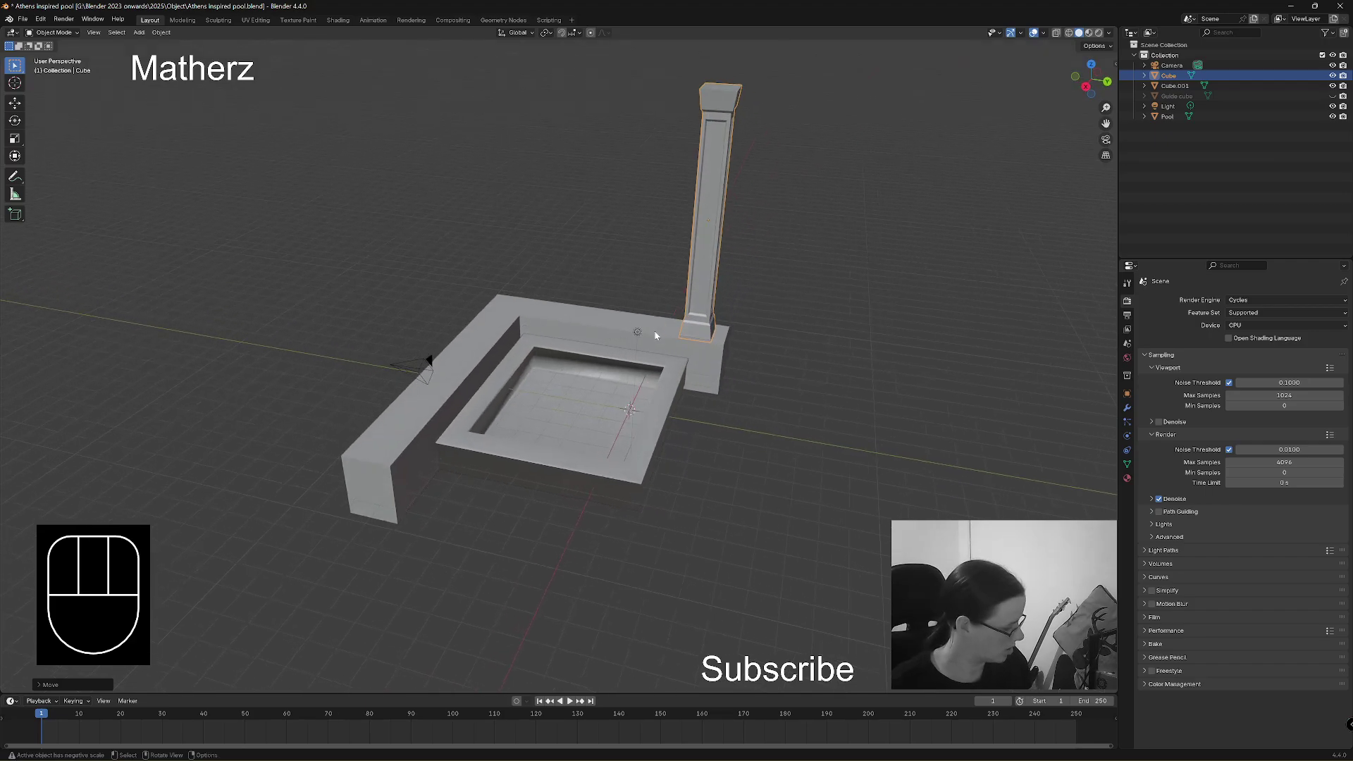
key("shift+d")
key("y")
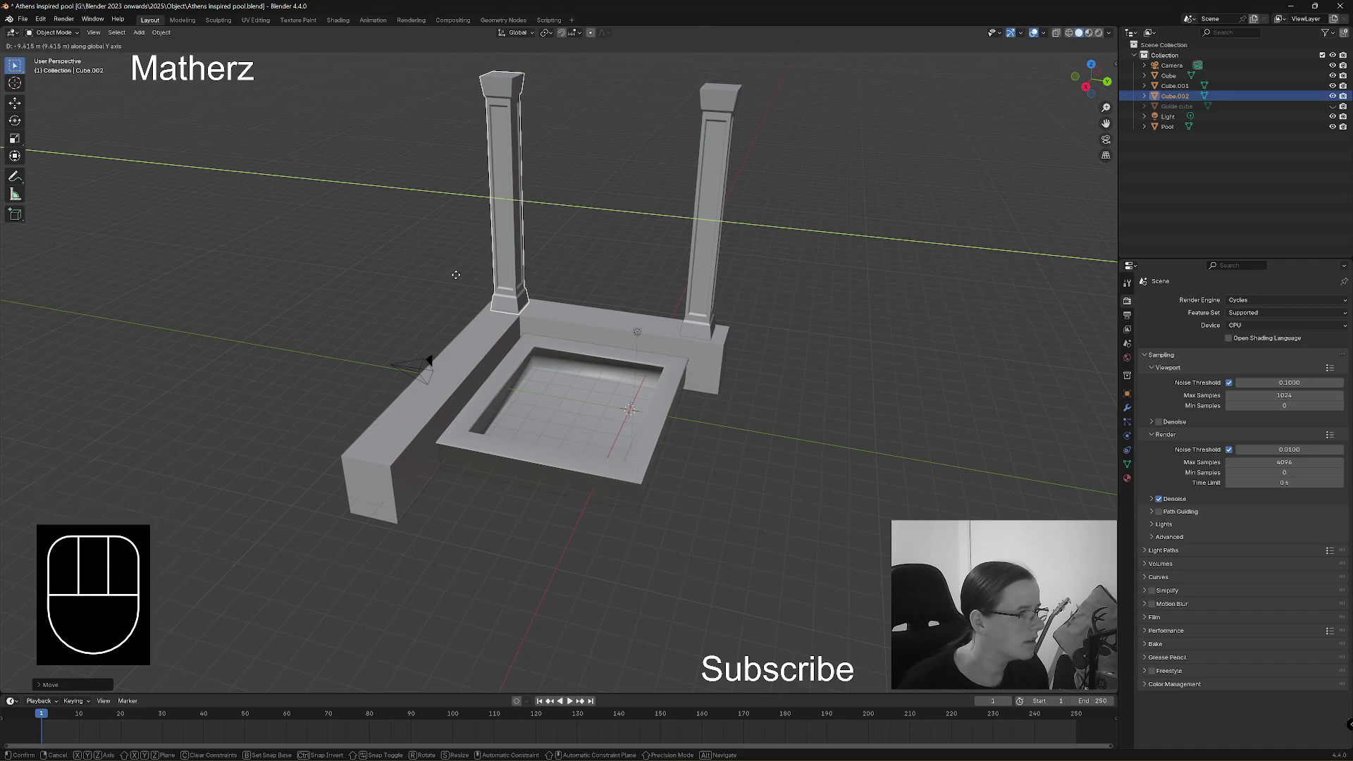
left_click(455, 278)
Duplicate the corner column about 12.9 m along the X axis onto the far end of the wall's longer arm.
middle_click_drag(840, 422, 632, 305)
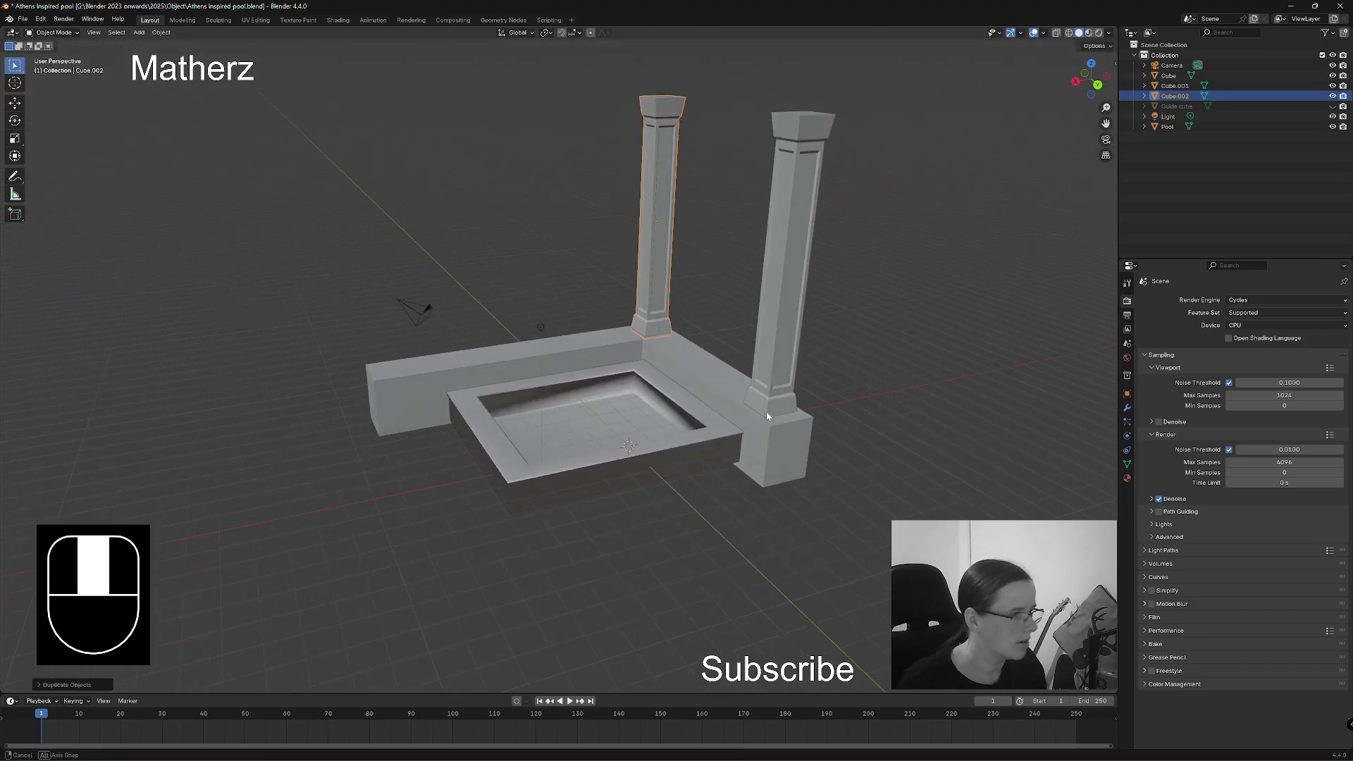
key("shift+d")
key("x")
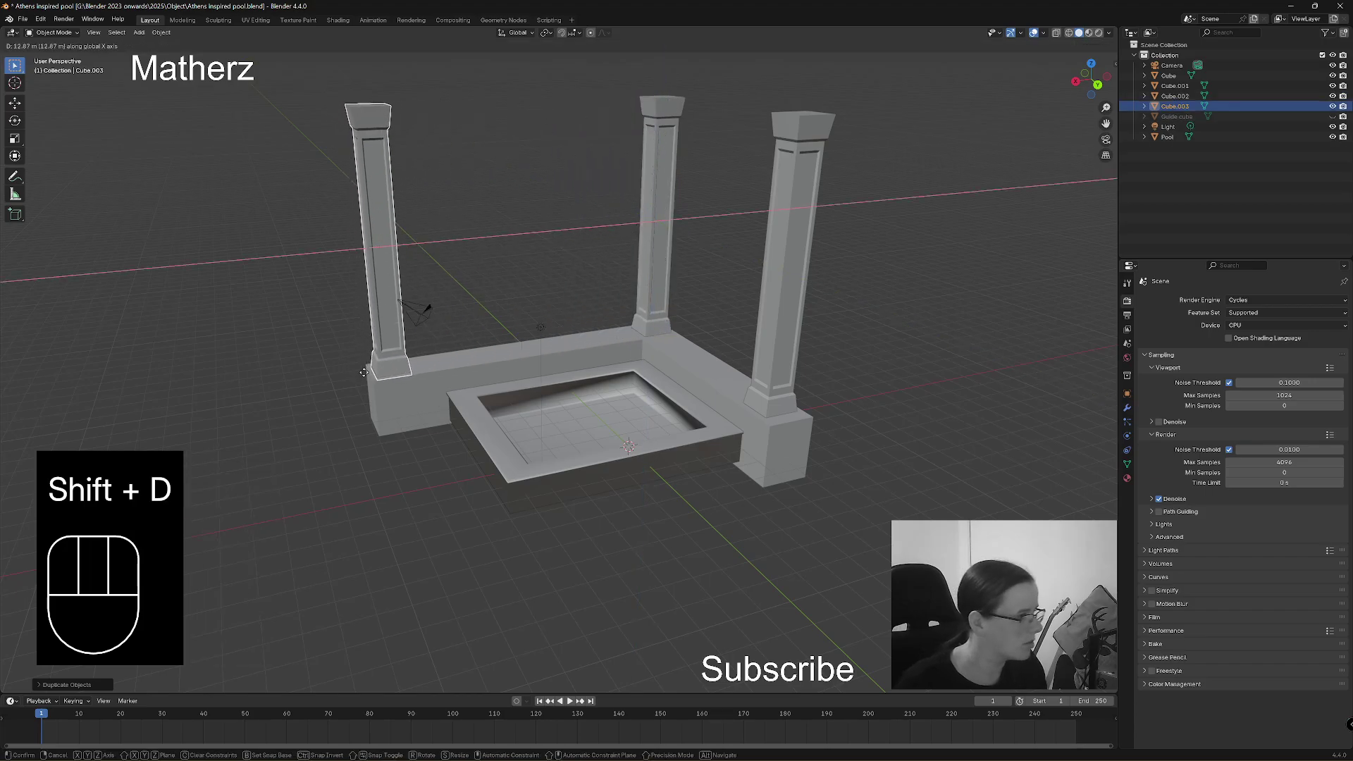
left_click(359, 367)
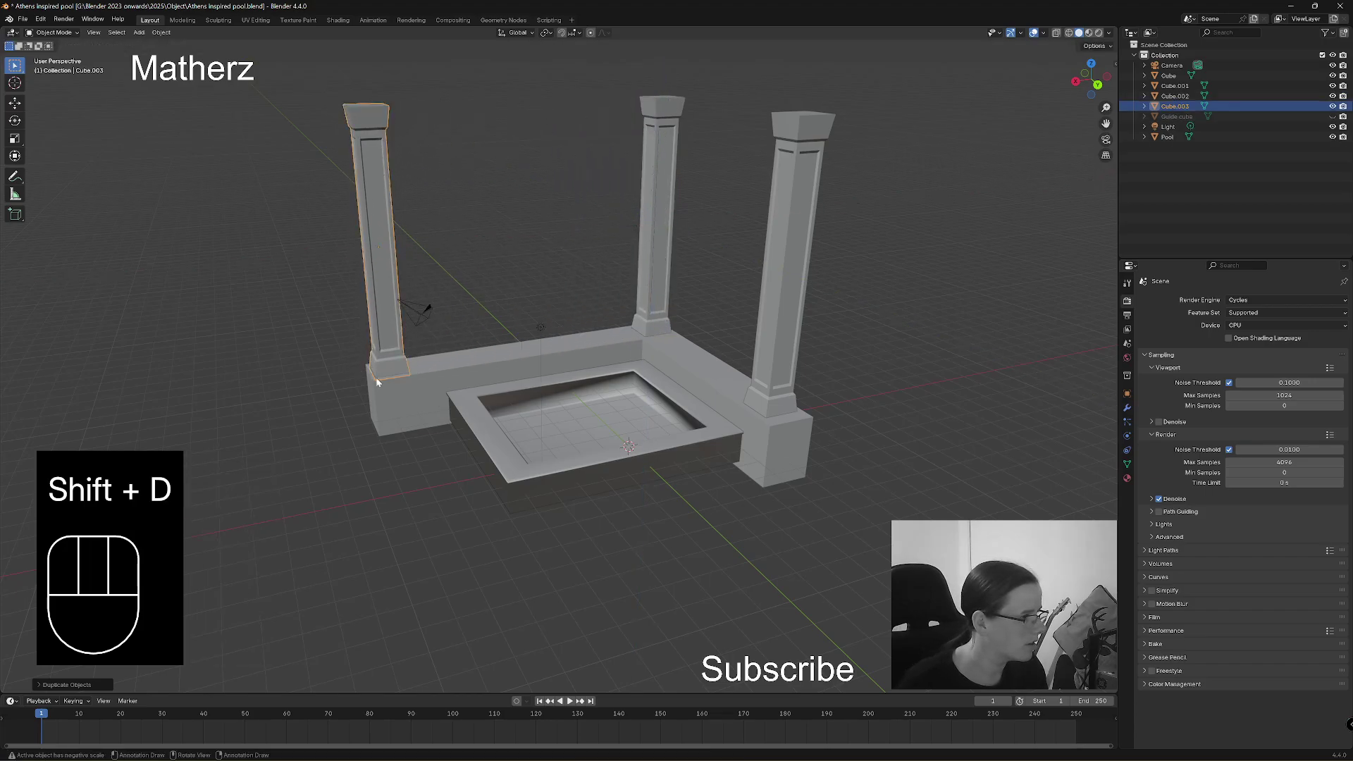
Preview the columns and pool in rendered viewport shading, and return to solid shading.
mouse_move(375, 378)
middle_mouse_down()
mouse_move(623, 476)
mouse_move(656, 404)
mouse_move(701, 513)
mouse_move(678, 463)
middle_mouse_up()
left_click(1099, 34)
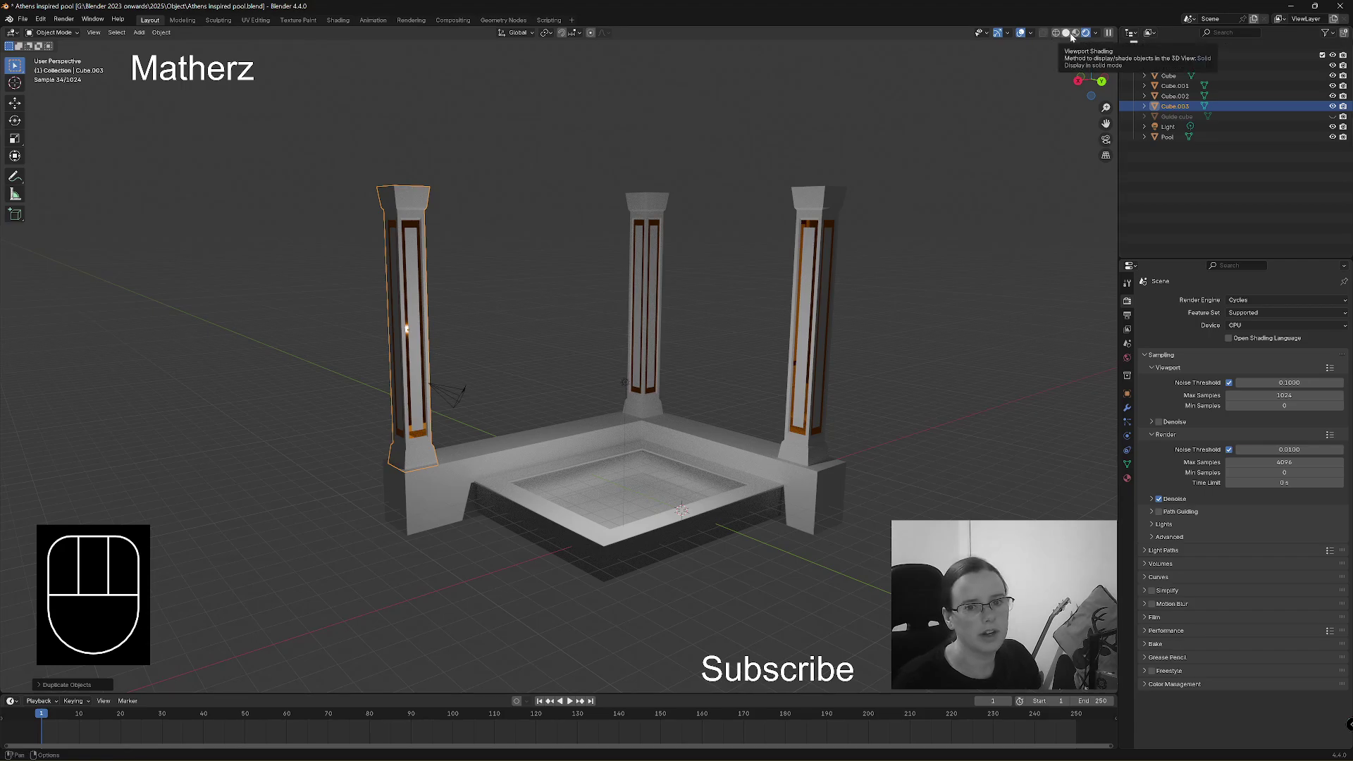
left_click(1069, 33)
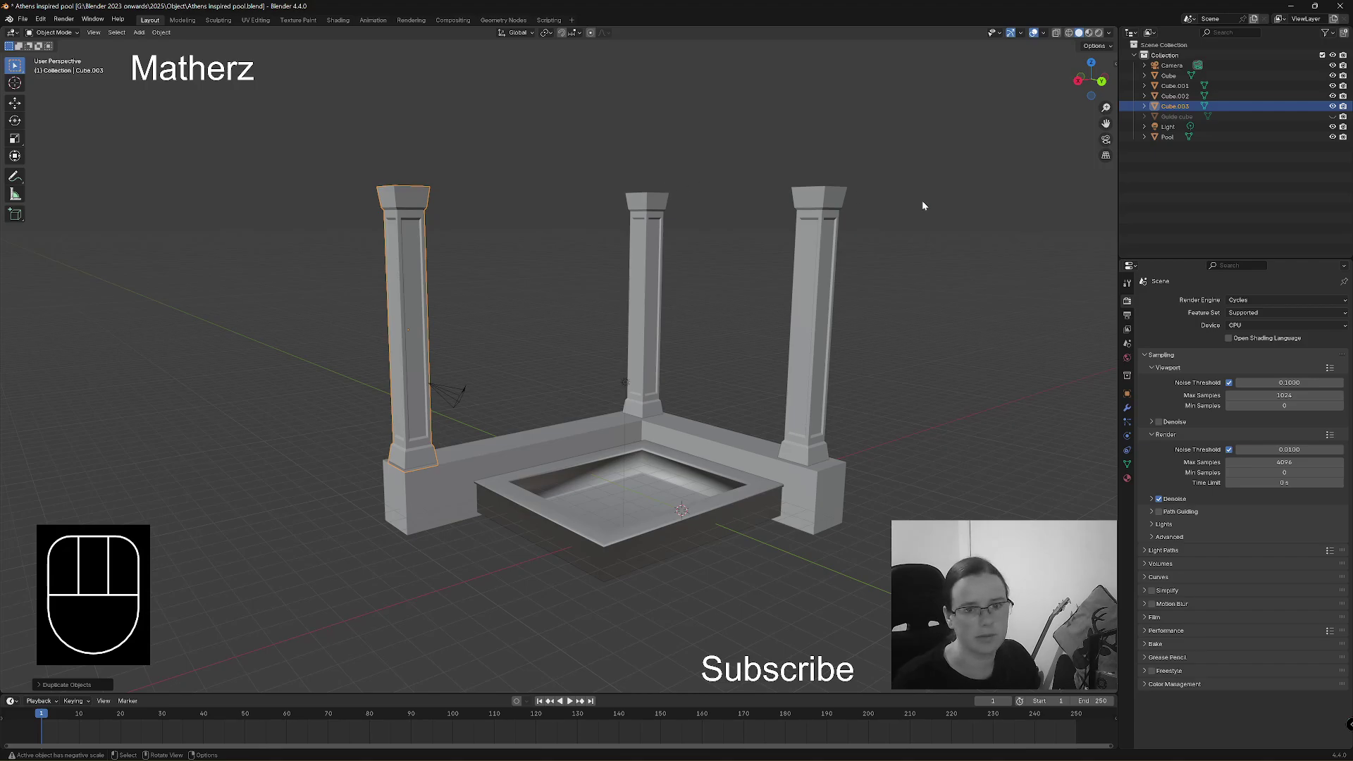
Duplicate the column at the end of the shorter arm upward and rotate the copy 90 degrees about the X axis.
left_click(832, 200)
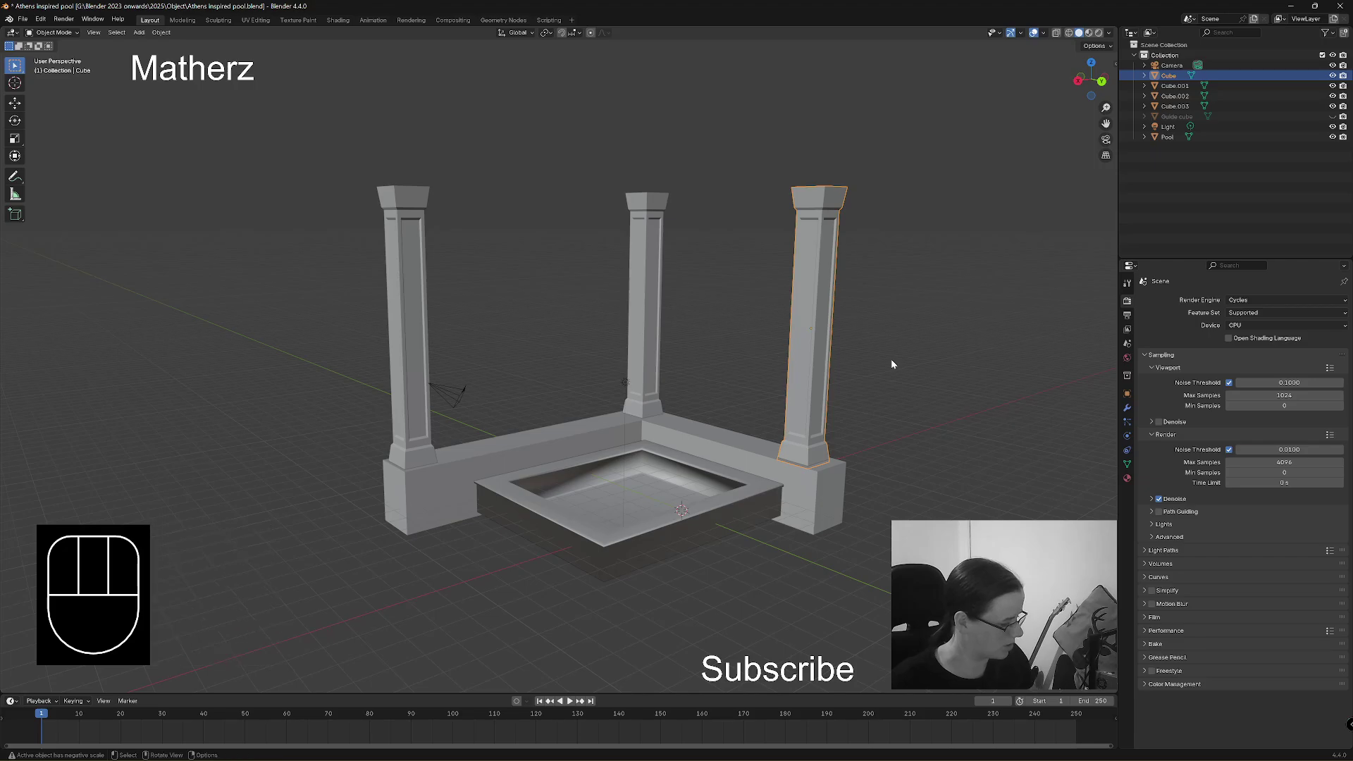
key("shift+d")
middle_click_drag(892, 356, 916, 216)
left_click(893, 262)
key("r")
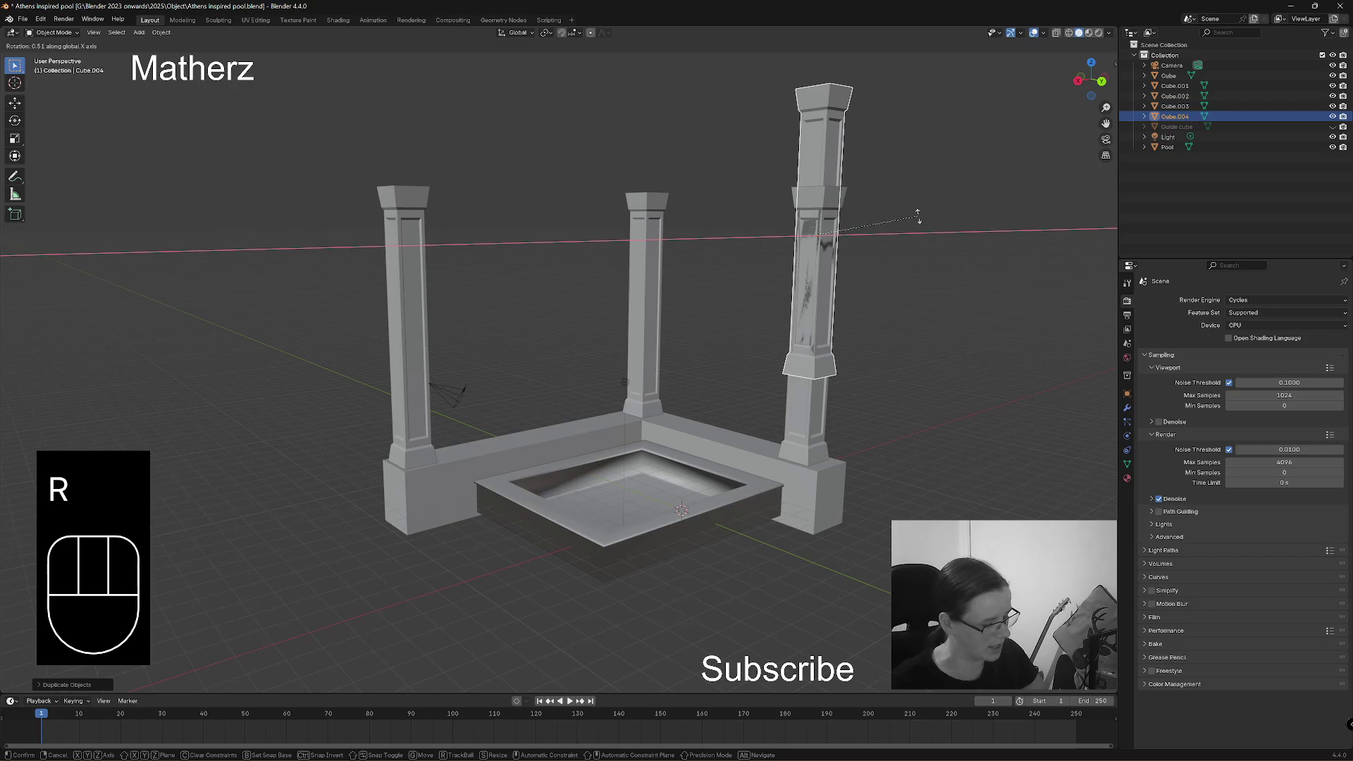
key("9")
key("0")
left_click(903, 267)
Move the horizontal column copy along Y and up so it spans the tops of the two columns as a beam.
key("g")
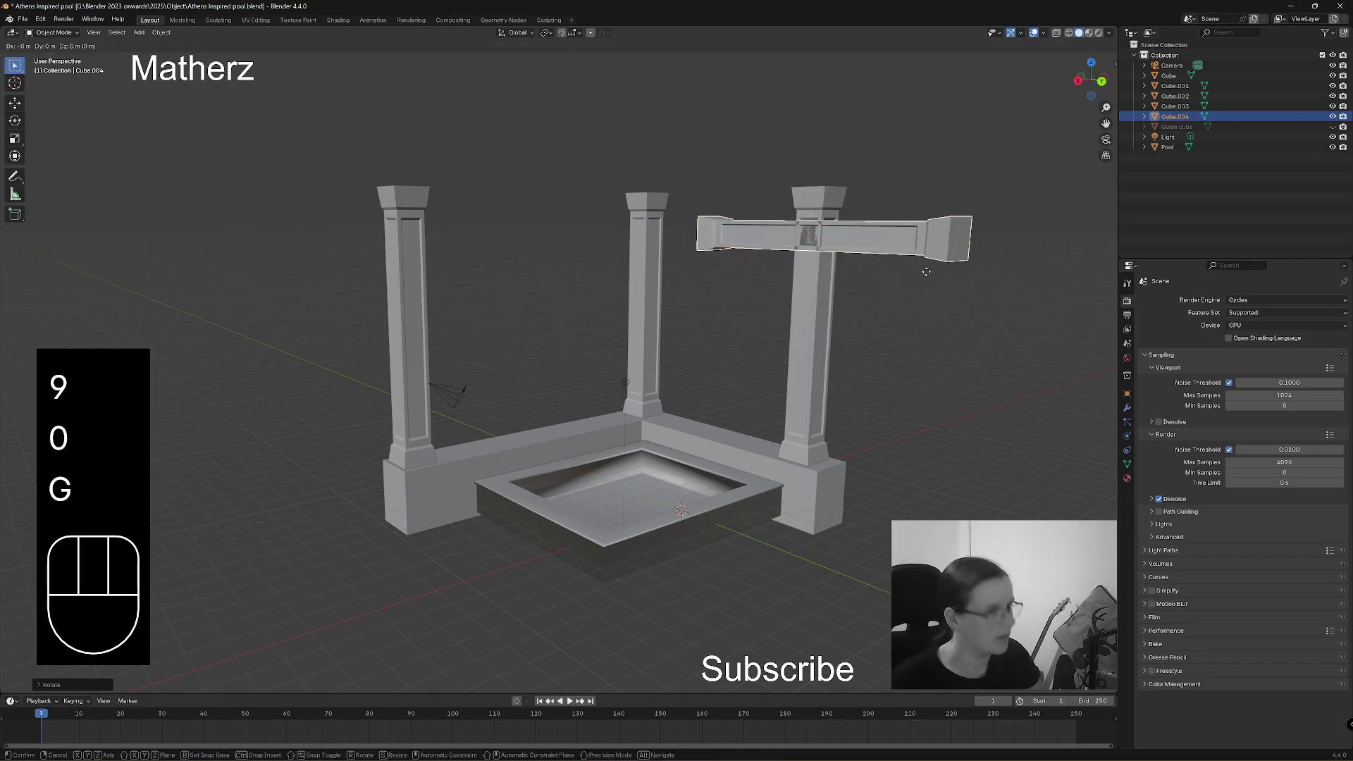
left_click(836, 246)
key("g")
middle_click_drag(836, 246, 839, 206)
left_click(839, 206)
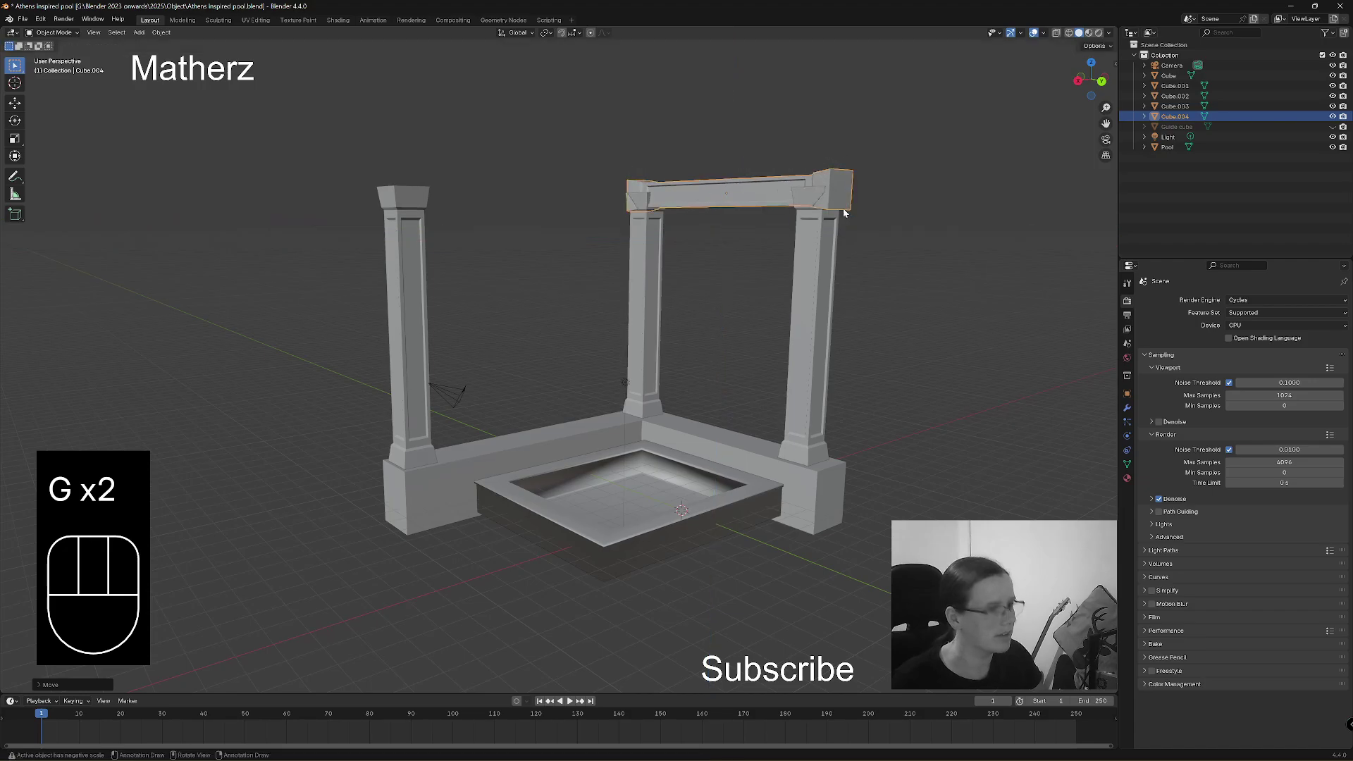
Scale the beam up uniformly to thicken it, and shorten it along the Y axis to fit the two columns better.
key("s")
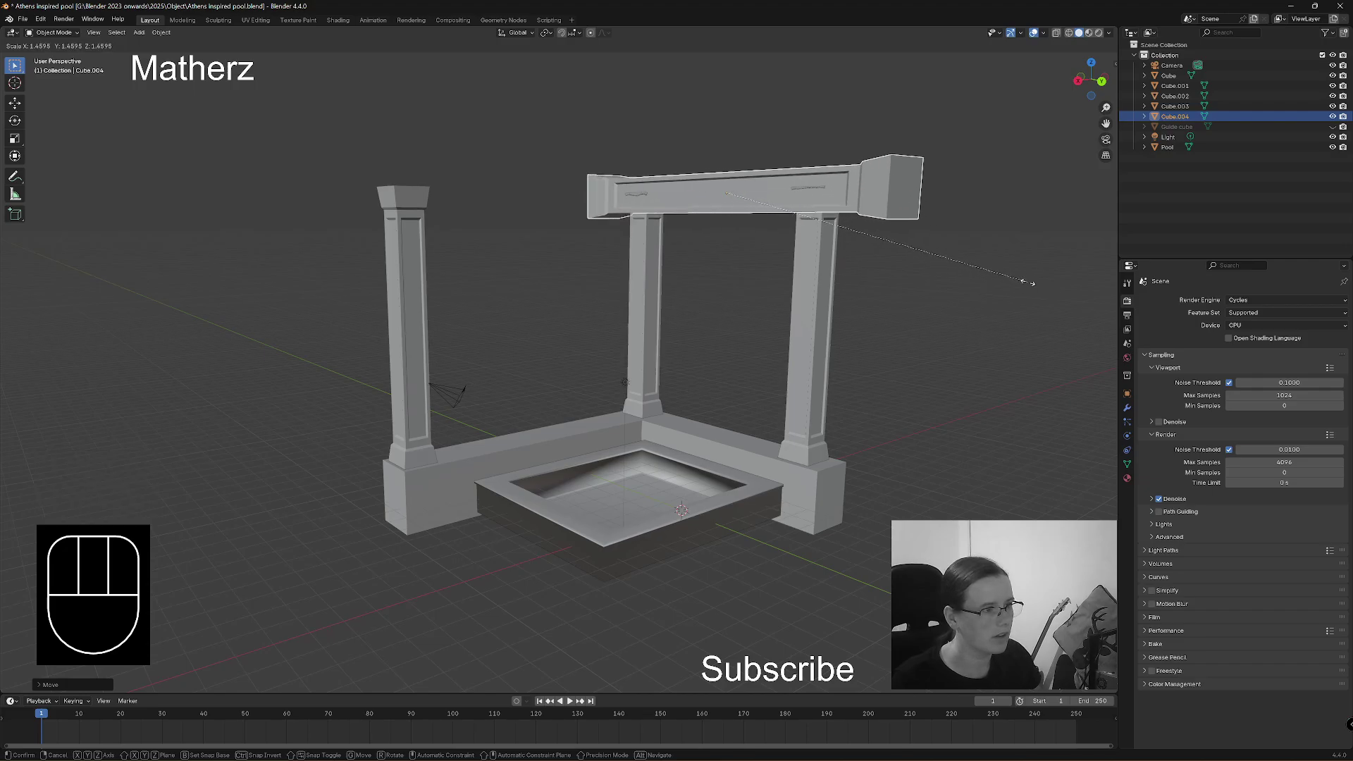
left_click(994, 284)
middle_click_drag(994, 284, 832, 289)
key("s")
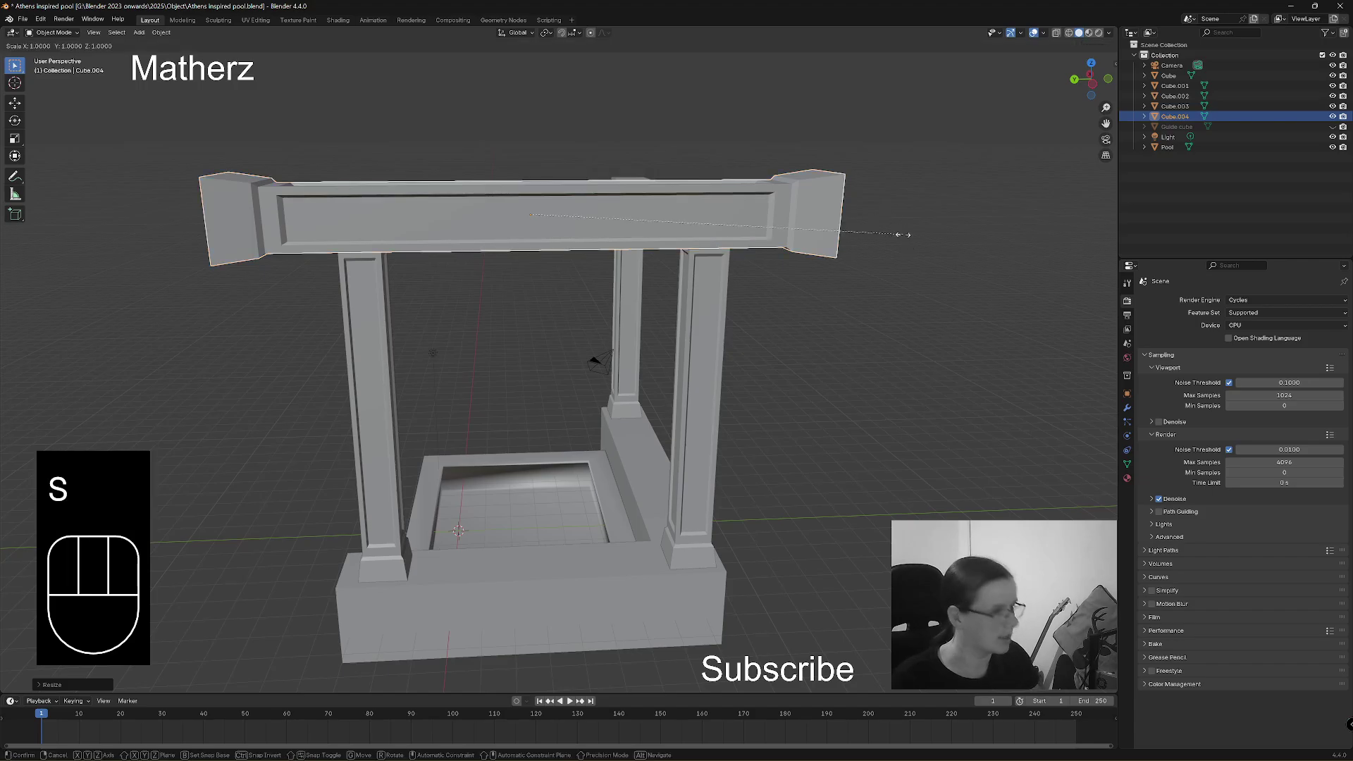
middle_click(876, 219)
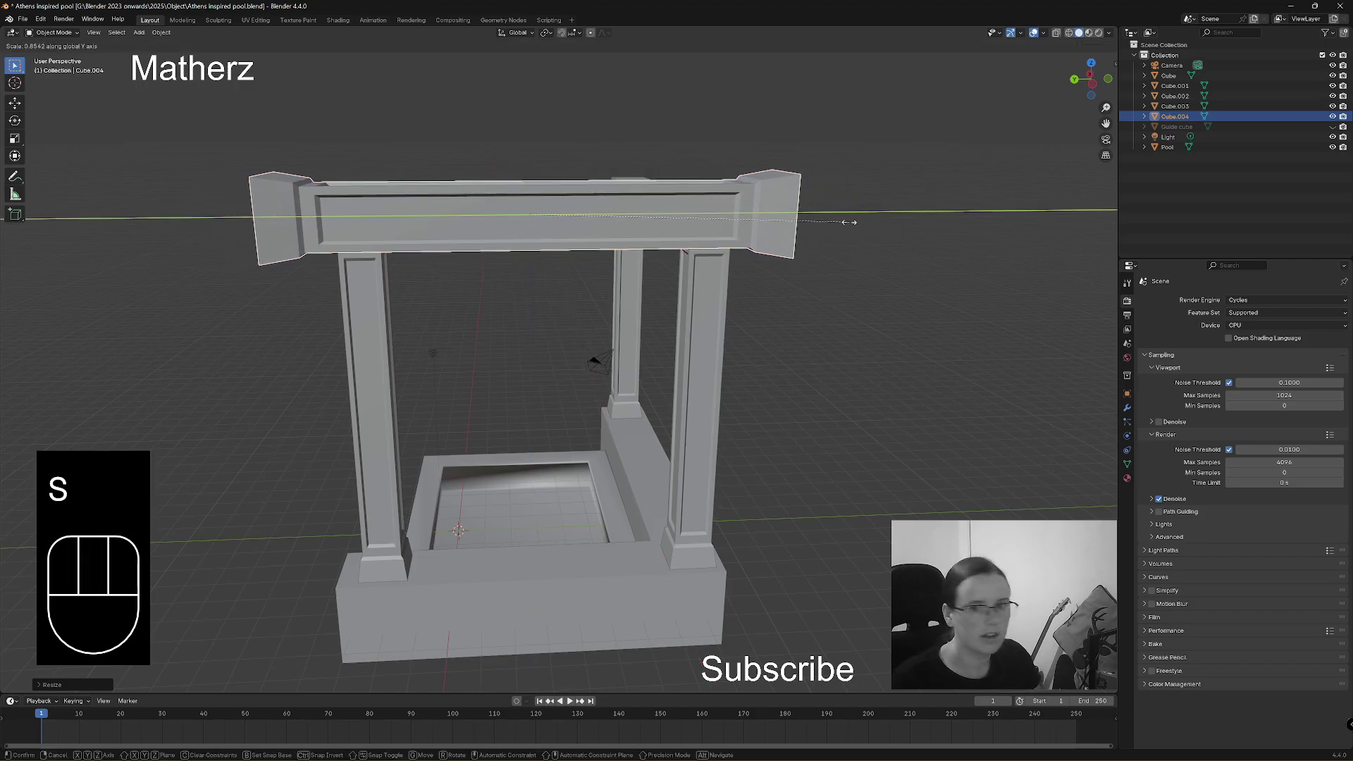
left_click(837, 224)
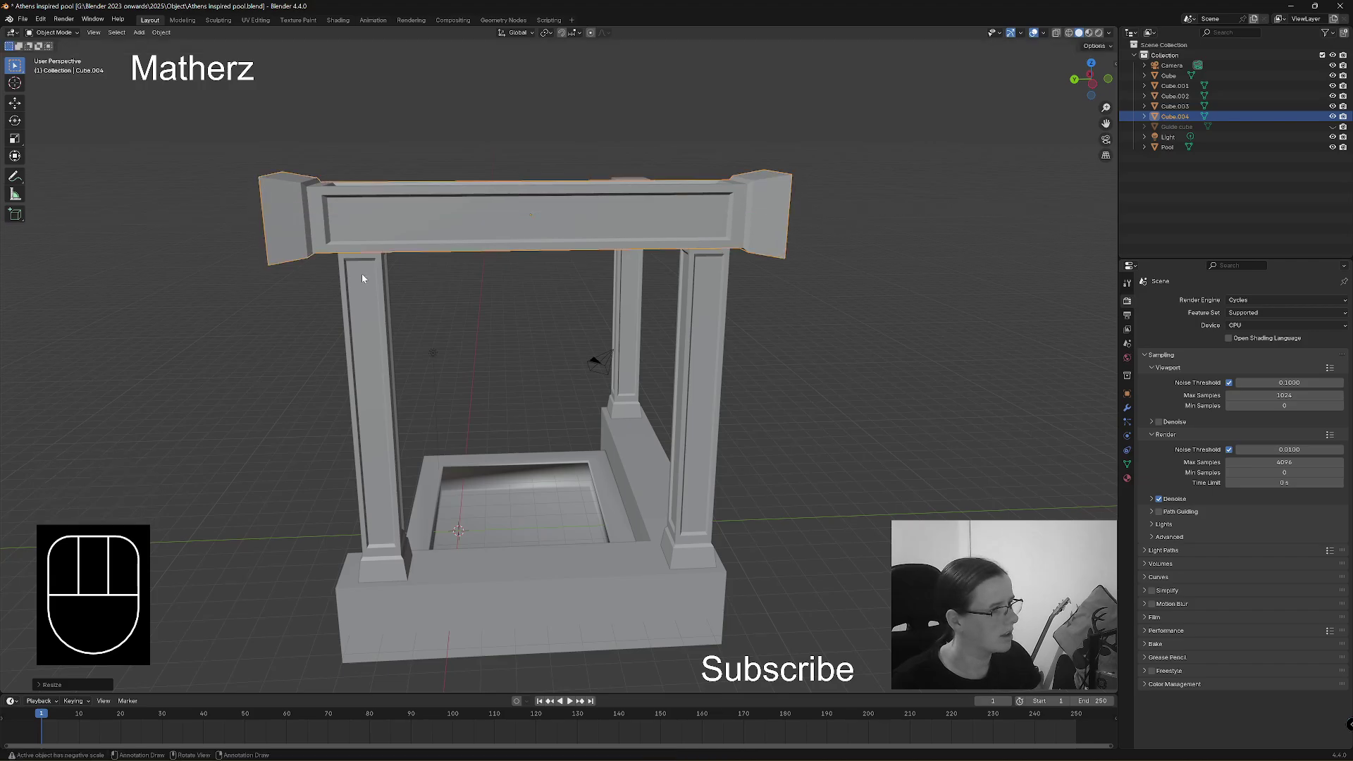
In Edit Mode, use the right view with X-ray to delete the faces of the beam's flared cap and end strip on the positive Y side.
left_click(53, 32)
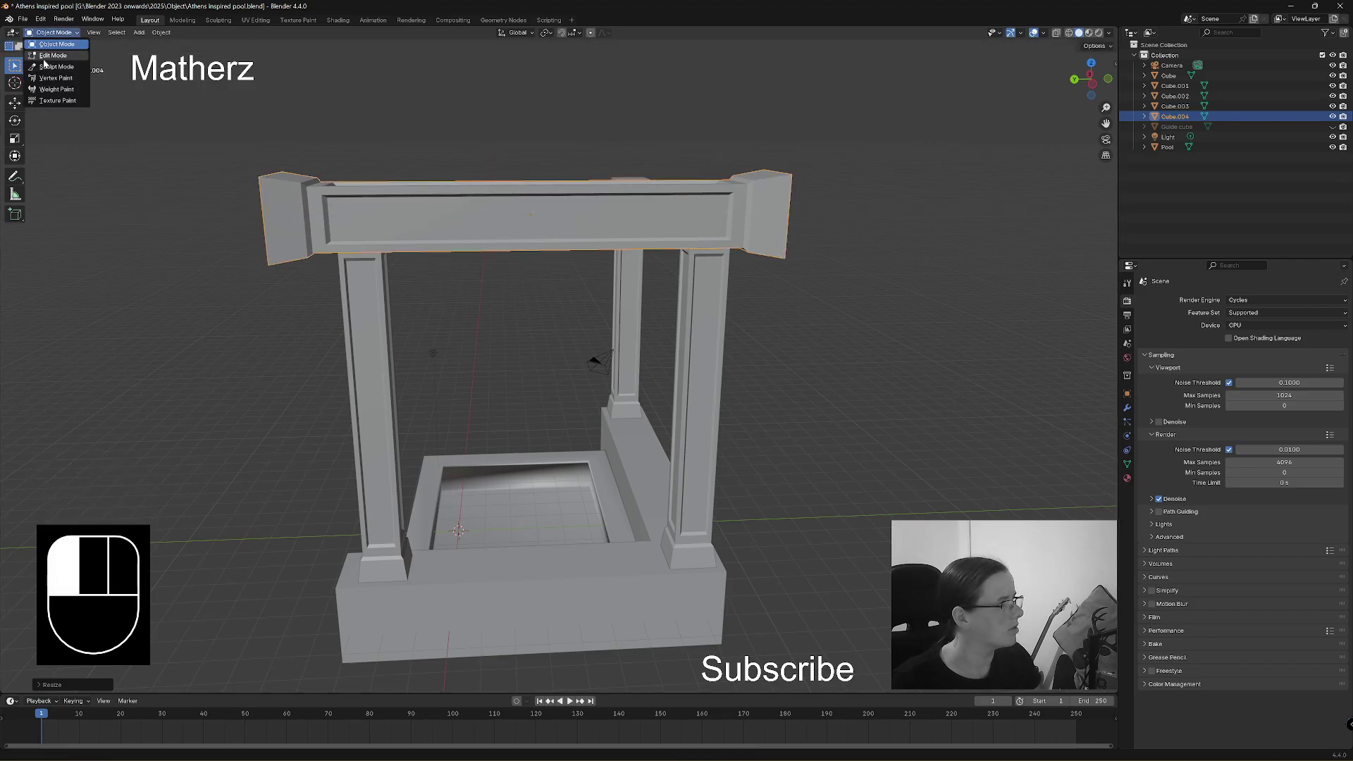
left_click(49, 56)
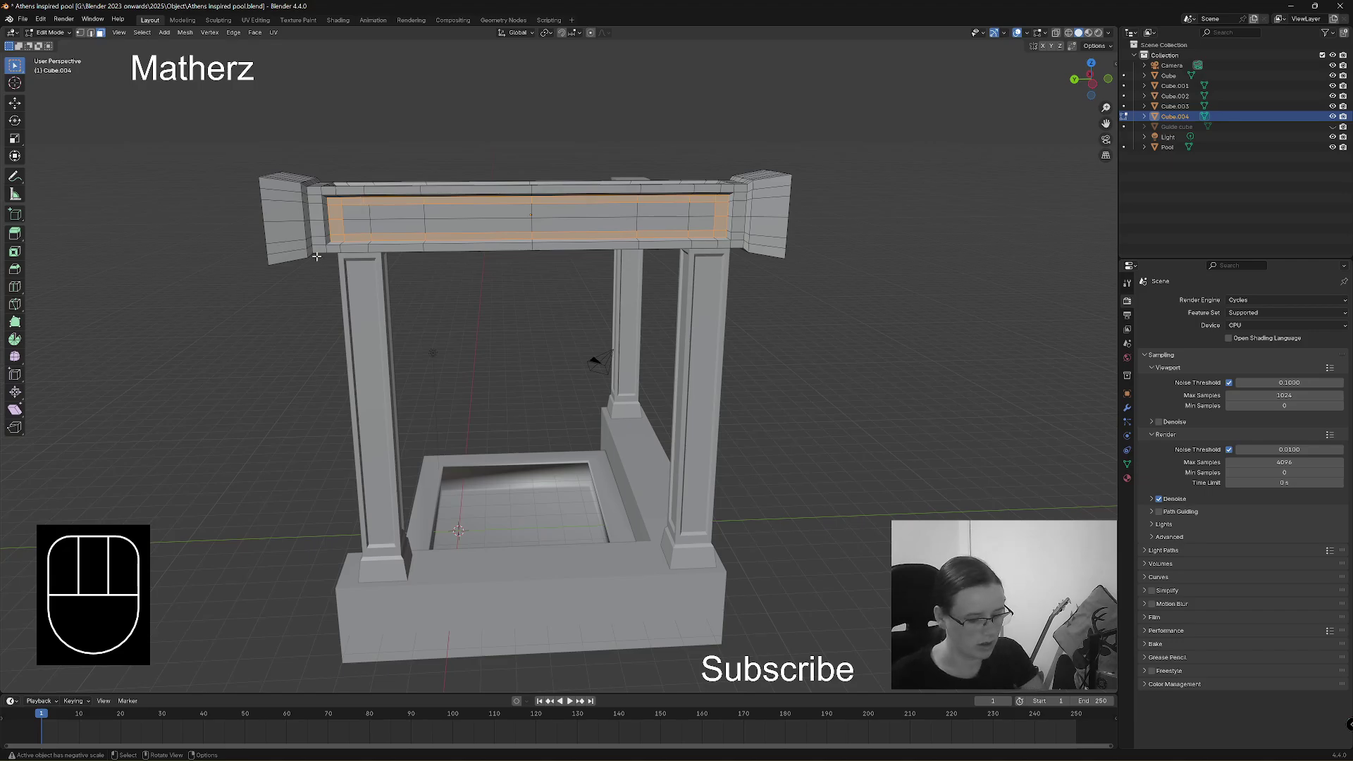
key("KP_1")
key("KP_3")
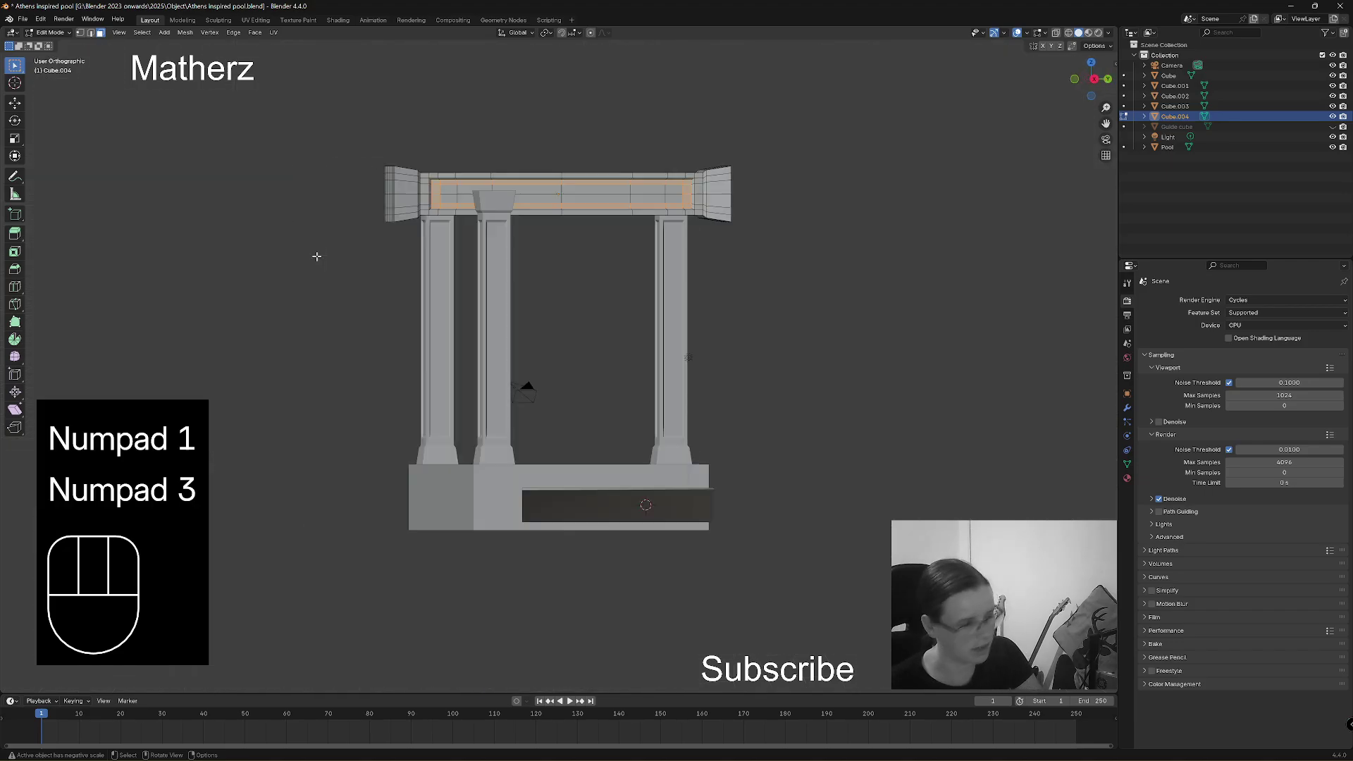
left_click(1057, 33)
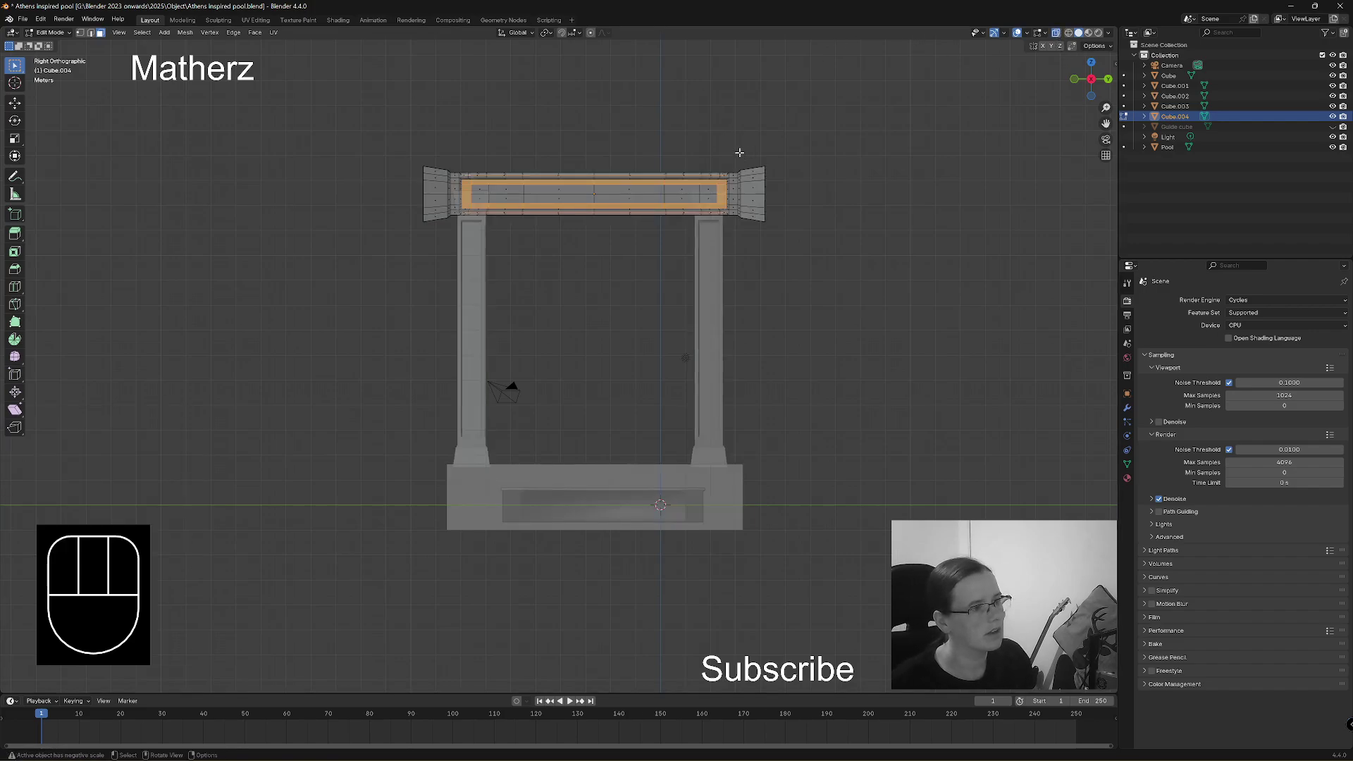
left_click_drag(739, 153, 779, 239)
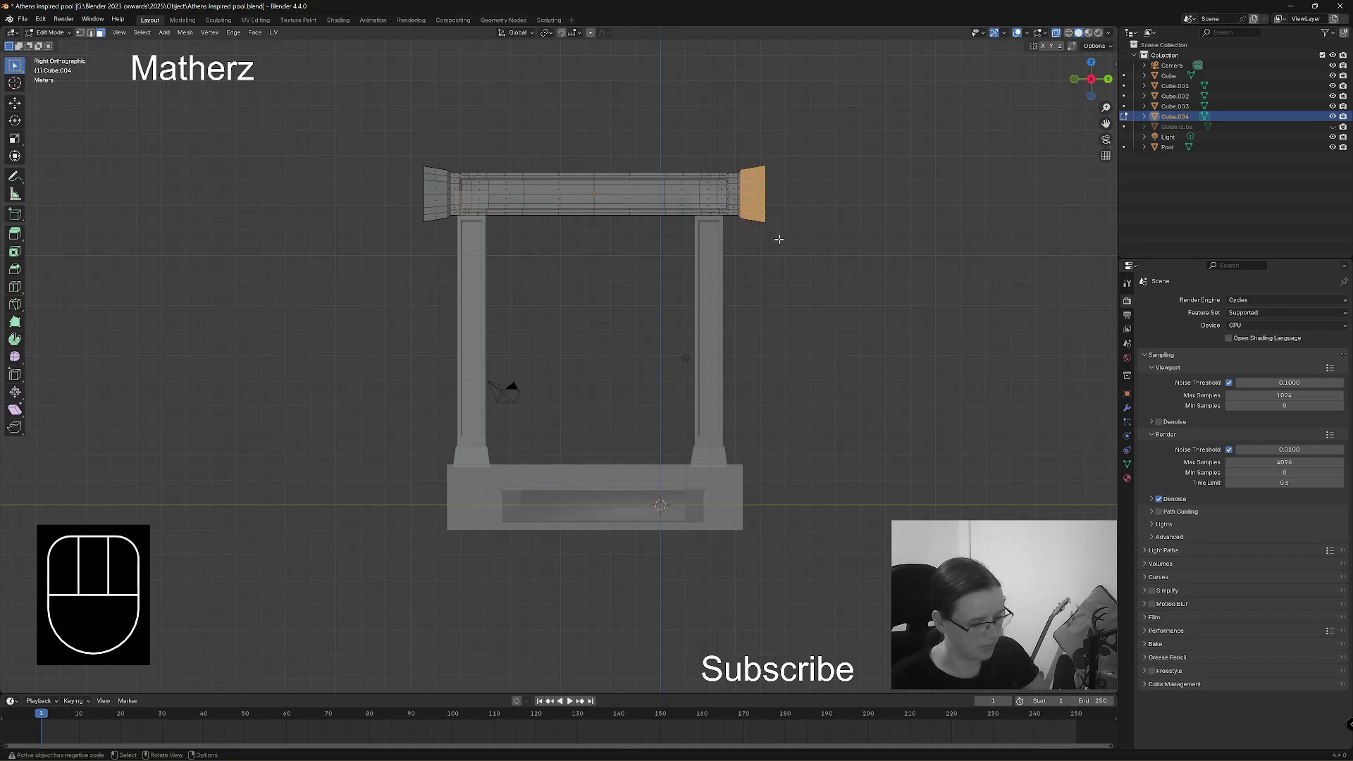
key("Delete")
left_click(778, 263)
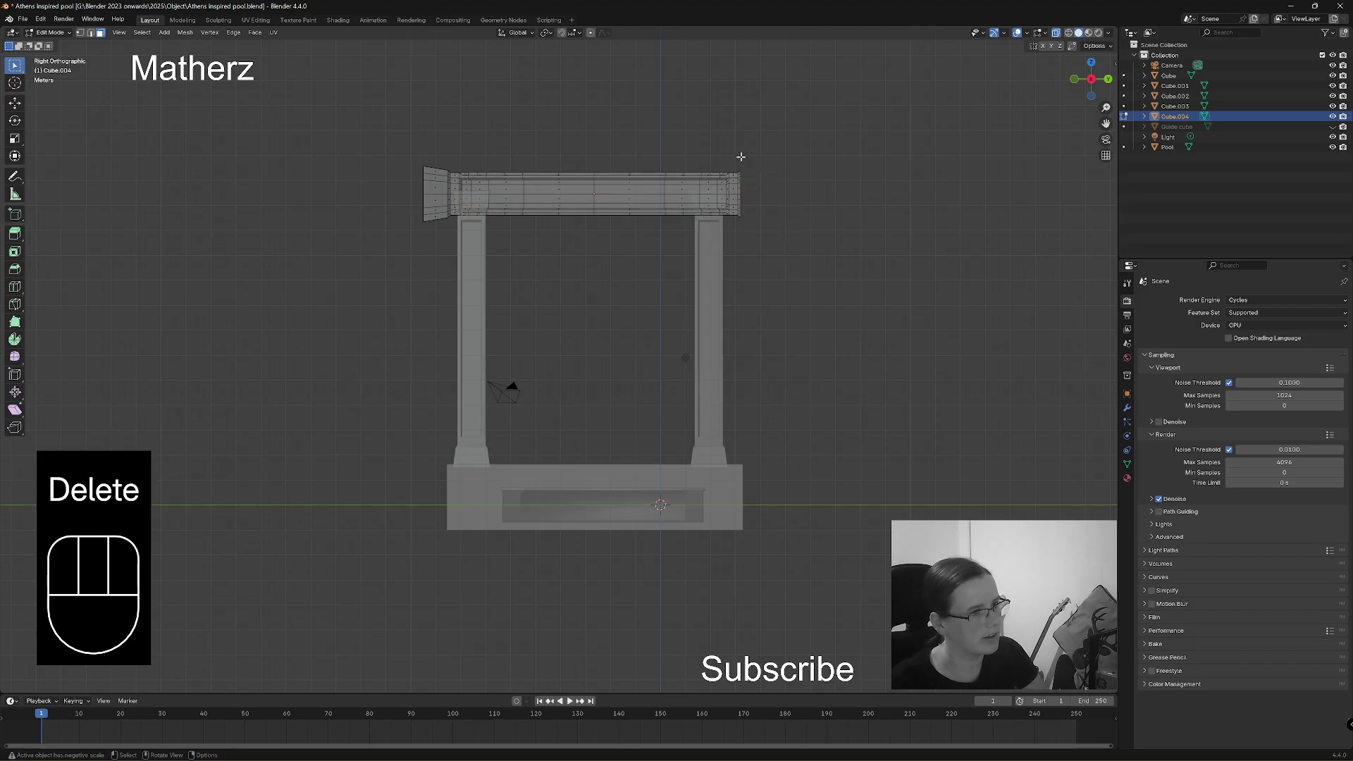
left_click_drag(741, 157, 756, 237)
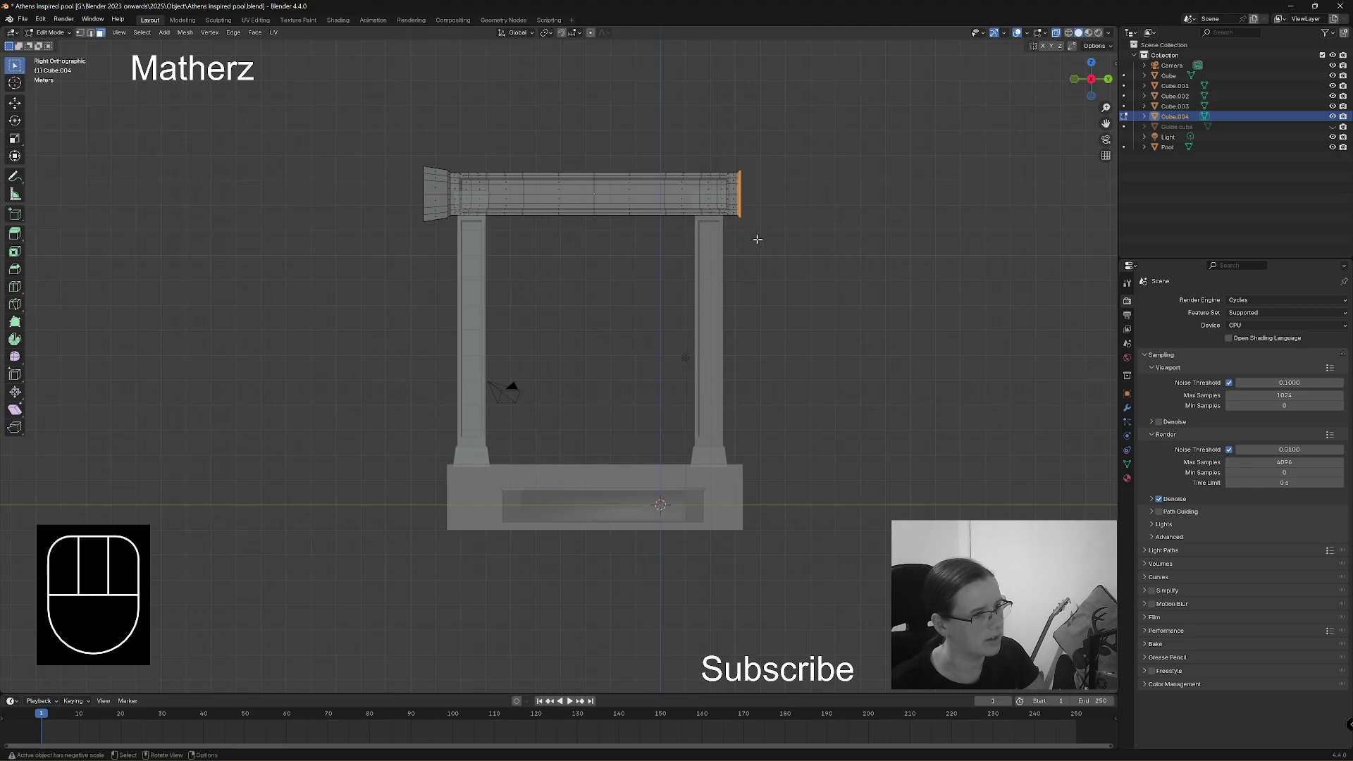
key("Delete")
left_click(757, 238)
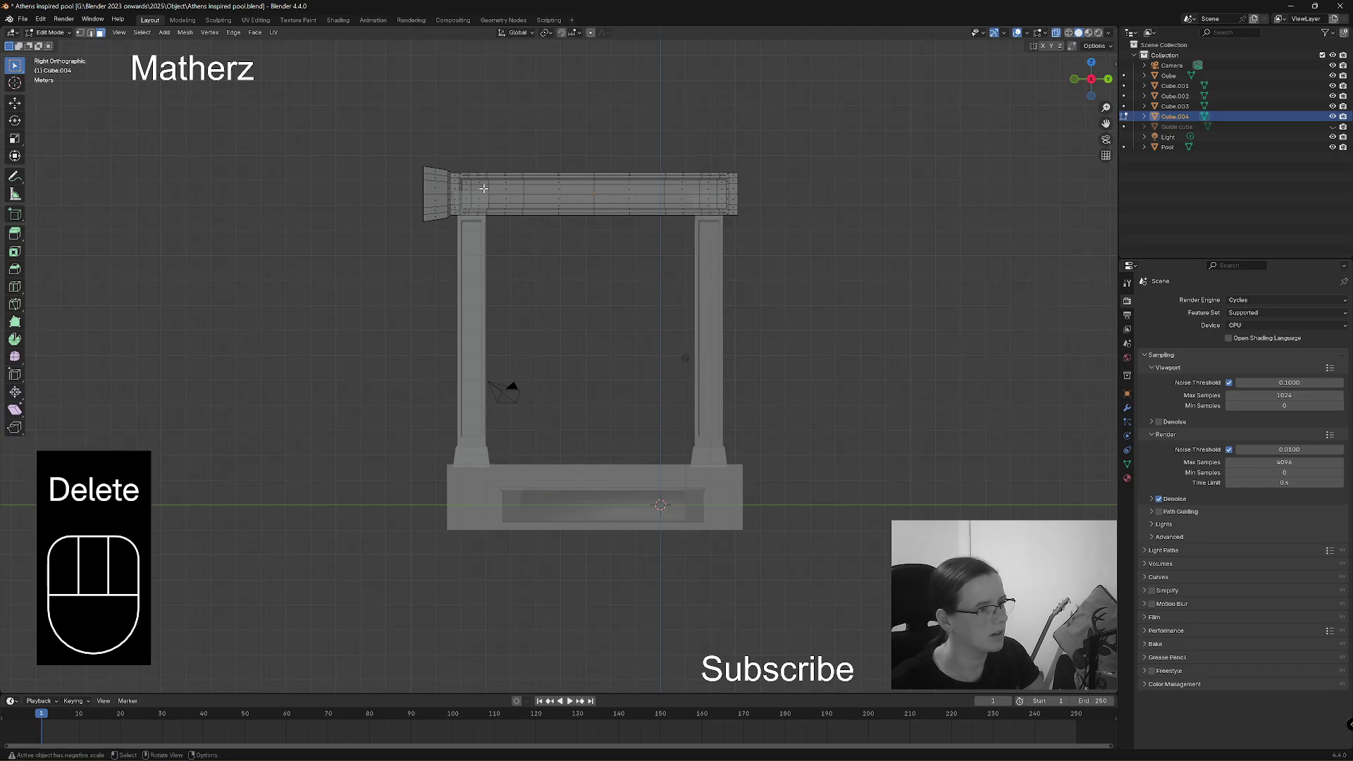
Delete the faces of the flared cap and leftover end strip at the beam's opposite, negative Y end.
left_click_drag(455, 155, 399, 260)
key("Delete")
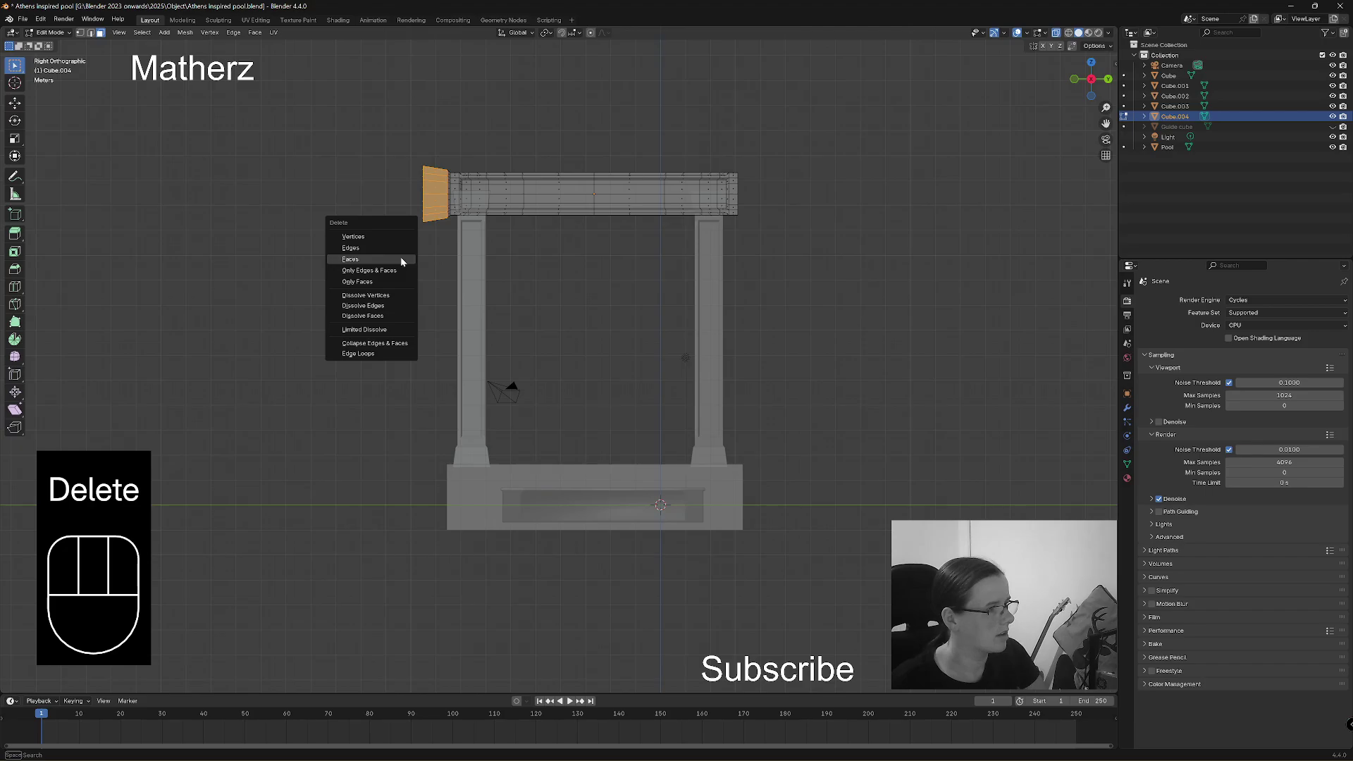
left_click(400, 260)
left_click_drag(448, 162, 432, 240)
left_click_drag(450, 164, 449, 227)
key("Delete")
left_click(450, 227)
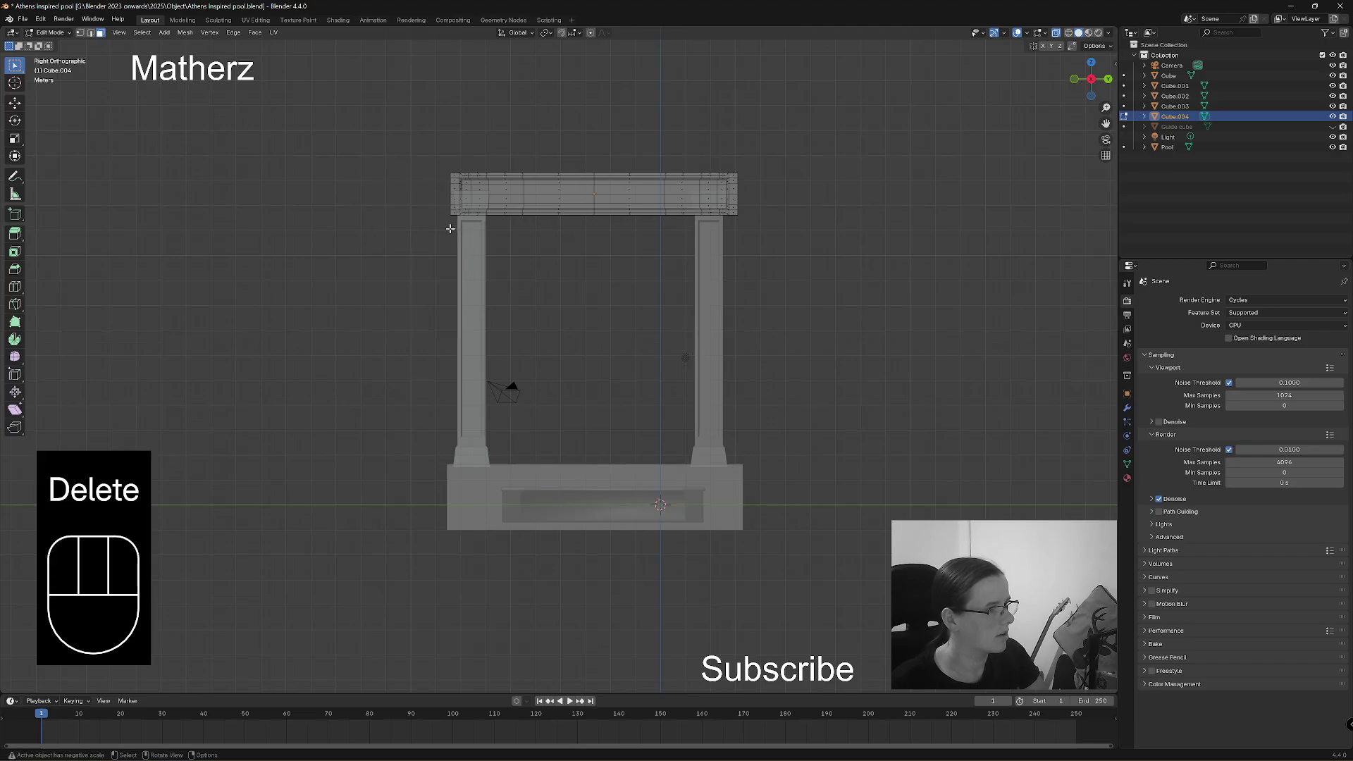
Turn off X-ray, select the boundary edges around one open end of the beam, and fill it with a face.
scroll(659, 211, "up", 2)
scroll(666, 227, "down", 1)
middle_click_drag(822, 193, 641, 280)
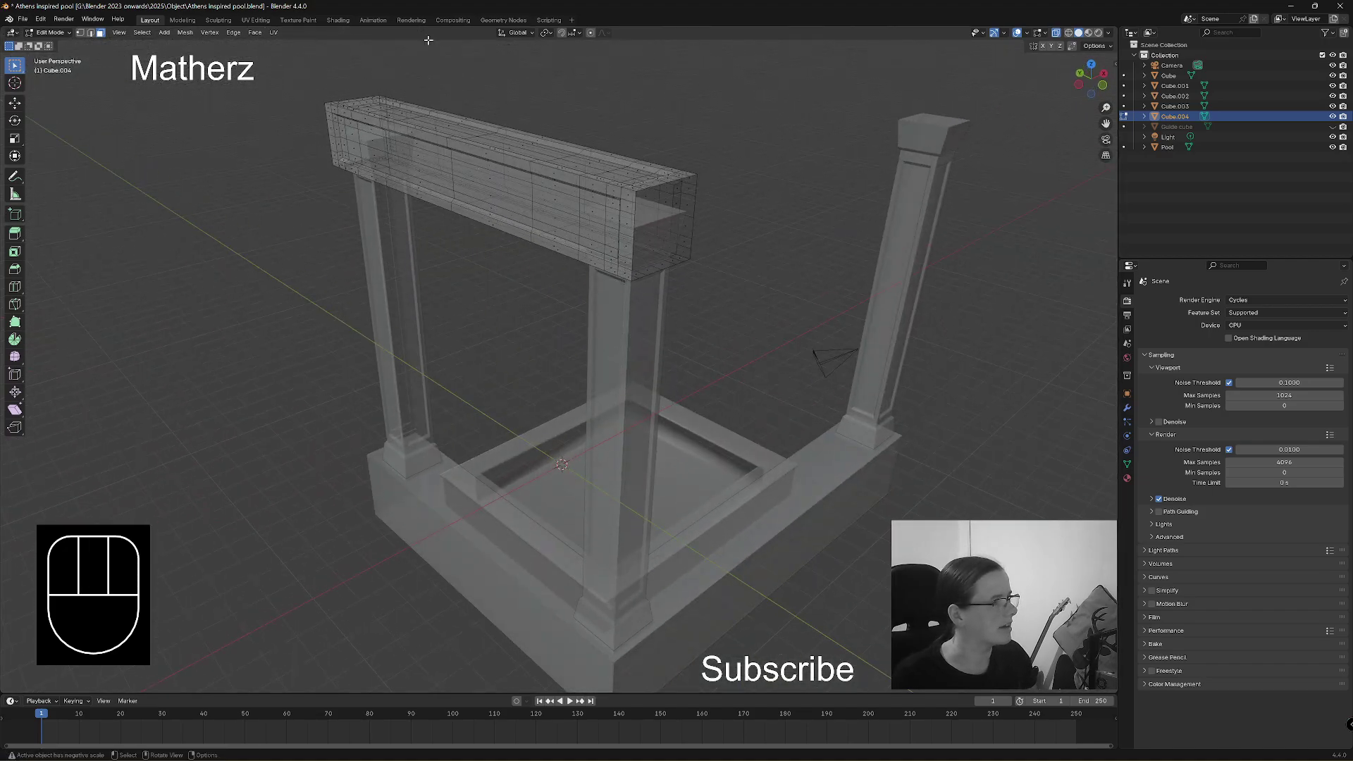
left_click(1056, 33)
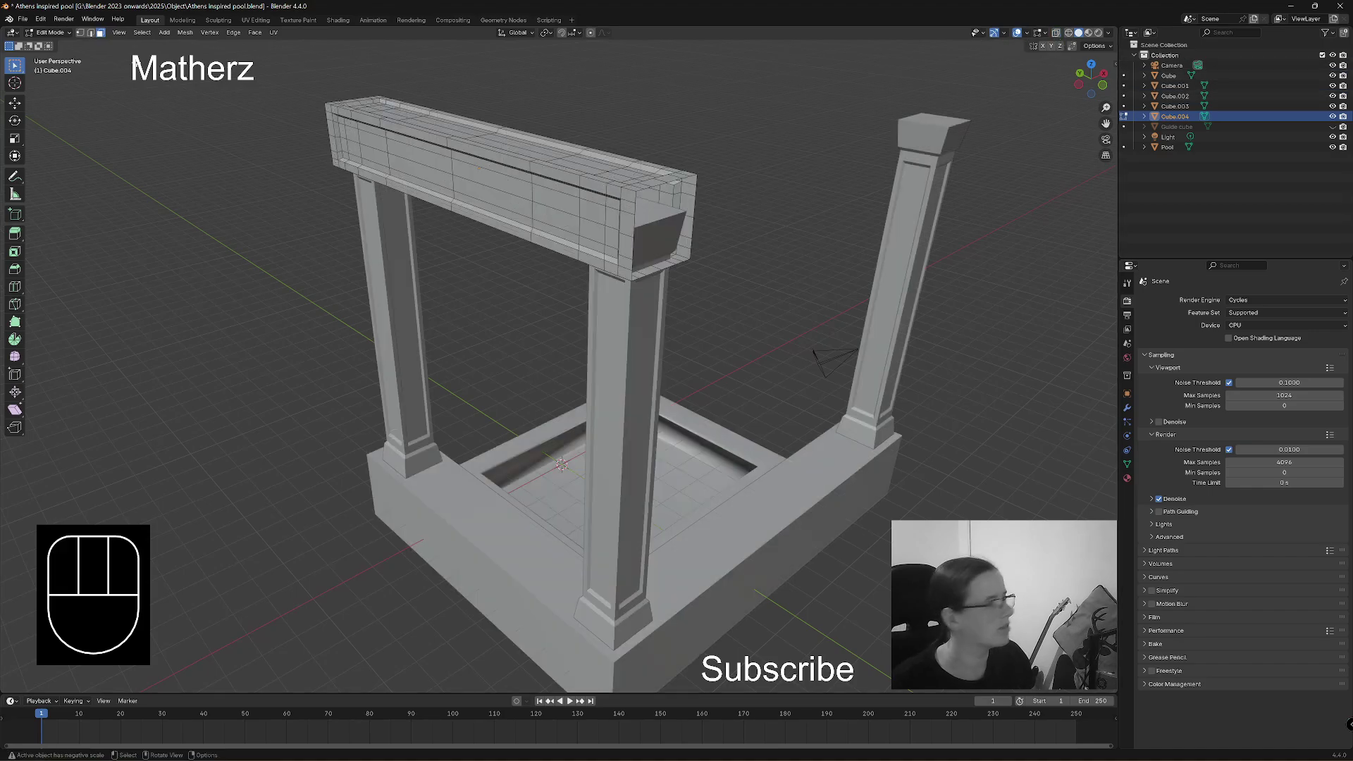
left_click(91, 33)
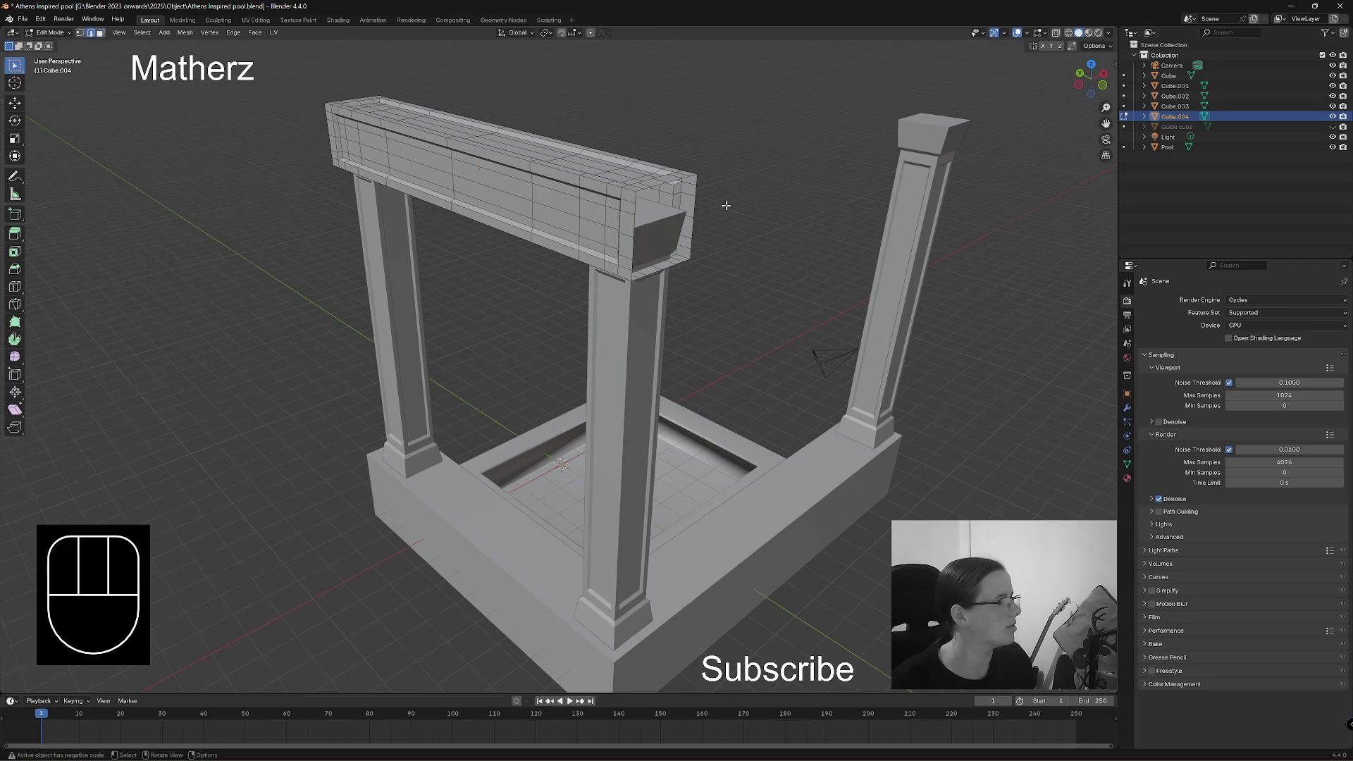
left_click(658, 186)
scroll(821, 231, "up", 2)
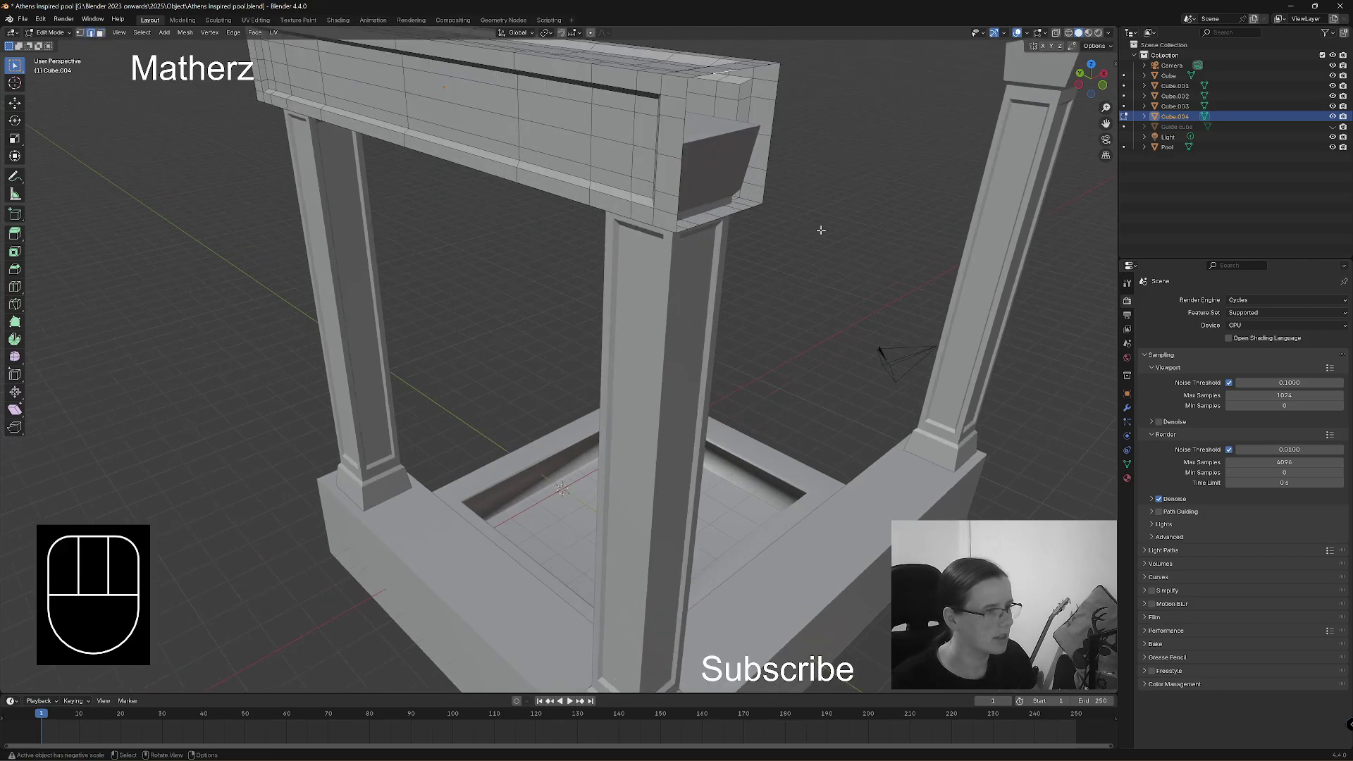
scroll(821, 231, "up", 3)
middle_click_drag(954, 350, 701, 326, "shift")
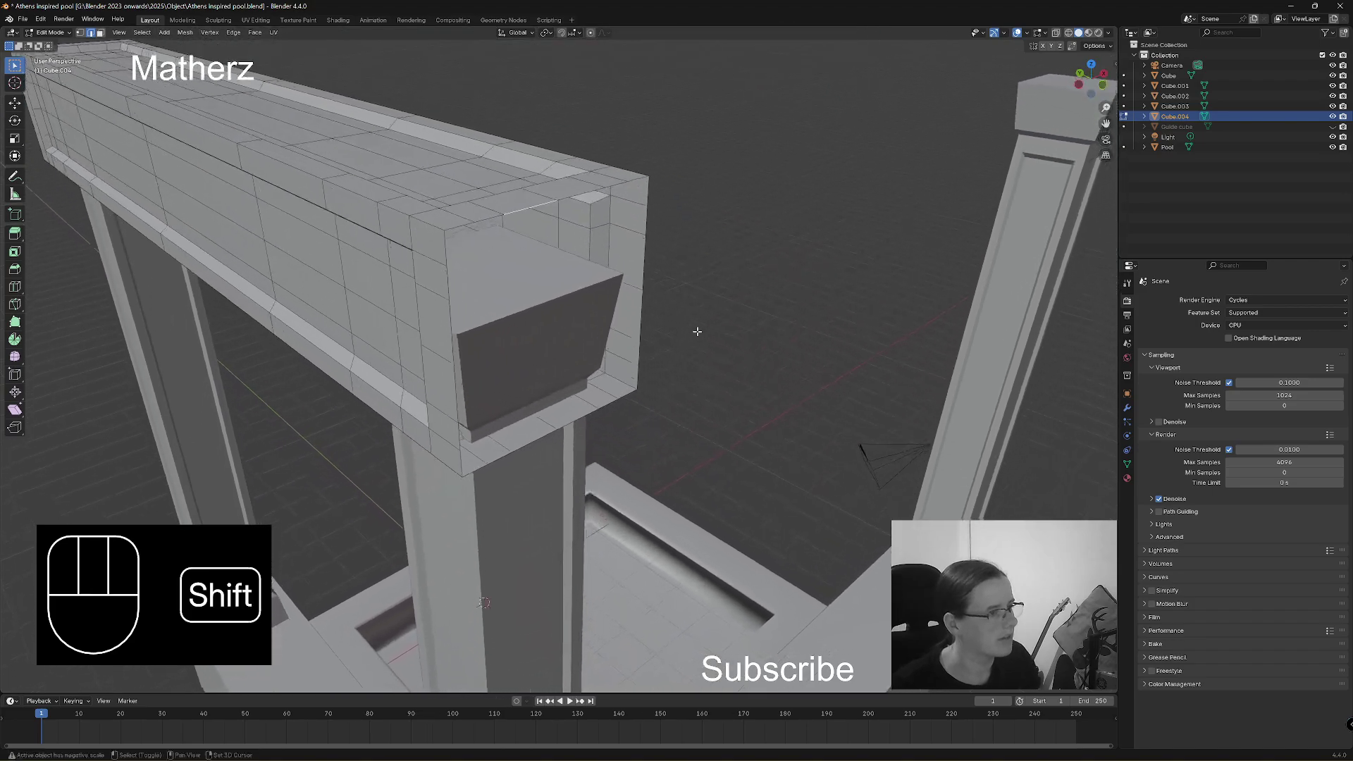
left_click(632, 387, "ctrl+shift")
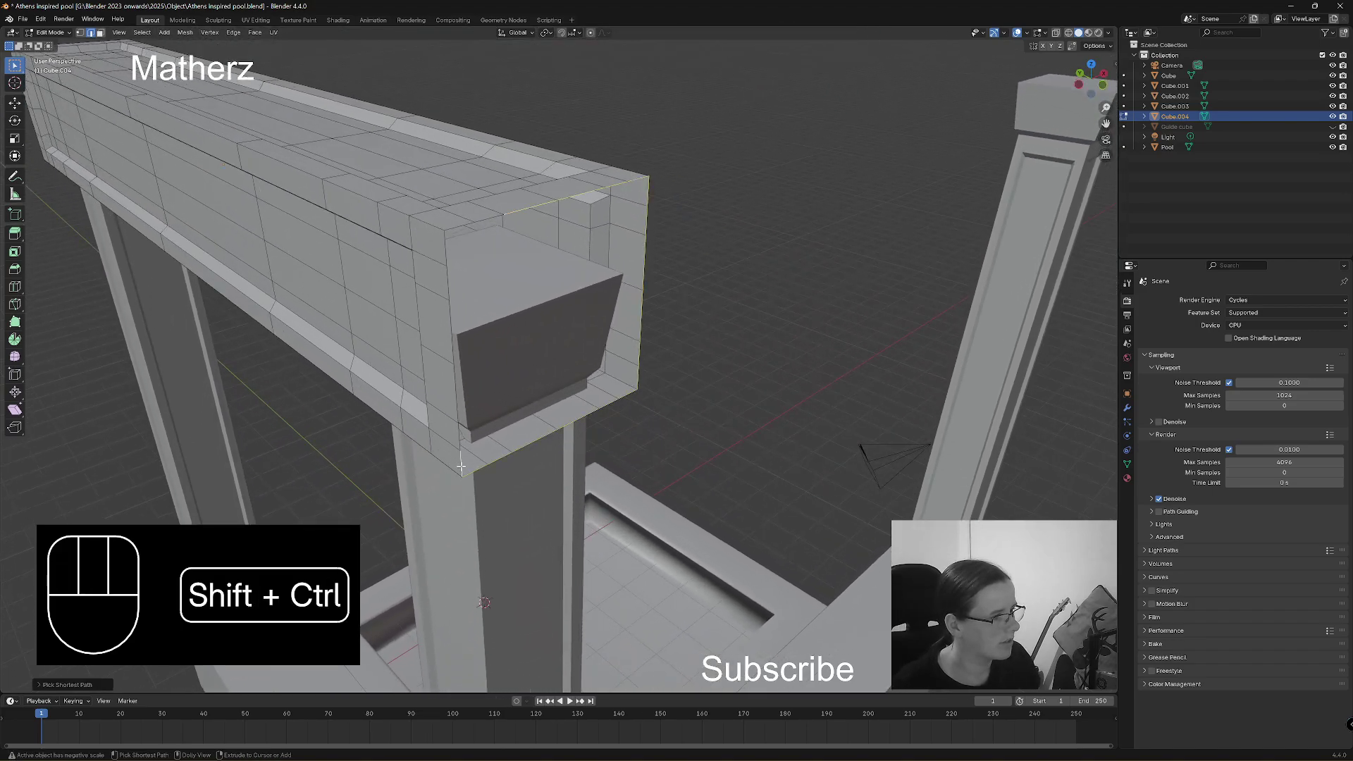
left_click(458, 223, "ctrl+shift")
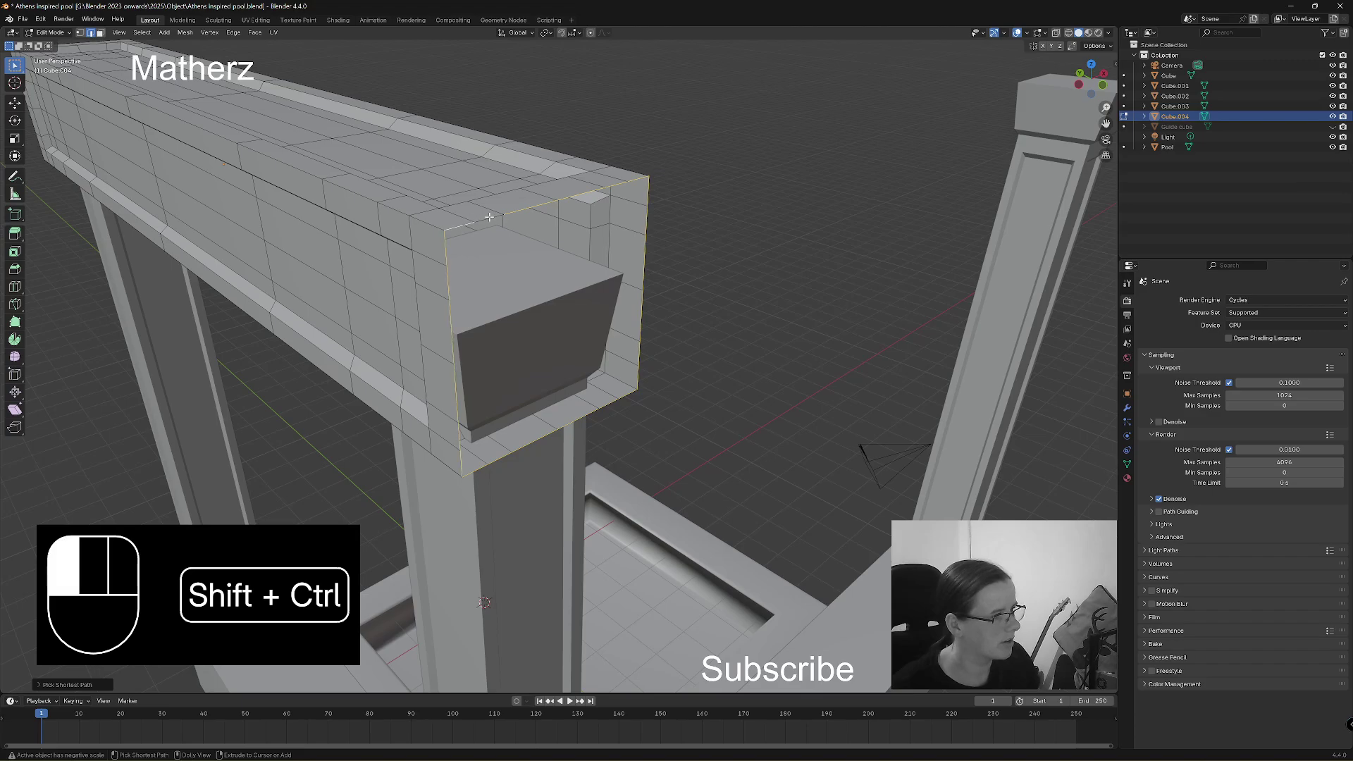
left_click(490, 217, "ctrl+shift")
key("f")
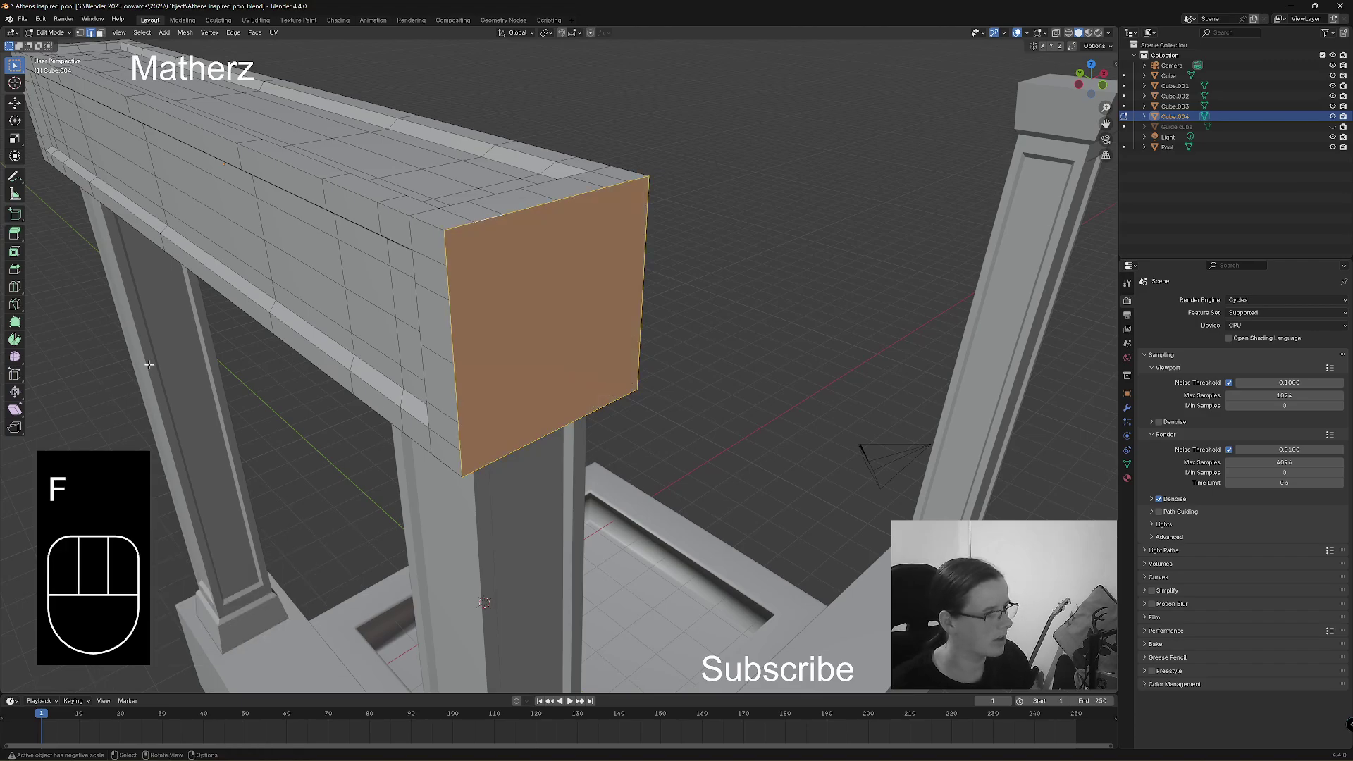
Fill the beam's opposite open end with a face from its boundary edges, and return to Object Mode.
middle_click_drag(148, 364, 347, 357)
scroll(347, 357, "down", 6)
middle_click_drag(402, 432, 536, 380, "shift")
scroll(545, 376, "up", 2)
middle_click_drag(551, 458, 588, 432, "shift")
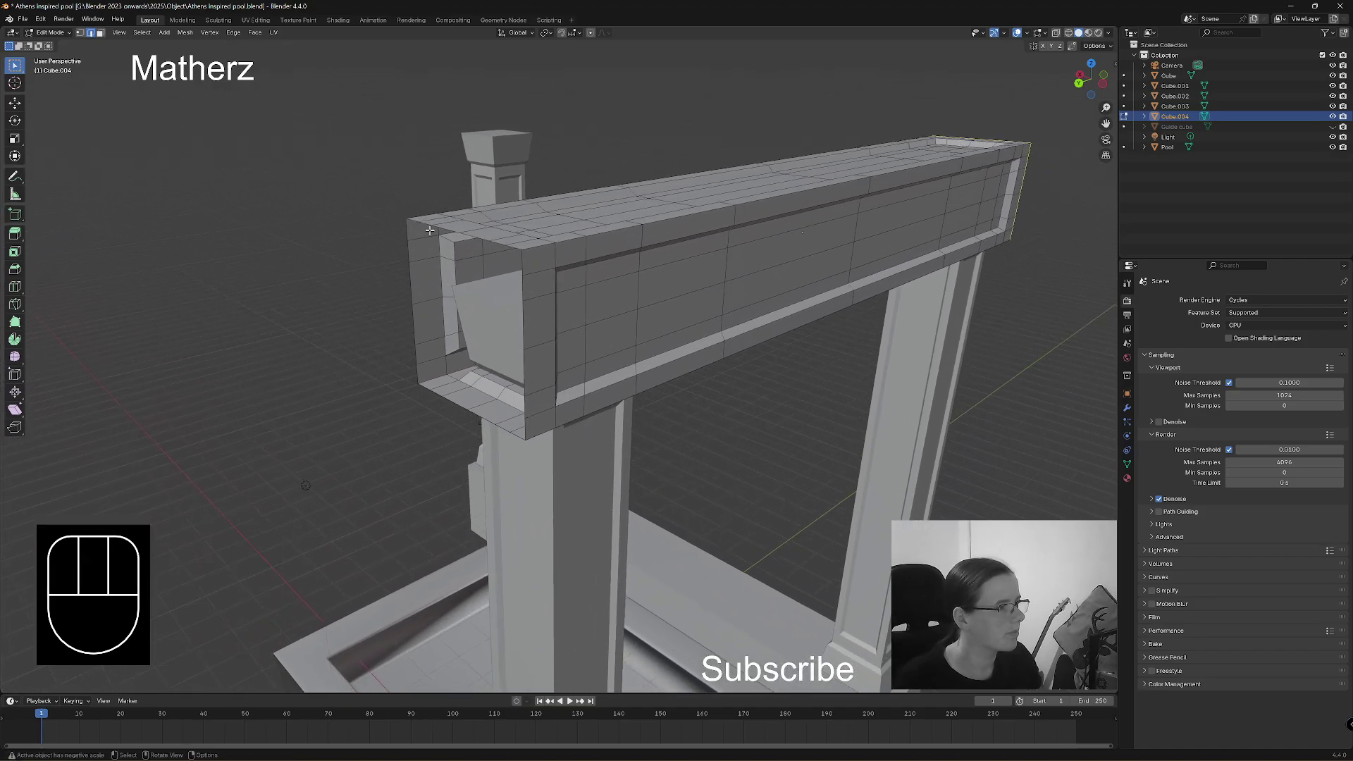
left_click(411, 220)
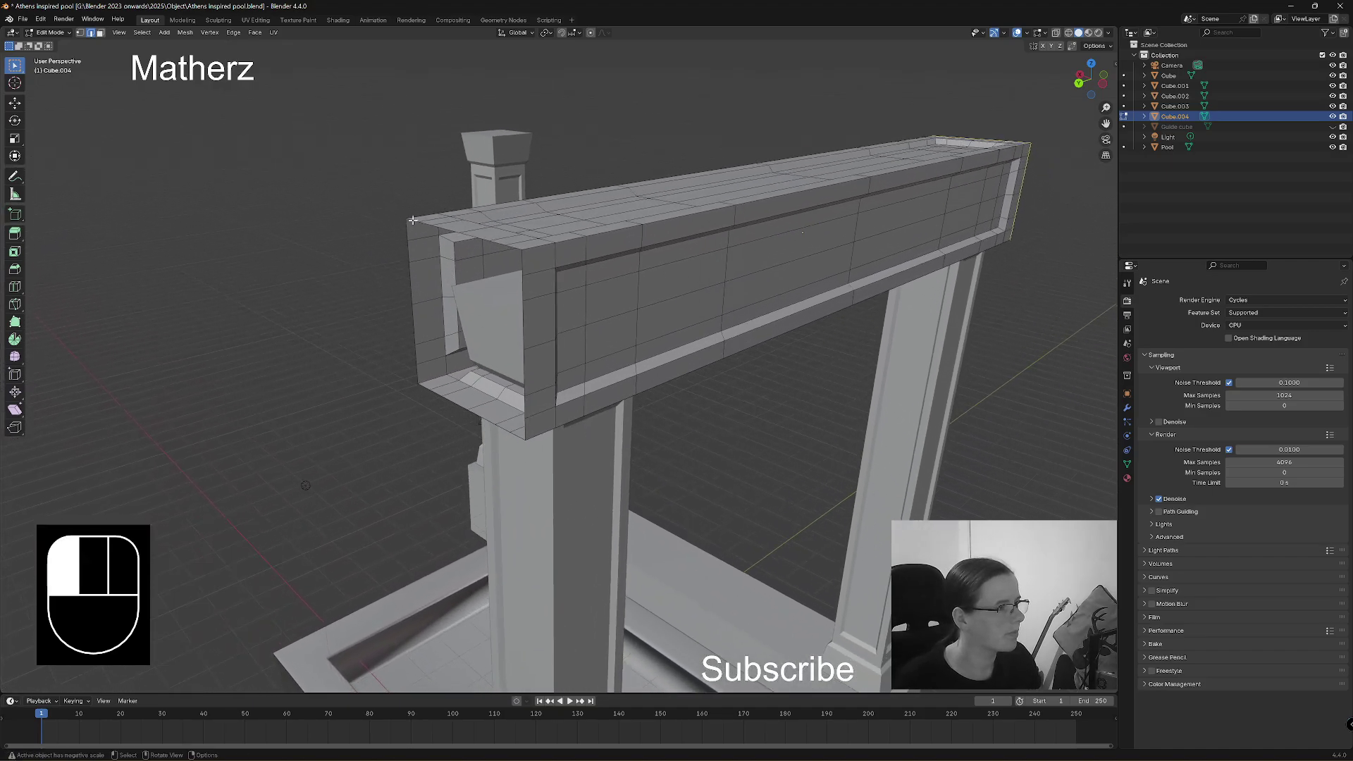
left_click(518, 245, "ctrl+shift")
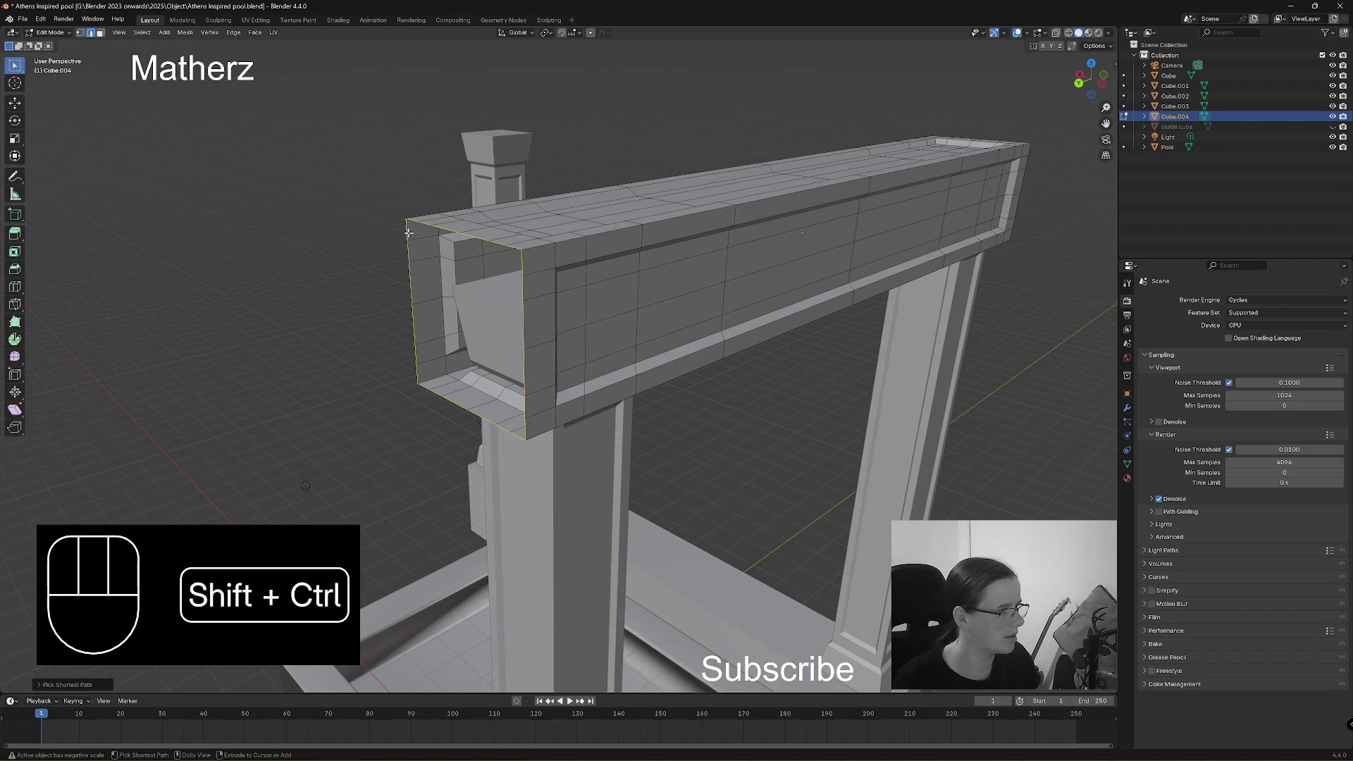
key("f")
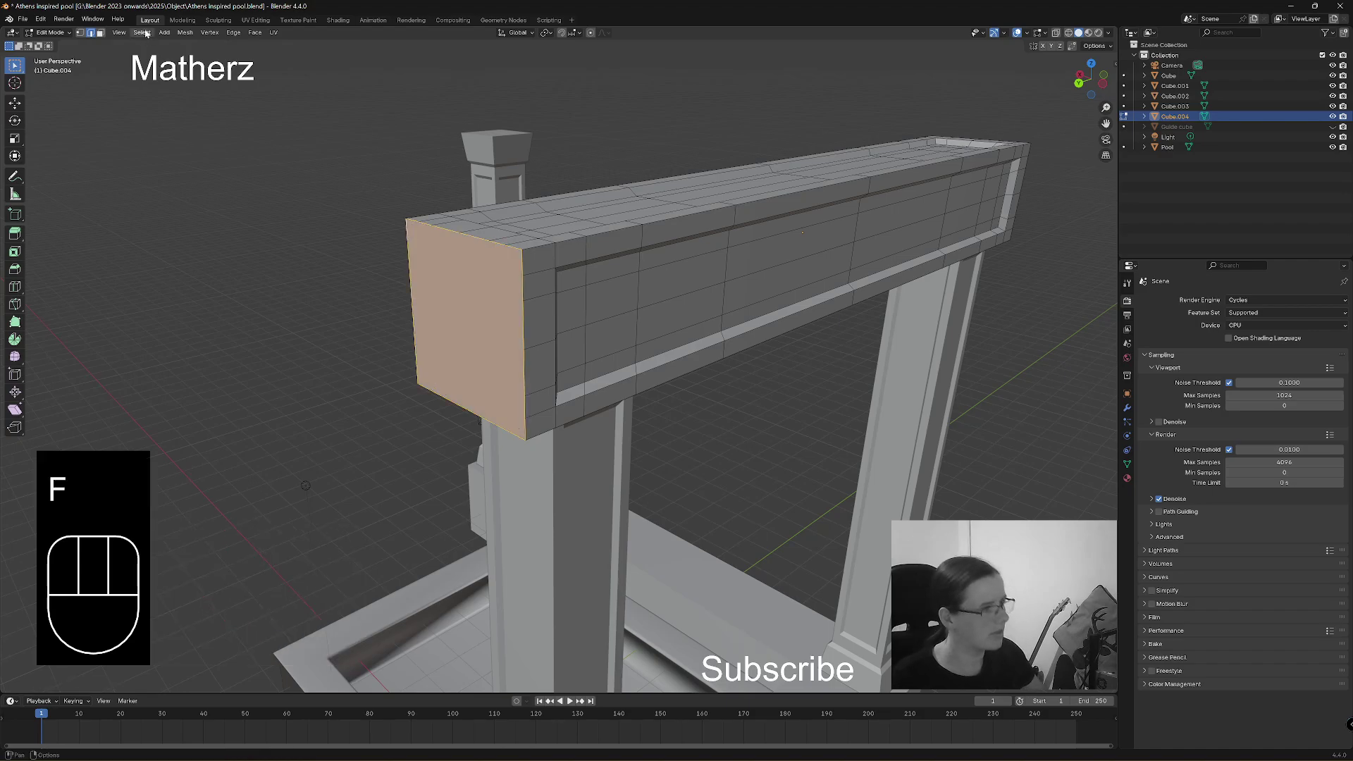
left_click(54, 34)
left_click(41, 19)
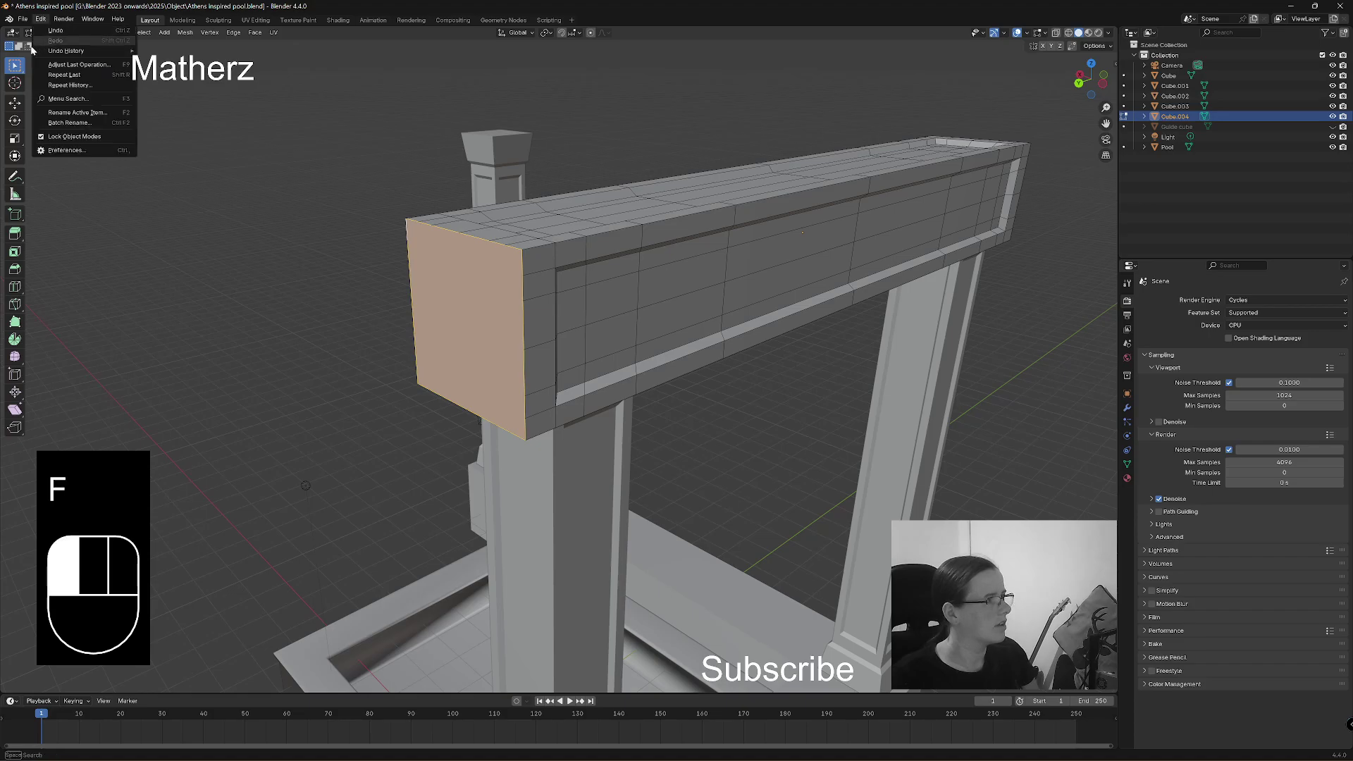
left_click(55, 33)
left_click(53, 44)
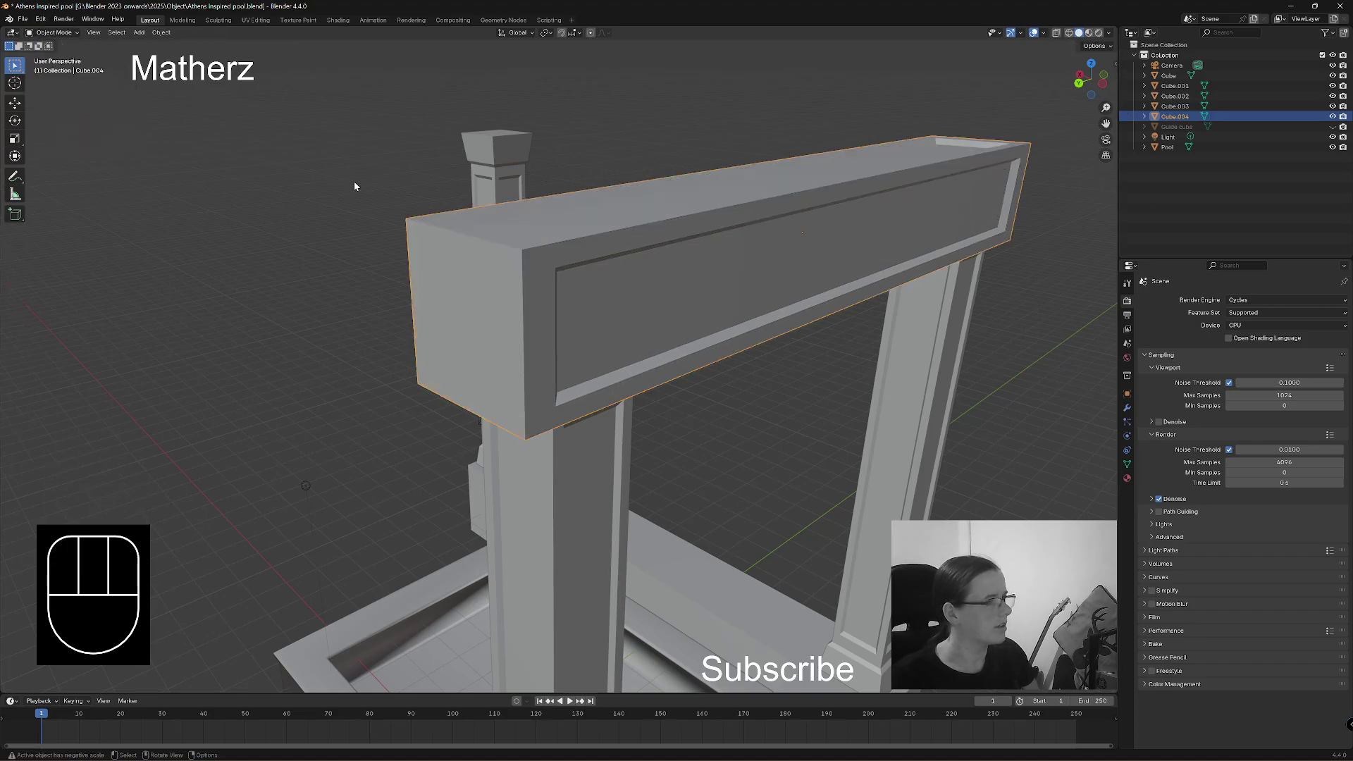
Scale the capped beam up slightly, and shorten it along the Y axis to fit over its two columns.
middle_click_drag(354, 186, 775, 391)
scroll(776, 390, "down", 3)
middle_click_drag(527, 396, 599, 227)
scroll(599, 225, "up", 5)
middle_click_drag(623, 170, 635, 241, "shift")
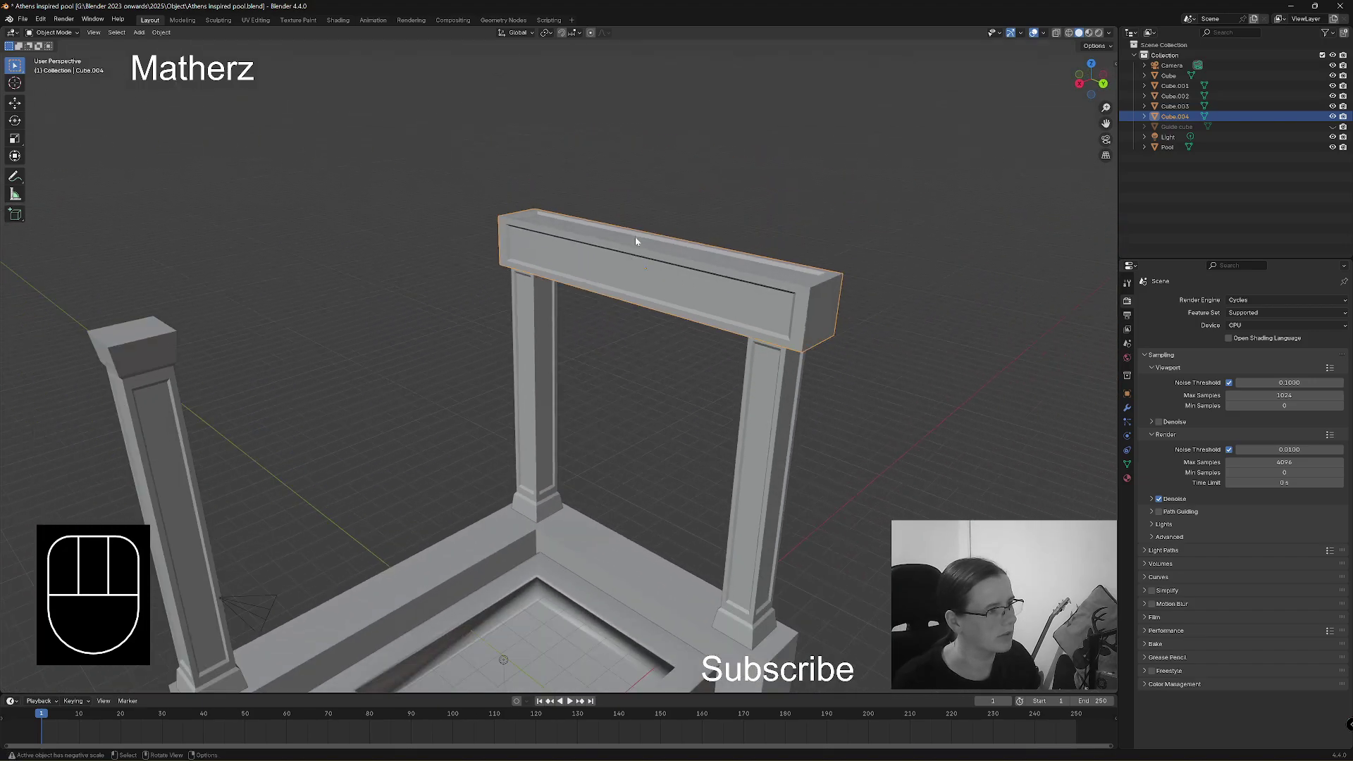
key("s")
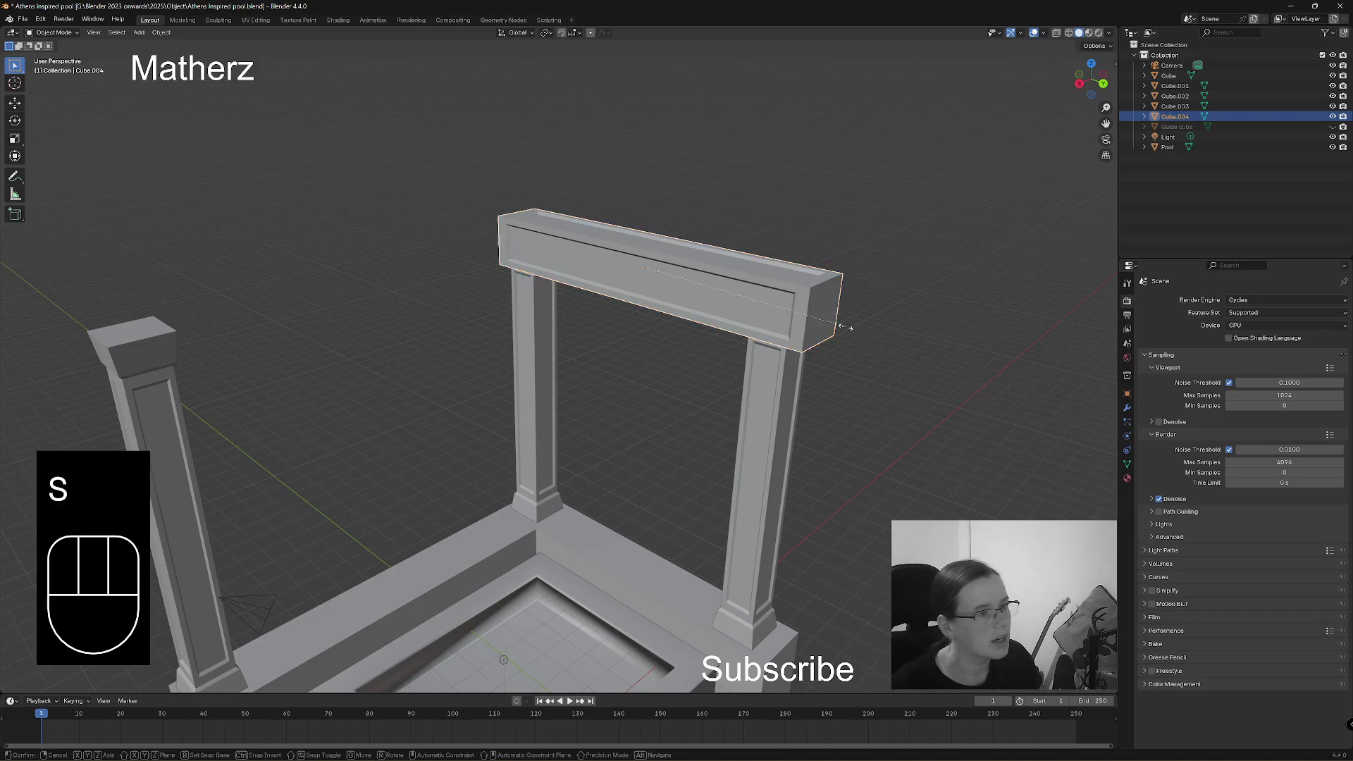
left_click(849, 330)
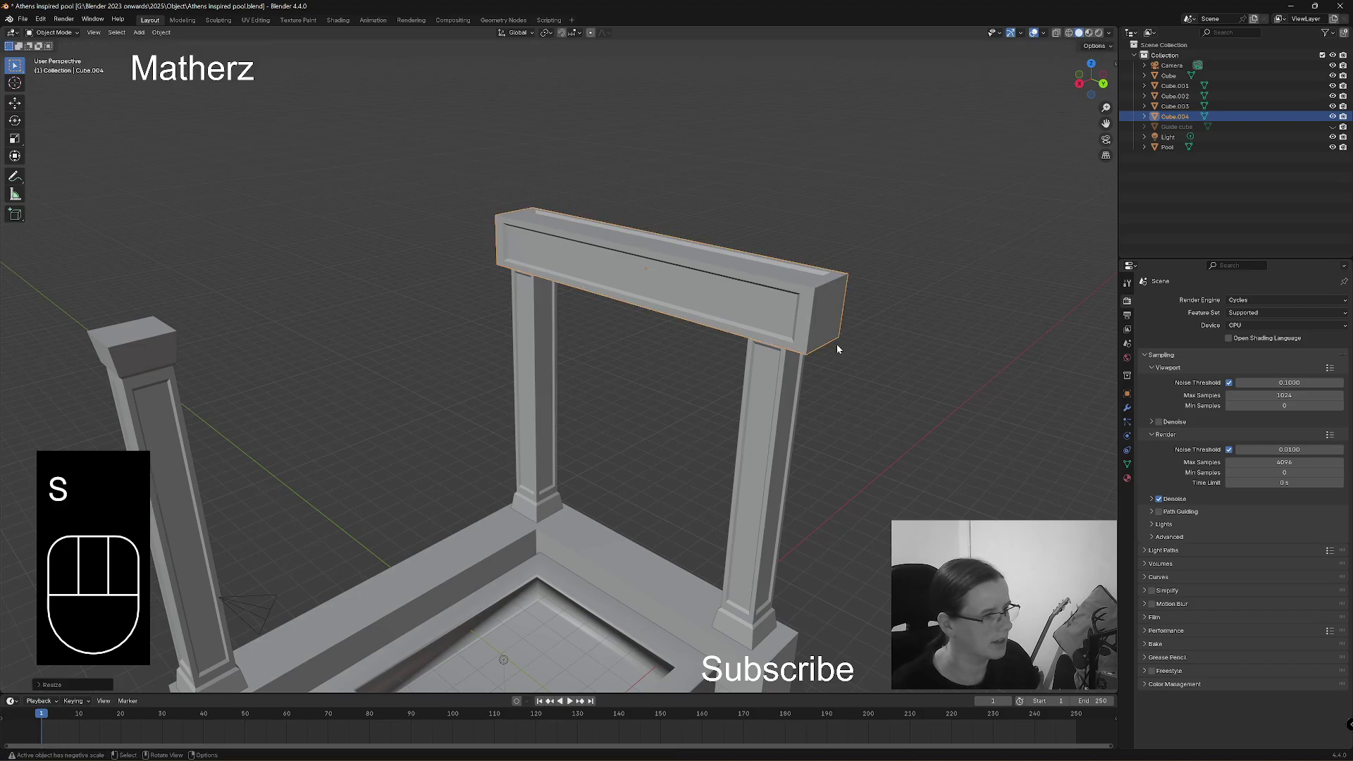
key("s")
middle_click(817, 338)
left_click(792, 326)
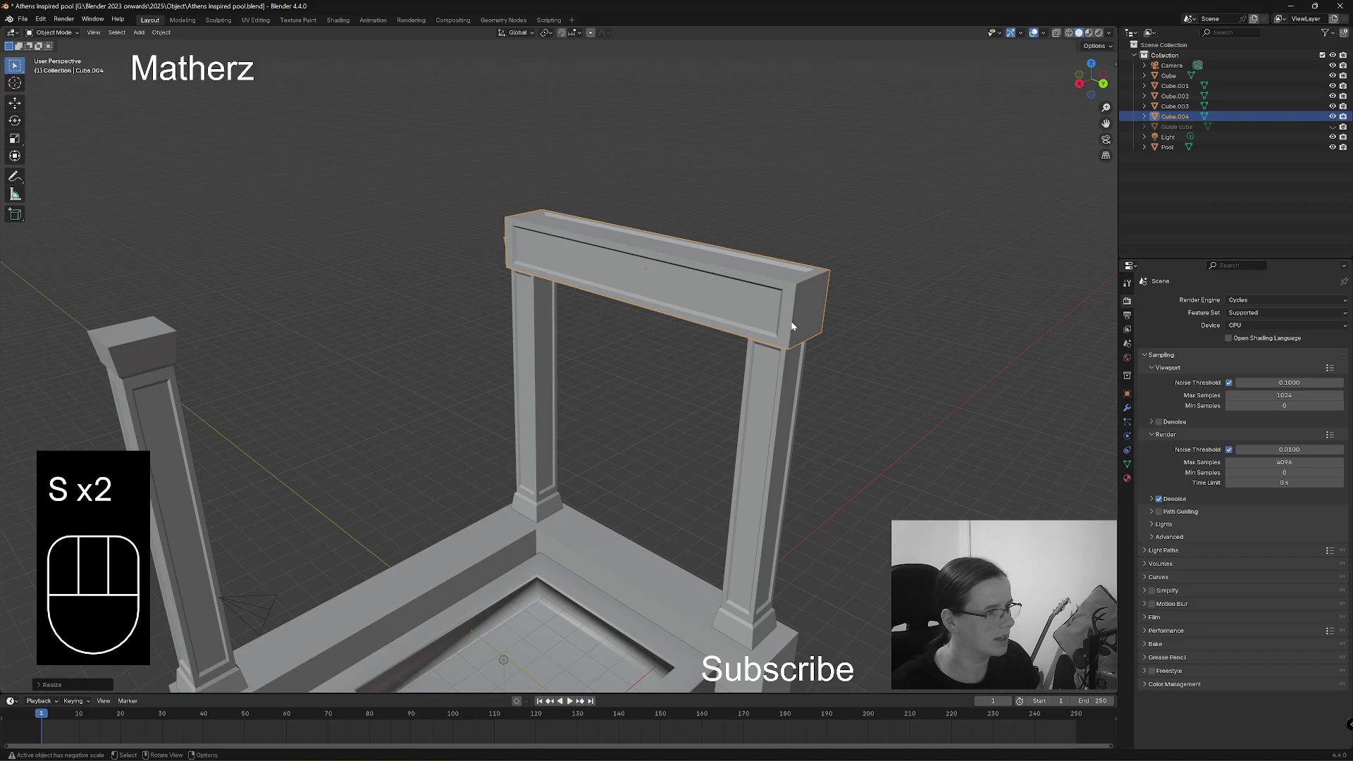
Duplicate the beam along the X axis and rotate the copy 90 degrees around Z.
key("shift+d")
middle_click(494, 324)
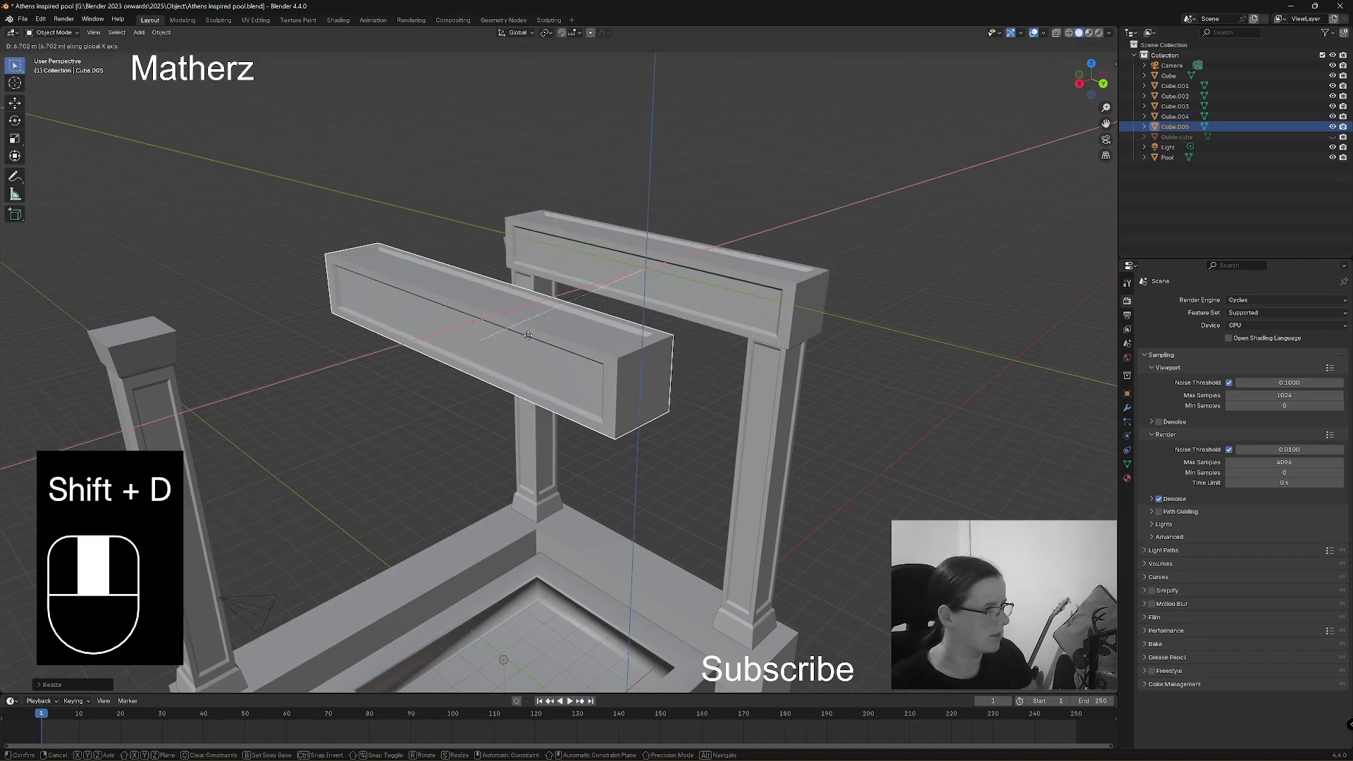
left_click(472, 334)
key("r")
middle_click(472, 334)
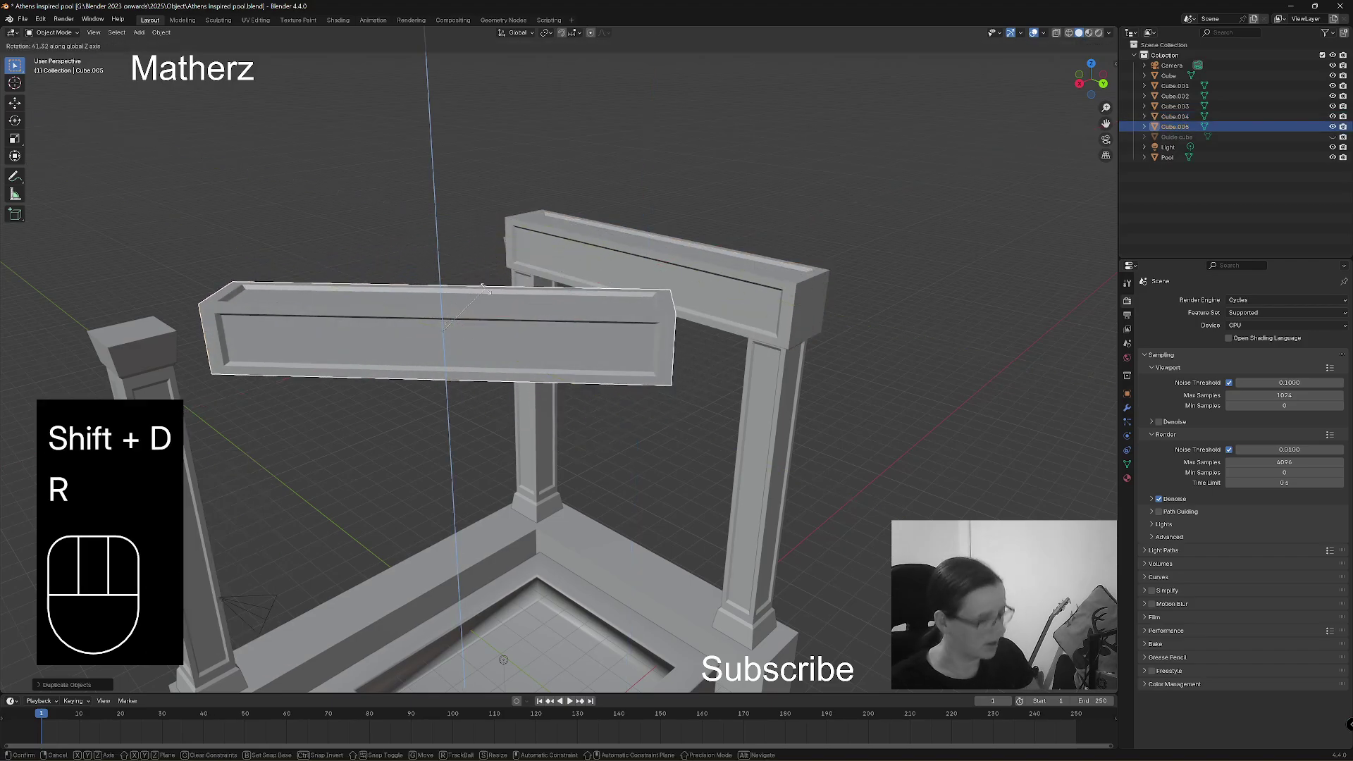
key("9")
key("0")
left_click(485, 293)
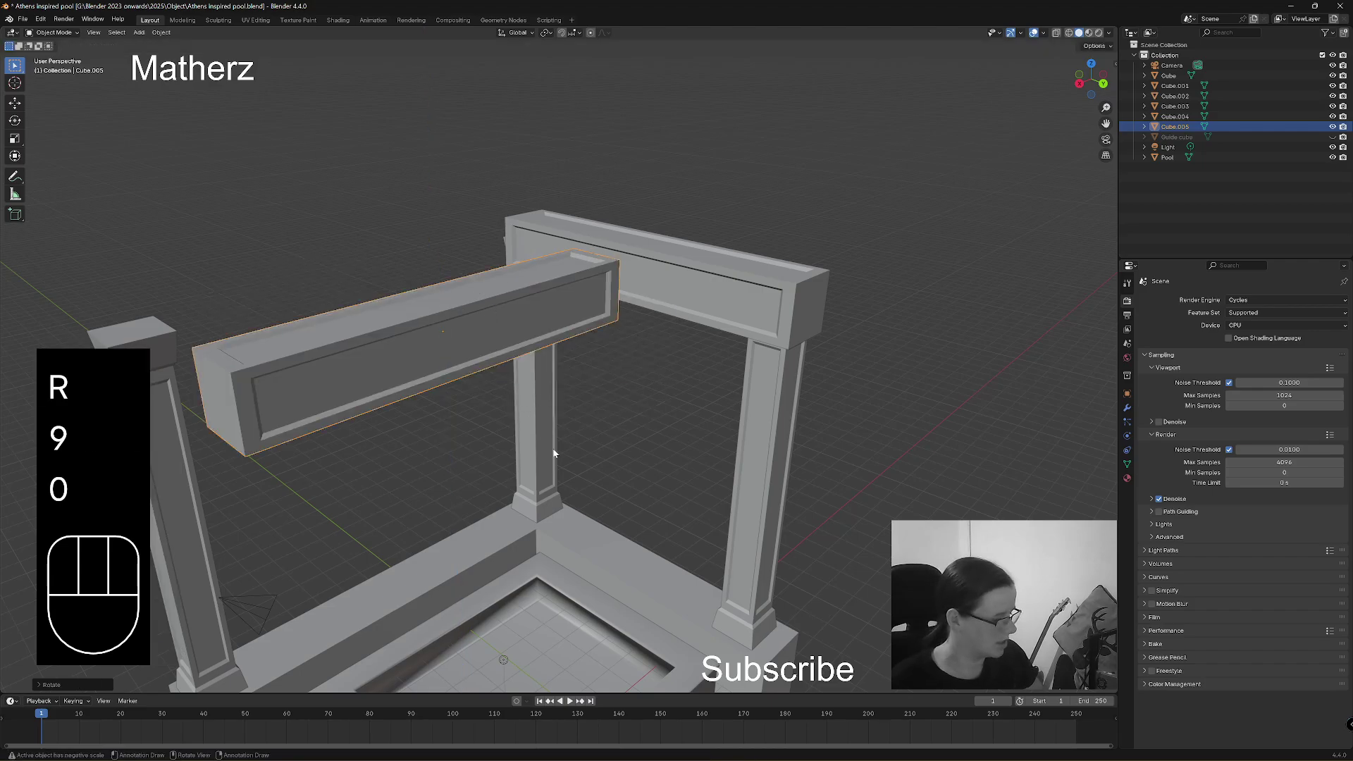
Move the rotated beam copy along the Y axis until it lines up above the adjacent side's columns.
key("g")
middle_click(536, 429)
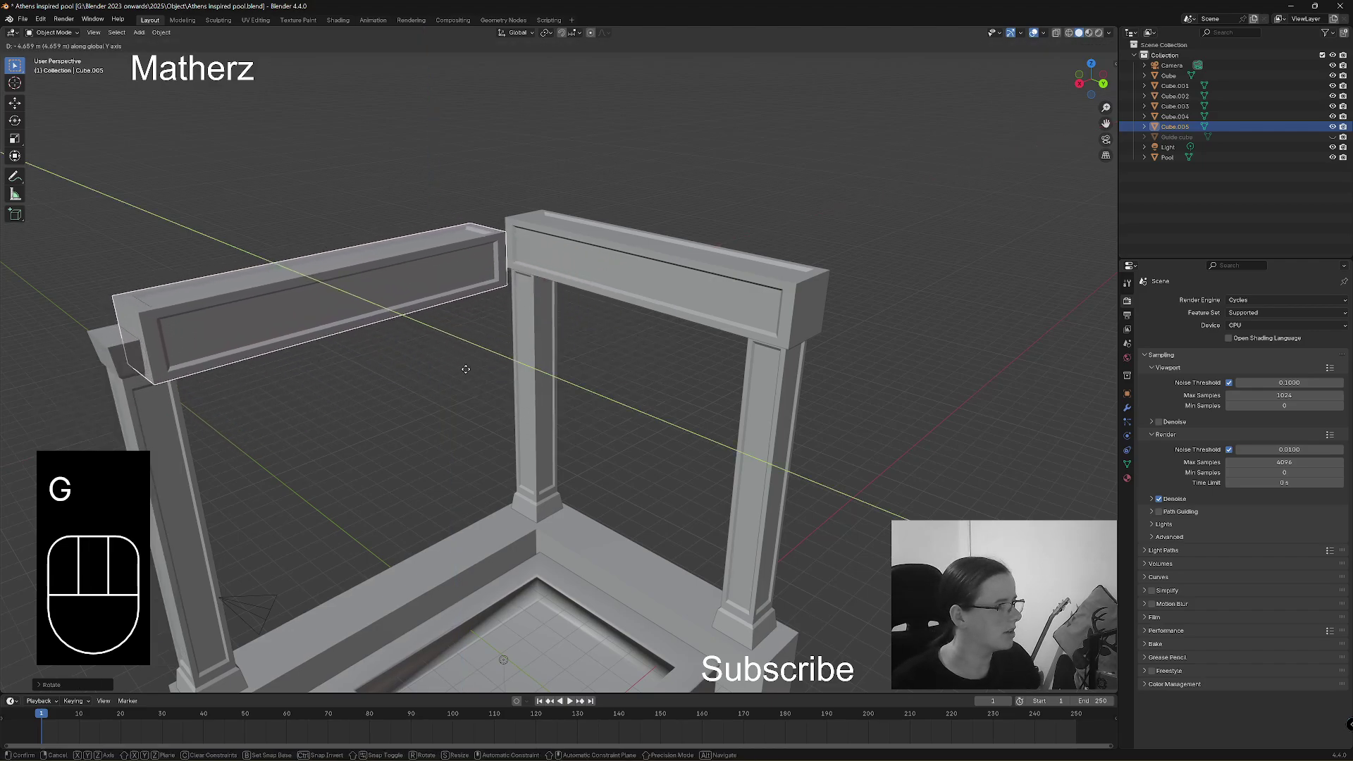
left_click(467, 367)
middle_click_drag(467, 367, 609, 250)
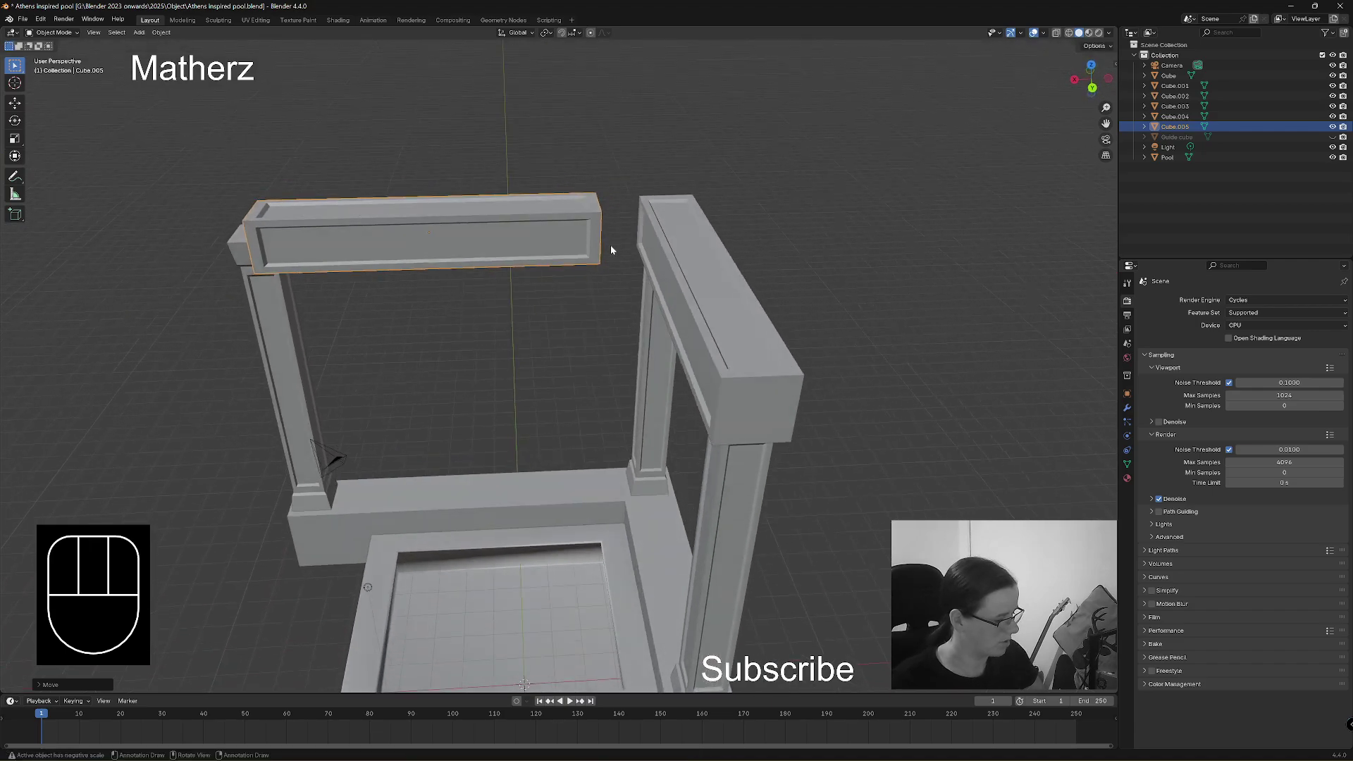
Stretch the beam copy along the X axis and slide it along X to overlap the first beam at the shared corner column.
key("s")
middle_click(613, 251)
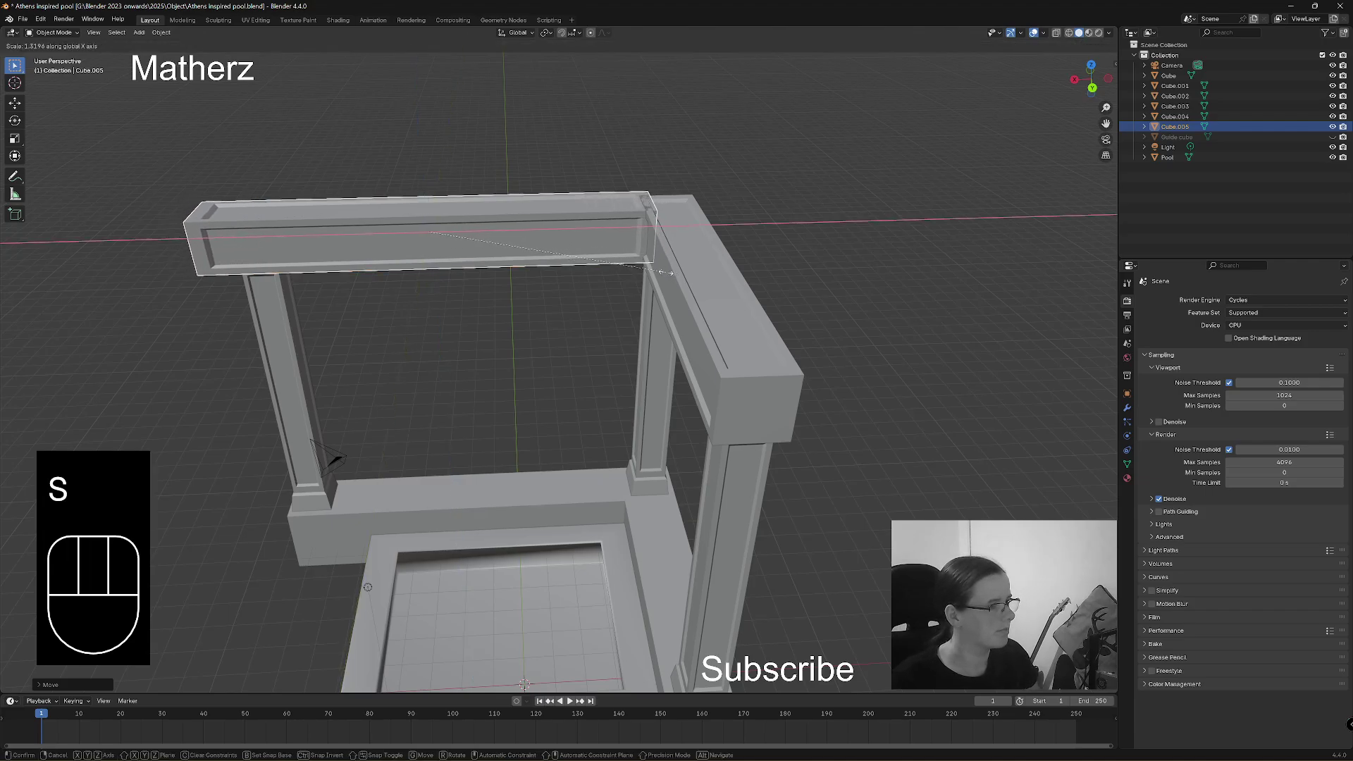
left_click(670, 277)
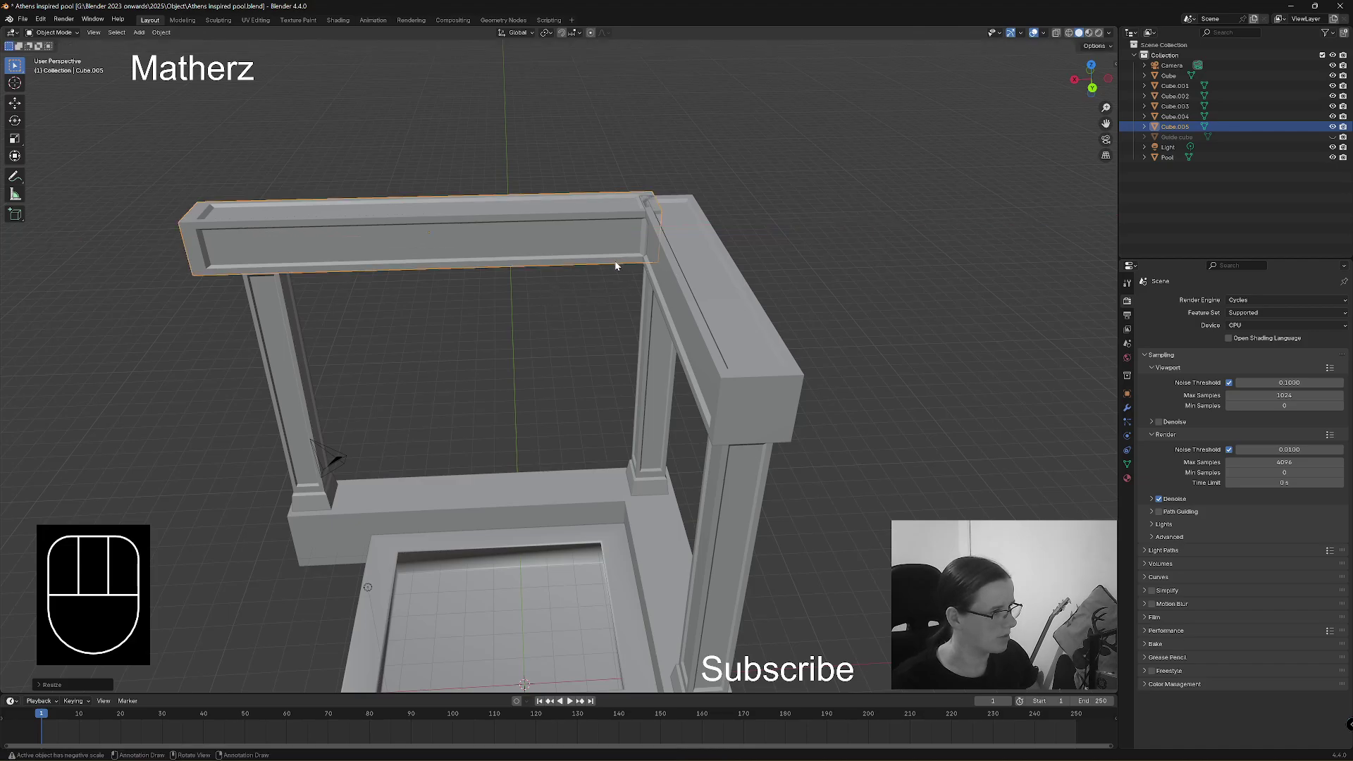
key("g")
middle_click(645, 240)
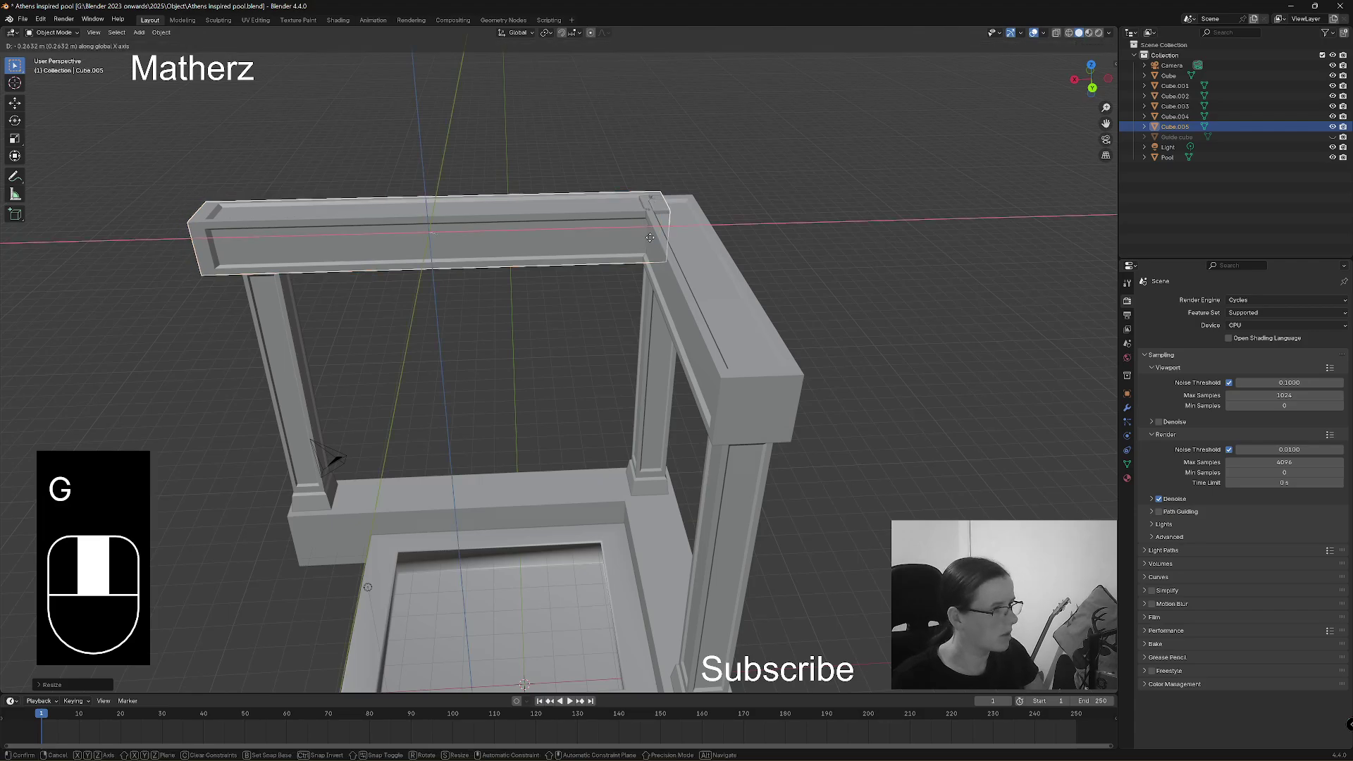
left_click(673, 254)
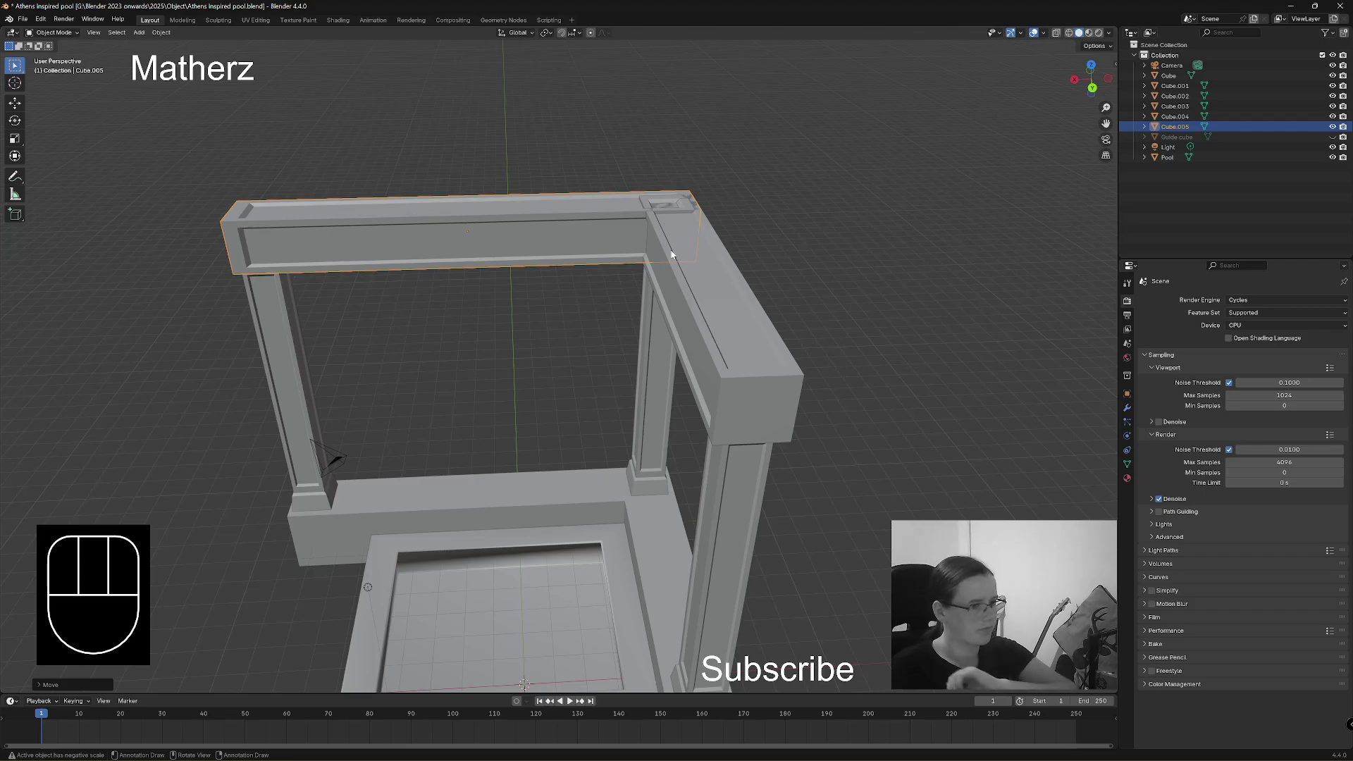
Switch the viewport to rendered shading and add the column under the new beam's free end to the selection.
scroll(683, 457, "up", 1)
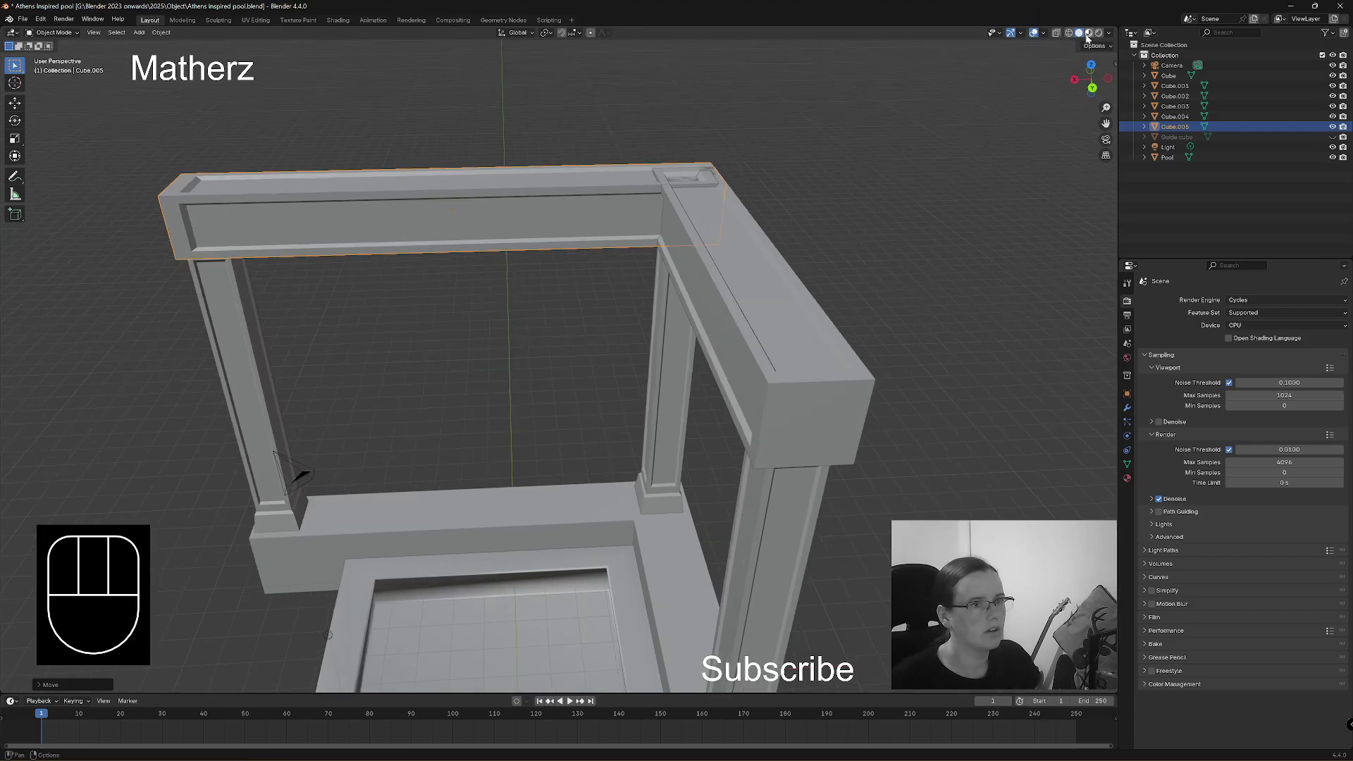
left_click(1097, 33)
mouse_move(1036, 127)
middle_mouse_down()
mouse_move(733, 572)
mouse_move(658, 559)
middle_mouse_up()
scroll(658, 559, "down", 3)
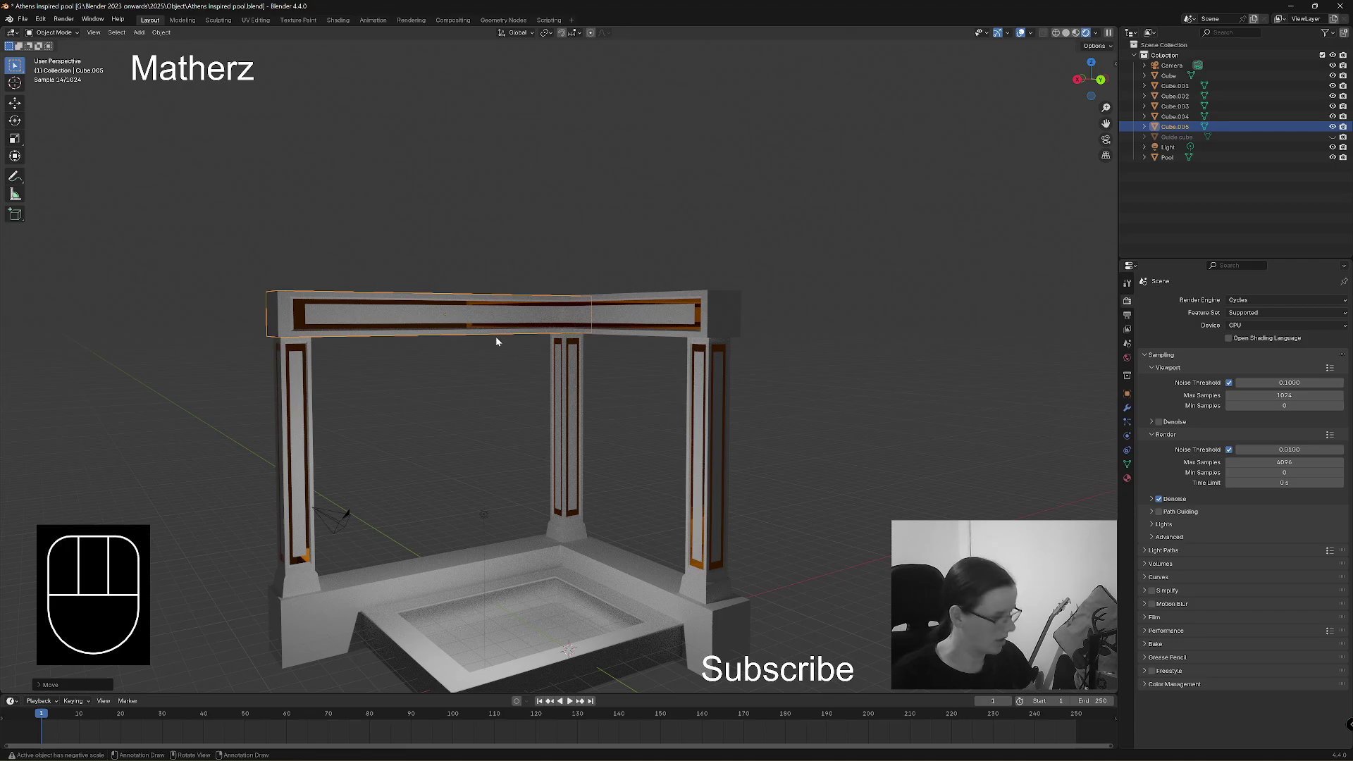
middle_click_drag(496, 338, 585, 395)
middle_click_drag(475, 594, 396, 374)
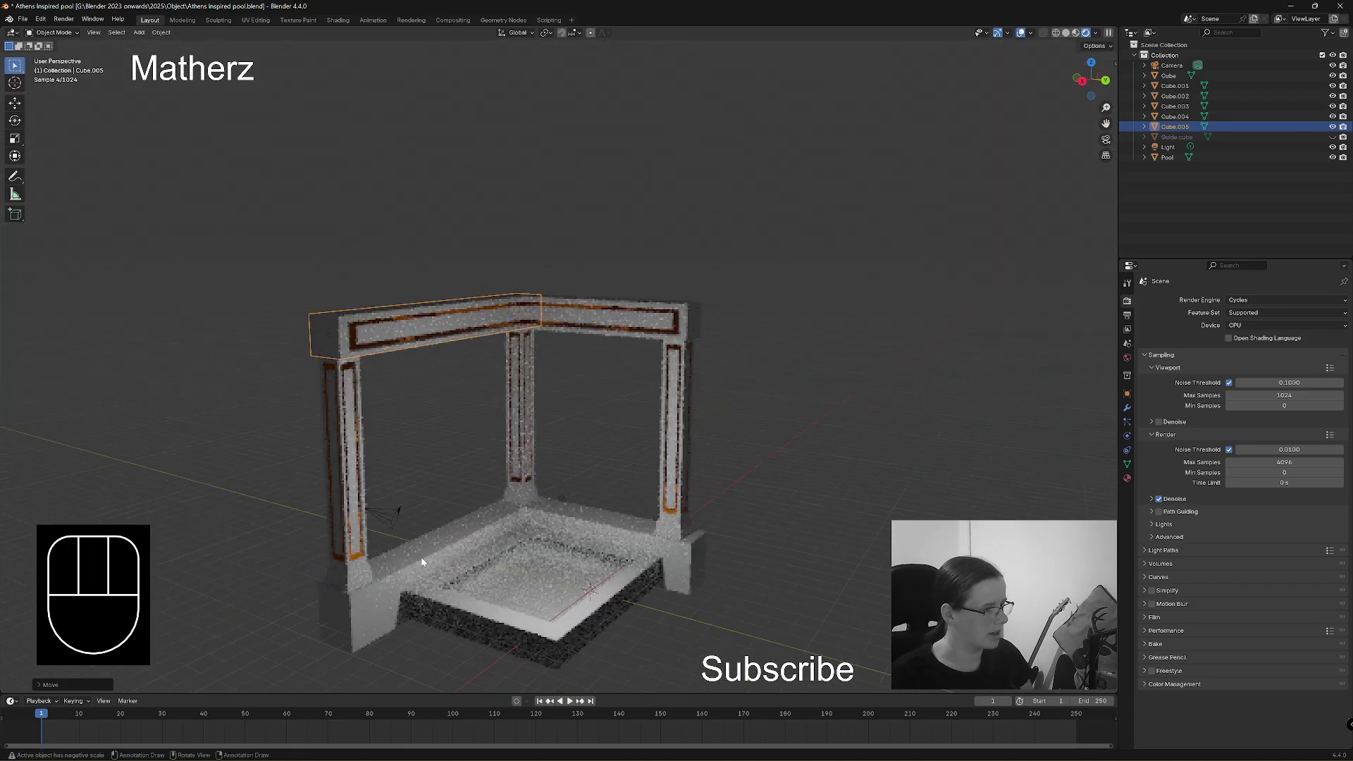
left_click(360, 444, "shift")
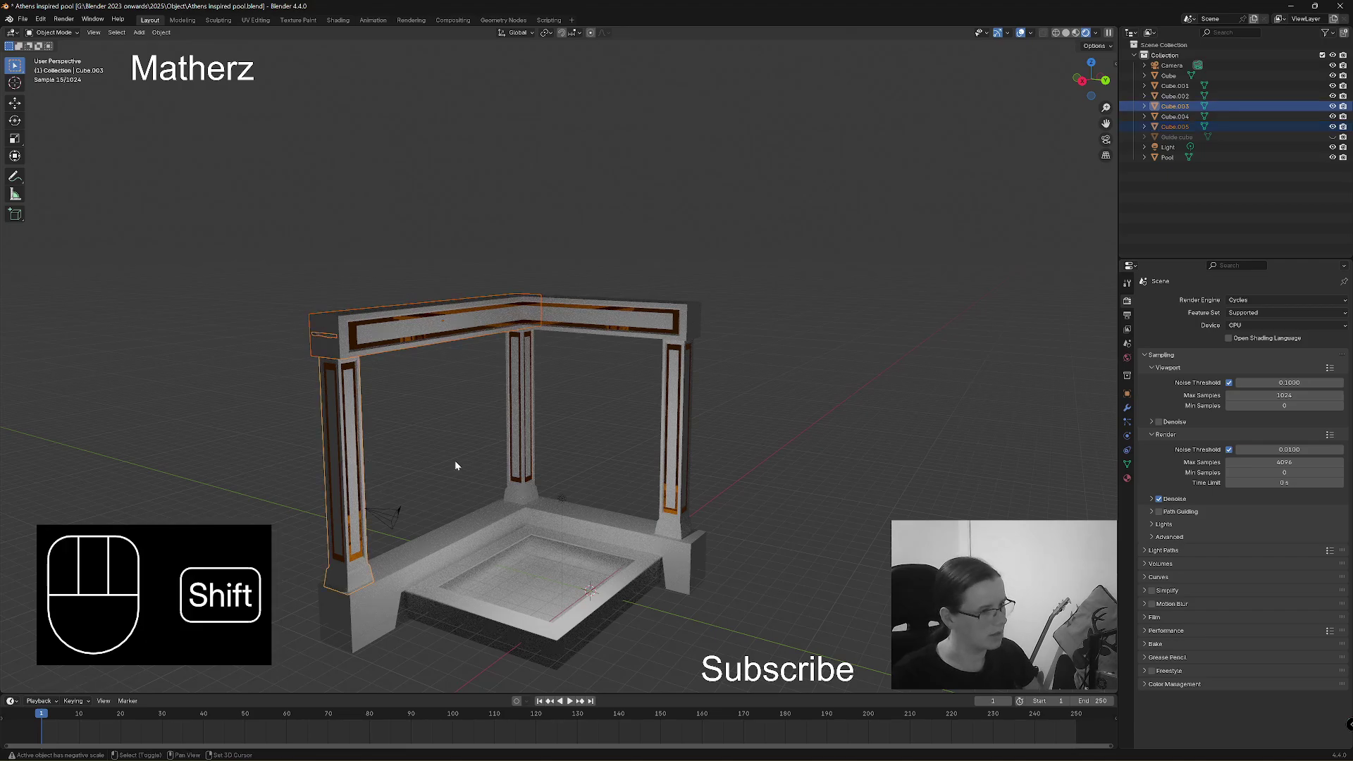
middle_click_drag(456, 465, 483, 441, "shift")
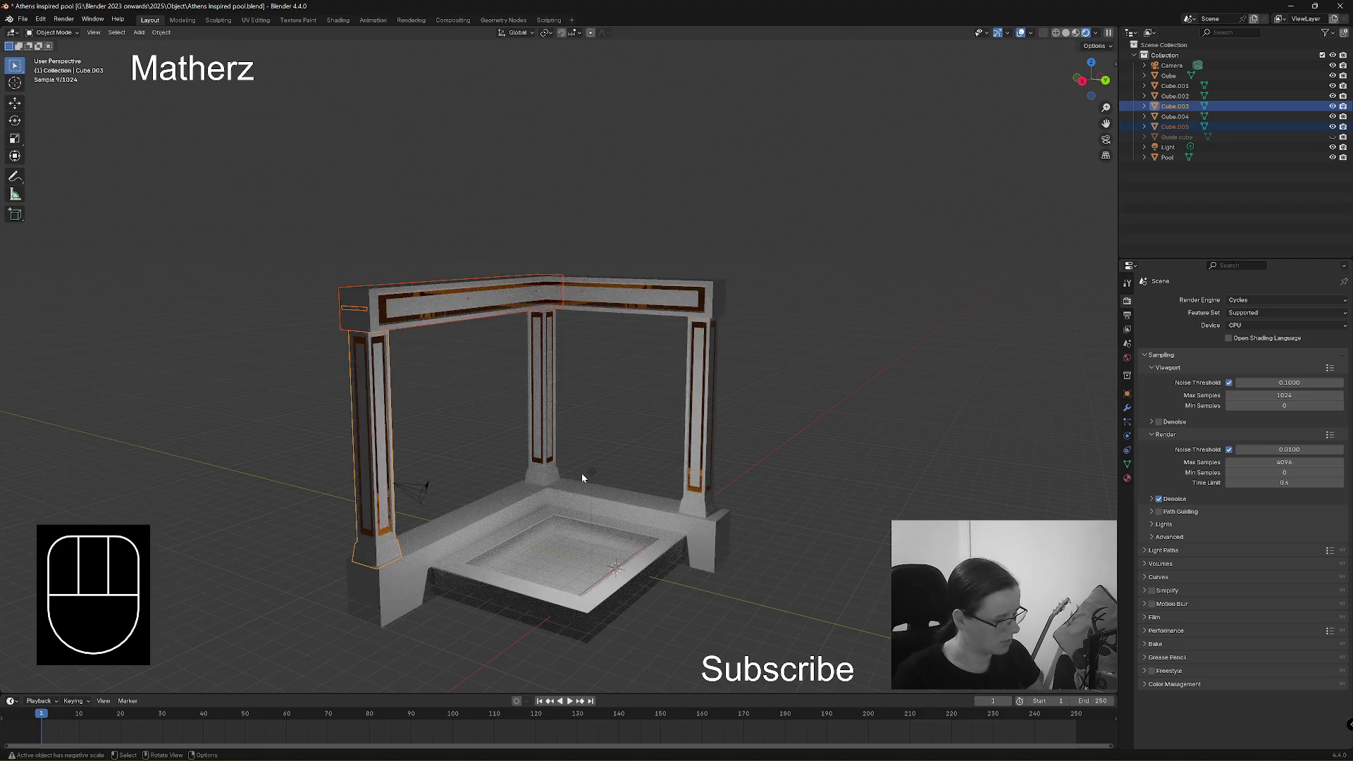
key("g")
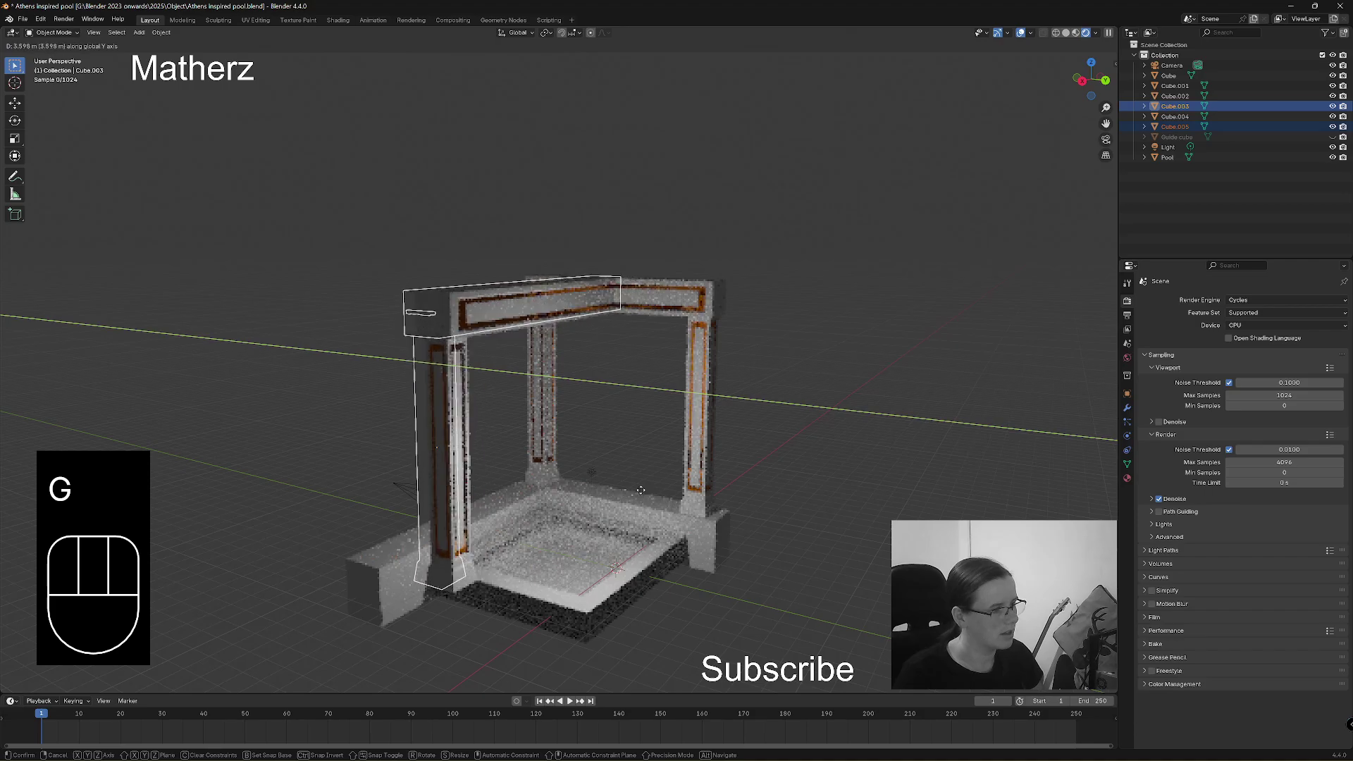
left_click(640, 493)
key("ctrl+z")
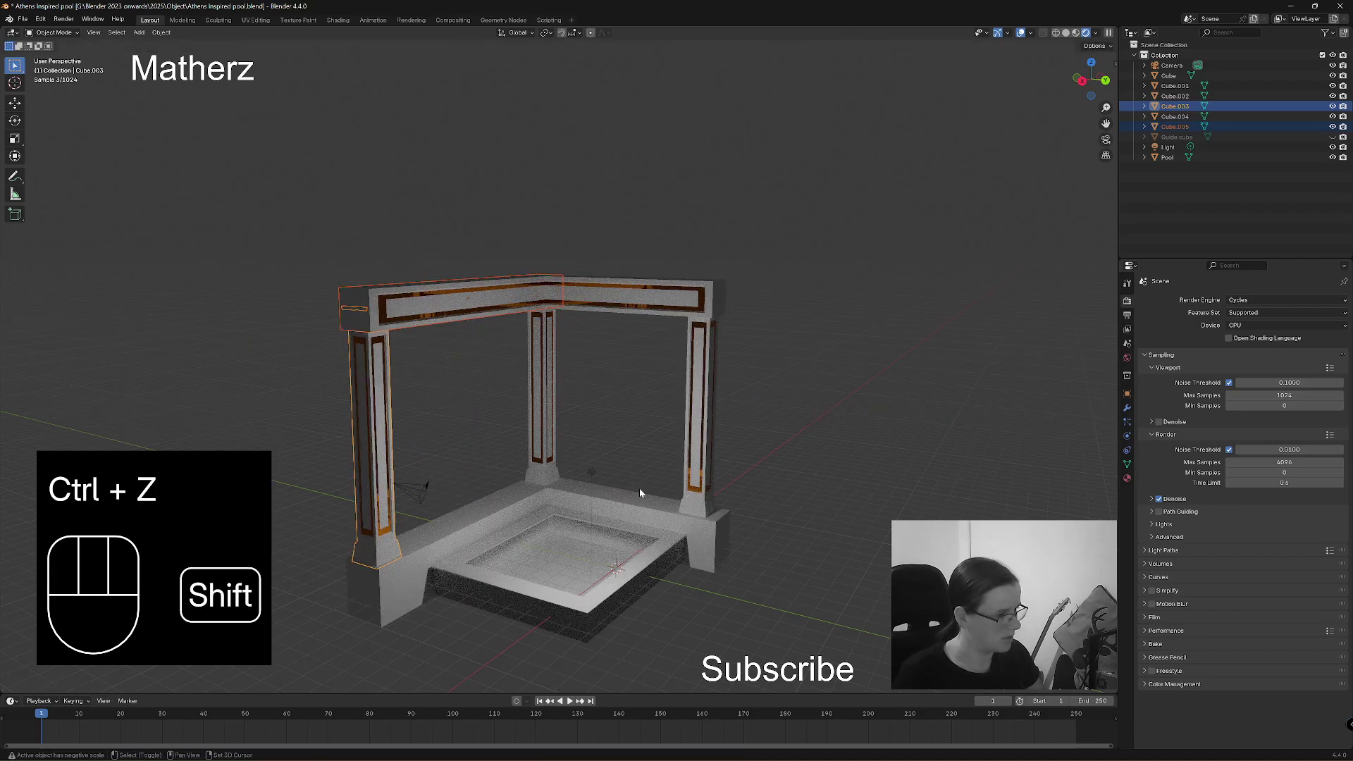
Duplicate the selected beam and column along the Y axis to the opposite side of the pool.
key("shift+d")
middle_click_drag(677, 501, 748, 536)
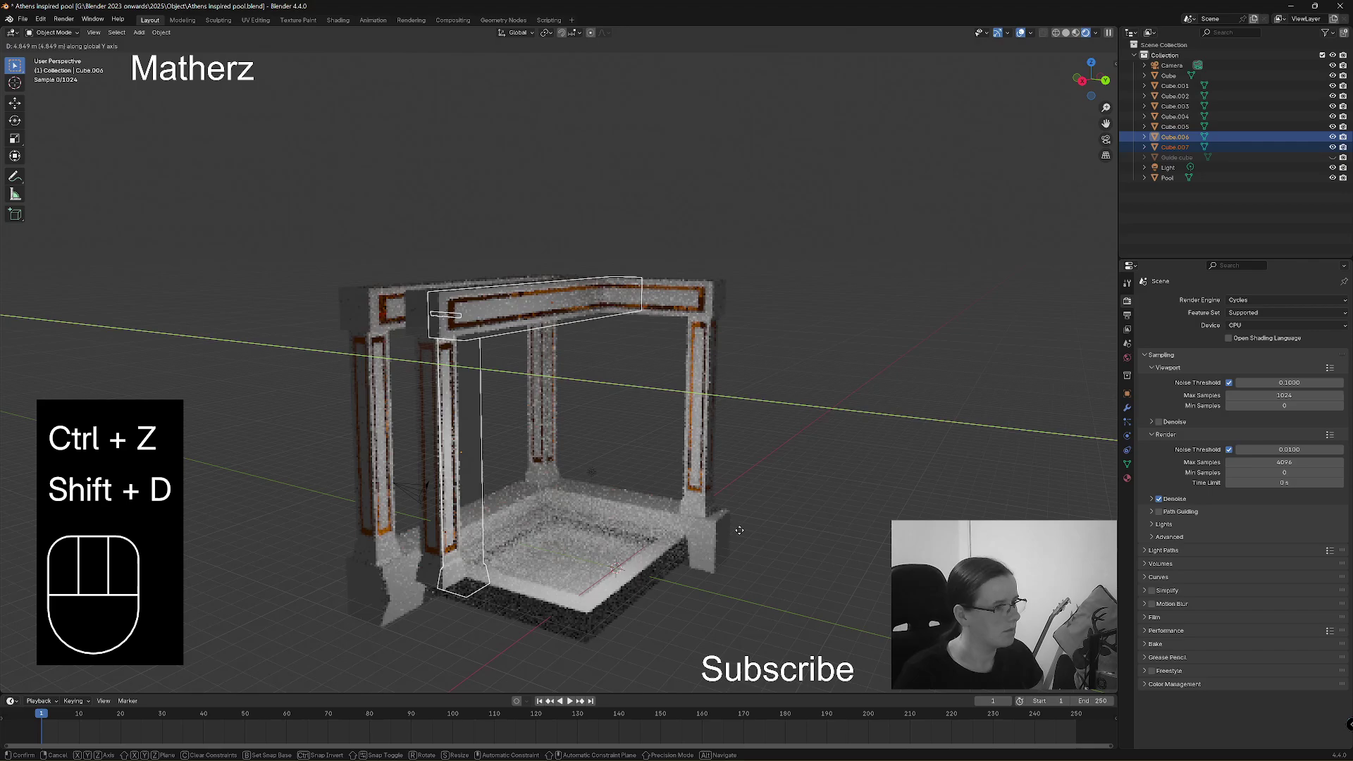
left_click(813, 576)
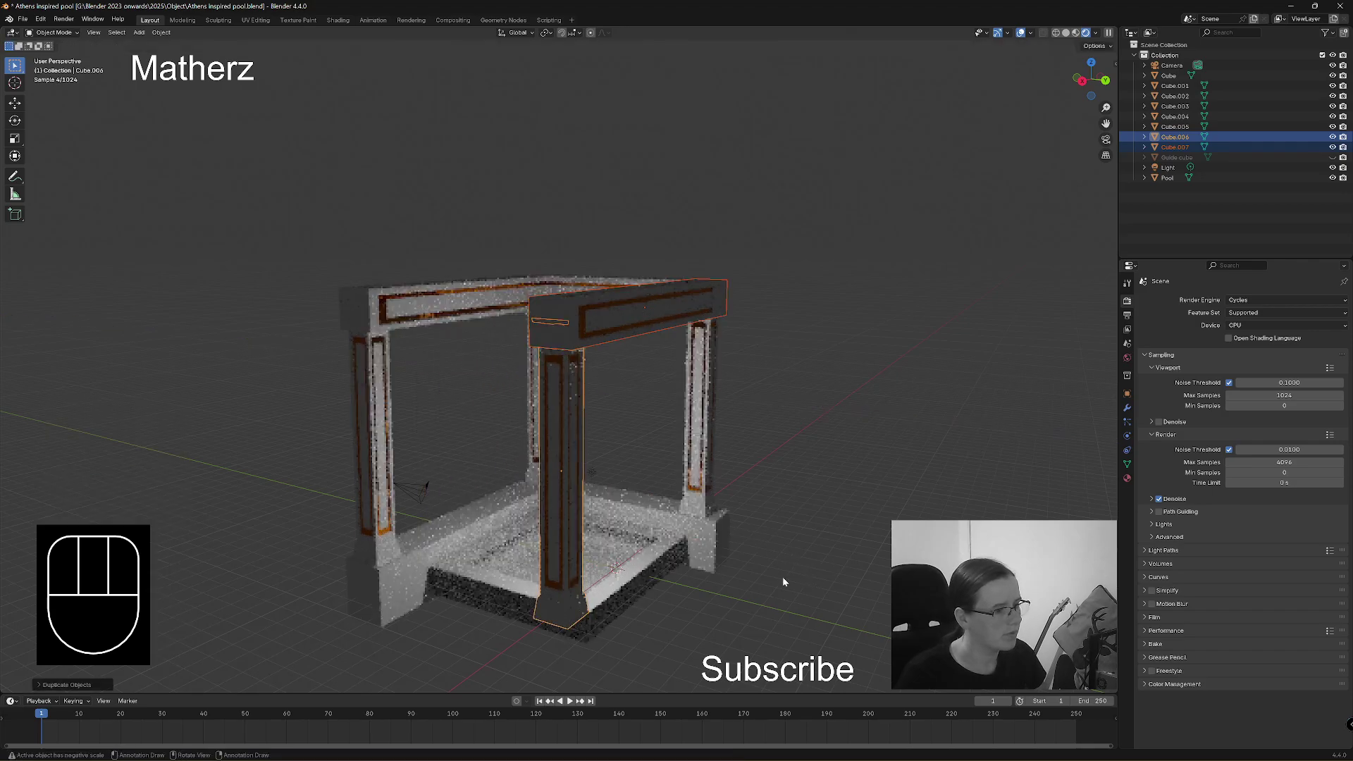
Delete the duplicated column under the free end of the new beam.
middle_click_drag(783, 577, 451, 581)
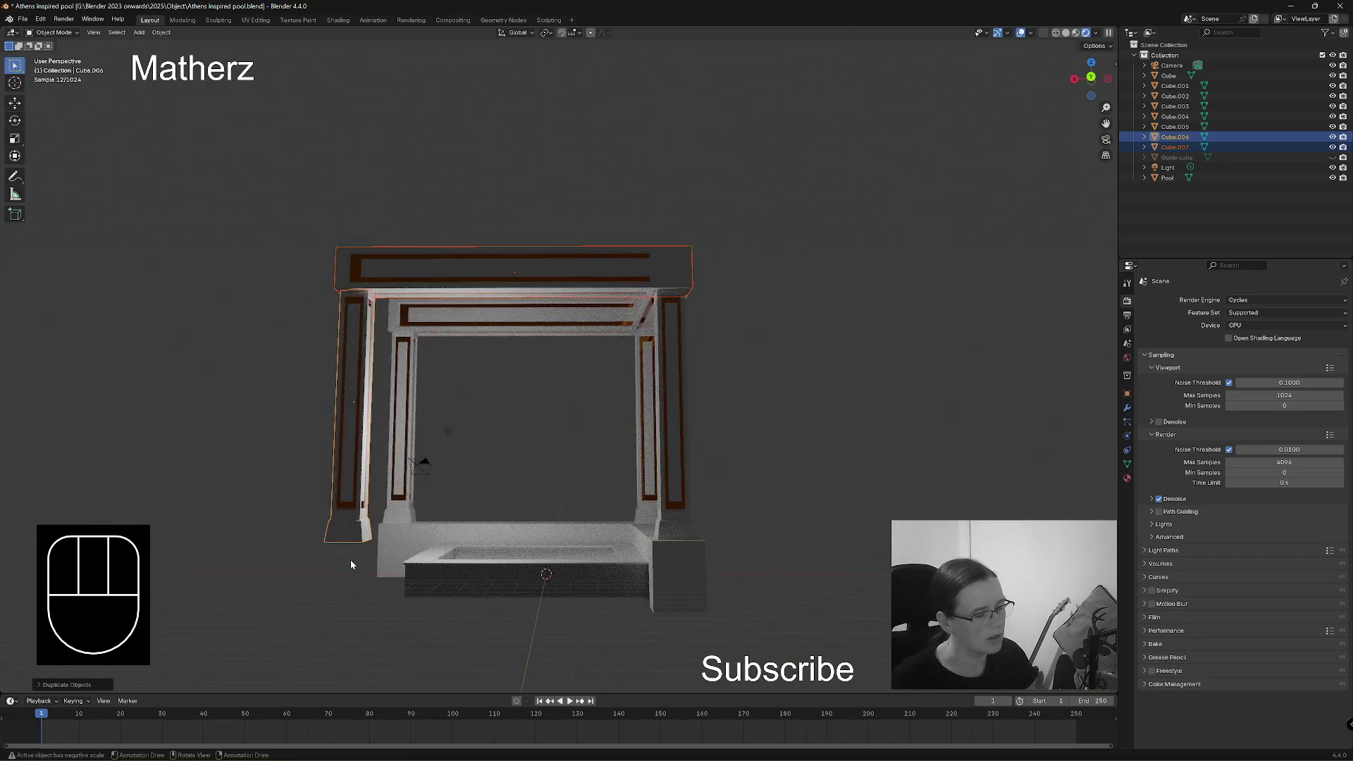
middle_click_drag(351, 565, 455, 444)
left_click(454, 442)
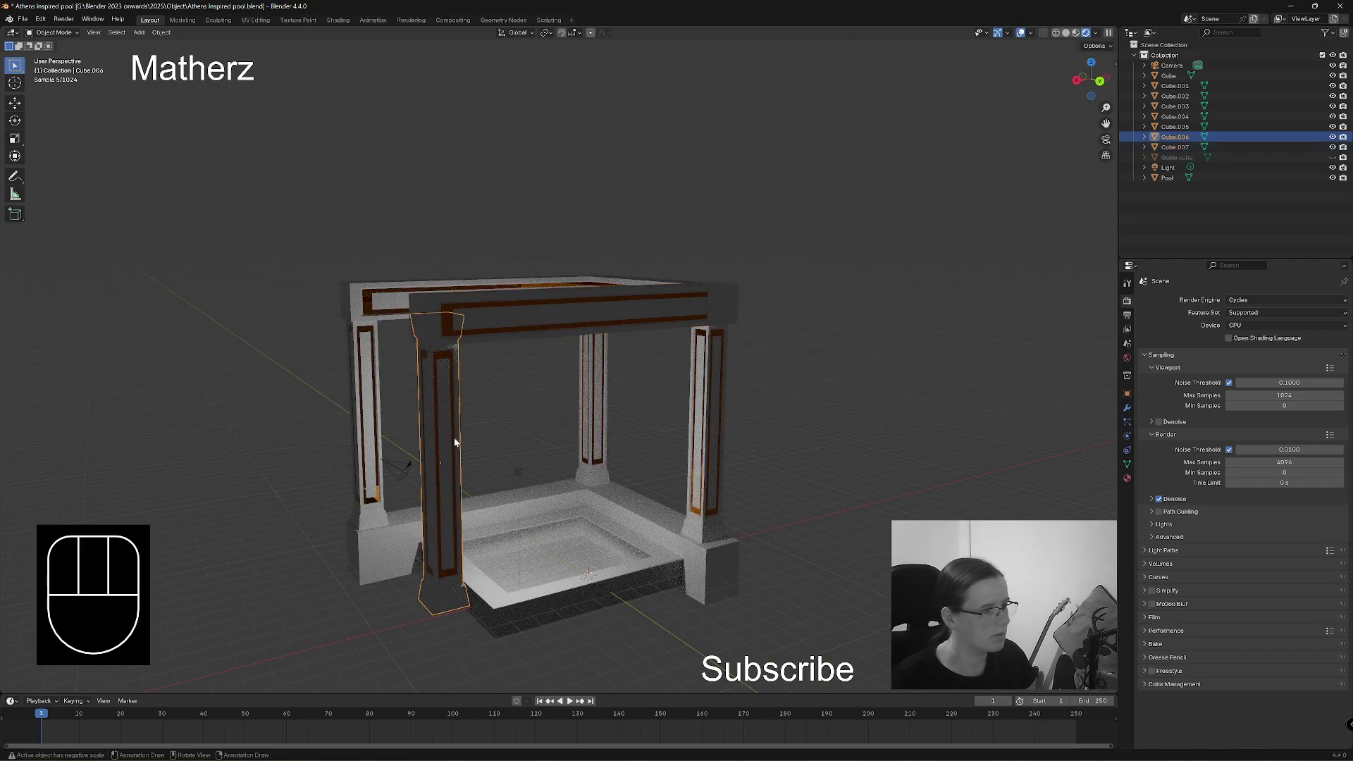
key("Delete")
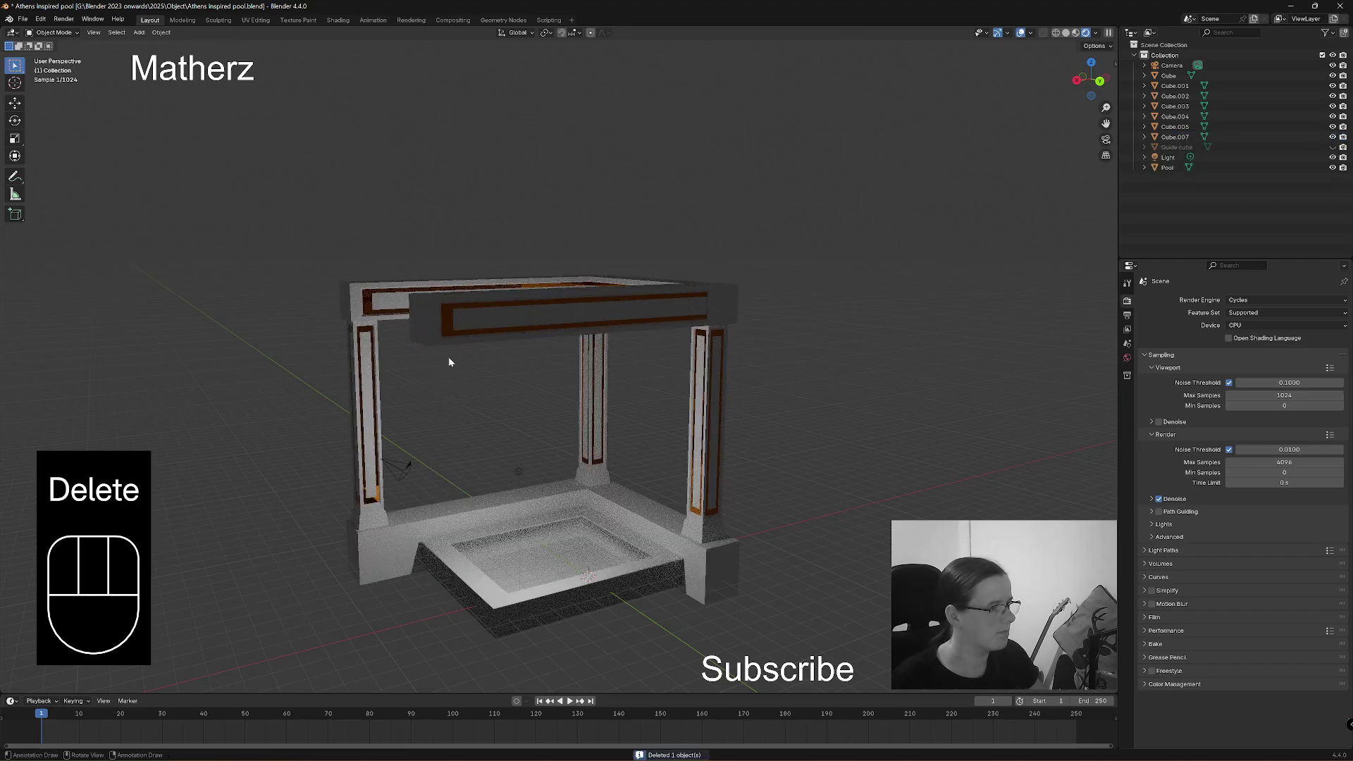
Stretch the new beam along the X axis and slide it along X until its end lines up with the corner column.
middle_click_drag(494, 420, 523, 371)
left_click(523, 371)
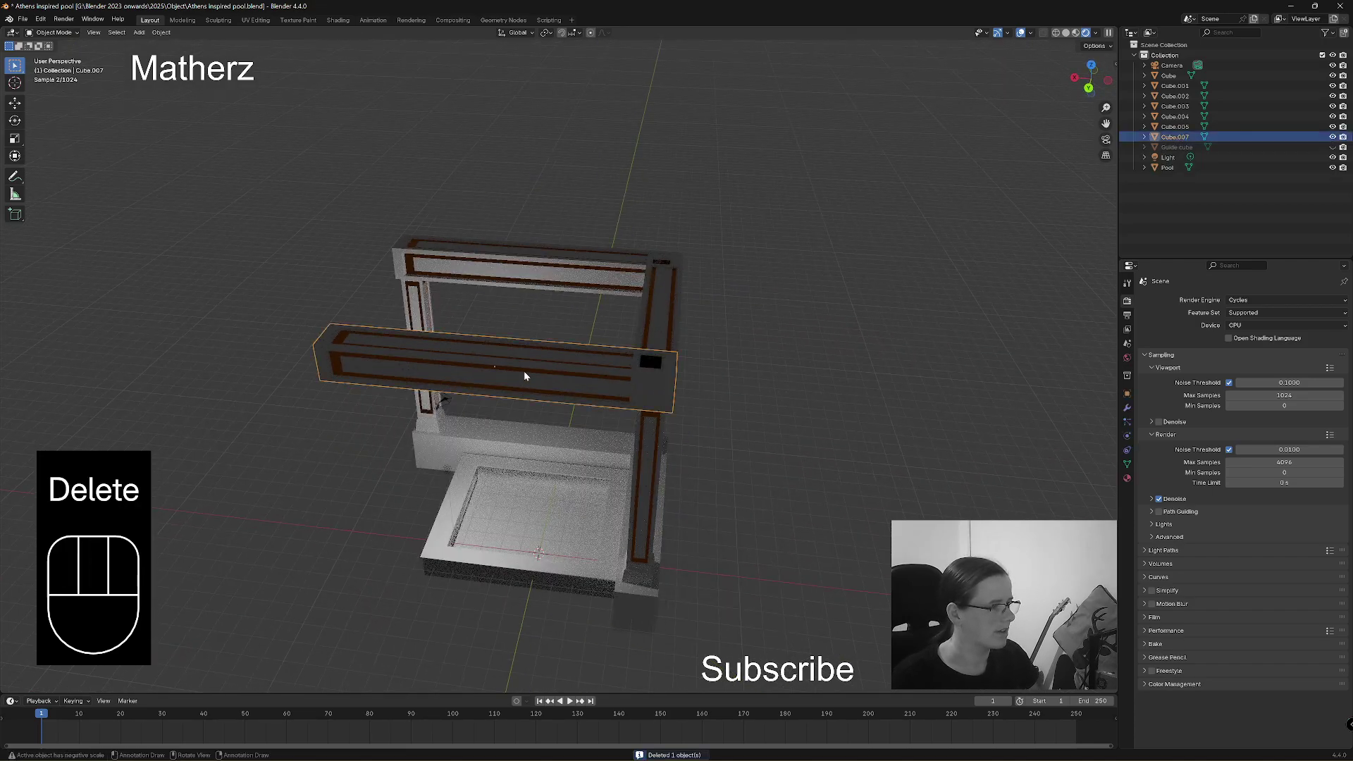
key("s")
key("x")
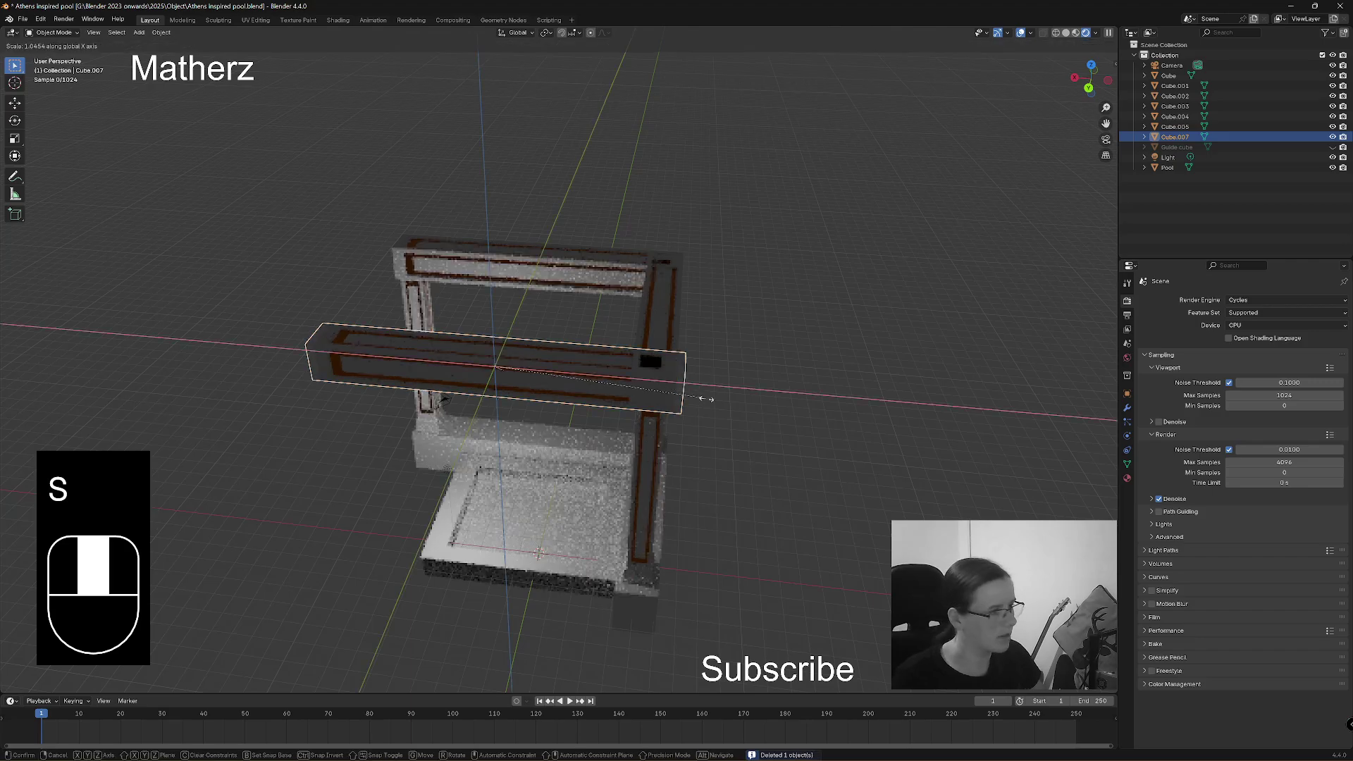
left_click(775, 412)
key("g")
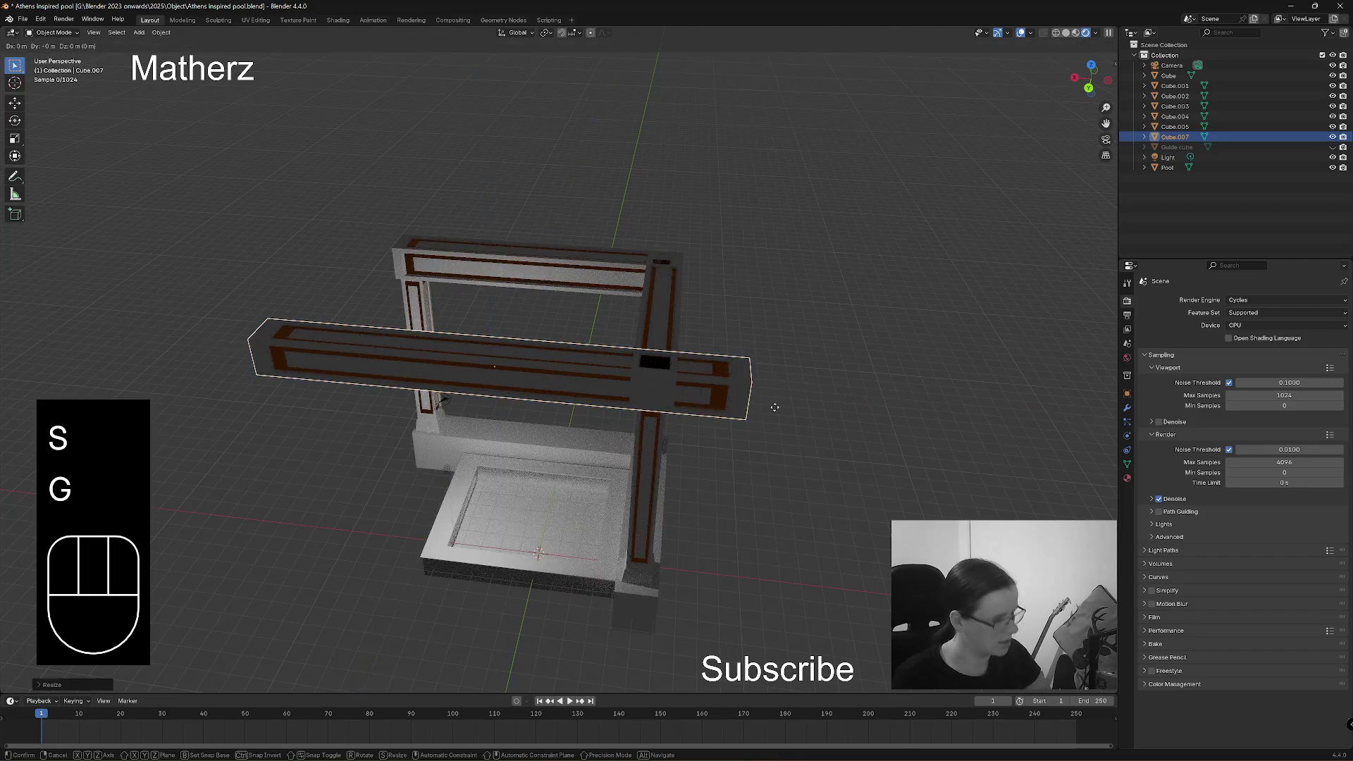
key("x")
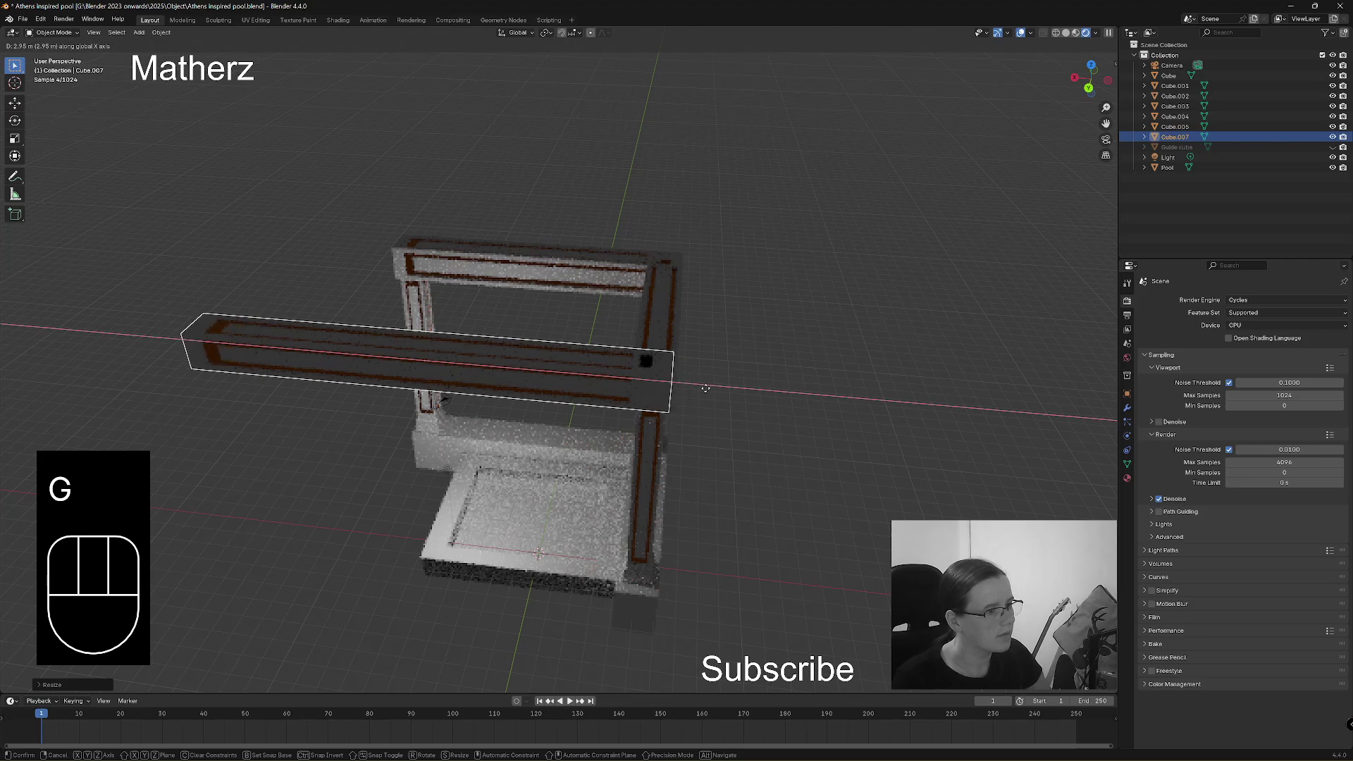
left_click(711, 389)
left_click(722, 374)
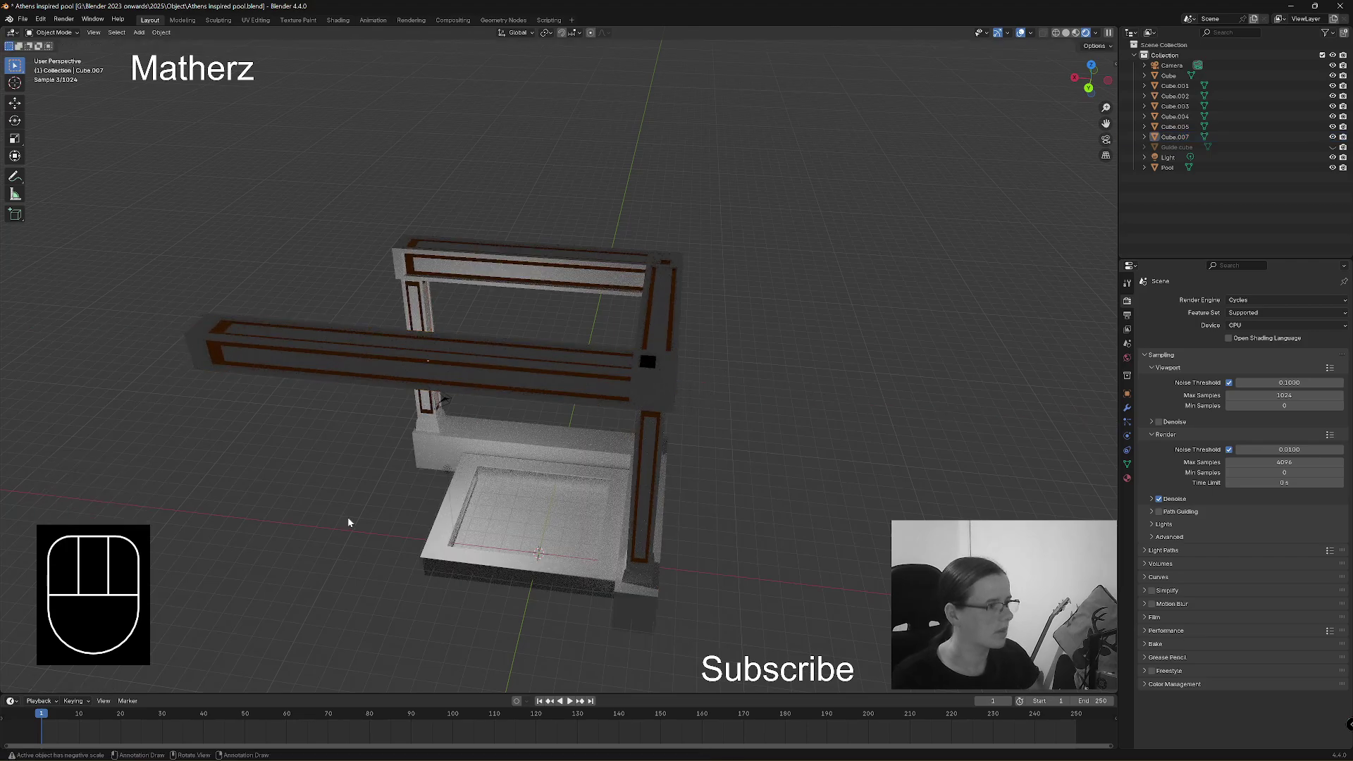
Frame the pool and columns from a low front angle and align the active camera to this view.
middle_click_drag(348, 518, 577, 427)
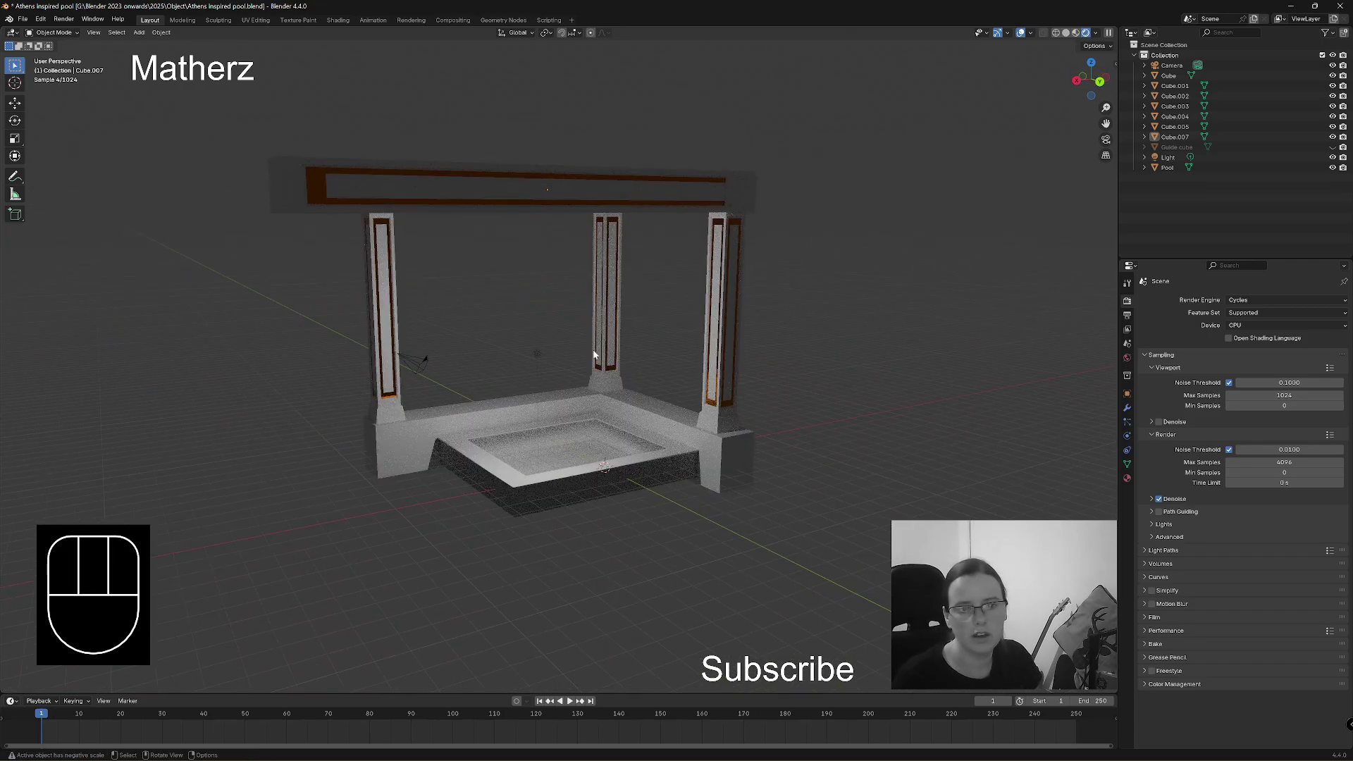
scroll(623, 311, "up", 2)
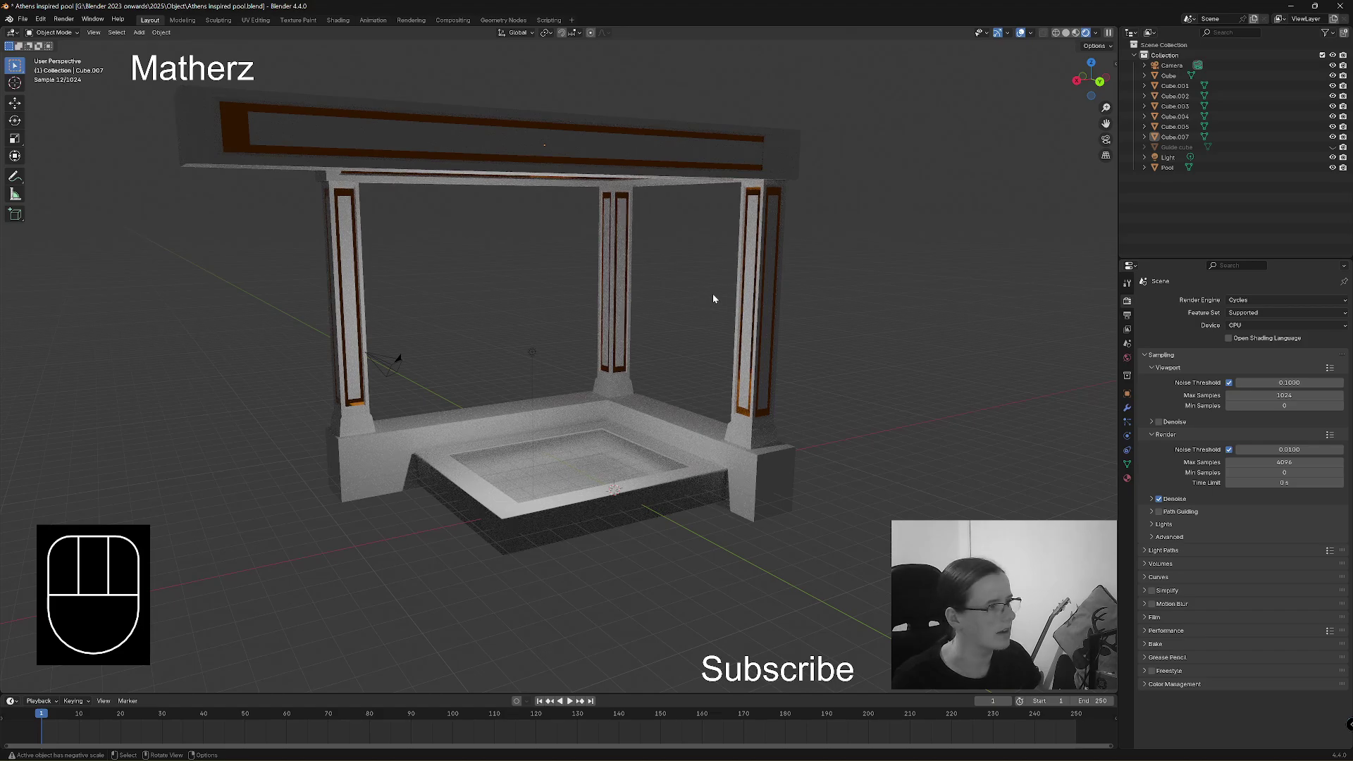
middle_click_drag(712, 293, 691, 332)
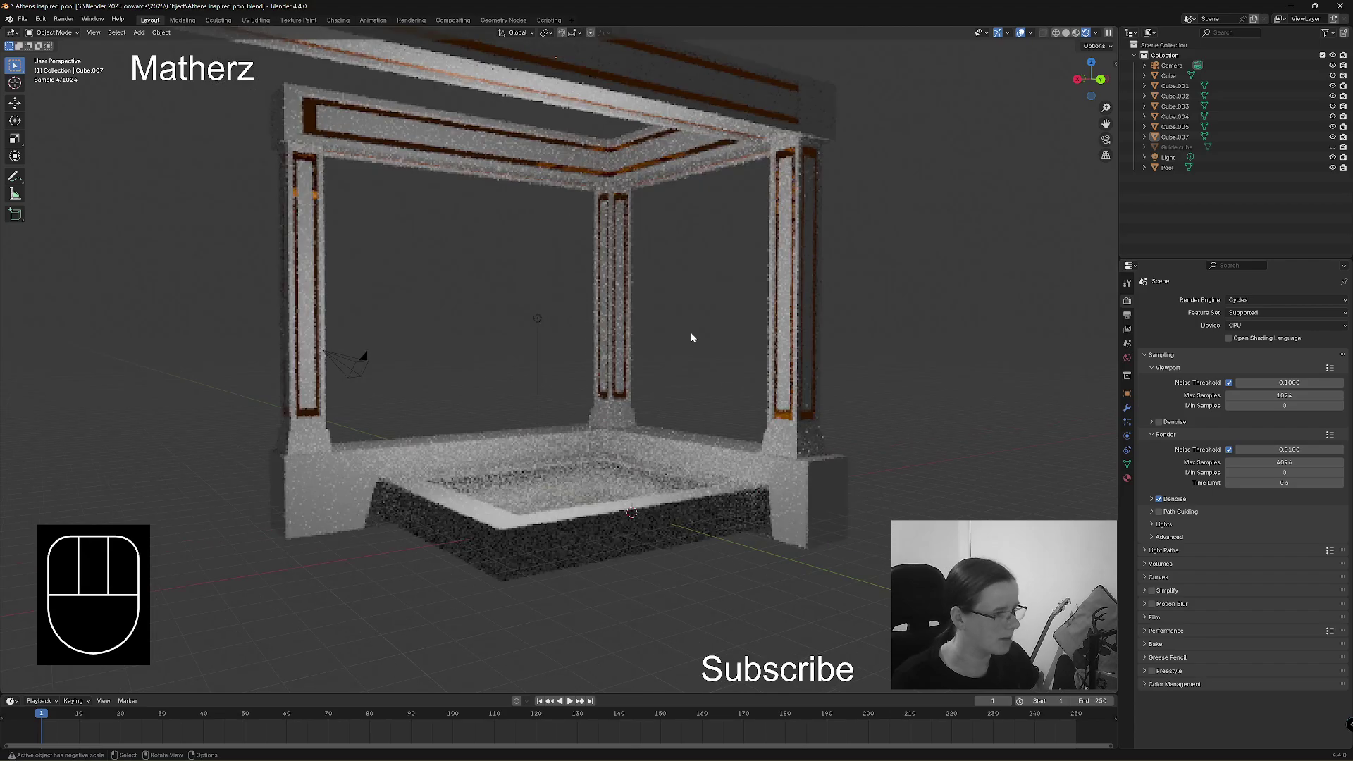
left_click(91, 33)
mouse_move(176, 188)
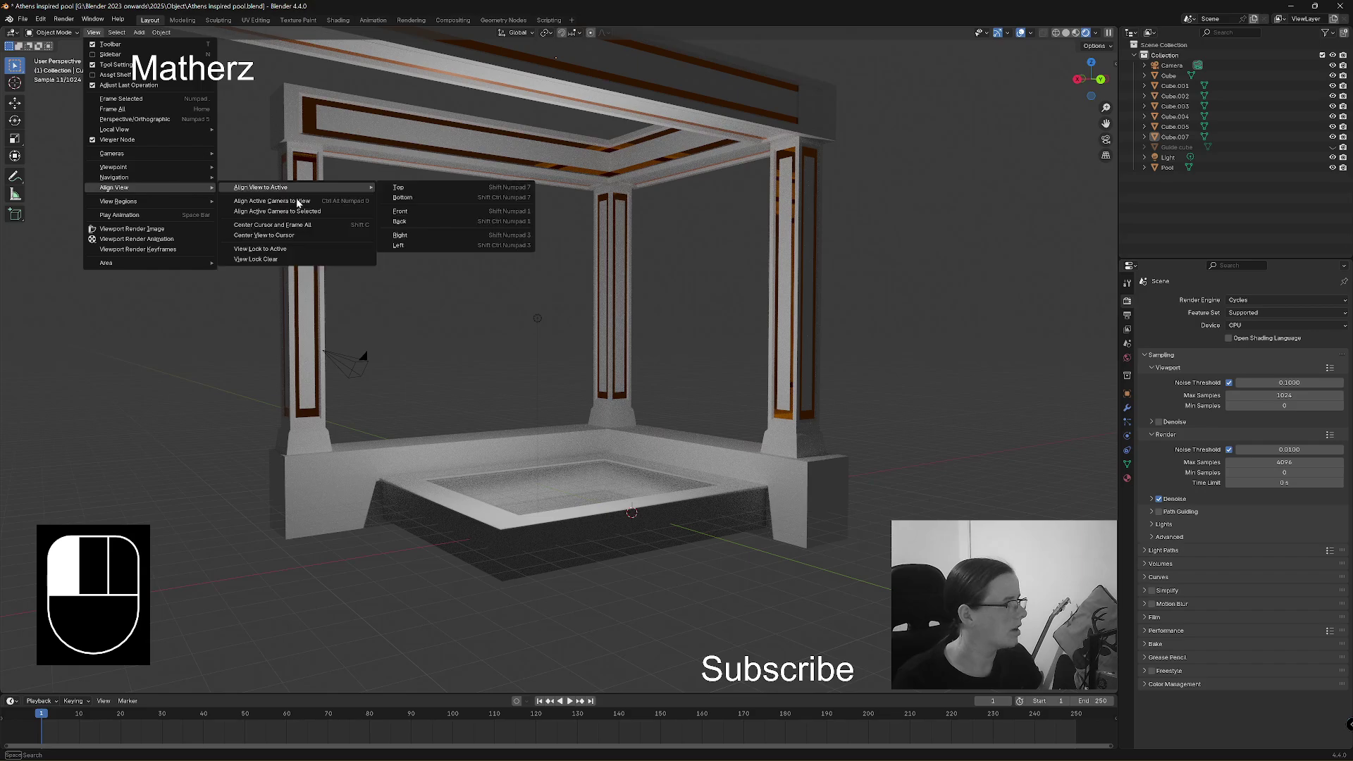
left_click(302, 203)
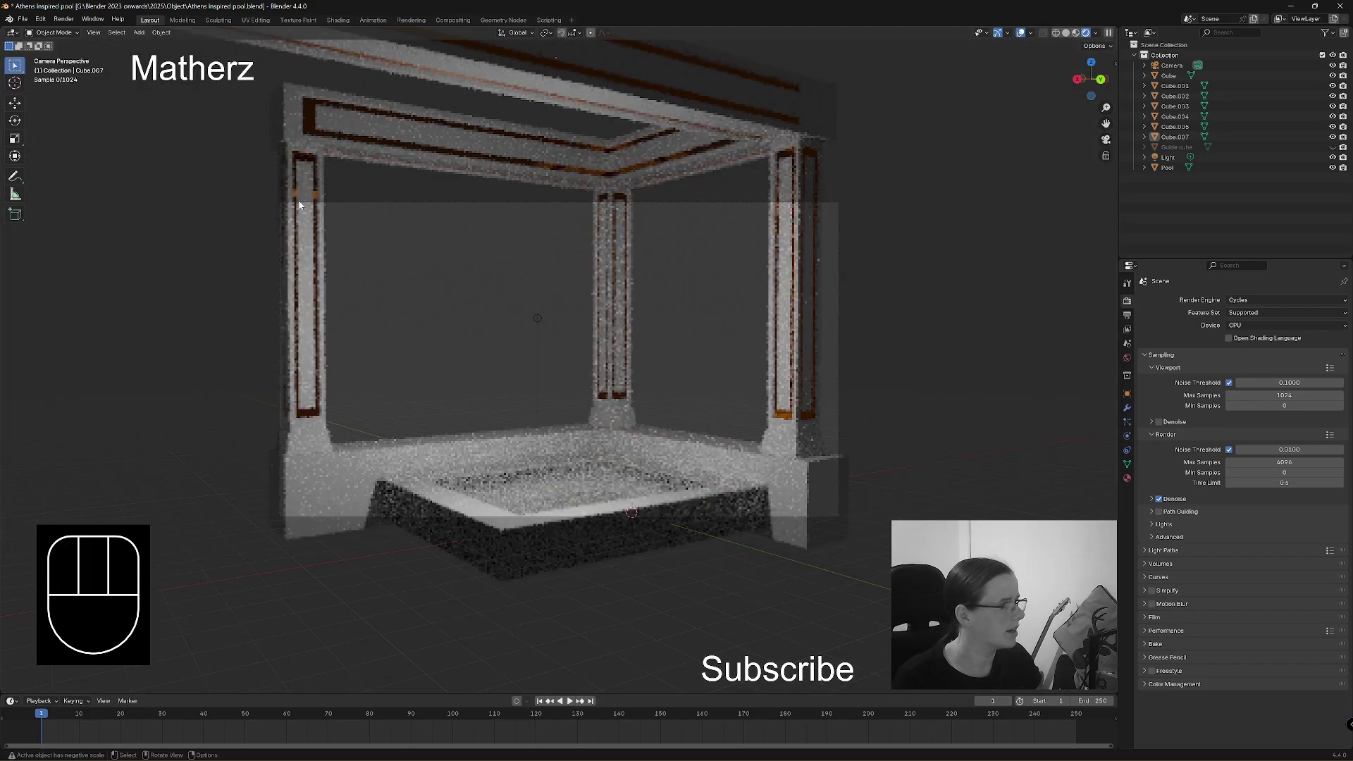
left_click(735, 203)
key("g")
middle_click_drag(670, 304, 577, 574)
key("ctrl+z")
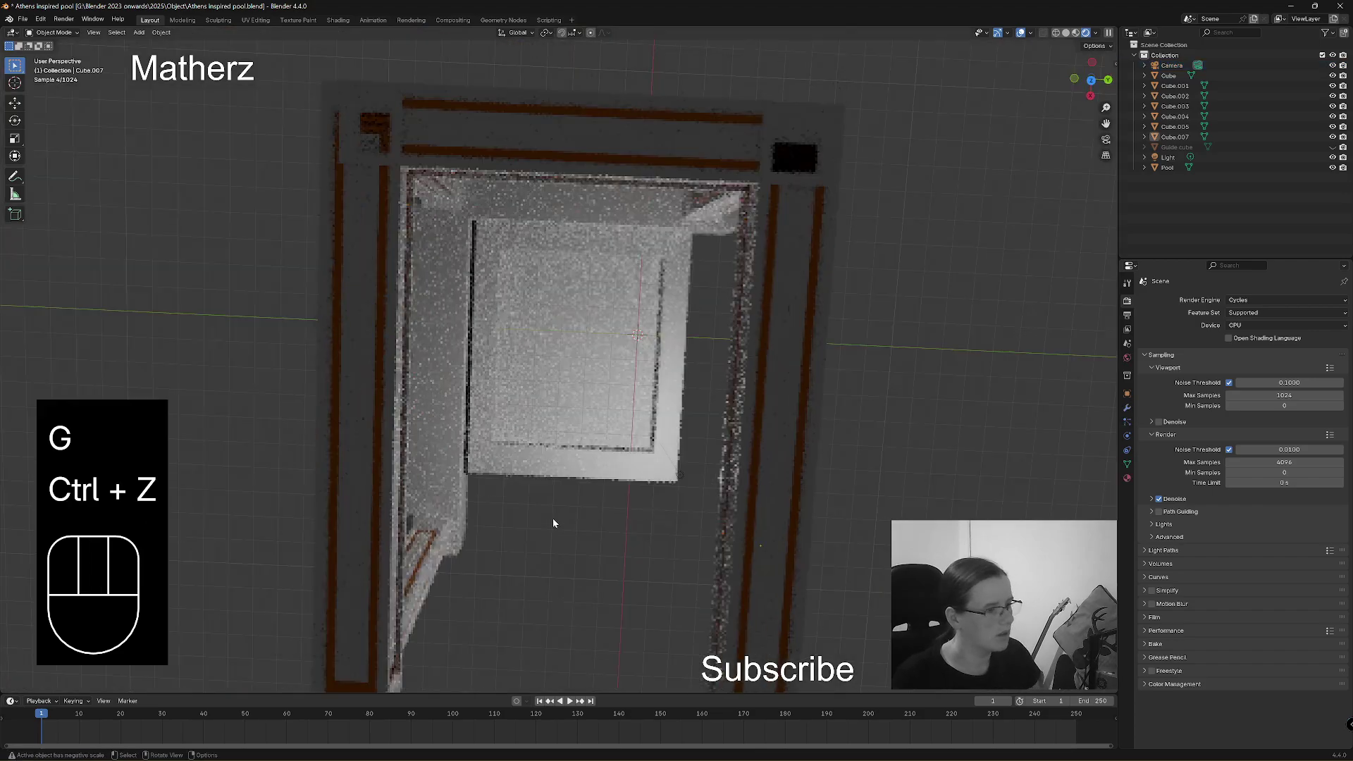
left_click(95, 32)
mouse_move(154, 187)
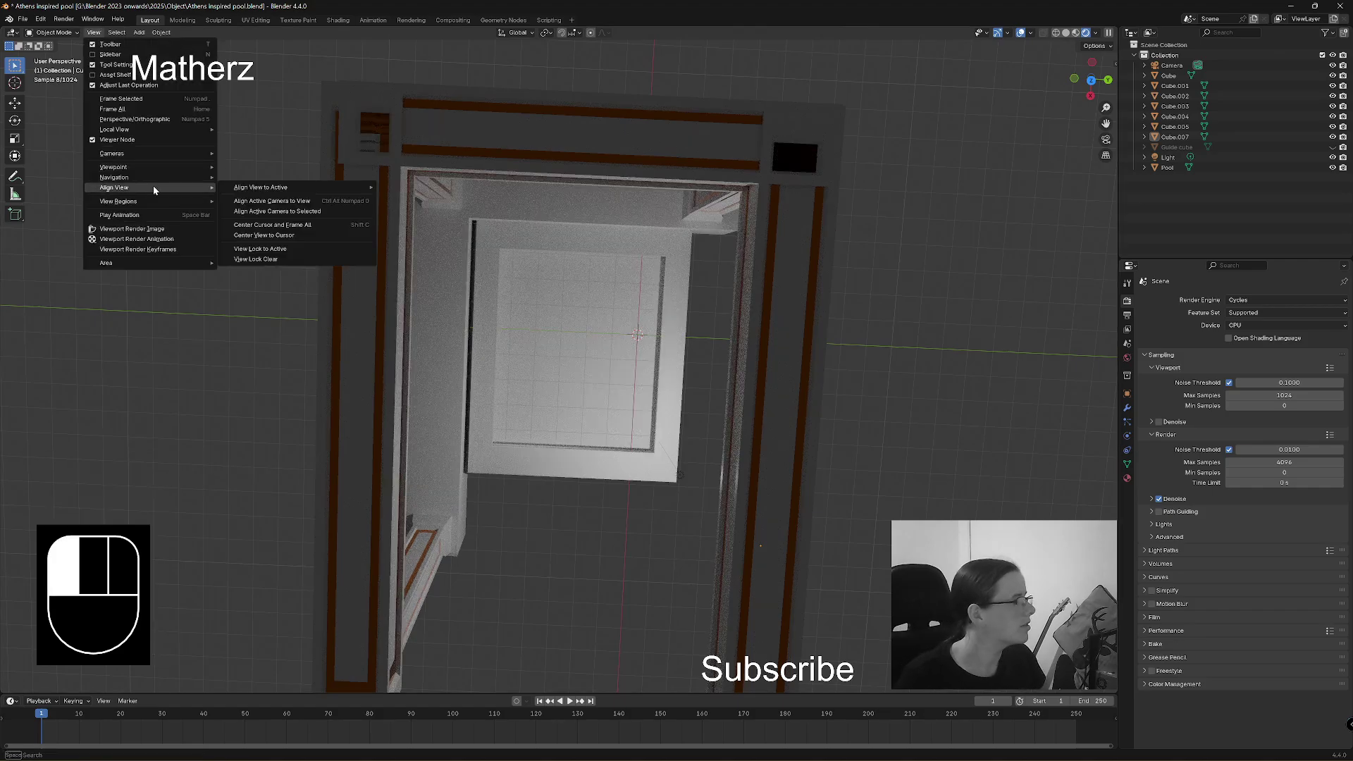
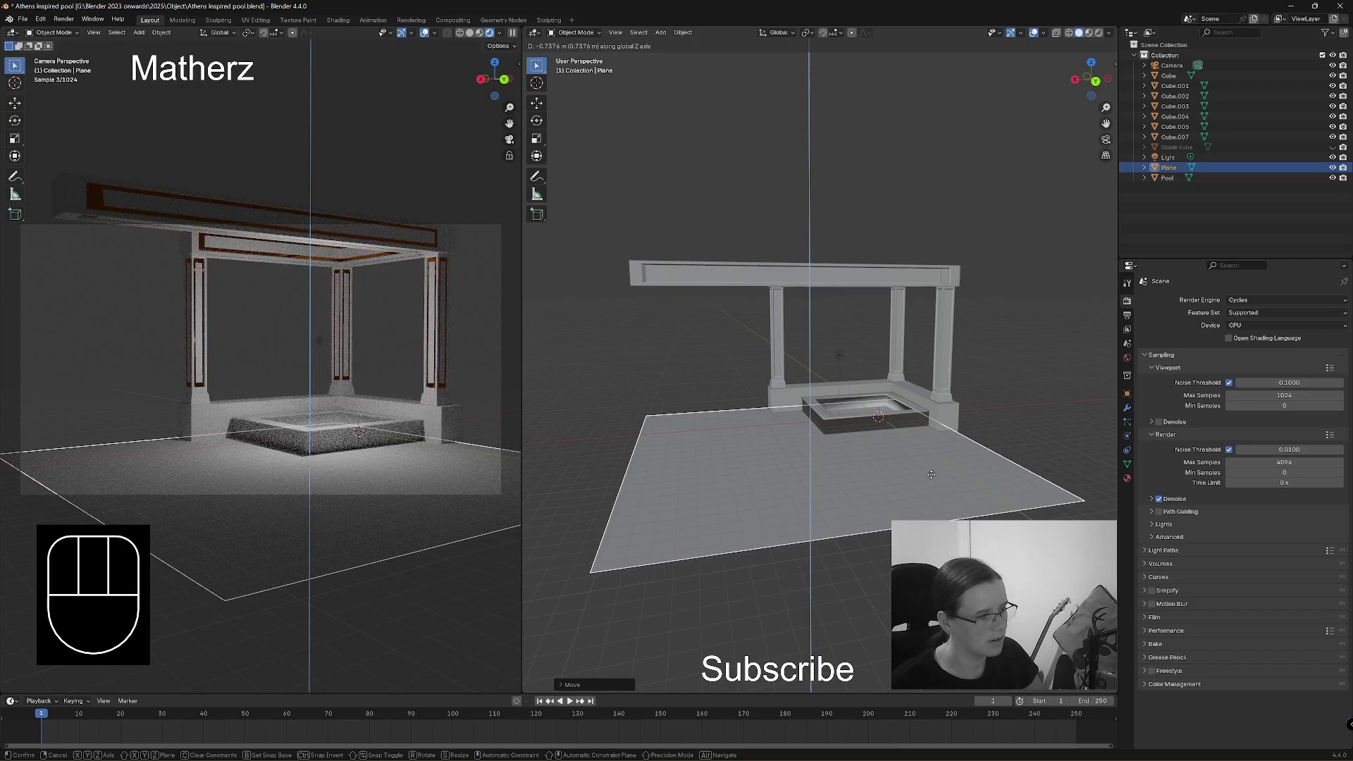
Lower the floor plane about 0.74 m along Z, duplicate it, and rotate the copy 90 degrees to stand upright.
left_click(931, 474)
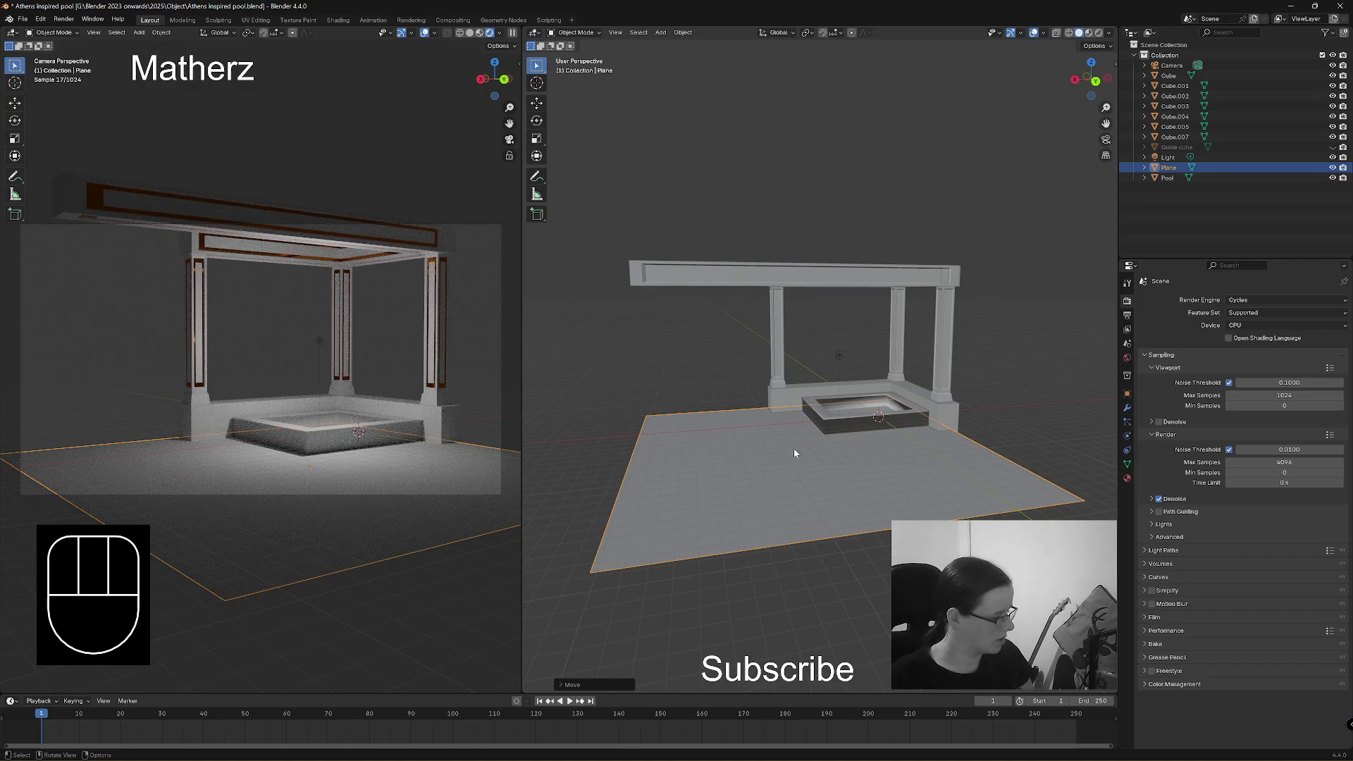
key("shift+d")
middle_click_drag(794, 448, 952, 478)
left_click(873, 375)
key("r")
key("r")
key("9")
key("0")
left_click(969, 396)
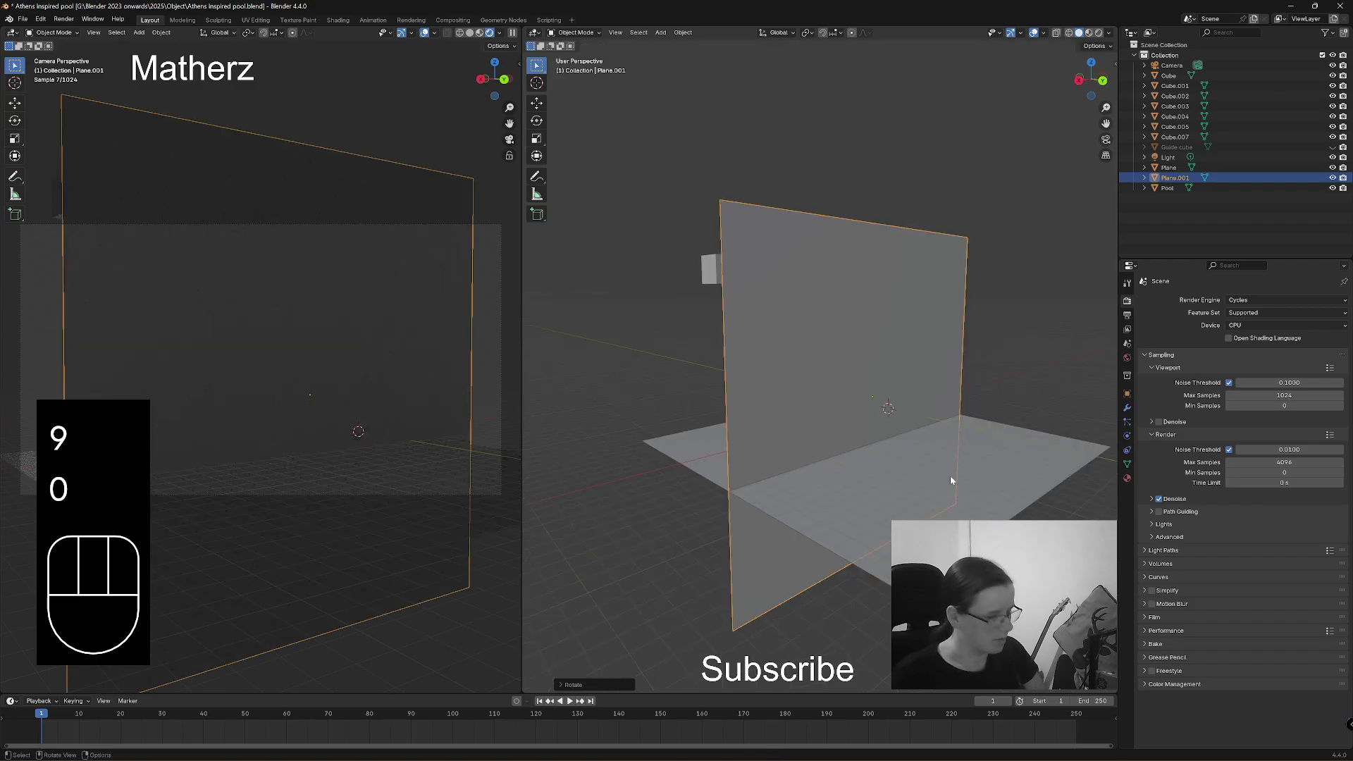
Move the upright plane along the Y axis to form a wall behind the pool and columns.
key("g")
middle_click(963, 492)
key("g")
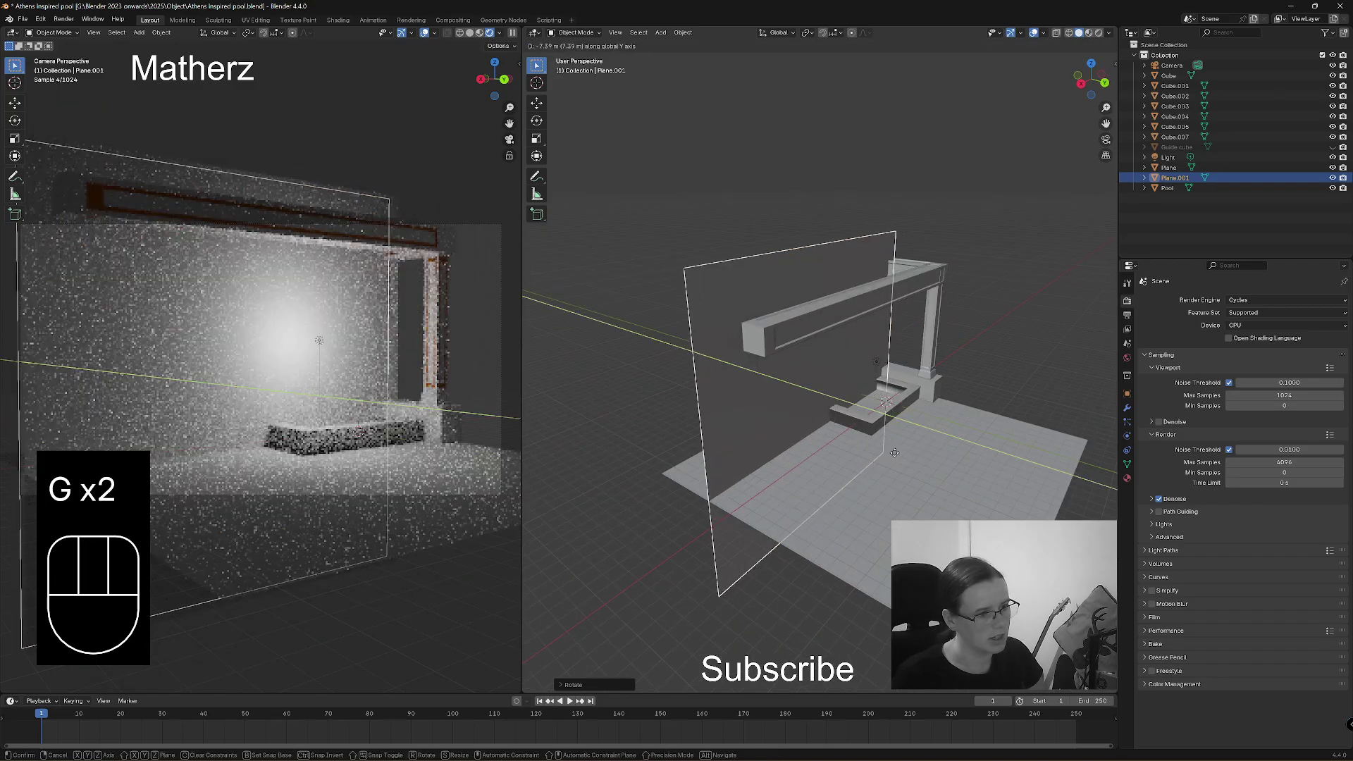
left_click(856, 425)
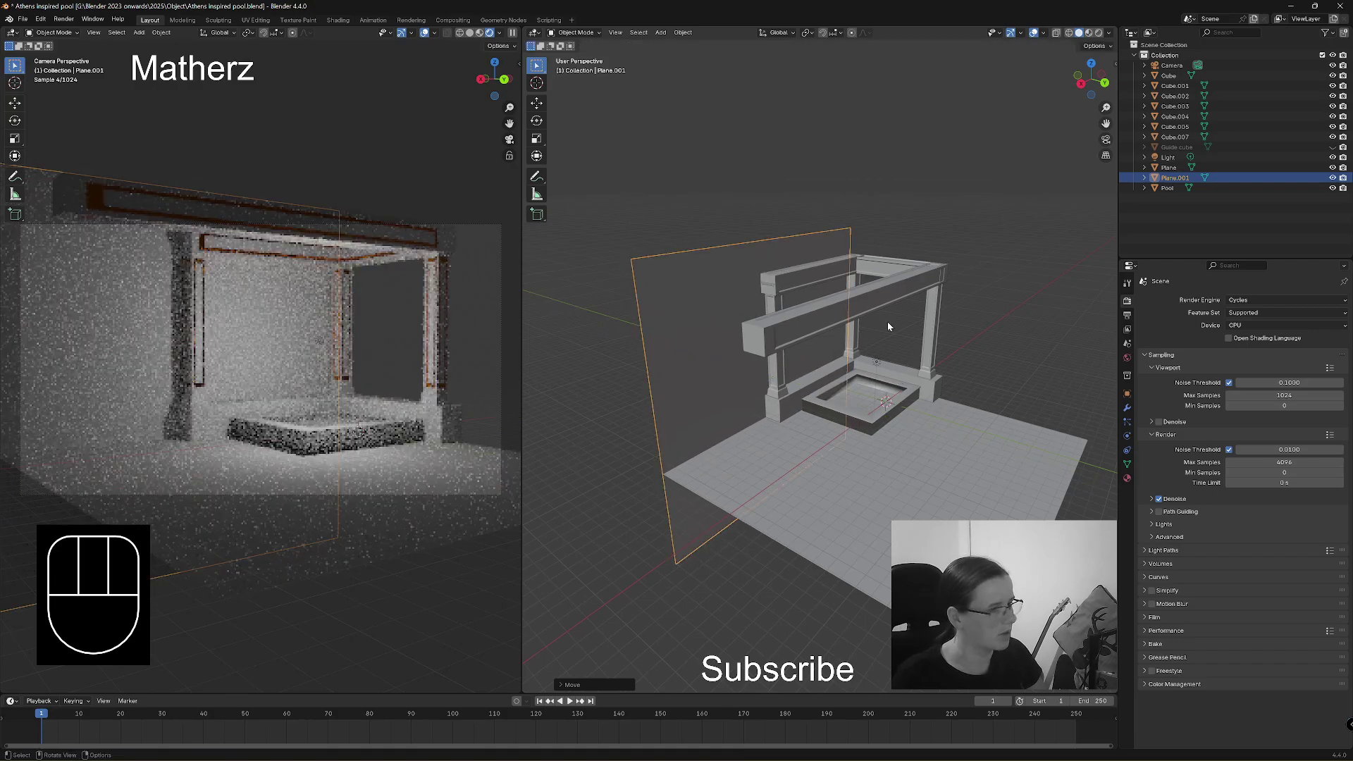
Shrink the back wall plane along the Z axis and raise it so its top reaches the beam.
middle_click_drag(886, 322, 836, 316)
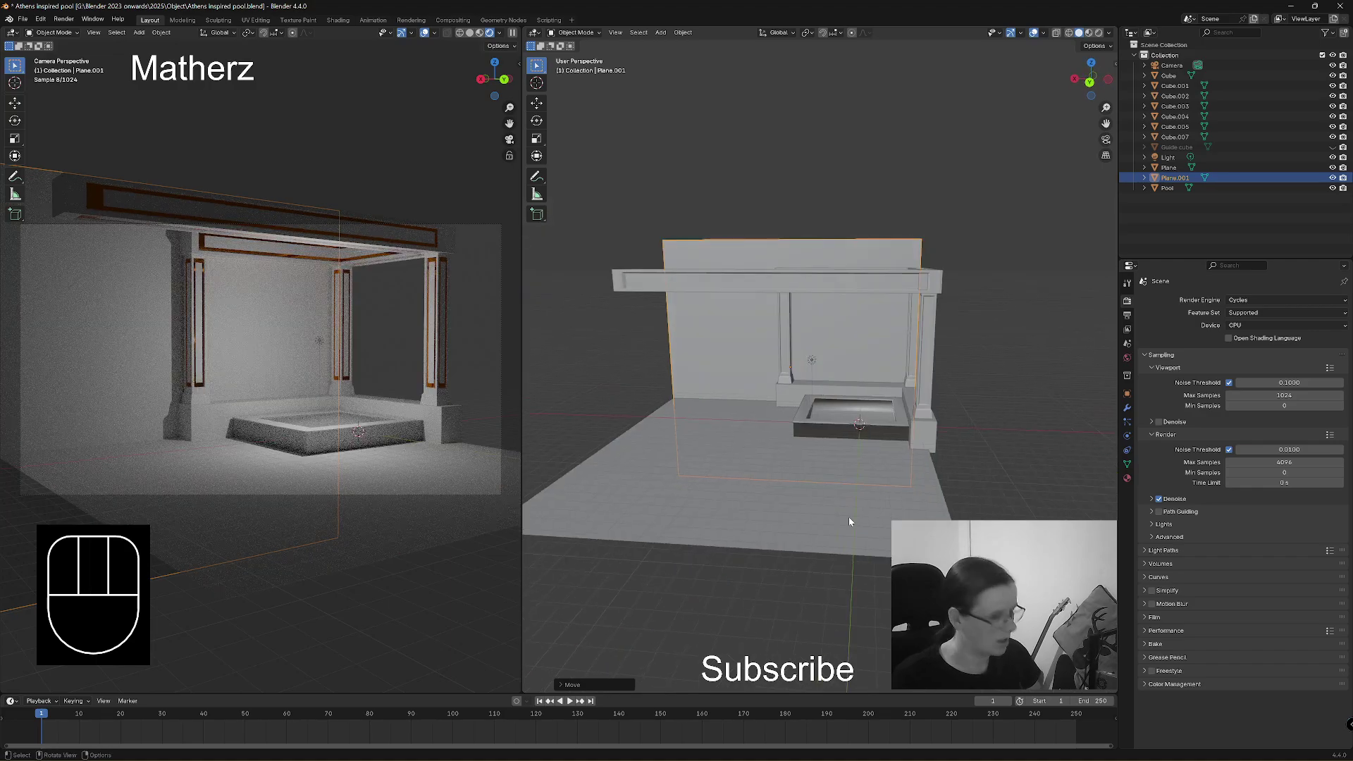
key("s")
key("z")
left_click(843, 408)
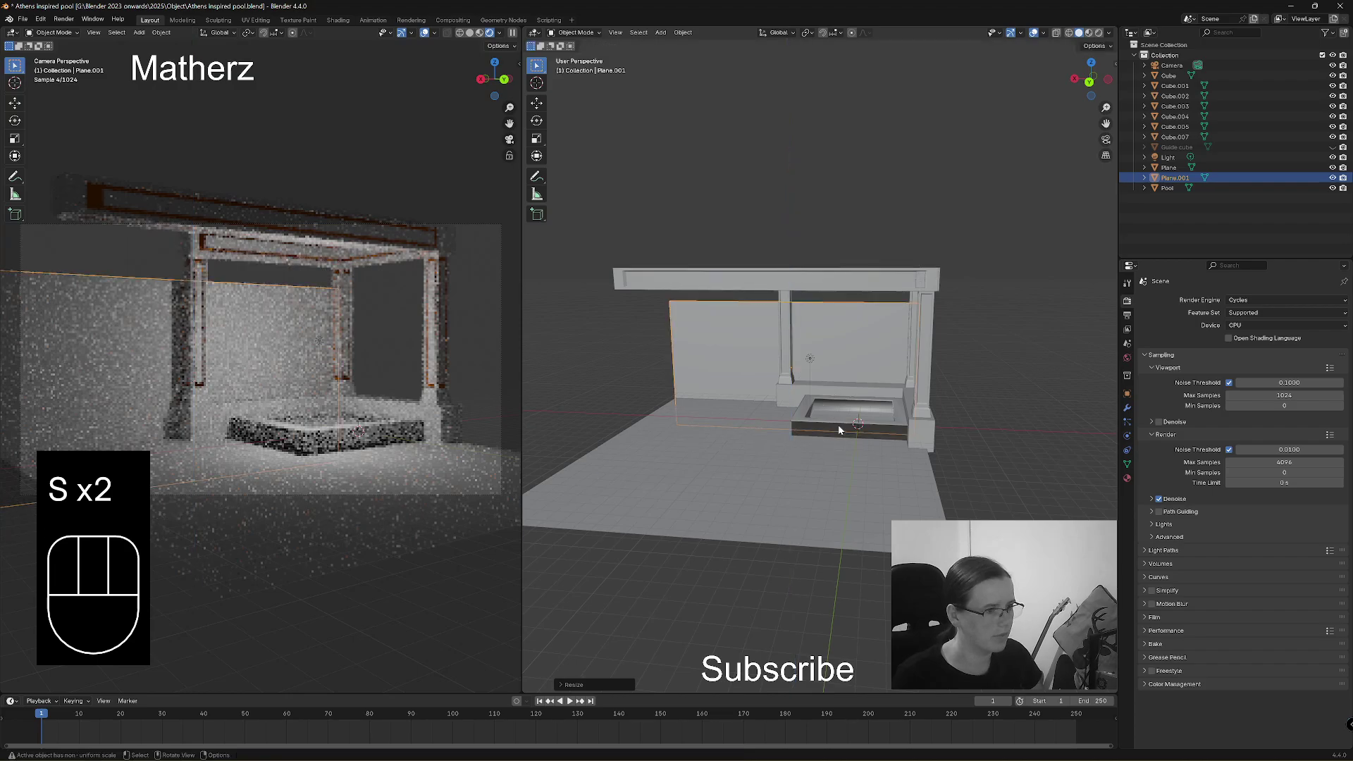
key("g")
middle_click_drag(846, 427, 874, 353)
left_click(848, 410)
Enter Edit Mode on the back wall plane and add a vertical loop cut behind the pool's outer rear column.
scroll(909, 342, "up", 4)
scroll(914, 337, "up", 2)
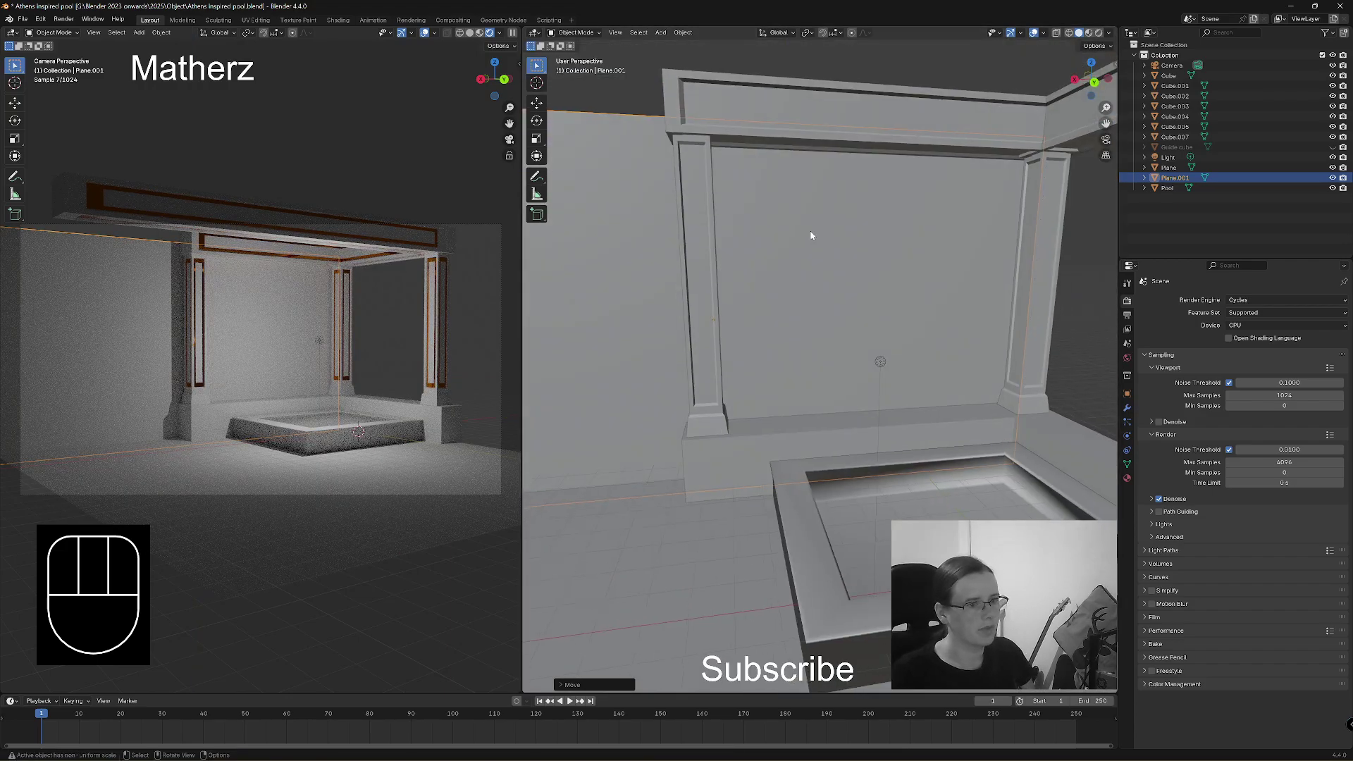
left_click(574, 32)
left_click(589, 55)
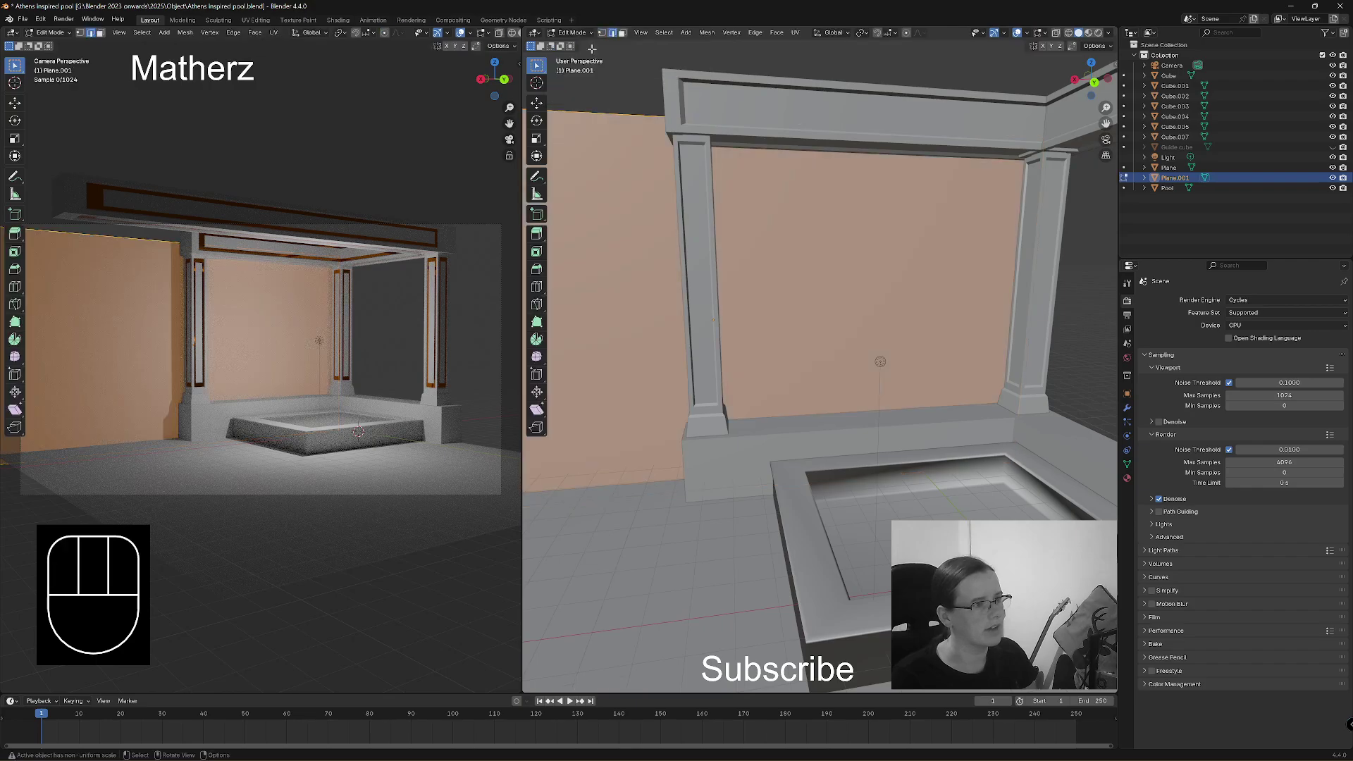
key("ctrl+r")
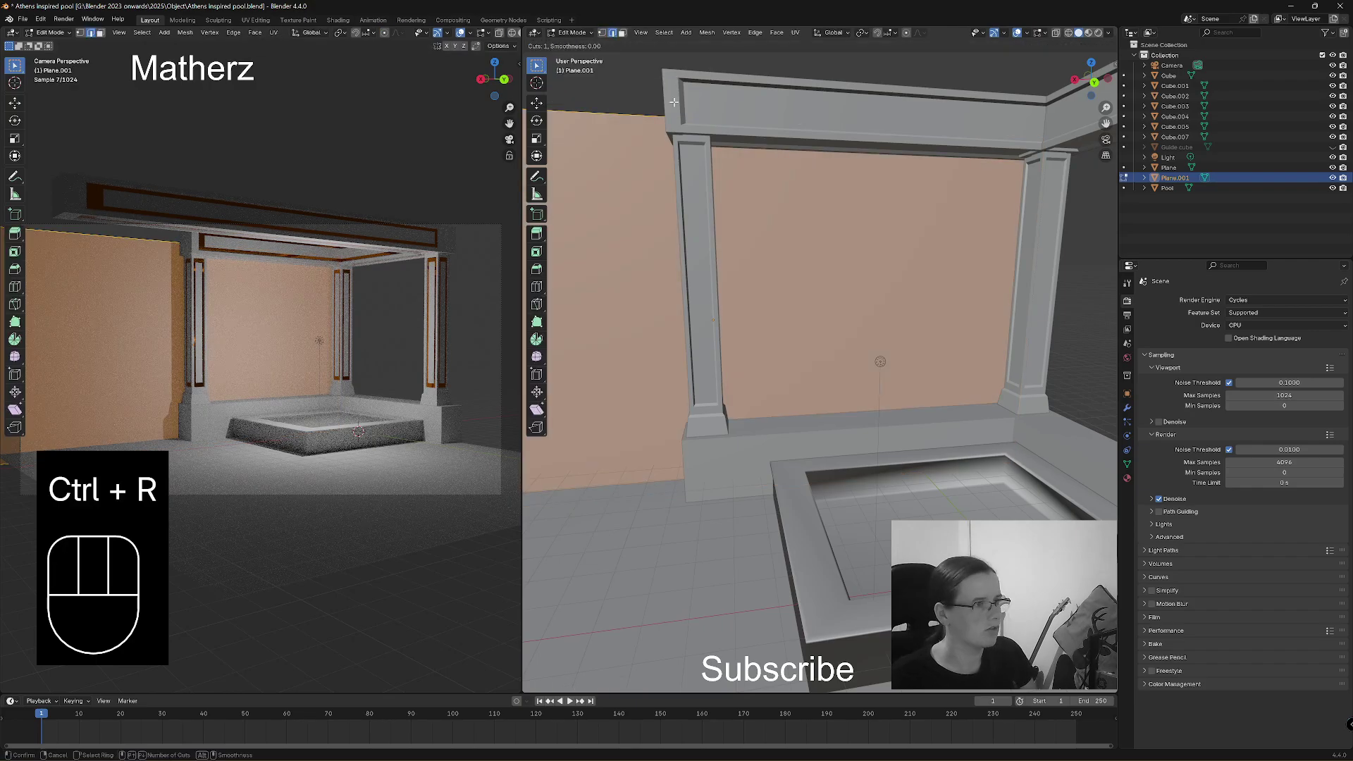
left_click(660, 104)
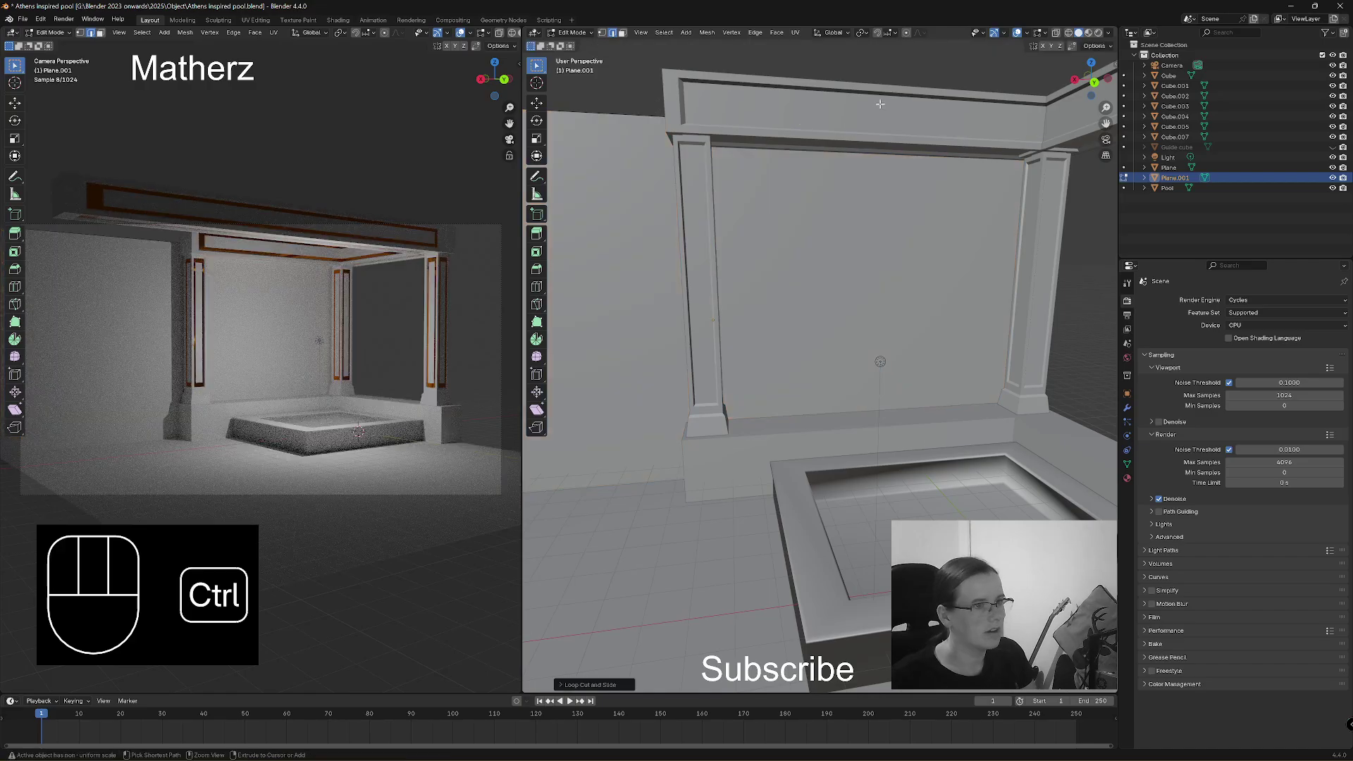
Add seven more vertical loop cuts to the wall section behind the pool, one in the middle and the rest progressively closer to both edges.
key("ctrl+r")
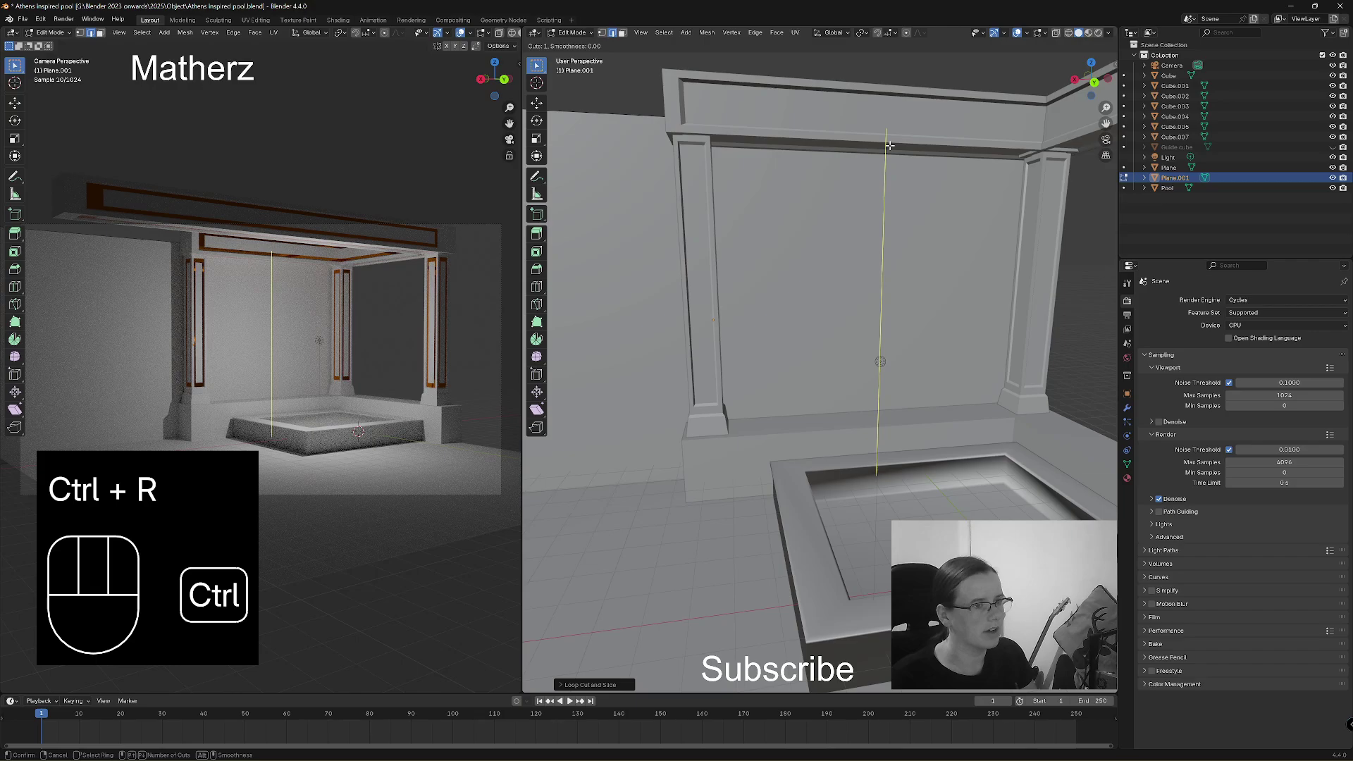
middle_click_drag(890, 145, 704, 364)
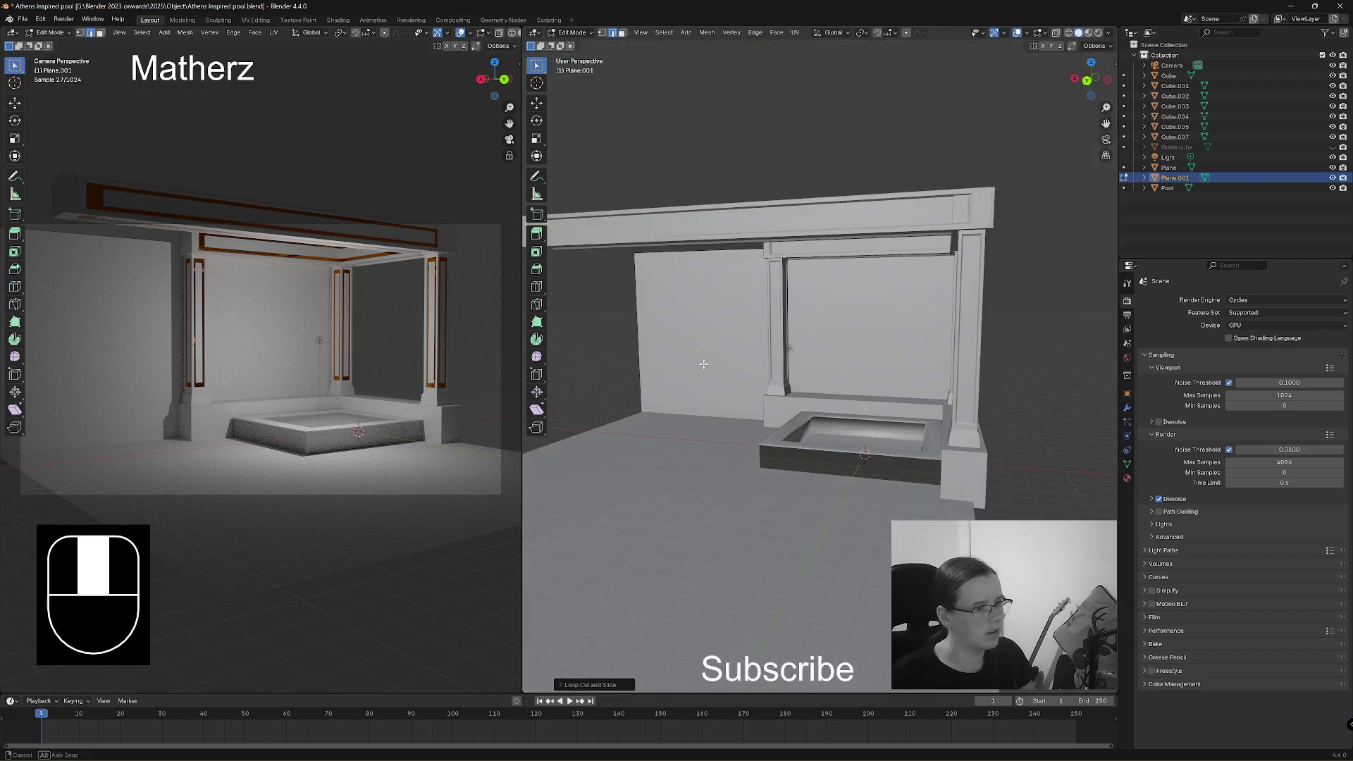
middle_click_drag(704, 364, 778, 209)
key("ctrl+r")
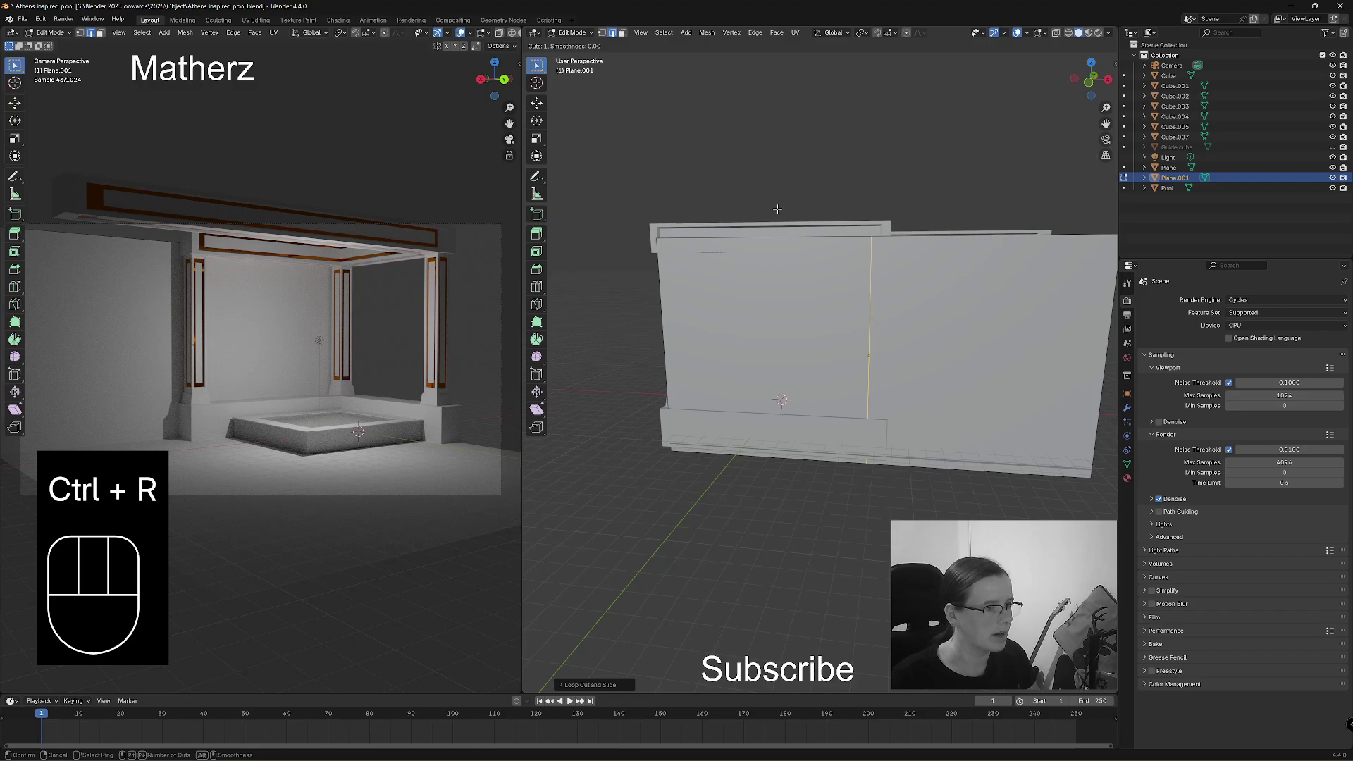
double_click(774, 232)
key("ctrl+r")
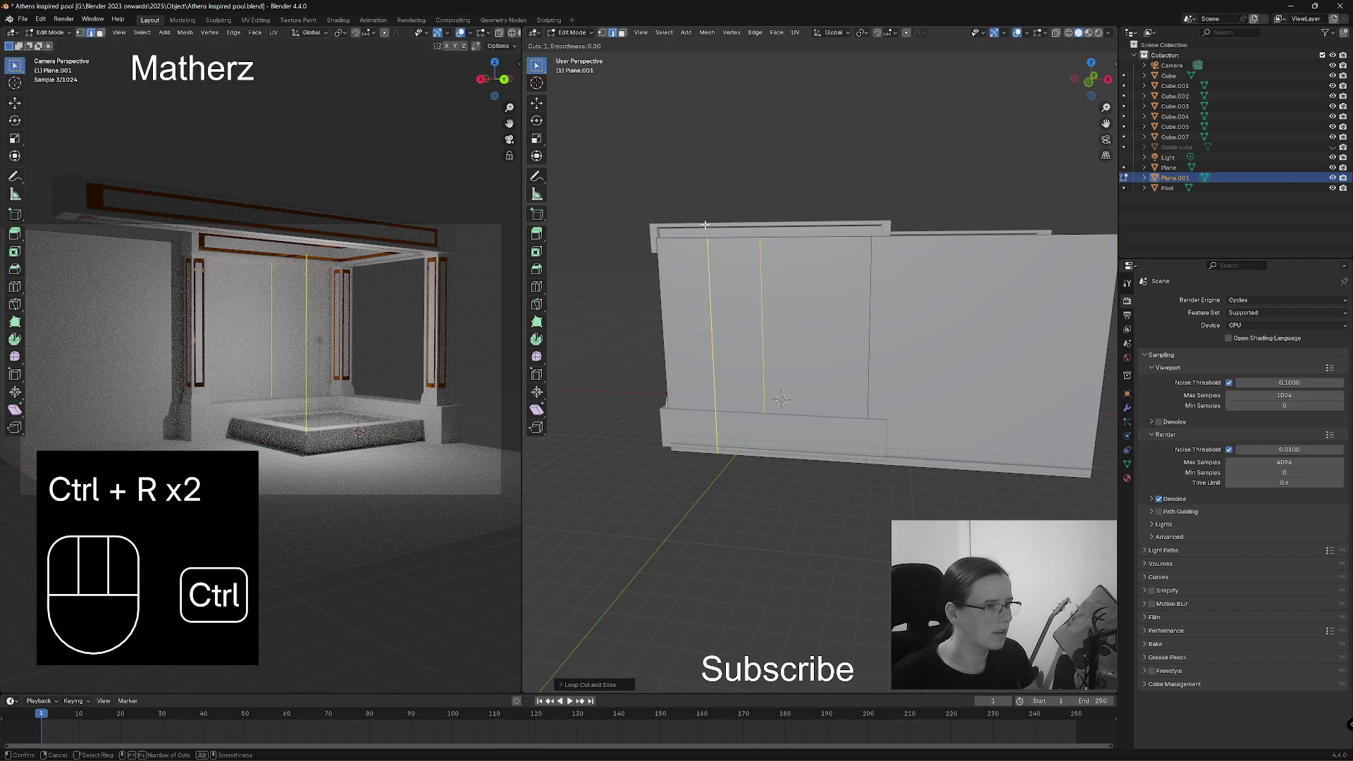
double_click(704, 224)
key("ctrl+r")
double_click(687, 229)
key("ctrl+r")
double_click(668, 233)
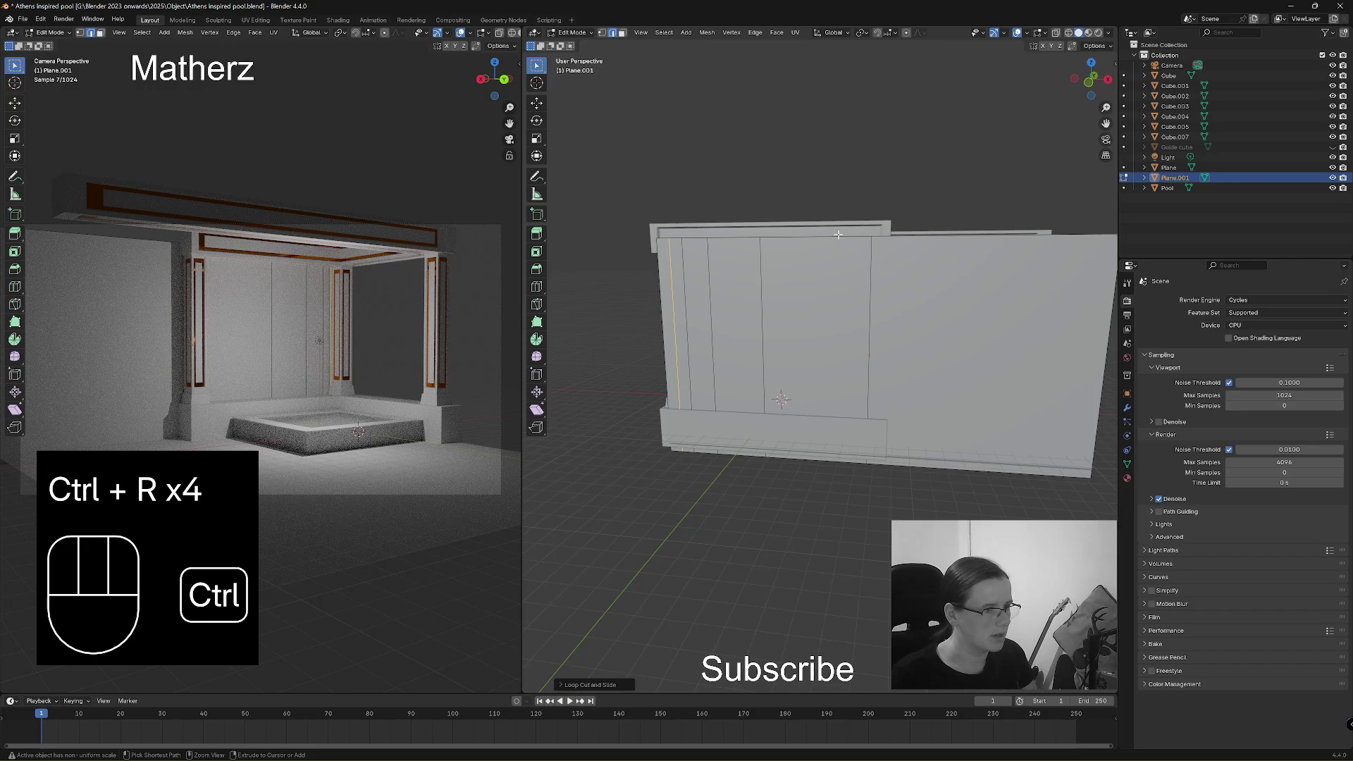
key("ctrl+r")
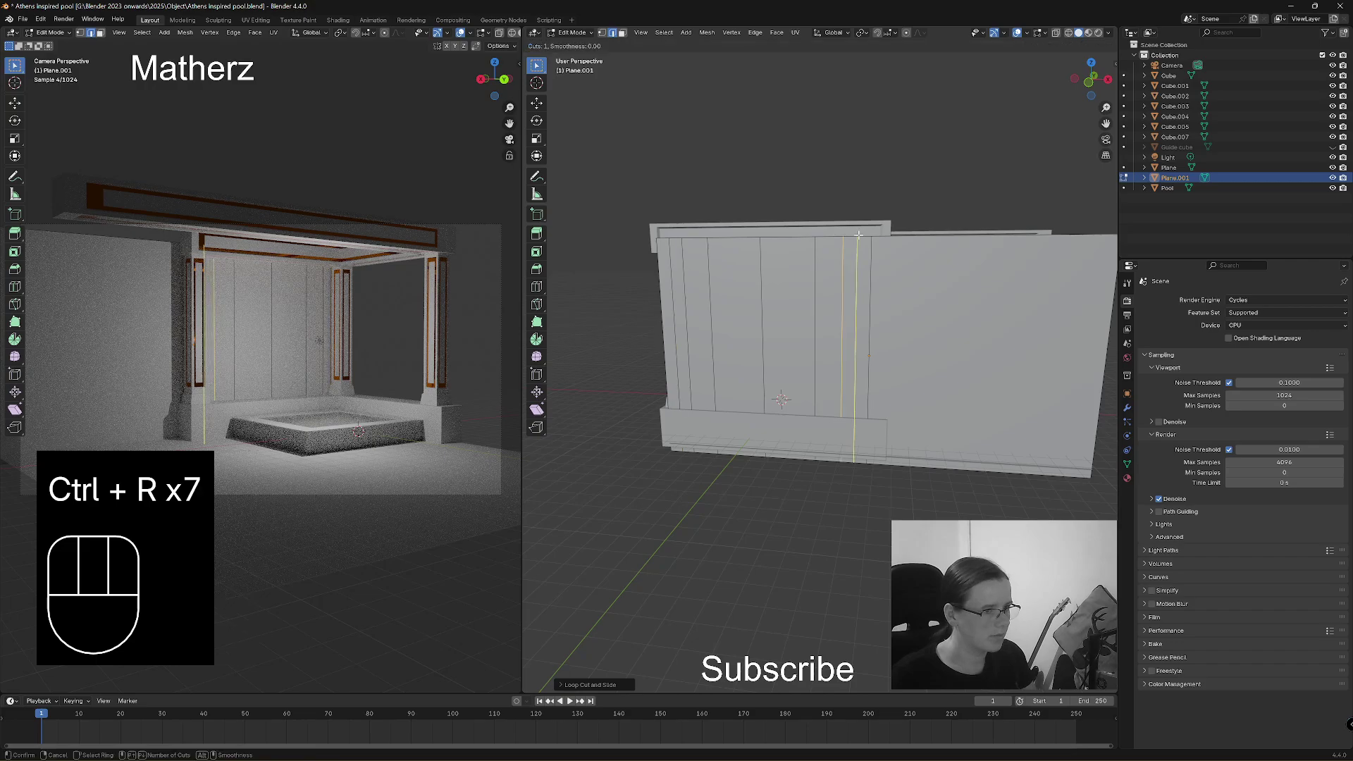
double_click(867, 241)
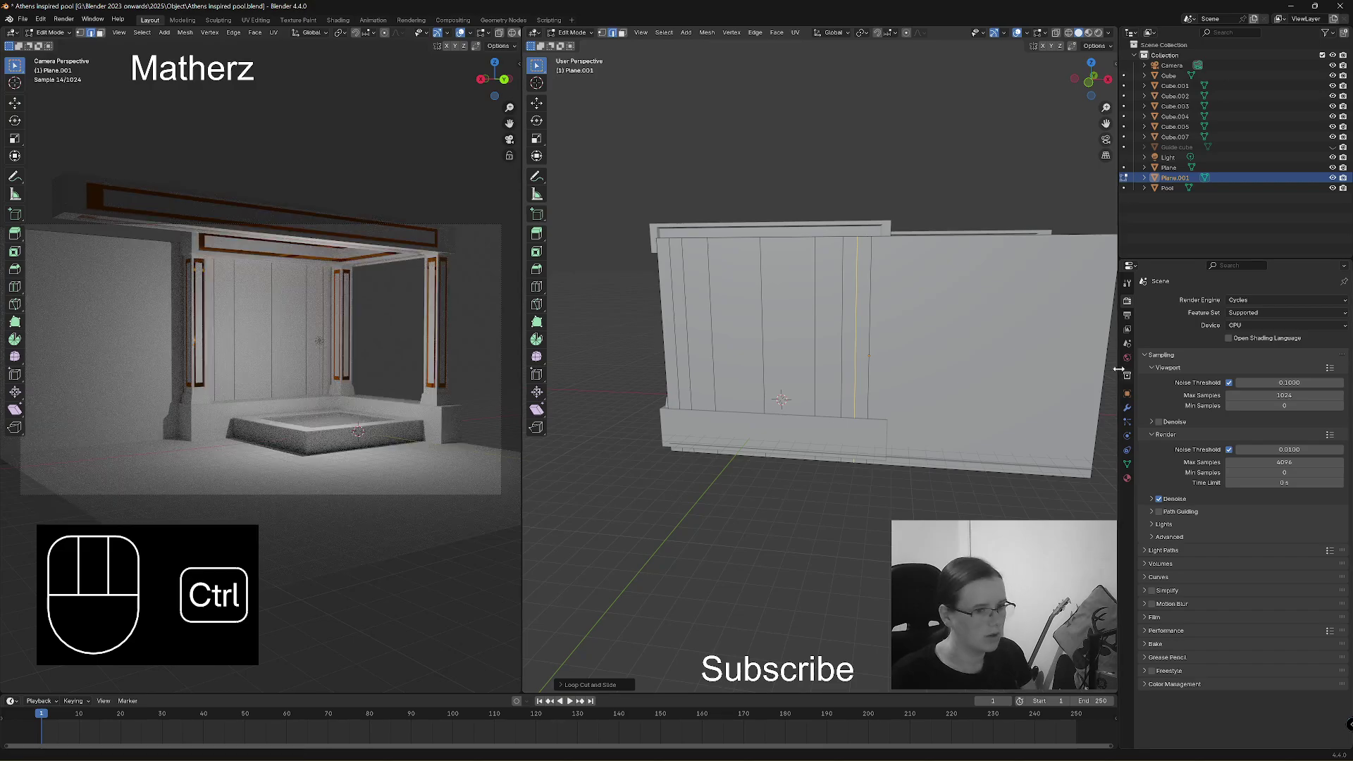
Add four horizontal loop cuts across the back wall: one in the middle, two above it and one near the base.
key("ctrl+r")
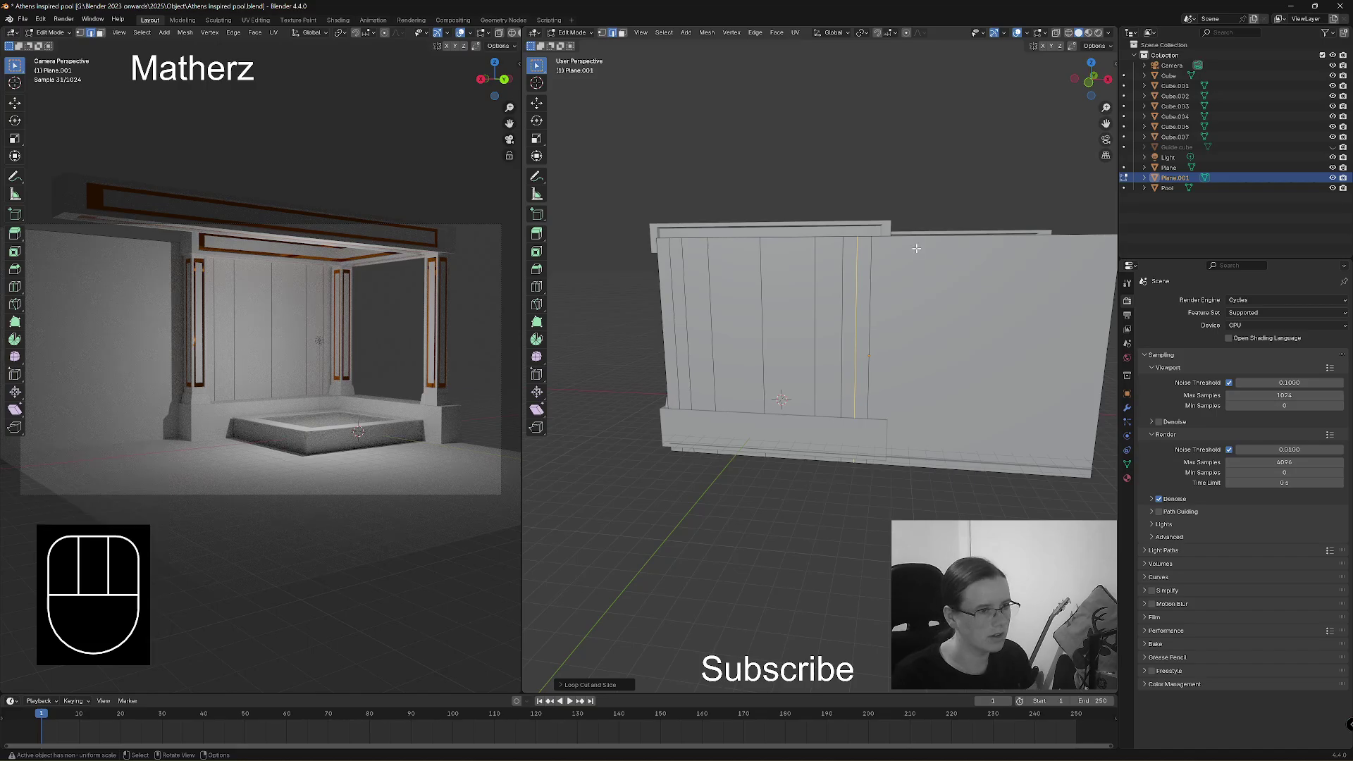
left_click(804, 181)
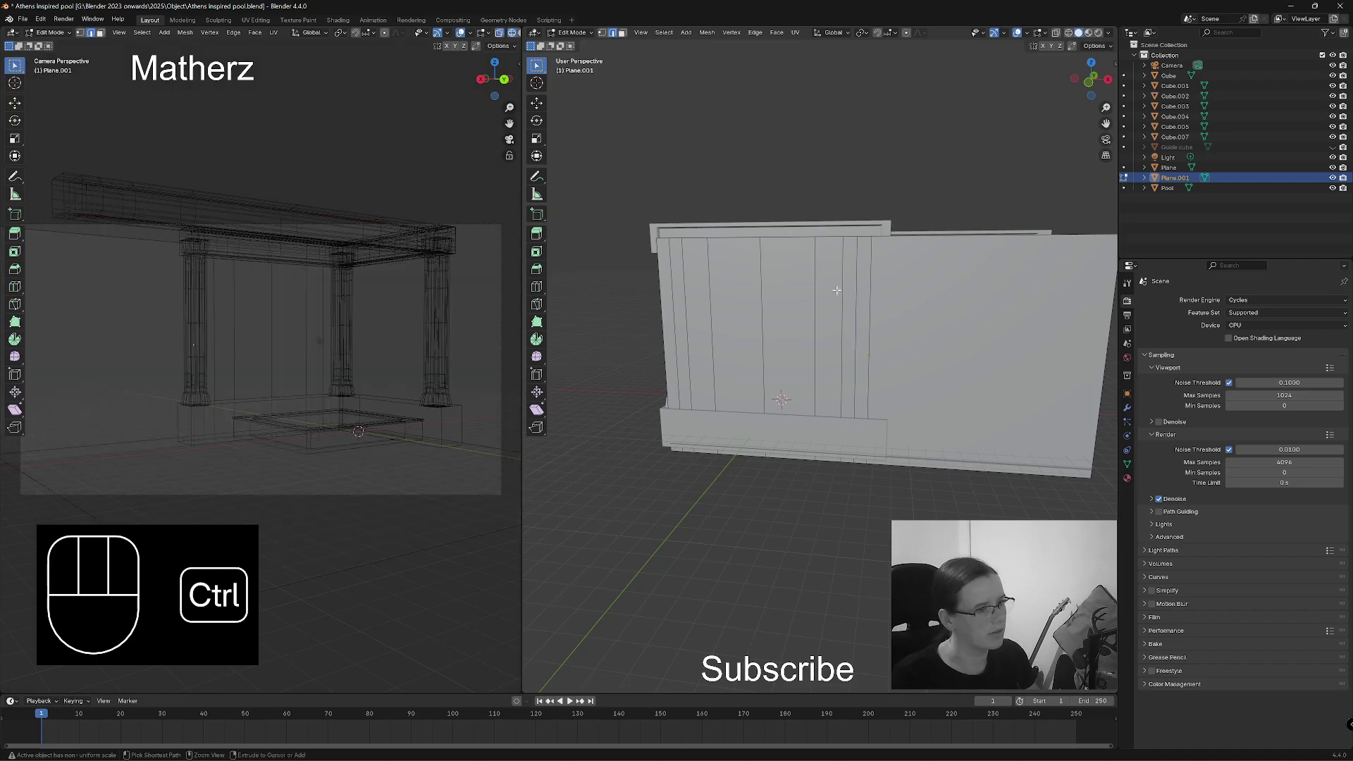
key("ctrl+r")
left_click(678, 327)
key("ctrl+r")
left_click(671, 313)
key("ctrl+r")
left_click(666, 395)
key("ctrl+r")
left_click(655, 256)
Add three more vertical loop cuts to the wall behind the pool, placed near both side edges between the rear columns.
middle_click_drag(655, 257, 748, 328)
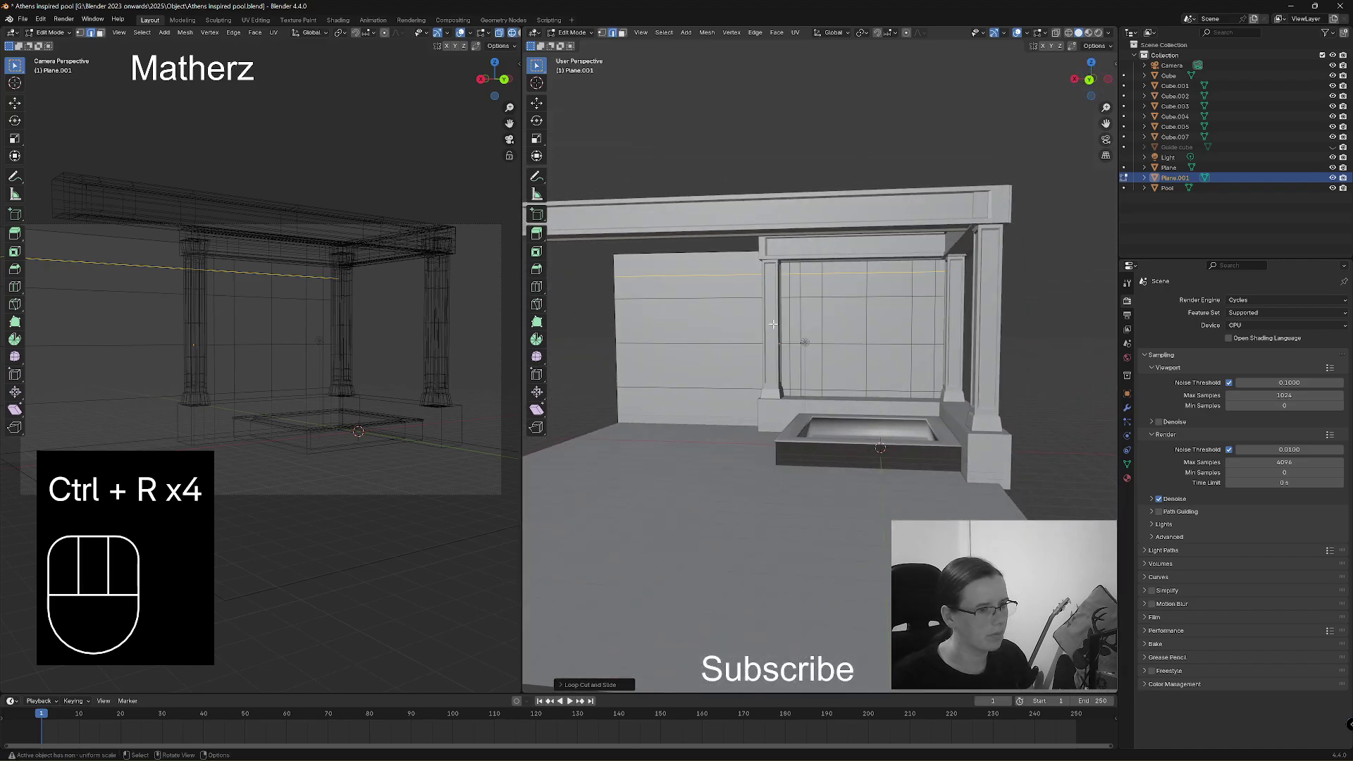
scroll(846, 310, "up", 5)
middle_click_drag(916, 300, 912, 348, "shift")
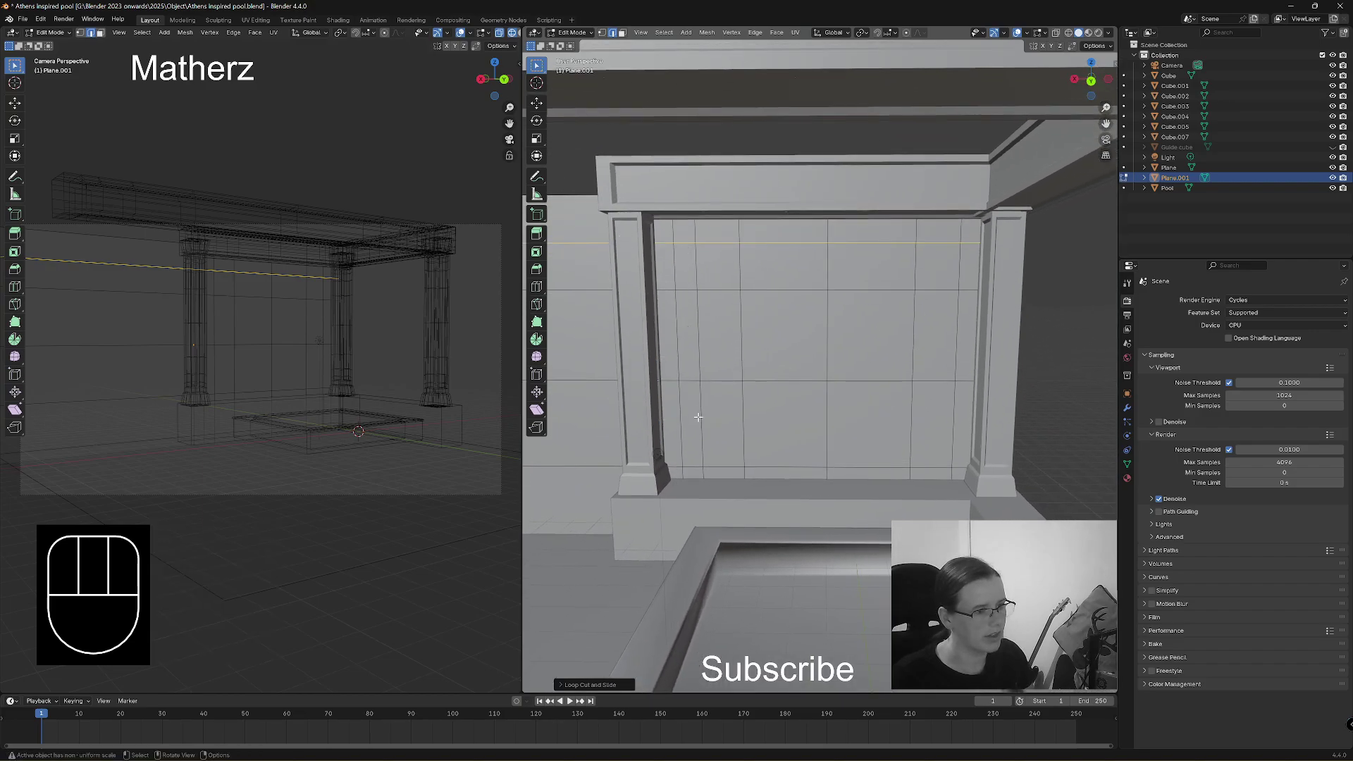
key("ctrl+r")
left_click(941, 215)
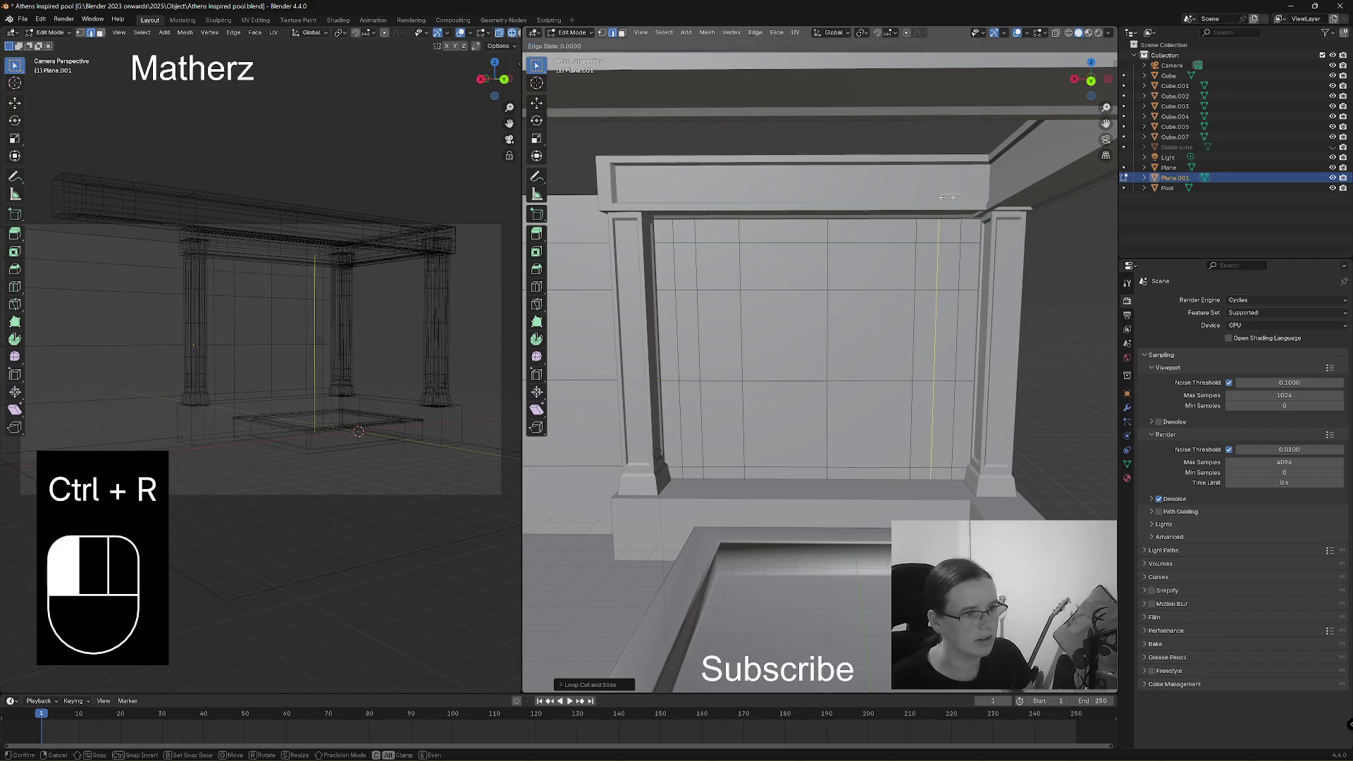
key("ctrl+r")
left_click(953, 201)
key("ctrl+r")
left_click(689, 213)
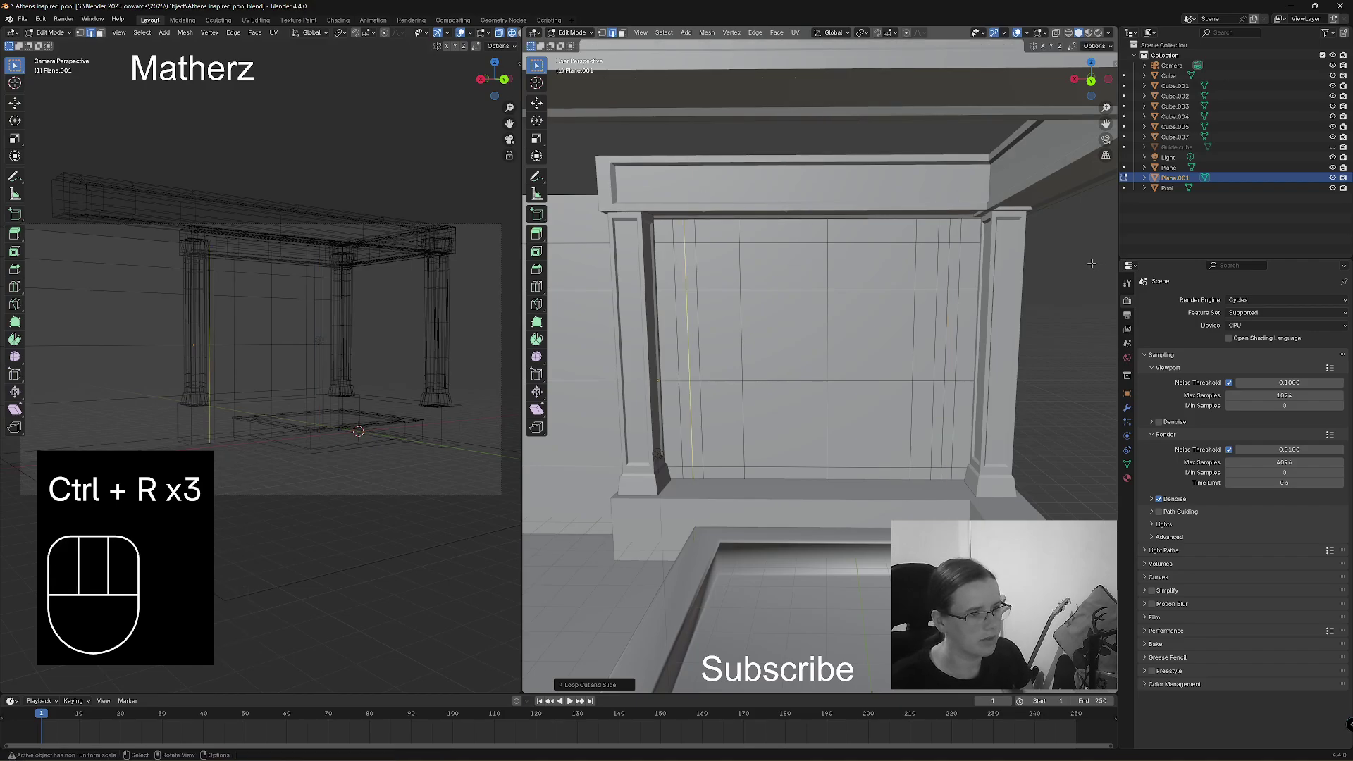
Add five more horizontal loop cuts to the back wall, two near the top and three in its lower part.
key("ctrl+r")
key("ctrl+r")
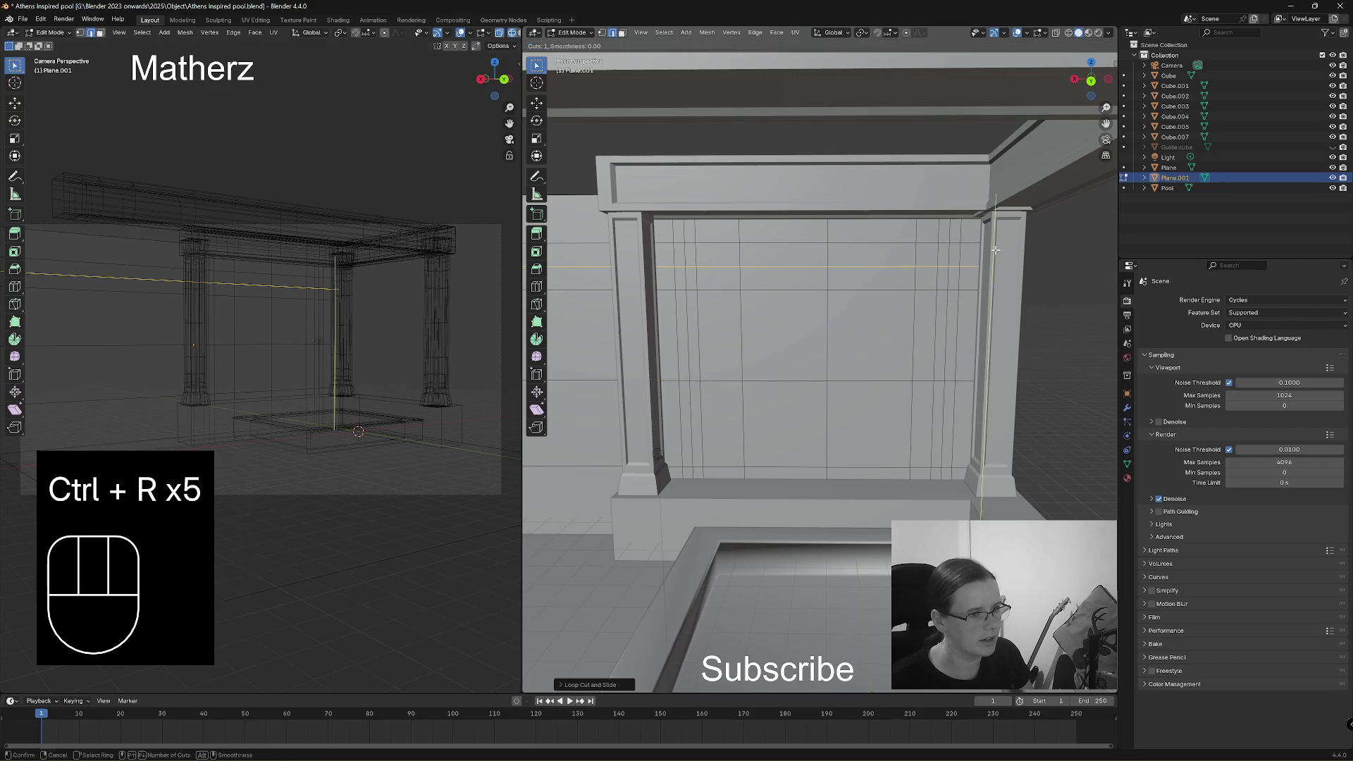
left_click(994, 252)
key("ctrl+r")
left_click(969, 423)
key("ctrl+r")
left_click(971, 444)
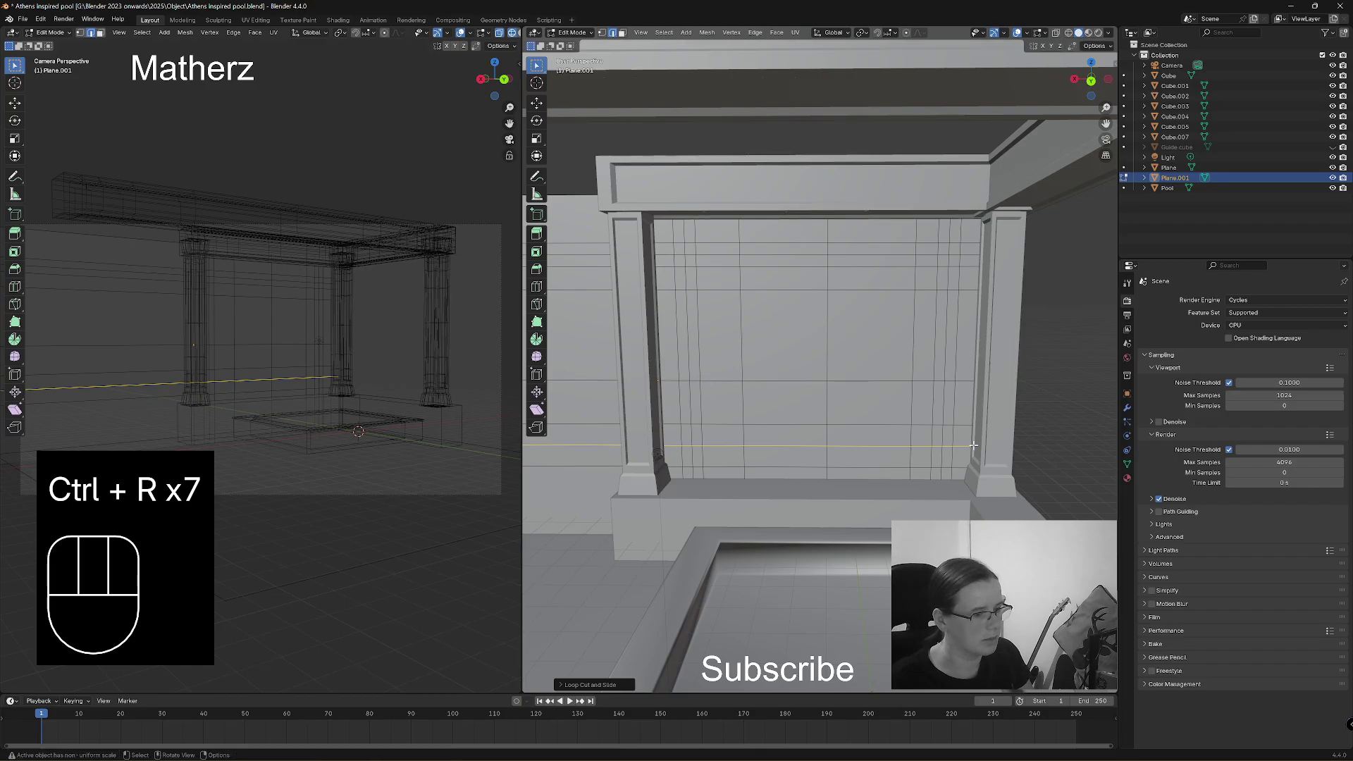
key("ctrl+r")
left_click(974, 456)
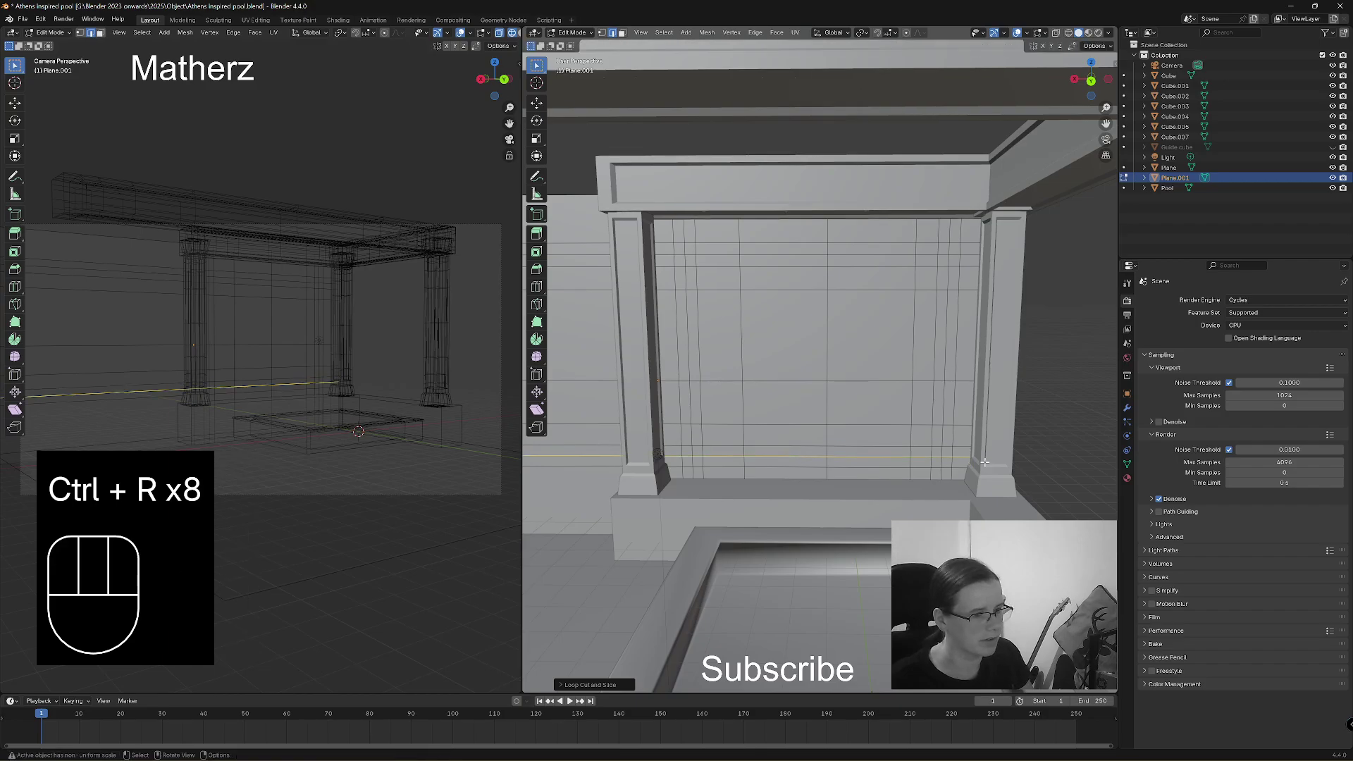
Switch to face selection and select a closed rectangular frame of narrow faces on the wall between the rear columns.
left_click(622, 33)
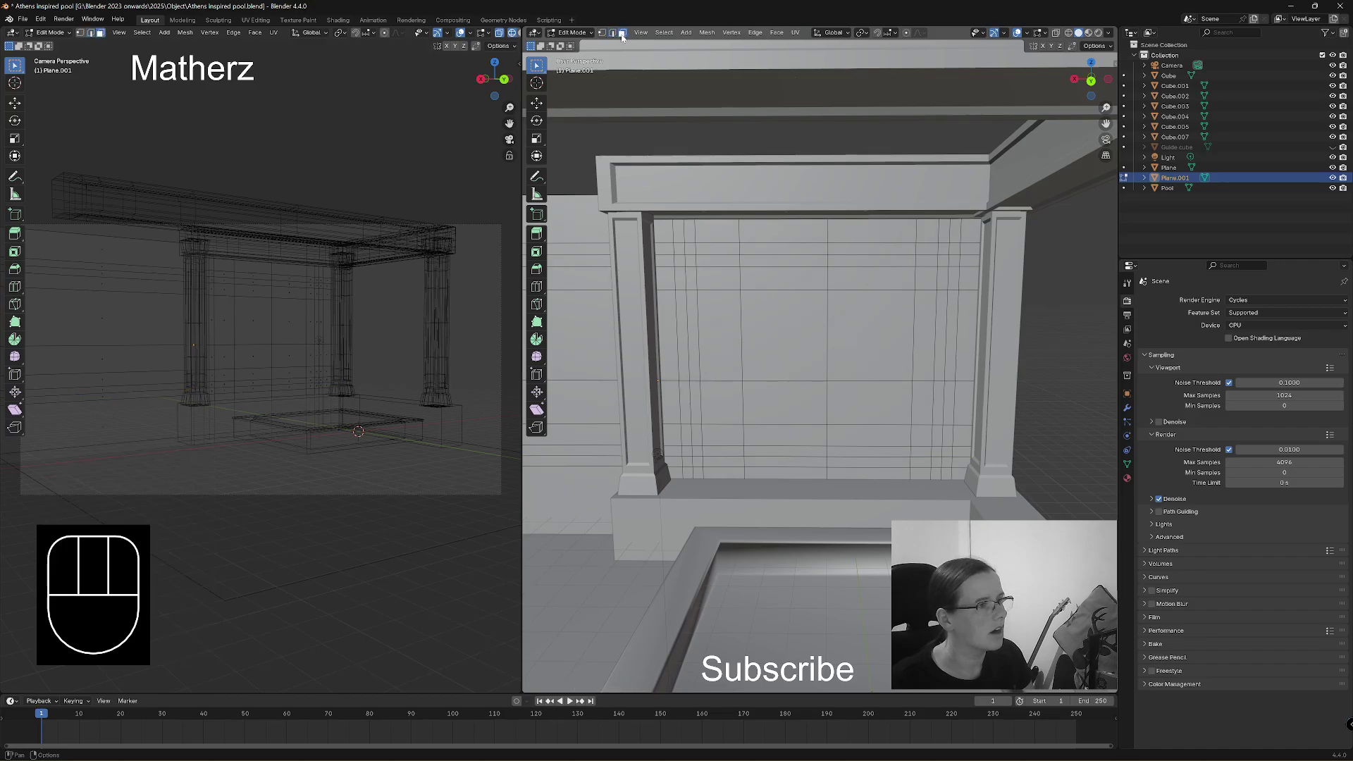
left_click(678, 249)
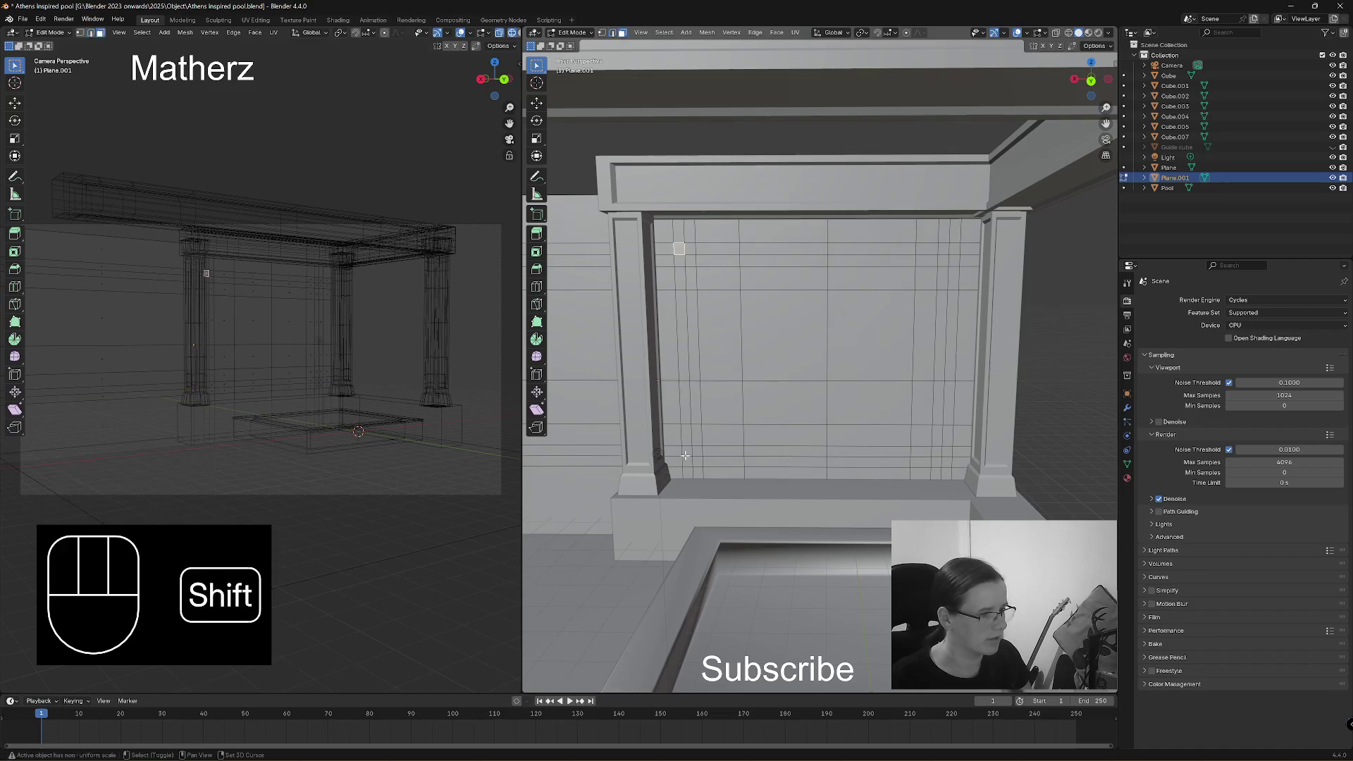
key("ctrl")
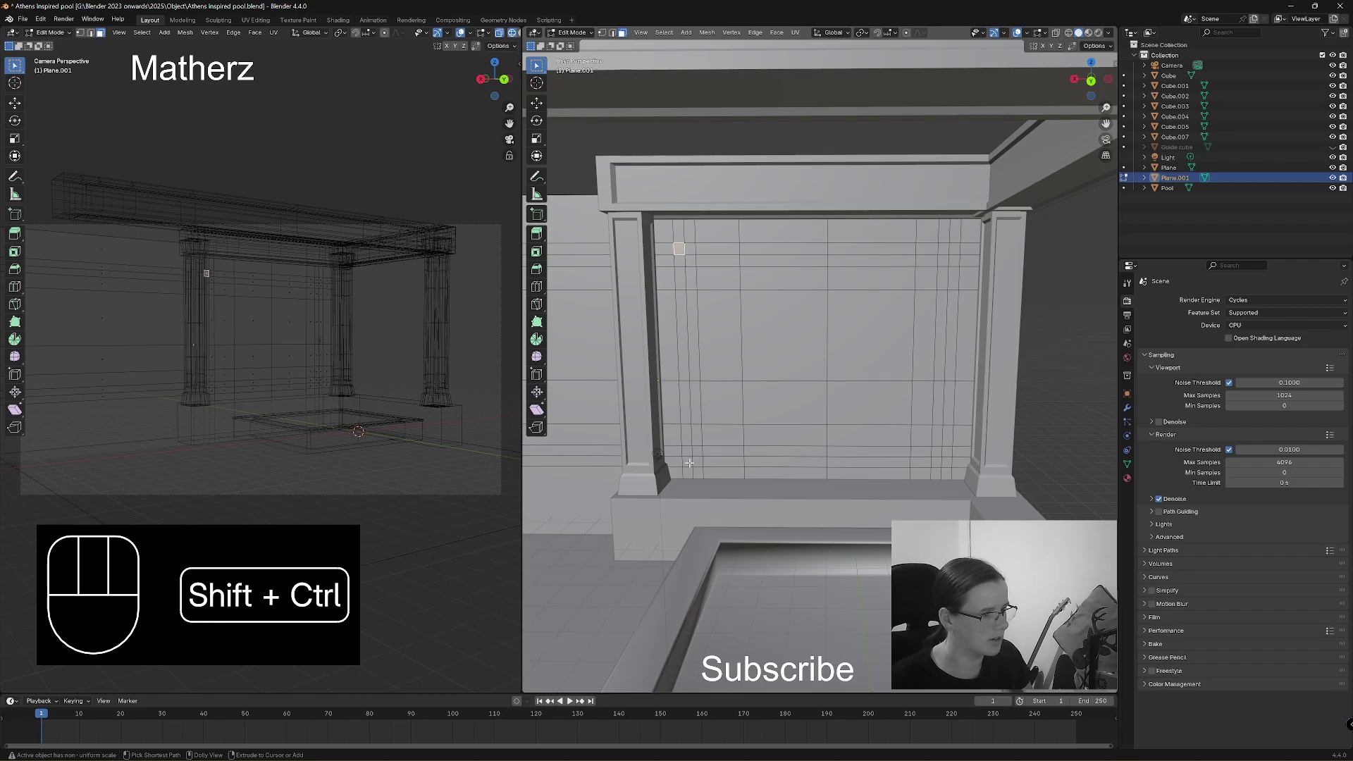
left_click(683, 461, "ctrl+shift")
left_click(944, 465, "ctrl+shift")
left_click(954, 248, "ctrl+shift")
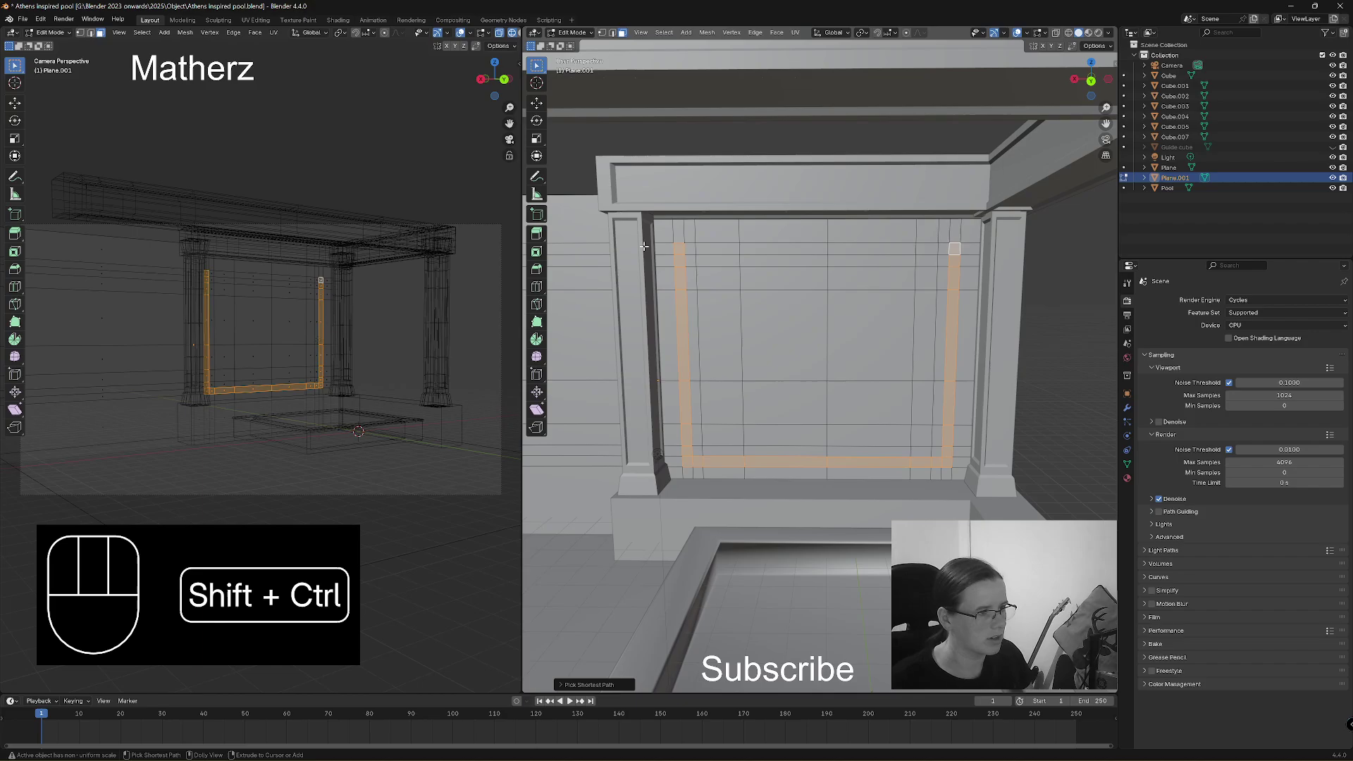
left_click(687, 246, "ctrl+shift")
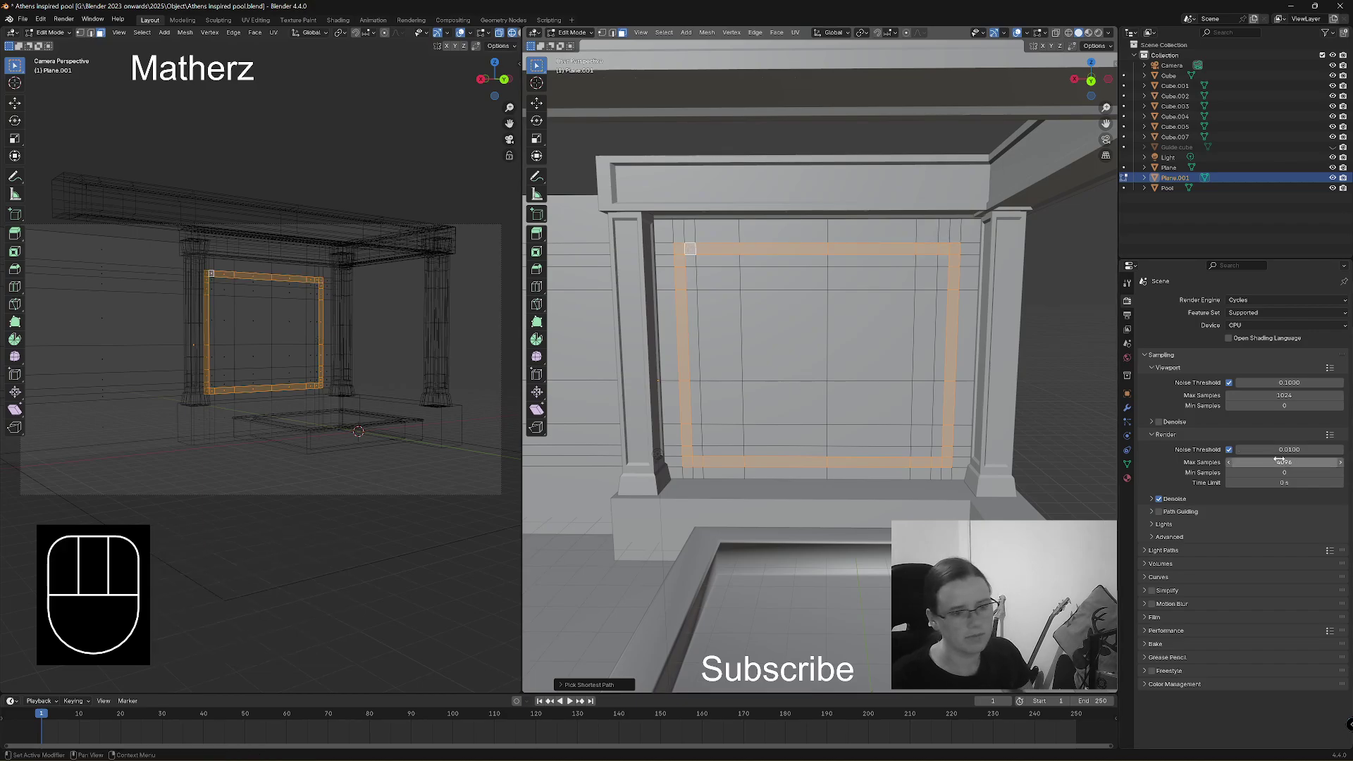
Give the back wall the Base material Marble, add a second slot with Gold, and assign Gold to the selected frame faces.
left_click(1127, 479)
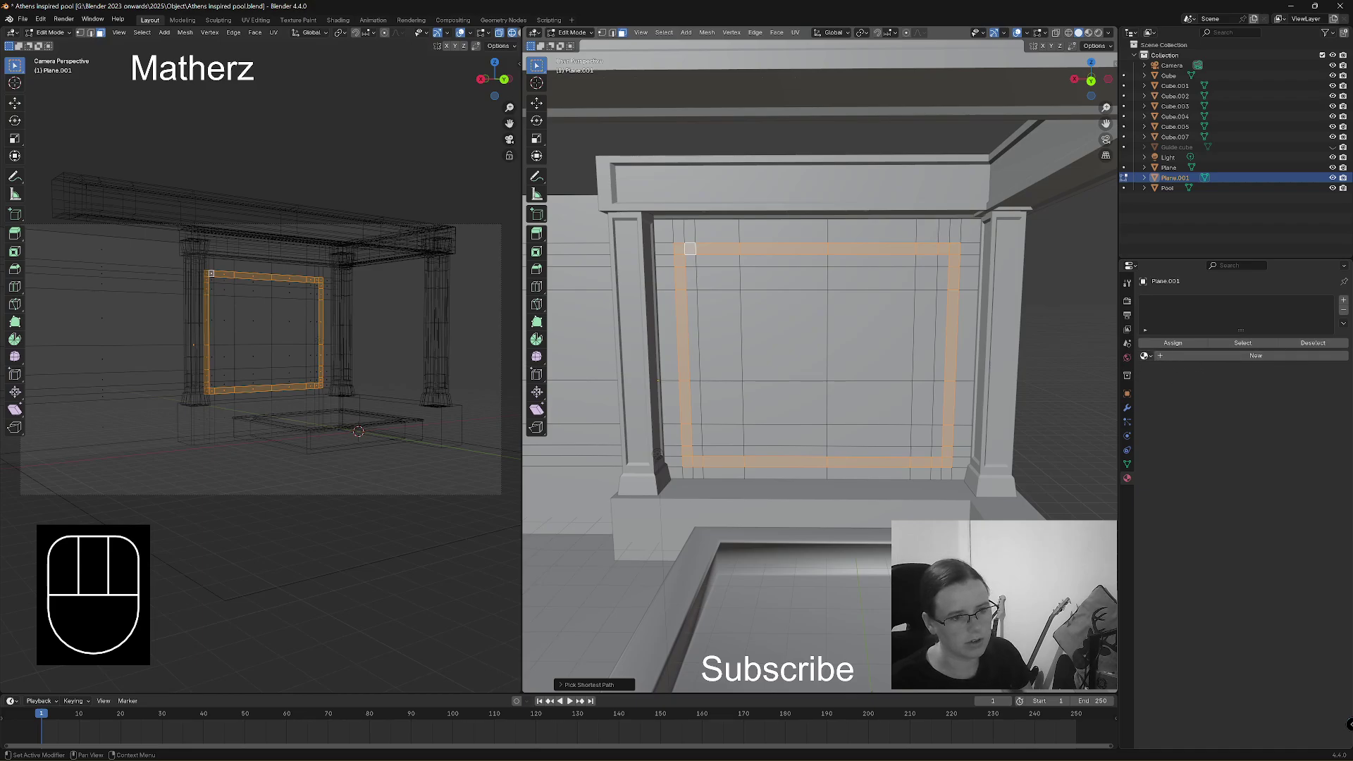
left_click(1146, 356)
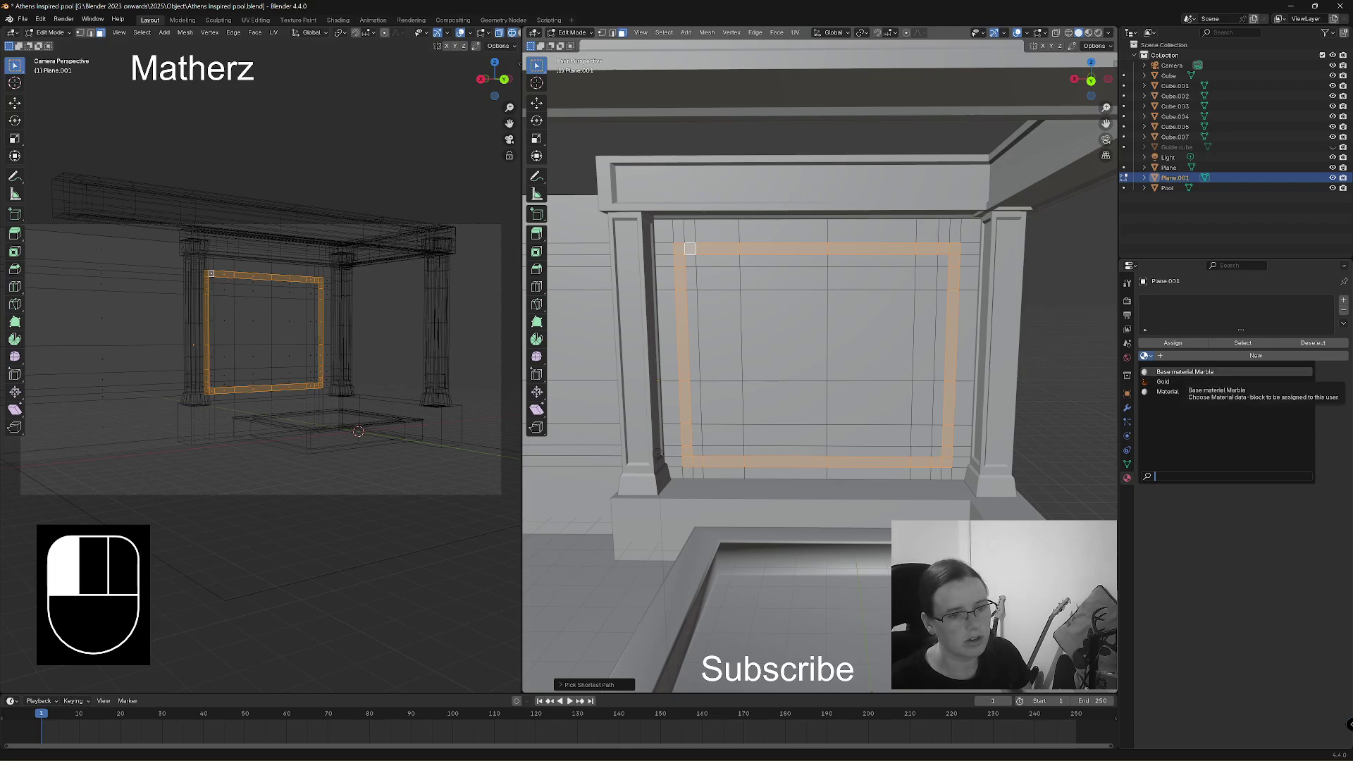
left_click(1229, 371)
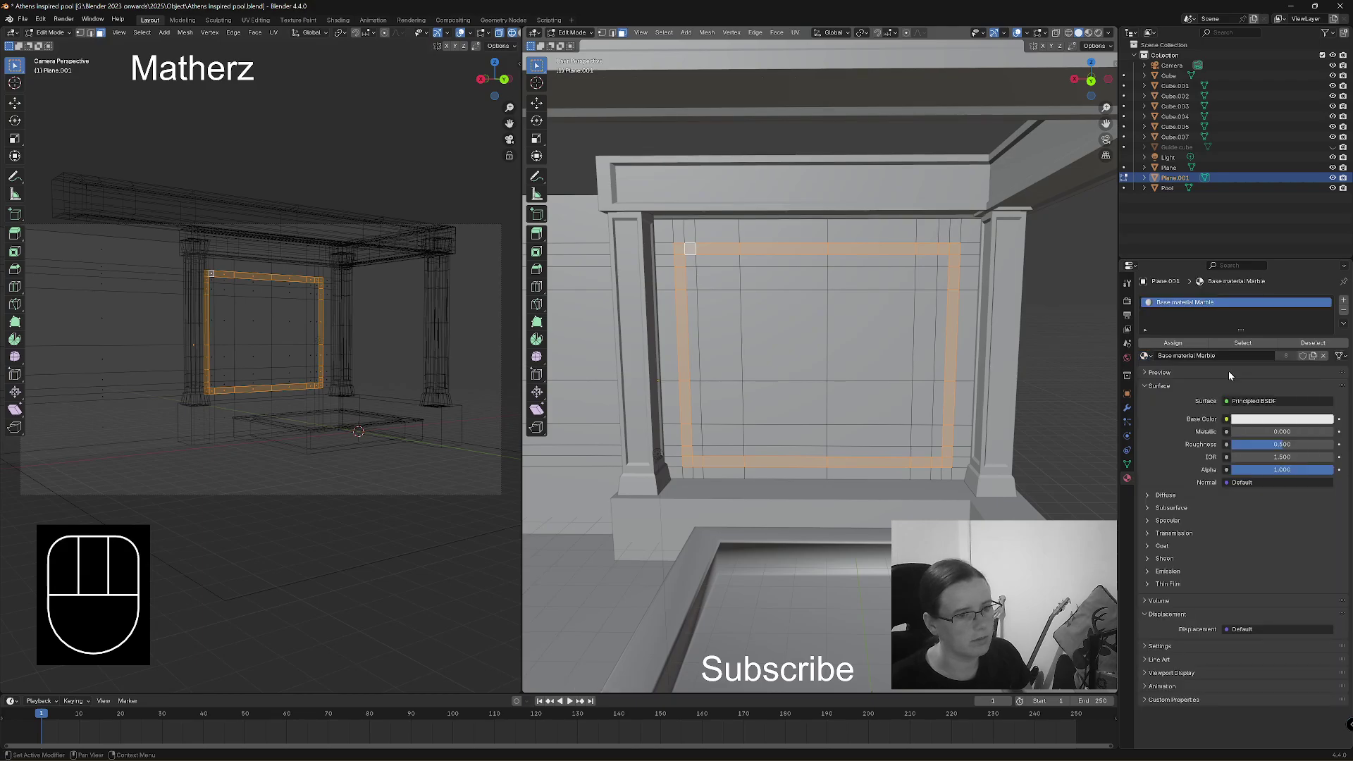
left_click(1343, 301)
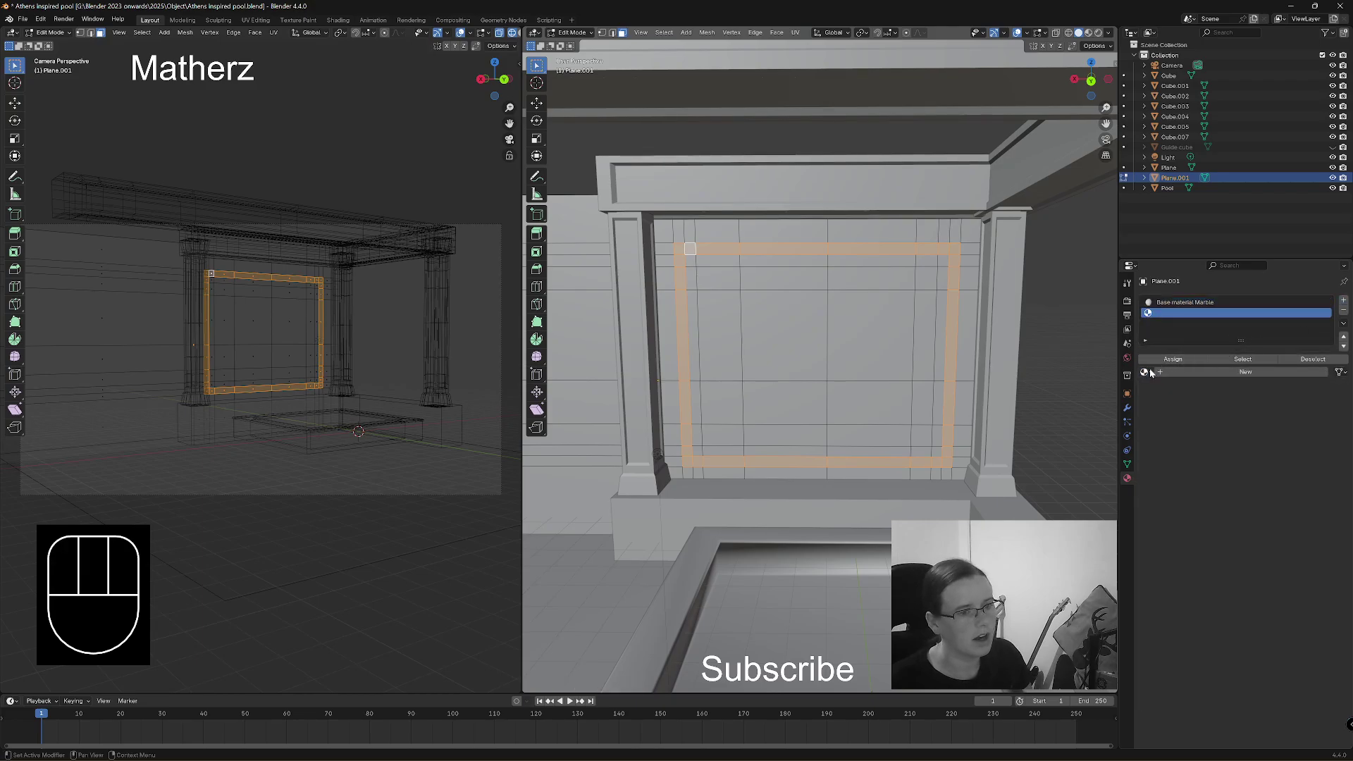
left_click_drag(1149, 374, 1171, 393)
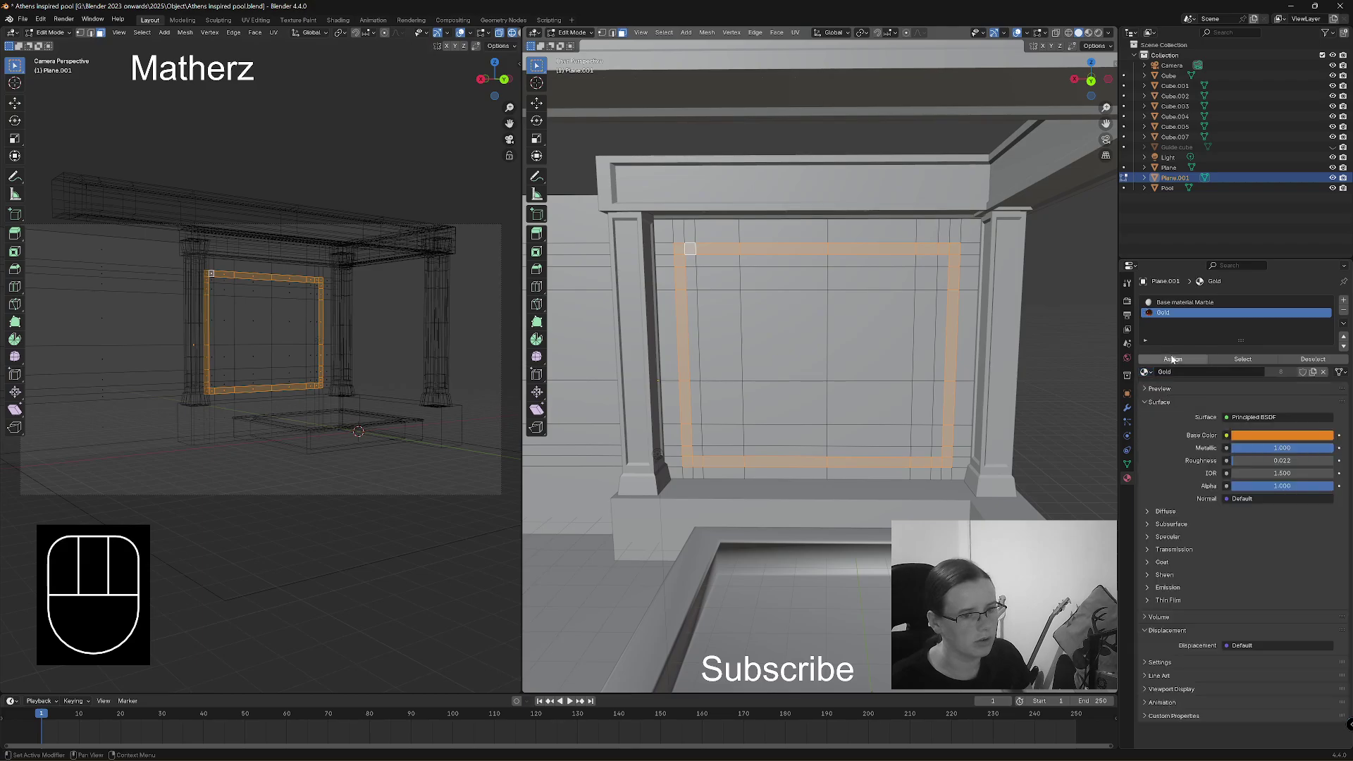
left_click(1175, 363)
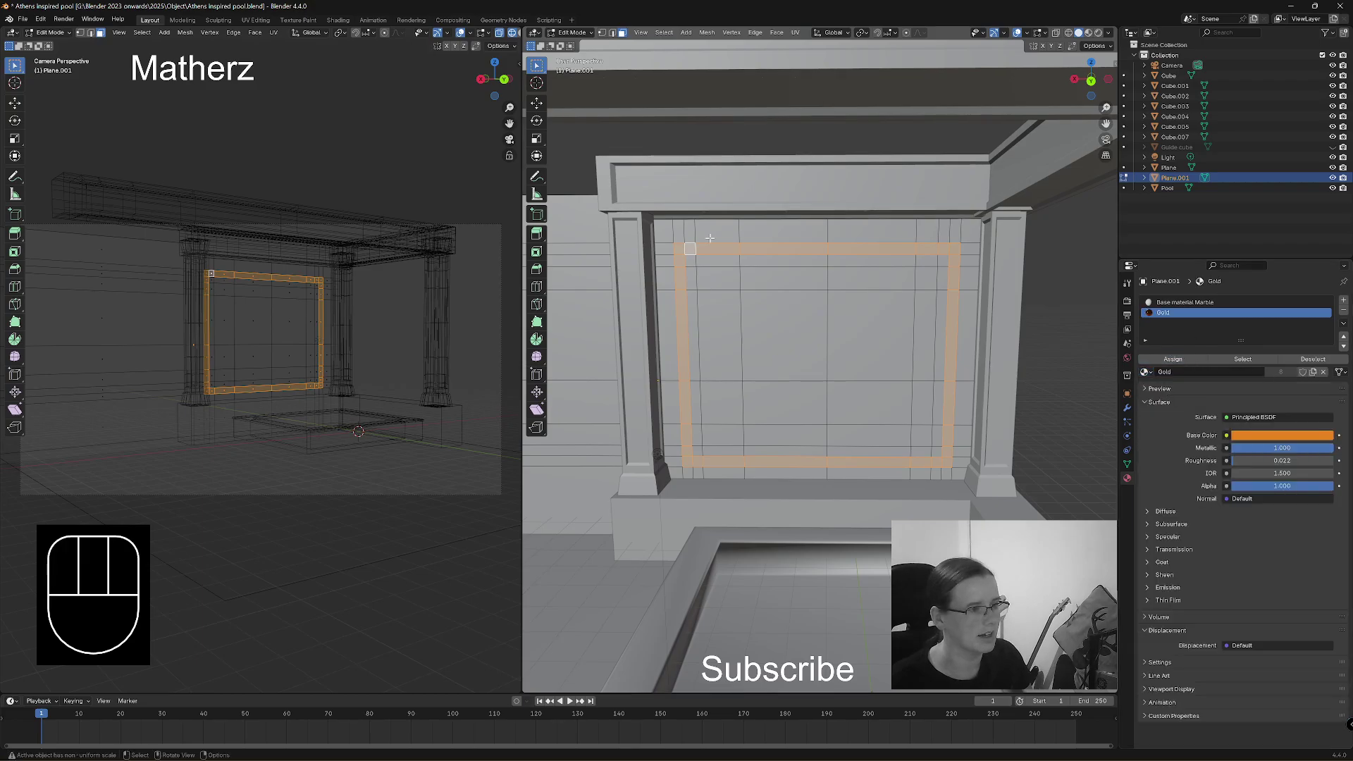
Return to Object Mode and preview the wall's gold frame in Rendered shading.
left_click(573, 33)
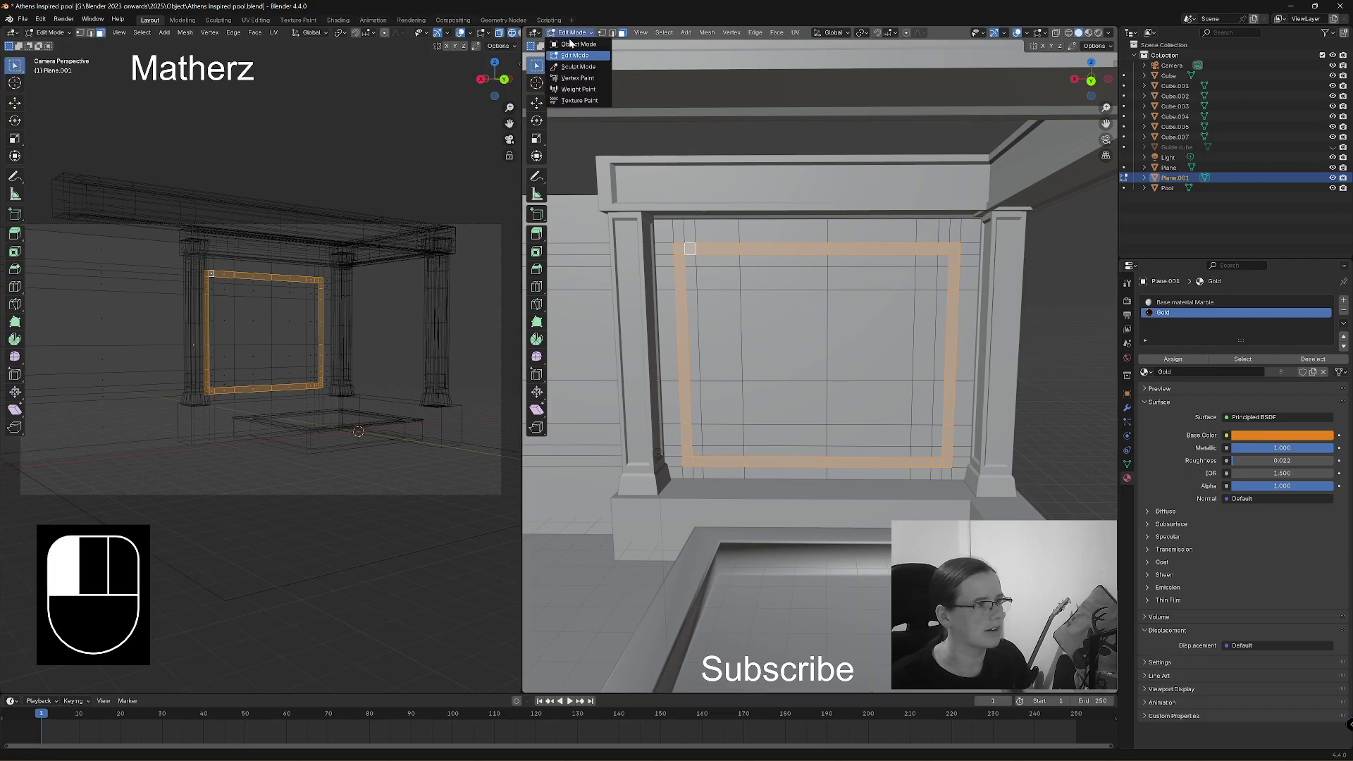
left_click(574, 44)
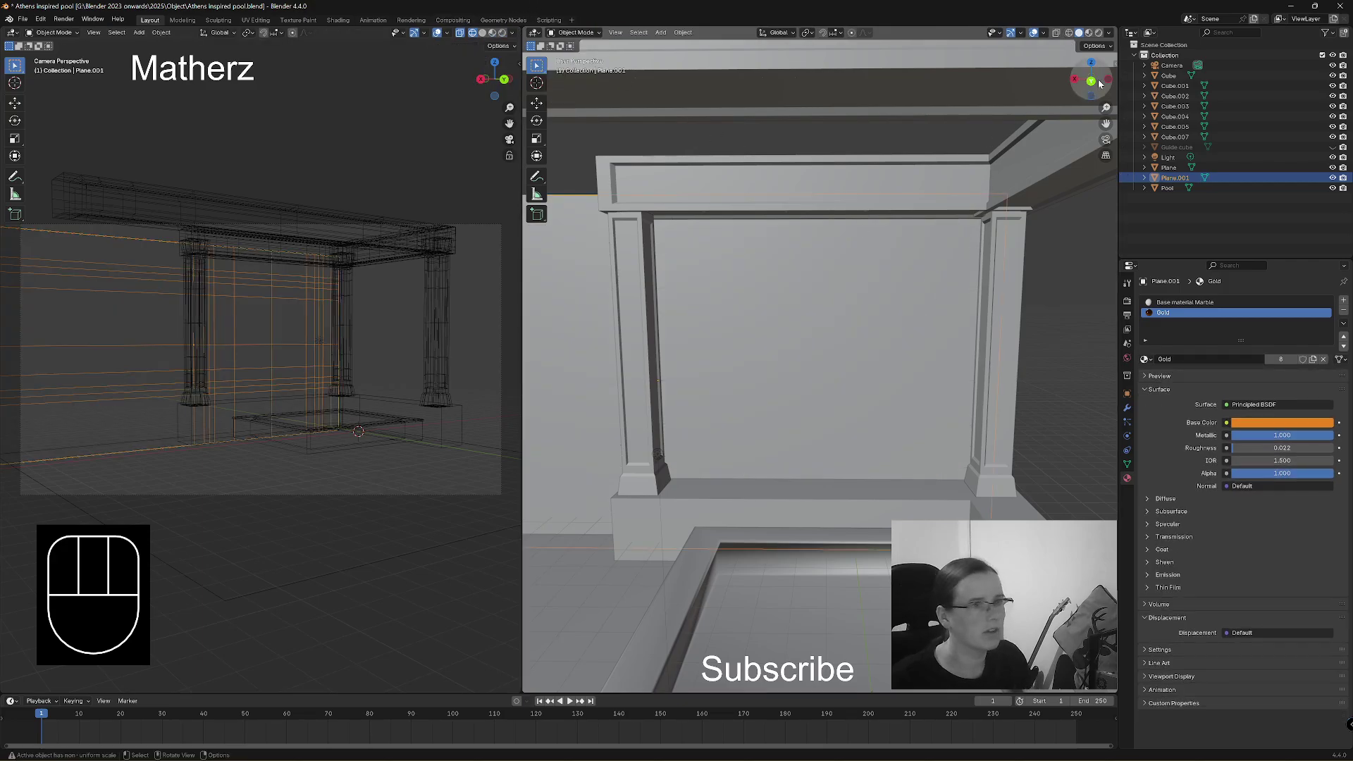
left_click(1098, 32)
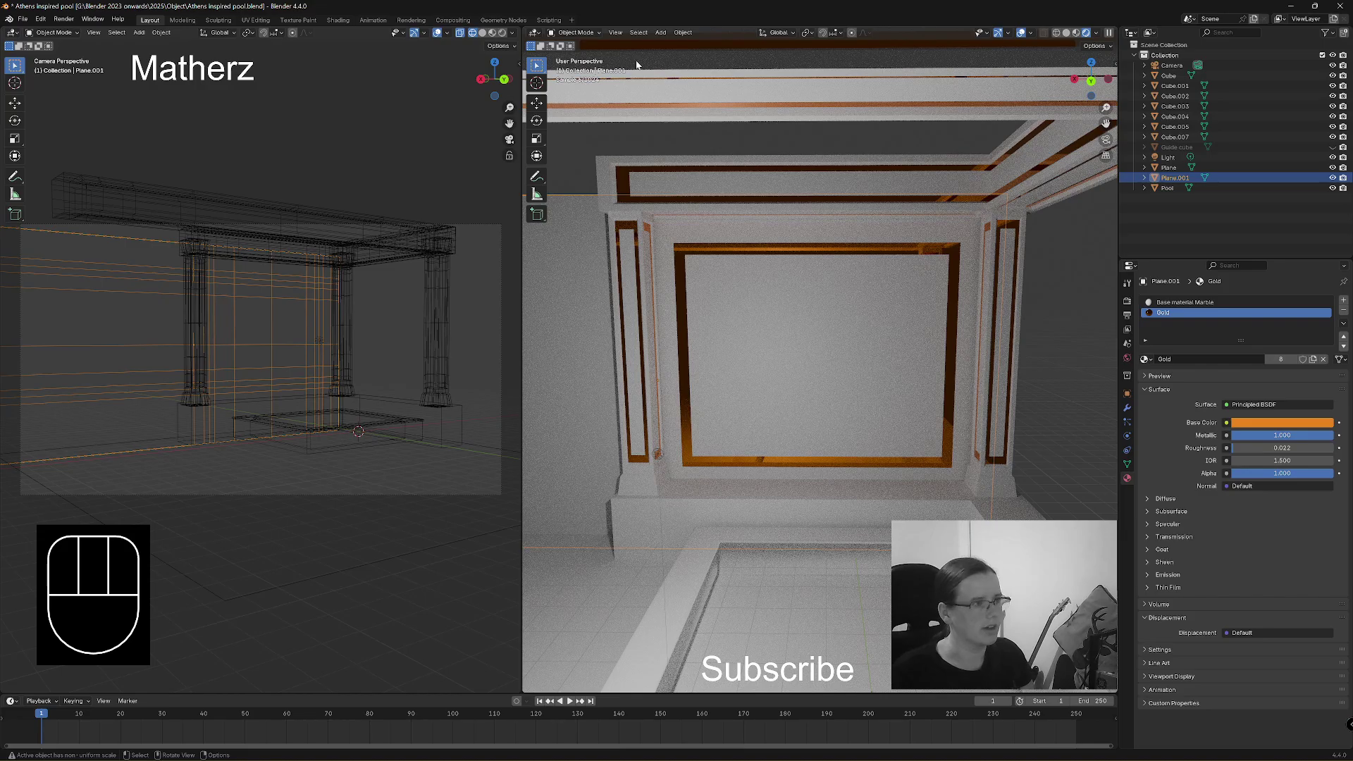
left_click_drag(589, 33, 598, 49)
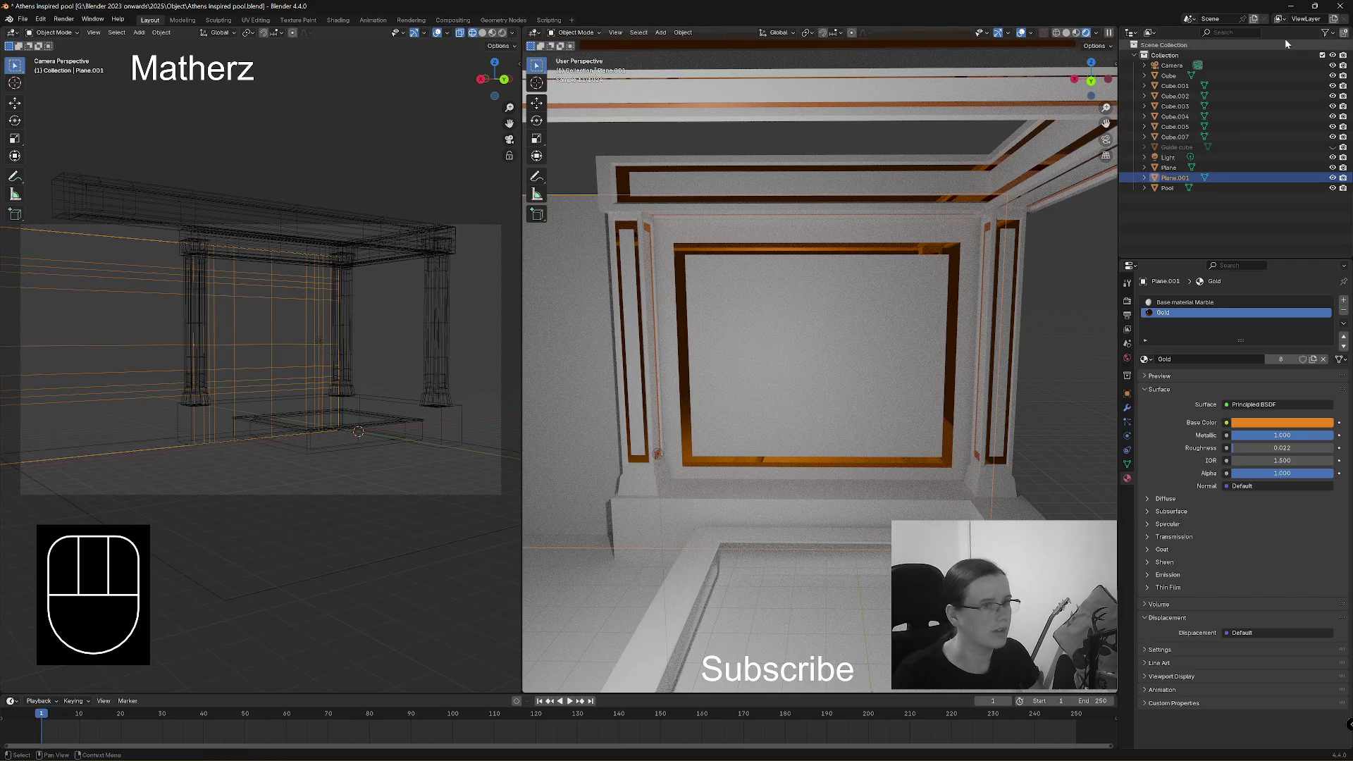
In Solid shading, duplicate the back wall and move the copy along the X axis so it extends beyond the pool's corner columns.
left_click(1067, 32)
scroll(926, 299, "down", 3)
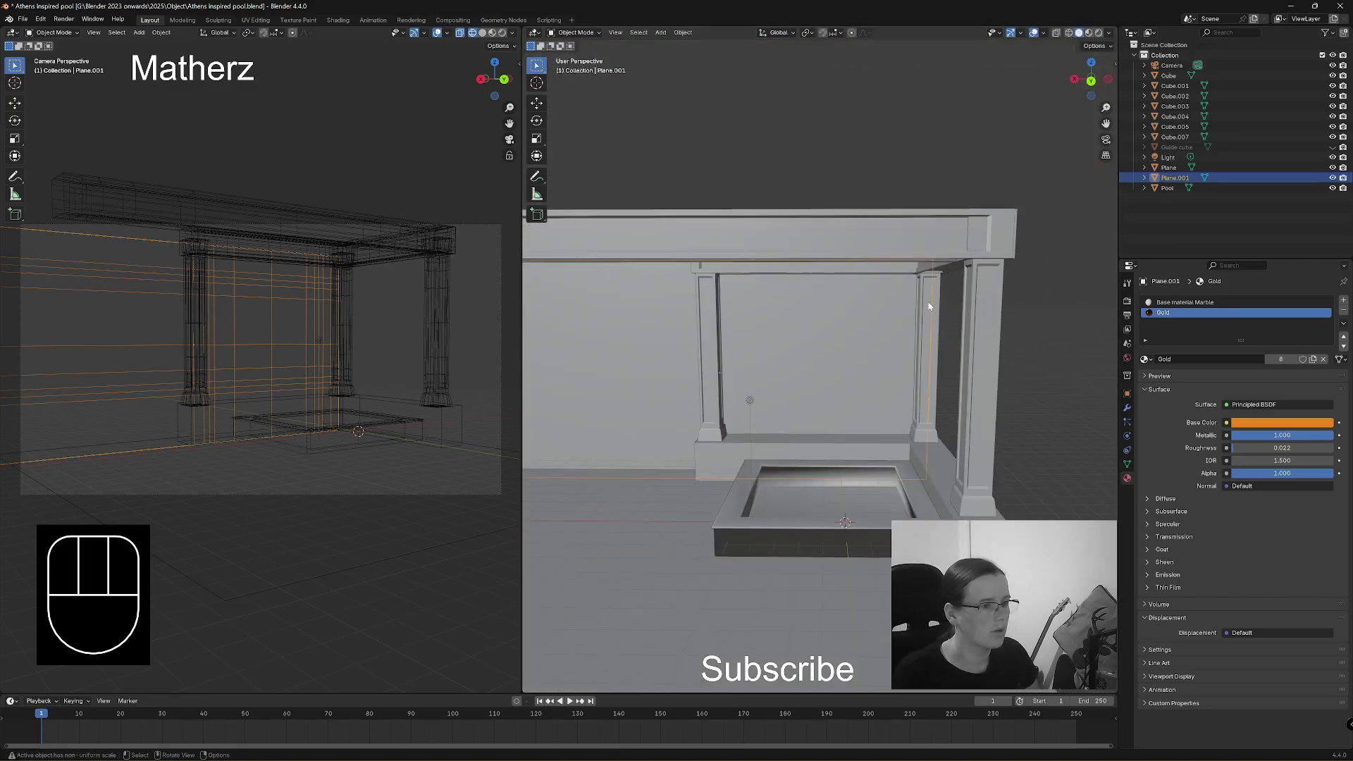
middle_click_drag(927, 299, 705, 382)
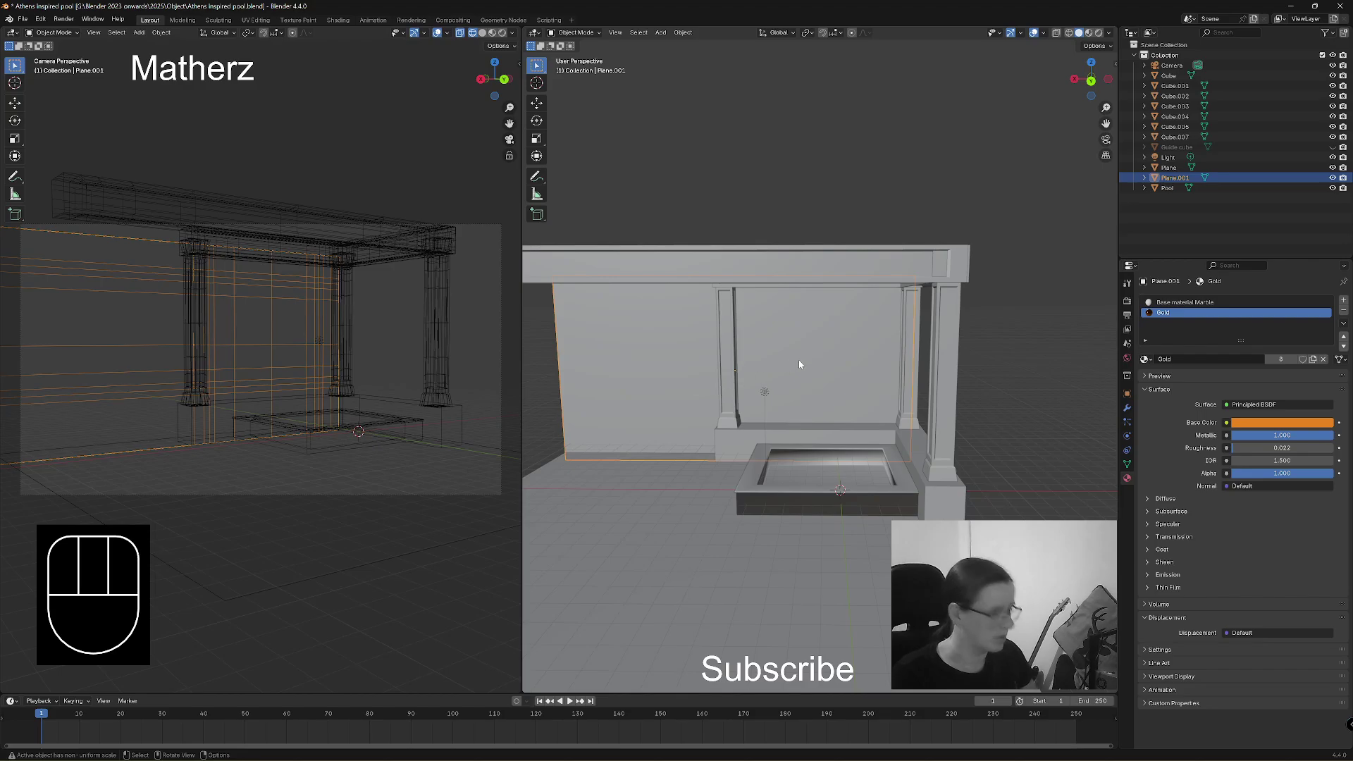
key("shift")
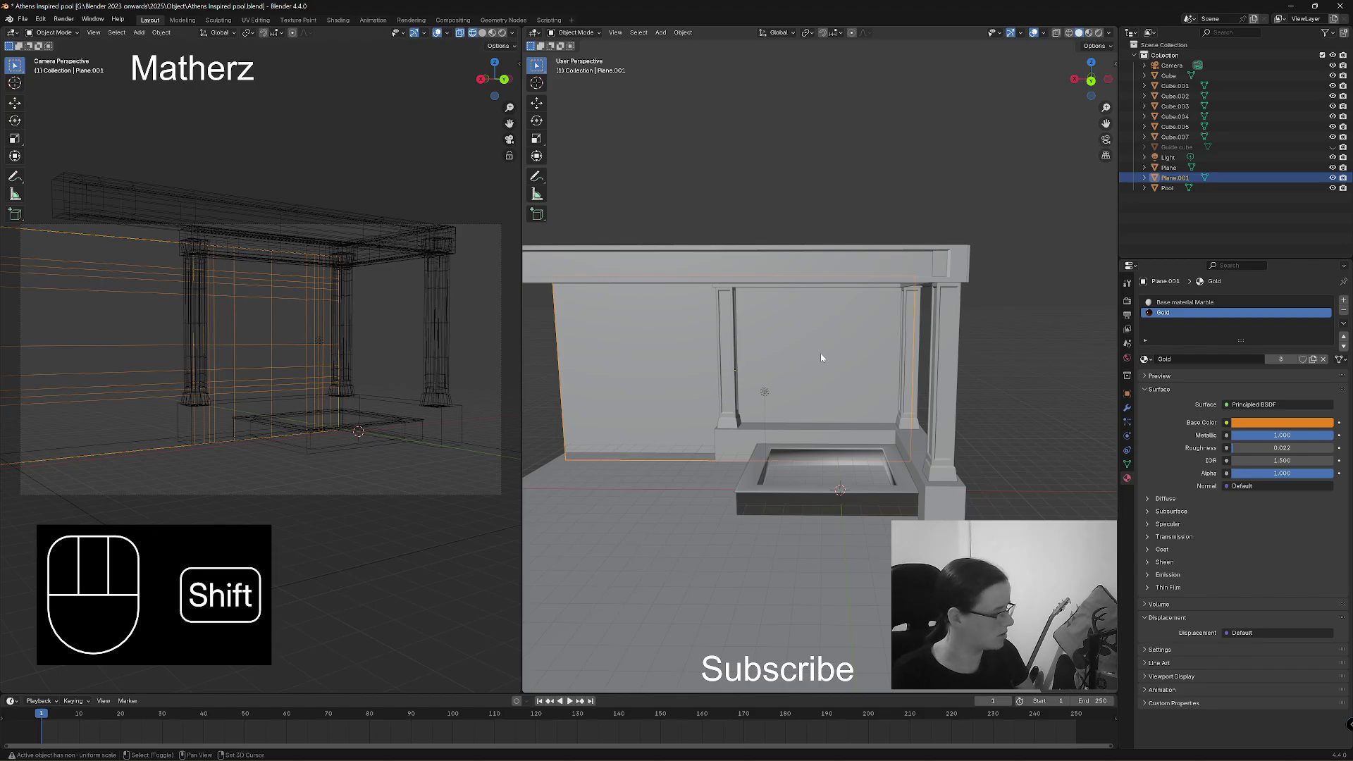
key("shift+d")
middle_click_drag(828, 357, 1006, 402)
left_click(1005, 403)
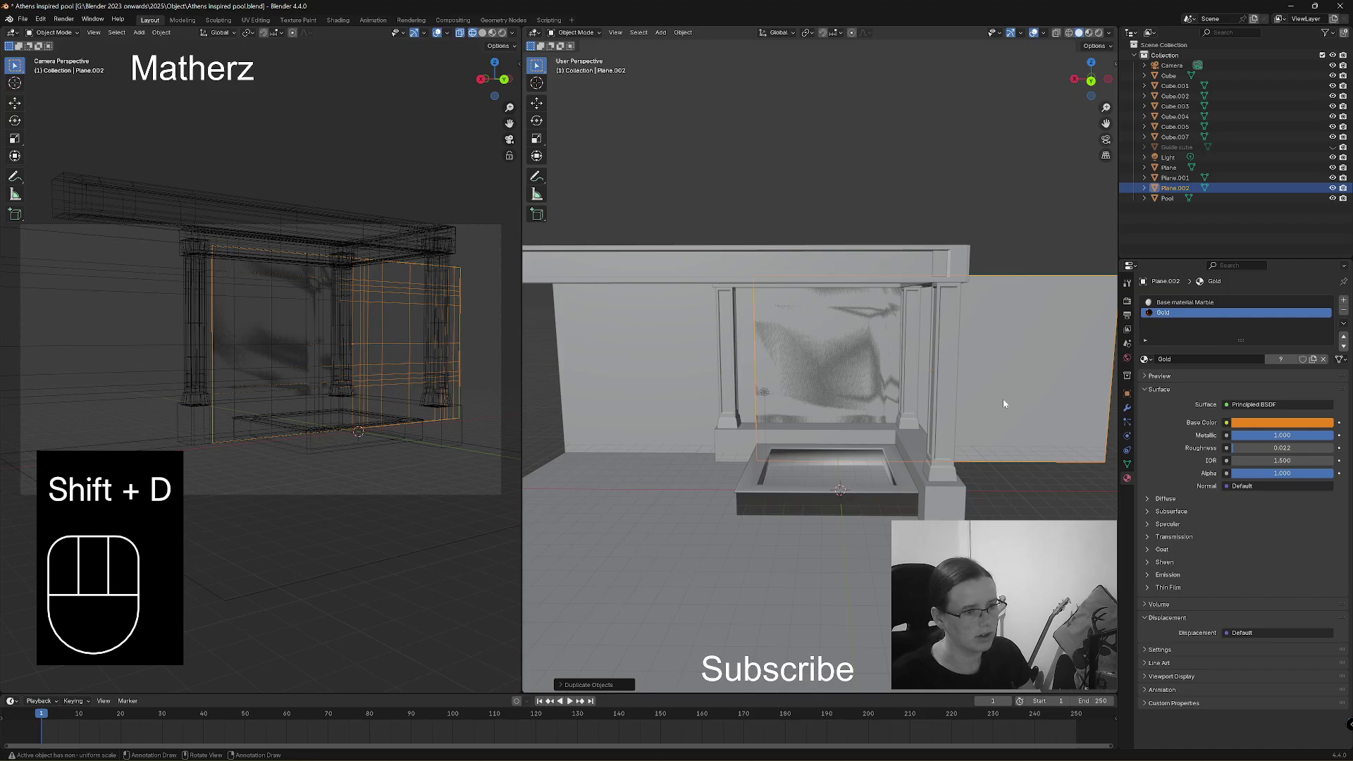
Rotate the wall copy 90° about the Z axis and move it beside the pool as a side wall behind the columns.
scroll(997, 409, "down", 3)
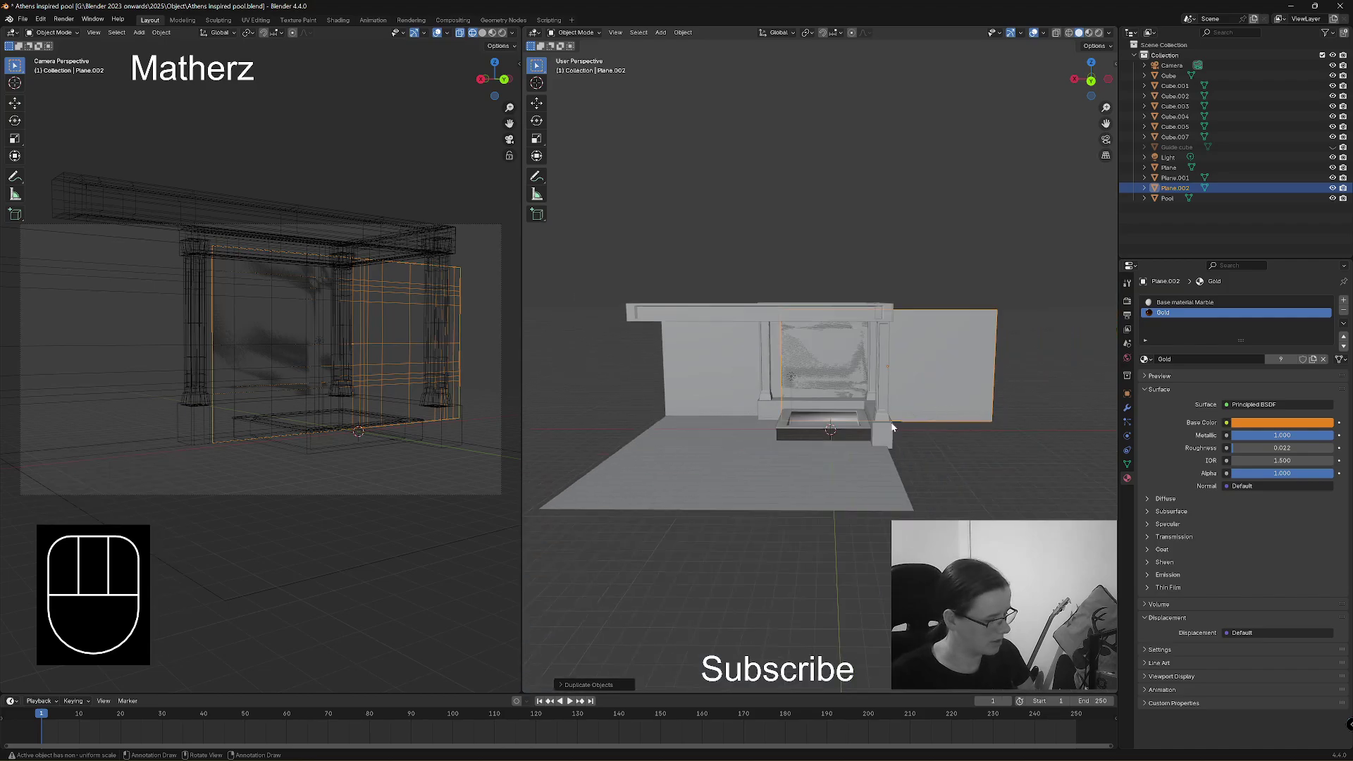
key("r")
key("z")
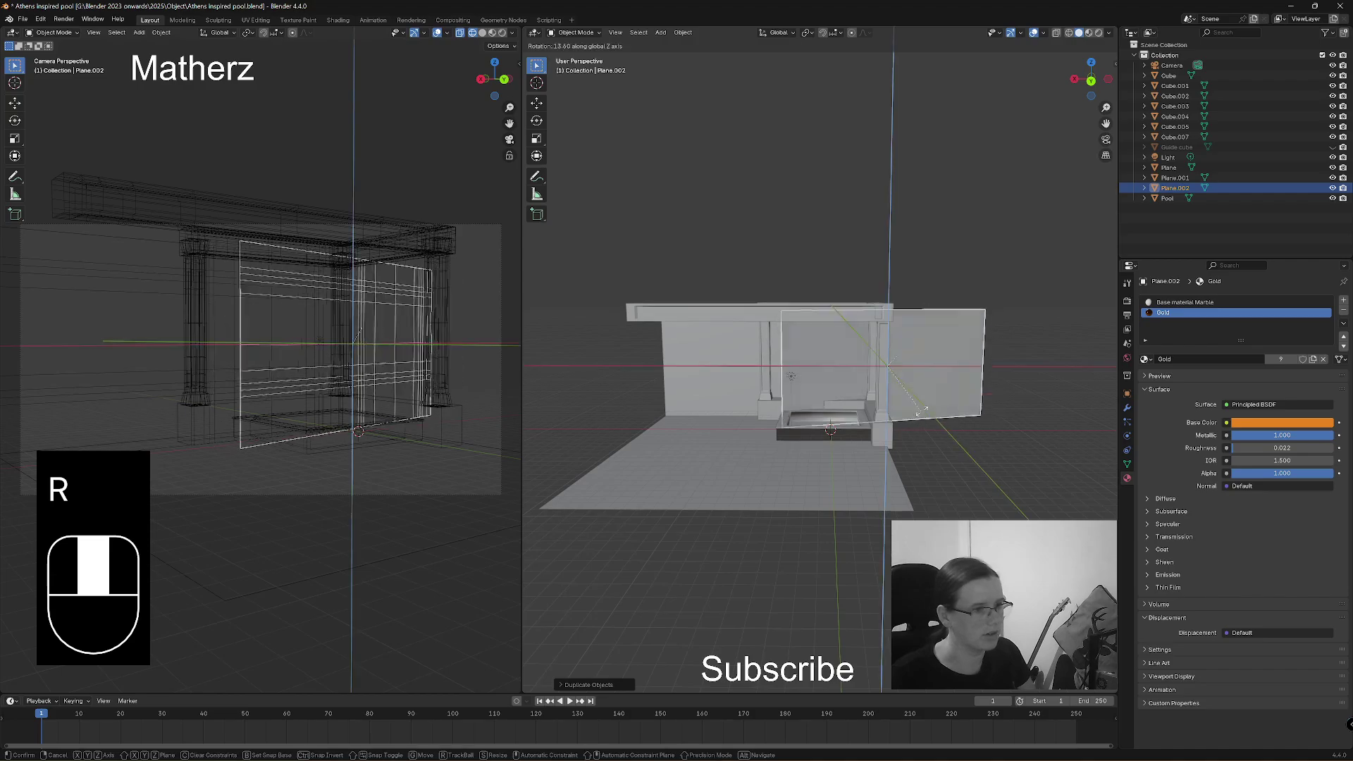
key("9")
key("0")
key("Return")
key("g")
middle_click_drag(880, 469, 931, 416)
left_click(880, 488)
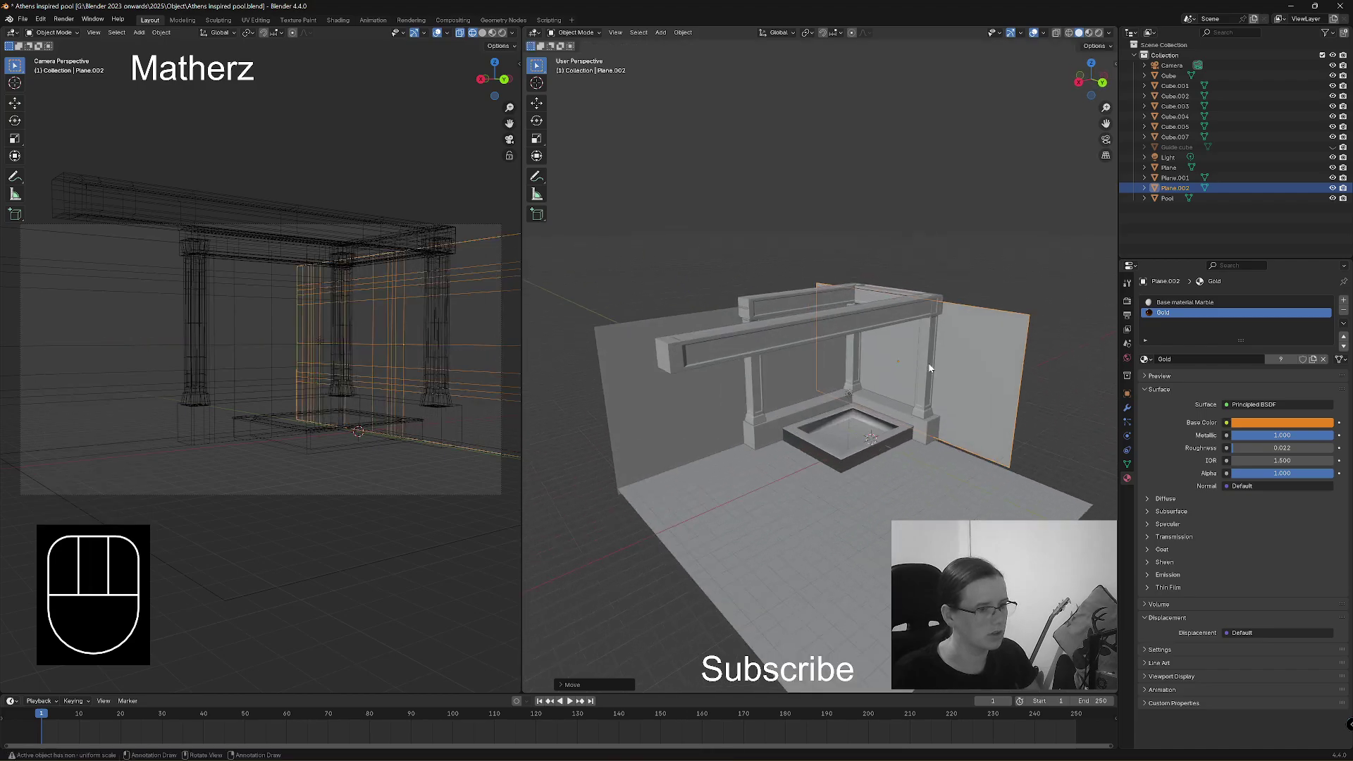
Switch to Rendered shading and move the side wall along the Y axis to shift its gold frame relative to the columns.
scroll(964, 405, "up", 5)
left_click(1099, 33)
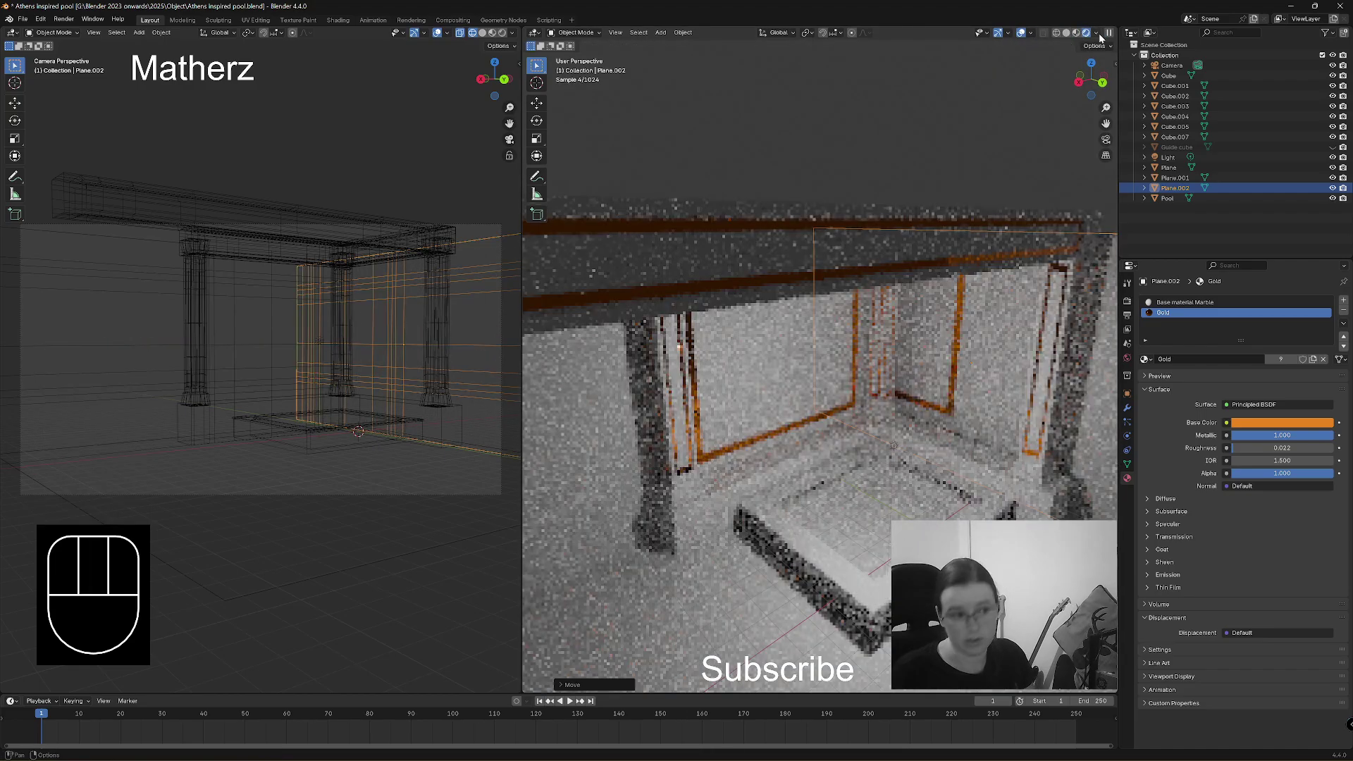
middle_click_drag(965, 473, 918, 463, "shift")
key("g")
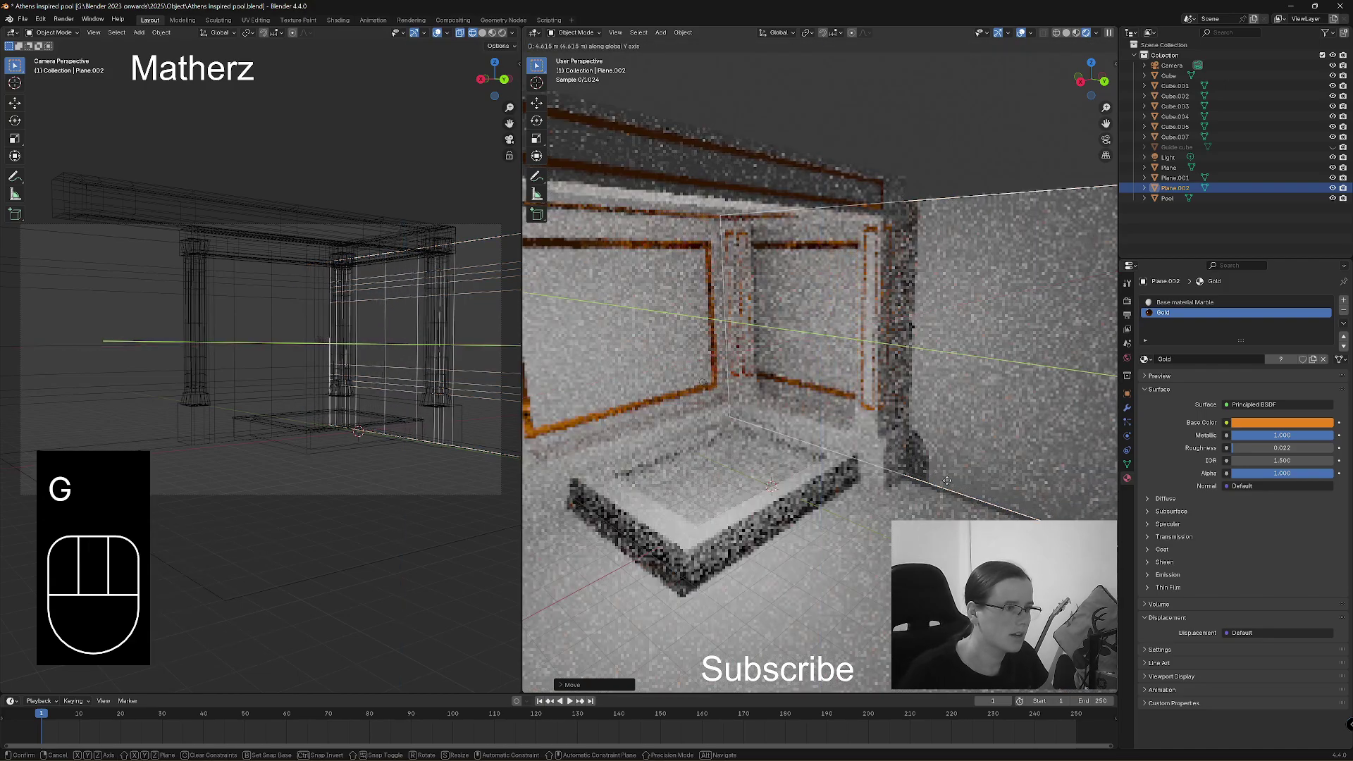
left_click(972, 497)
Scale the side wall down along its length and move it along the Y axis back toward the corner column.
scroll(1011, 423, "down", 2)
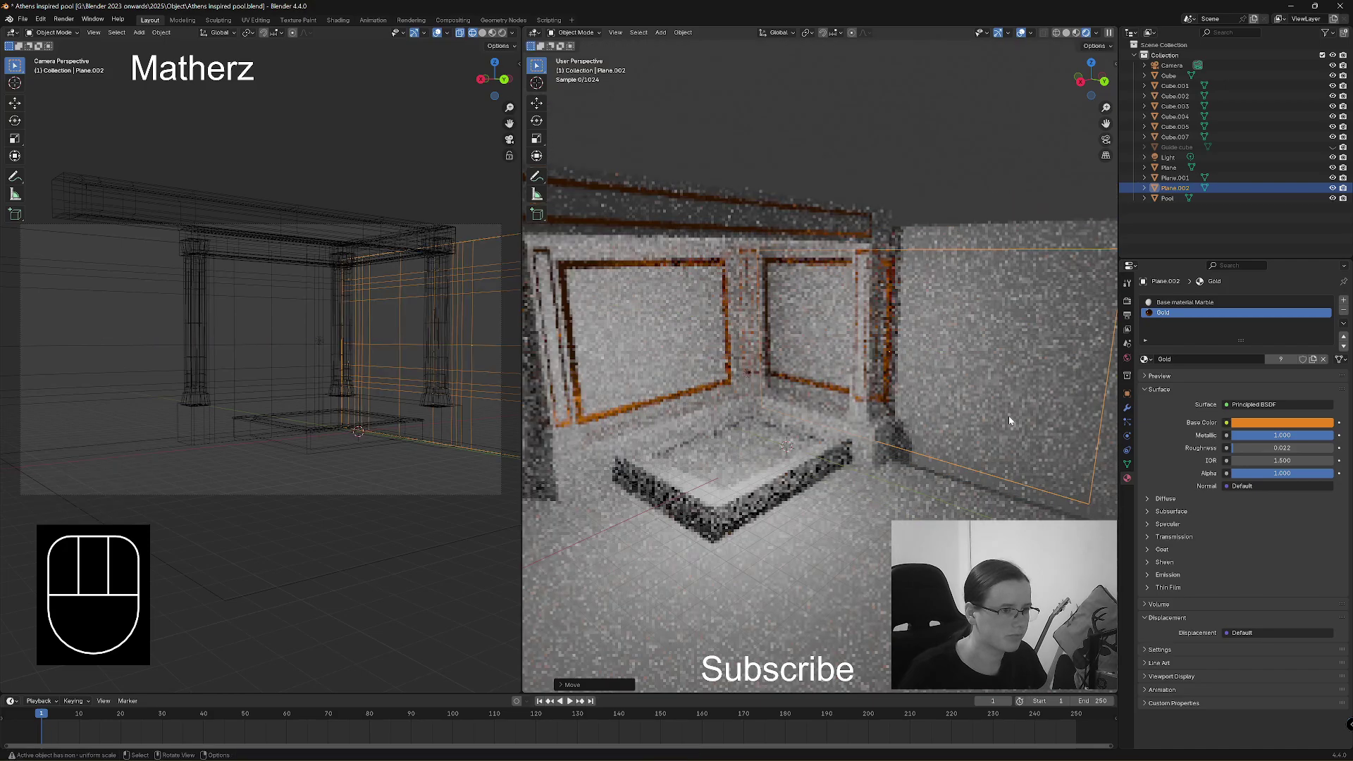
key("s")
middle_click_drag(1096, 429, 1076, 412)
left_click(1077, 412)
key("g")
middle_click(986, 418)
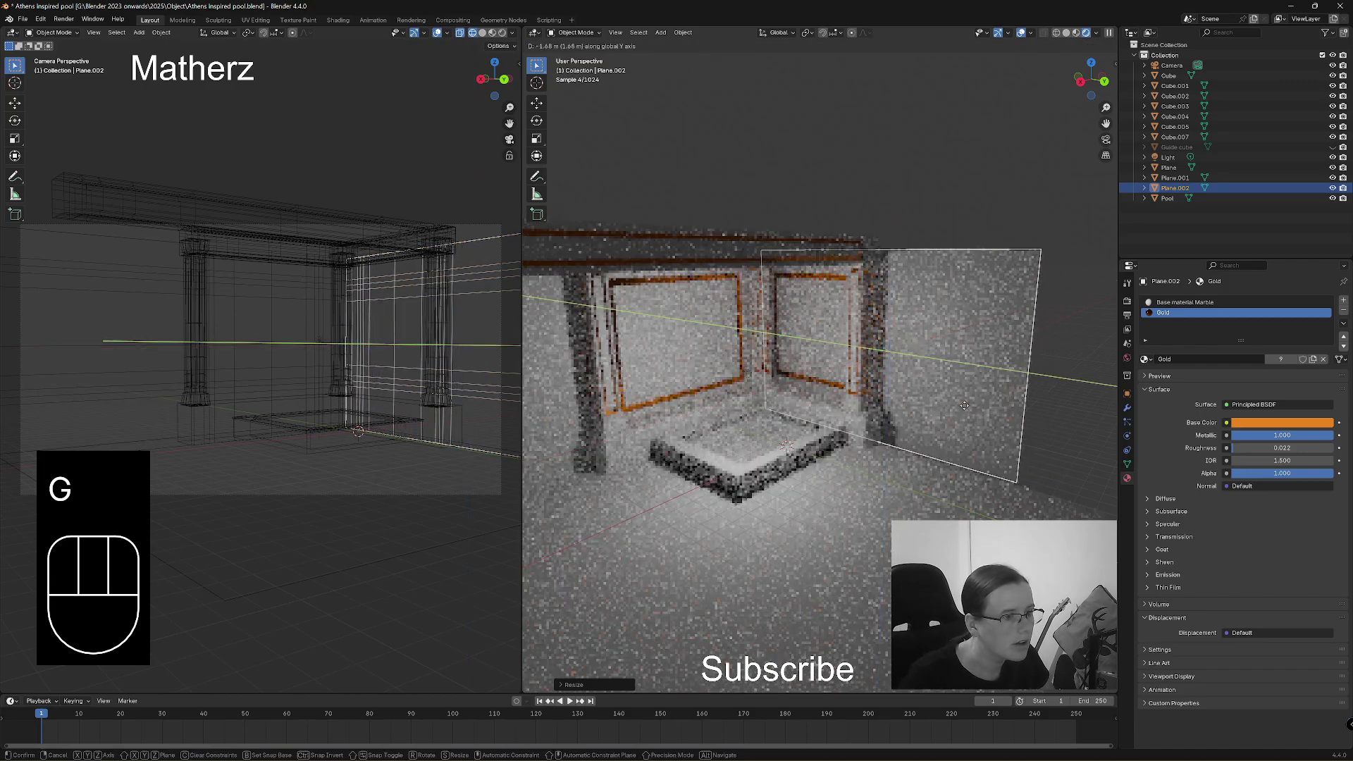
left_click(965, 410)
Narrow the side wall again and shift it along the Y axis to fit its gold frame between the columns.
key("s")
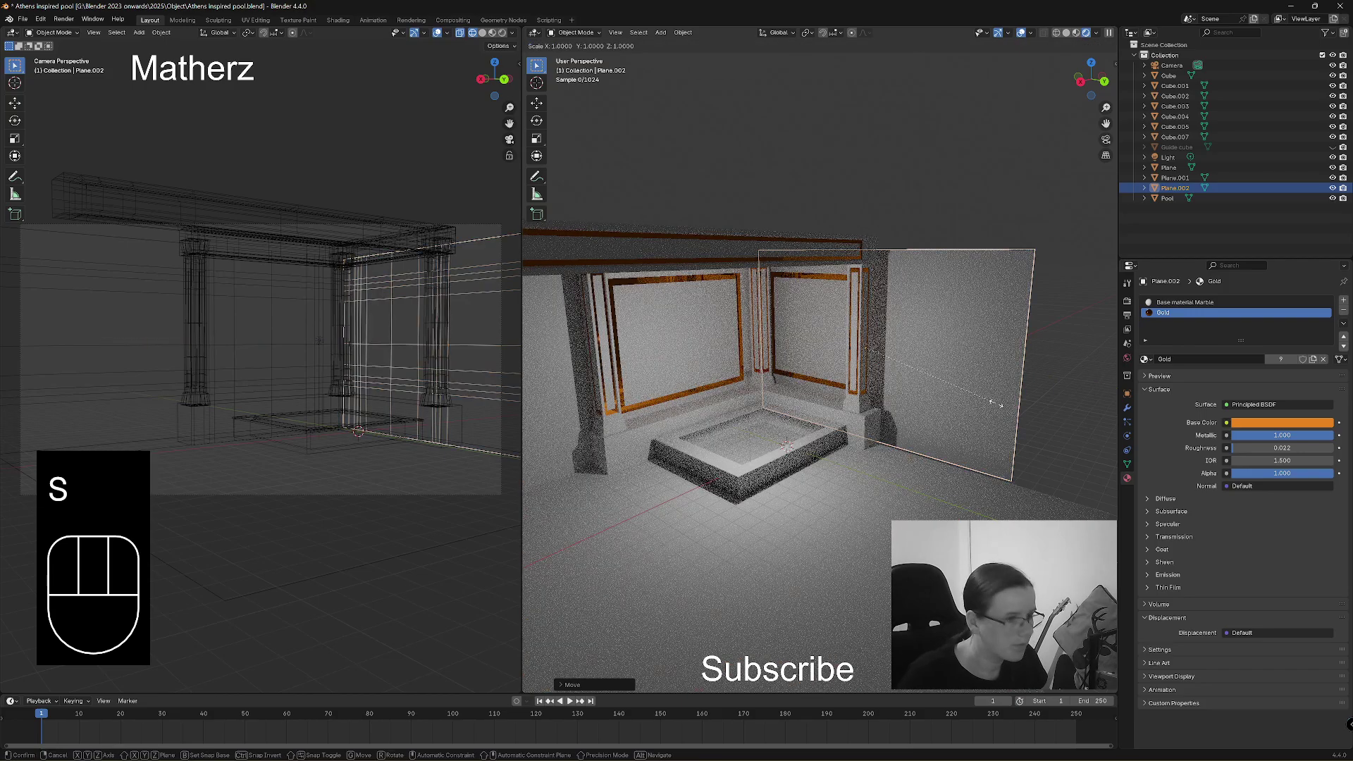
middle_click(967, 398)
left_click(960, 391)
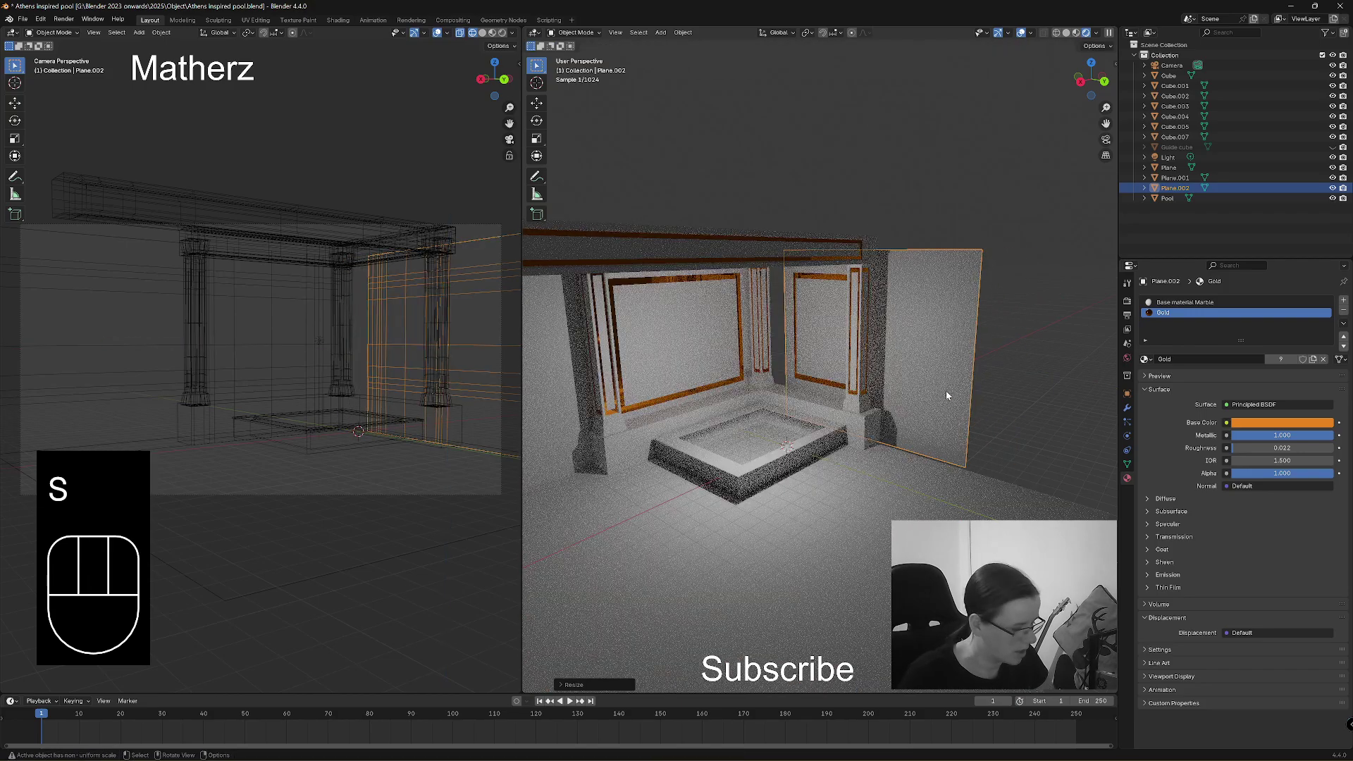
key("g")
middle_click(940, 389)
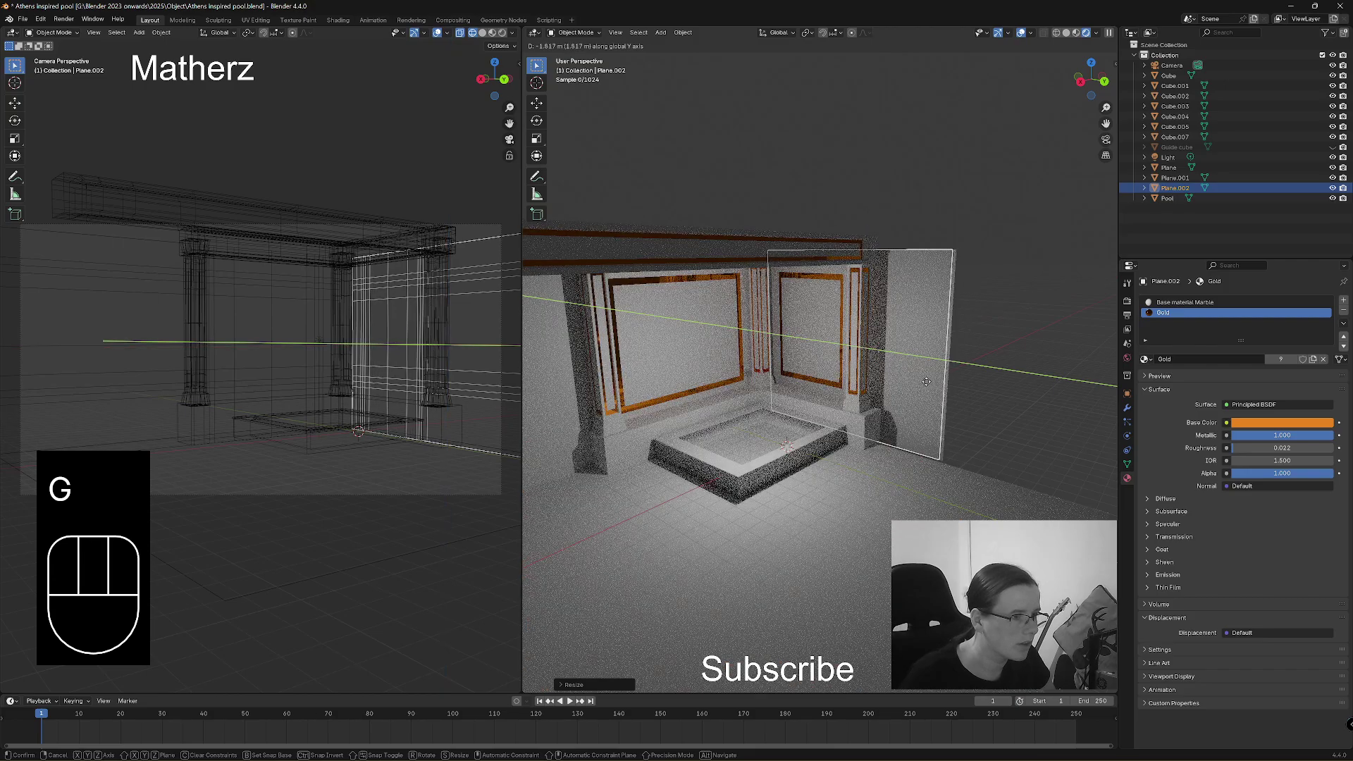
left_click(930, 386)
Move the side wall about 1.44 m along the X axis and about 0.95 m along the Y axis.
mouse_move(929, 382)
middle_mouse_down()
mouse_move(916, 393)
mouse_move(930, 399)
middle_mouse_up()
key("g")
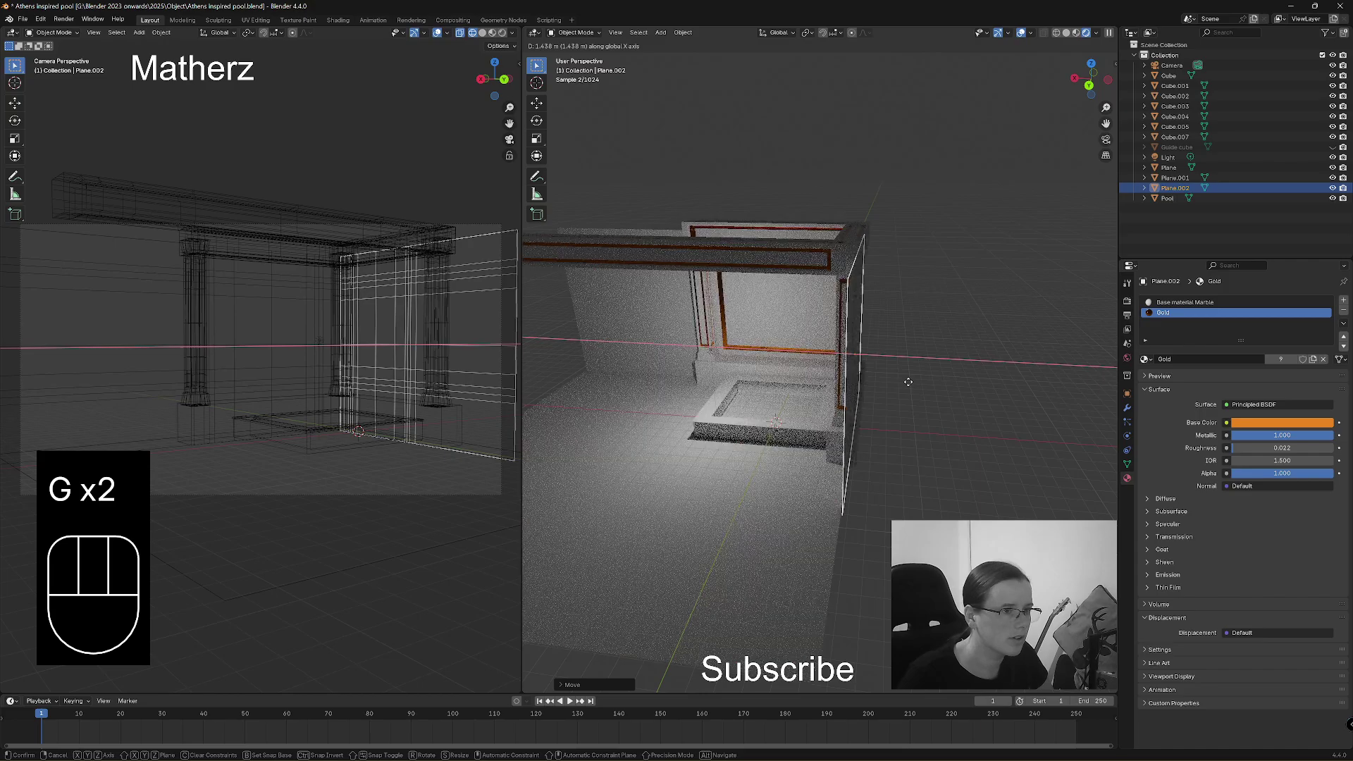
left_click(908, 382)
middle_click_drag(907, 381, 870, 419)
key("g")
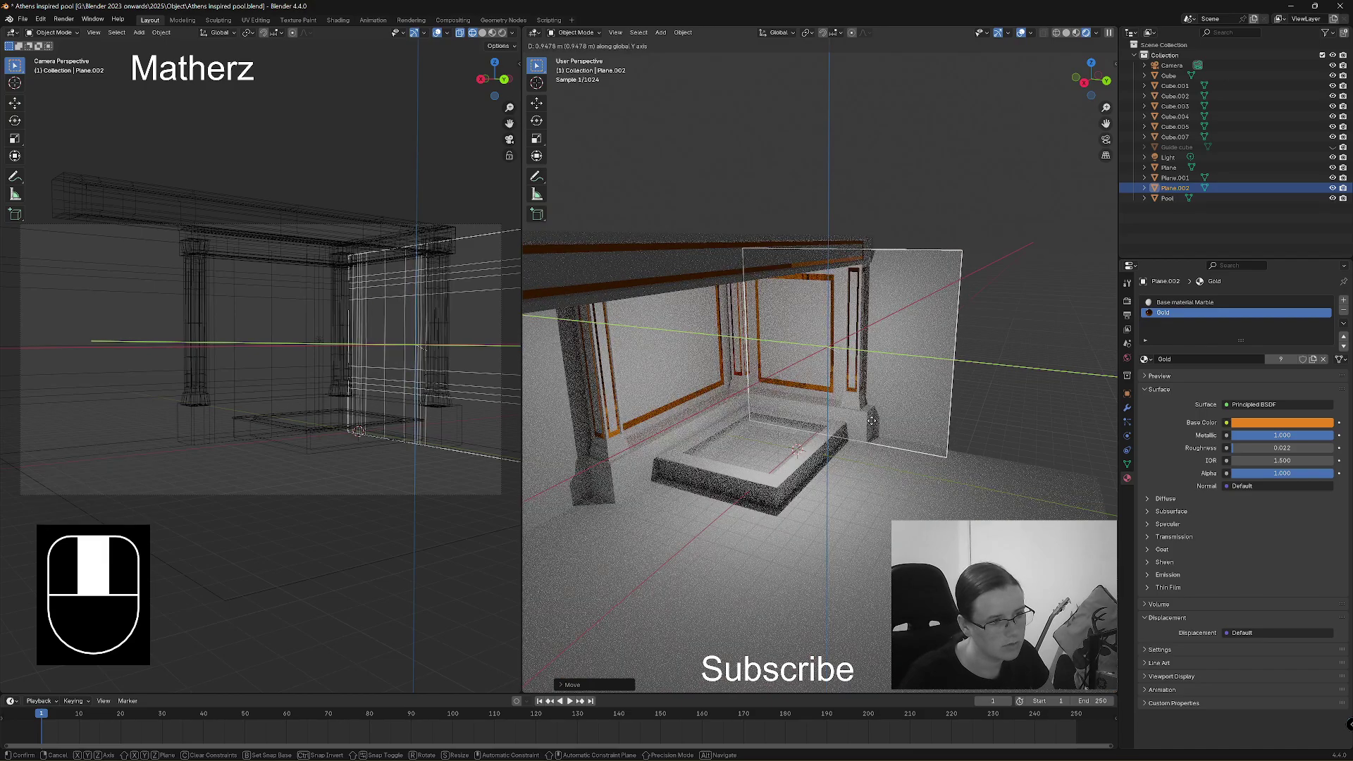
left_click(872, 421)
Enter Edit Mode on the side wall.
left_click(578, 32)
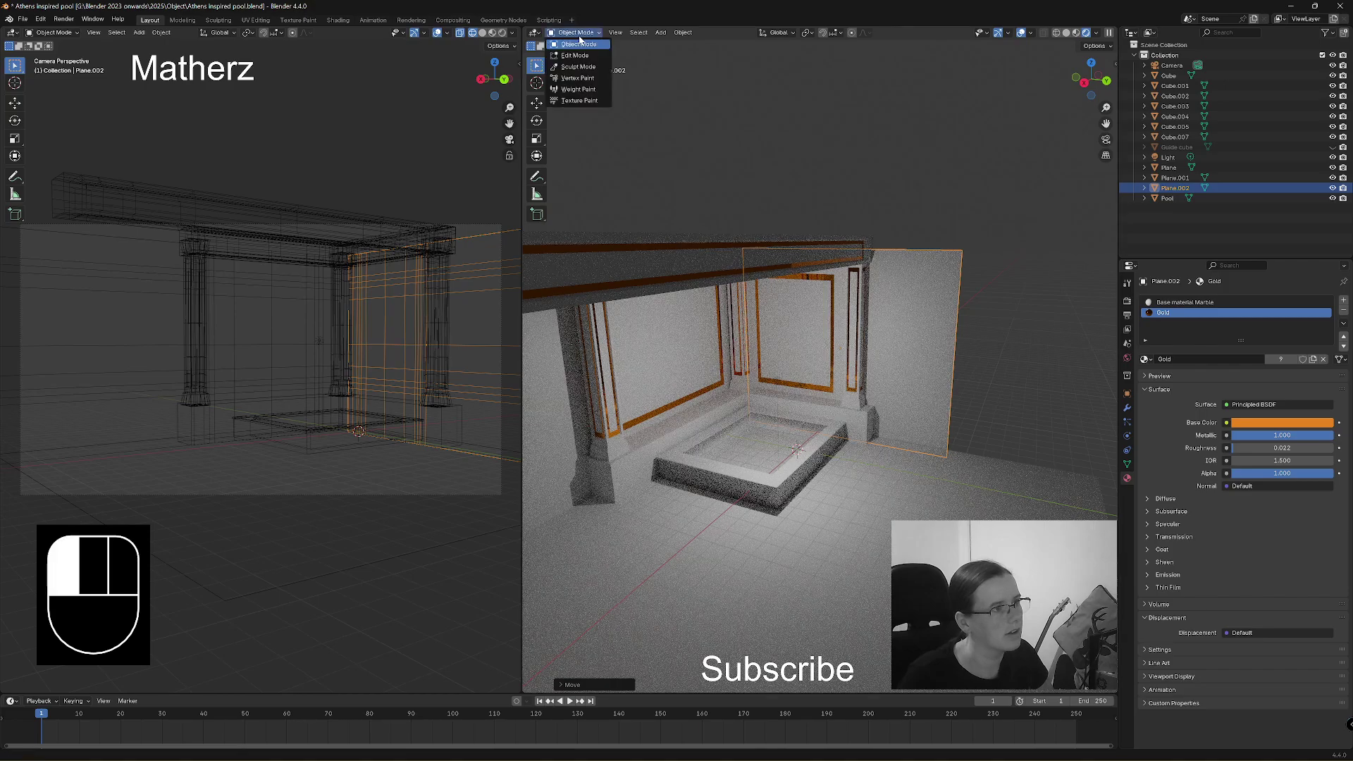
left_click(574, 55)
left_click_drag(960, 235, 964, 462)
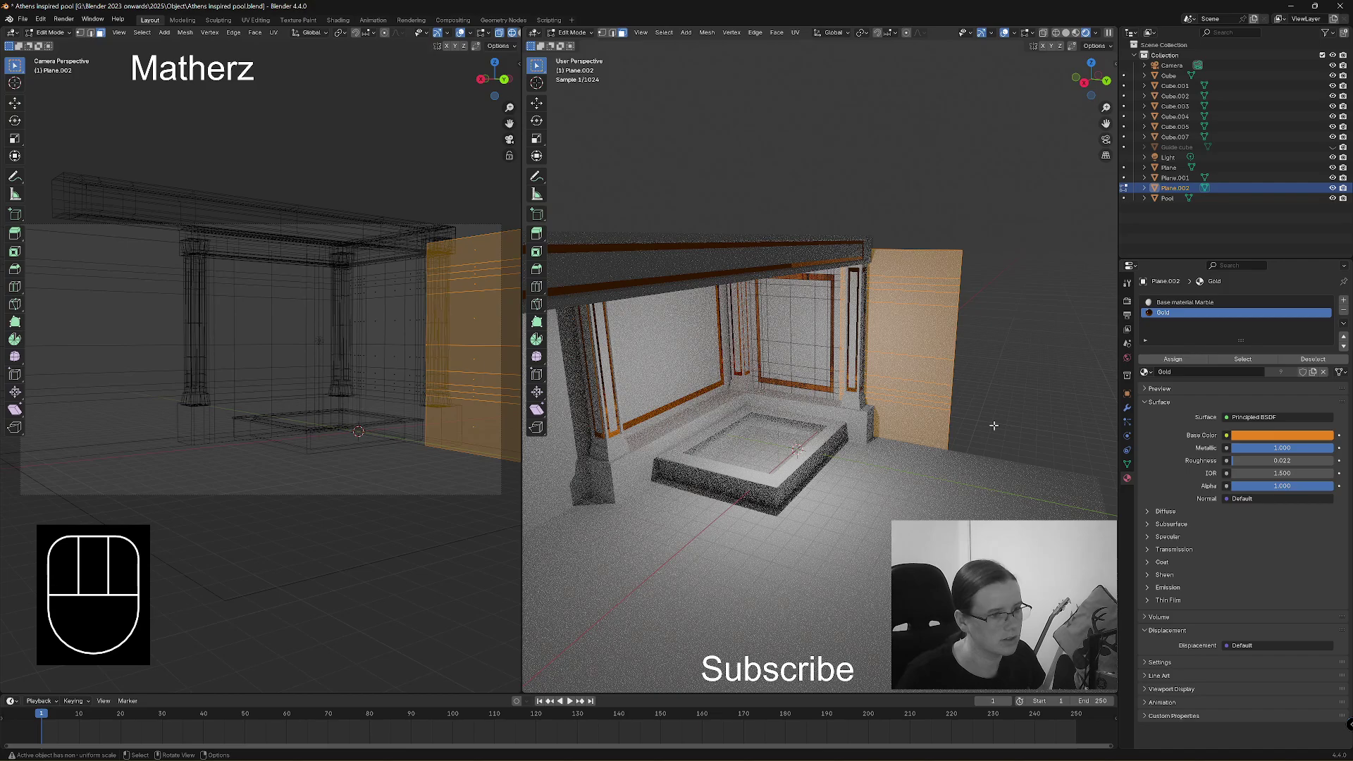
key("e")
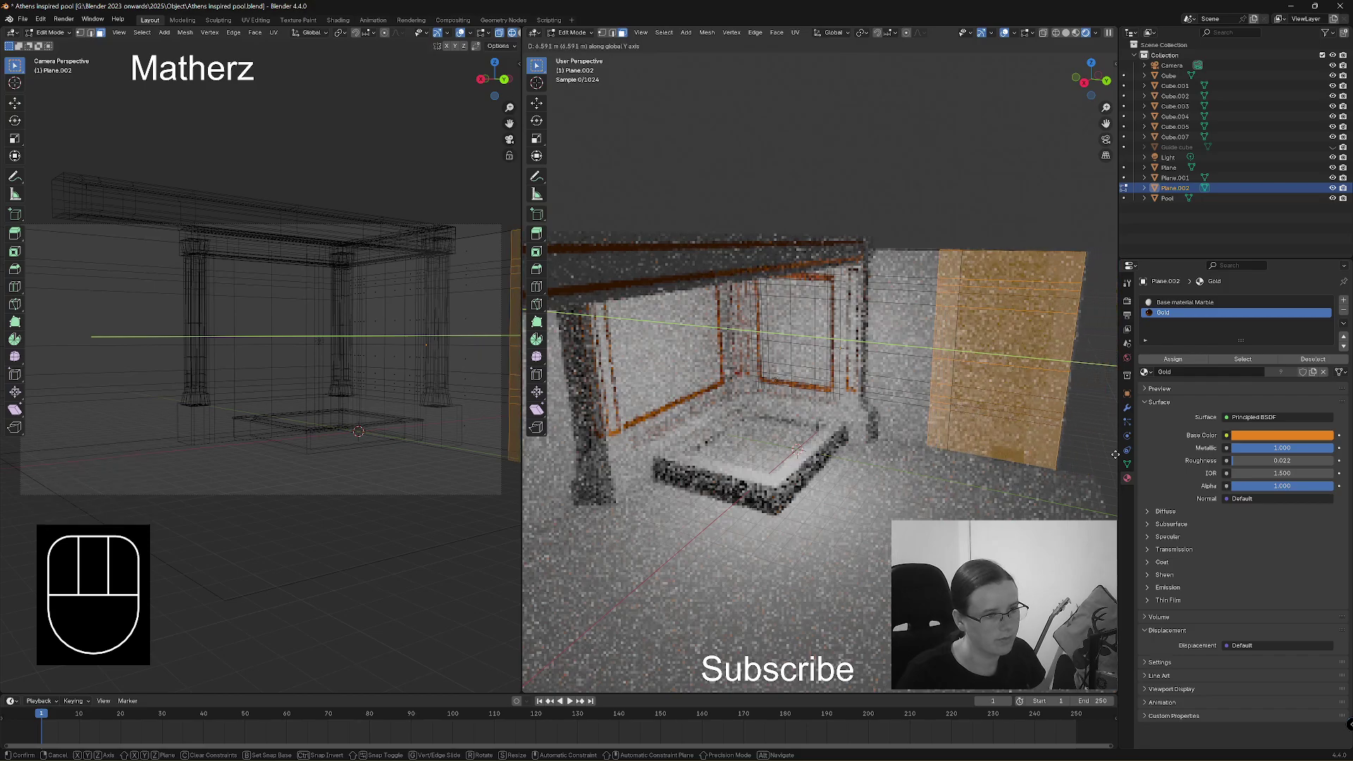
left_click(1015, 452)
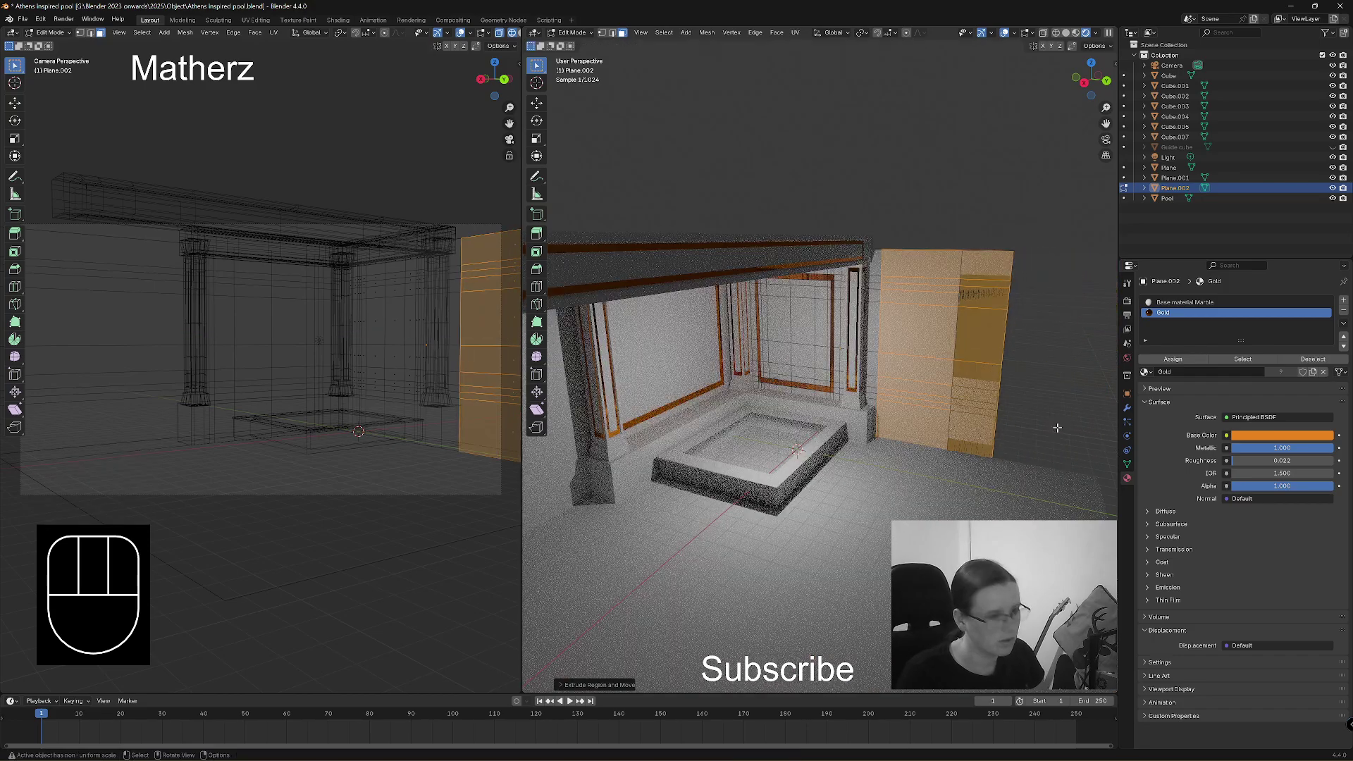
key("ctrl+z")
key("ctrl+z")
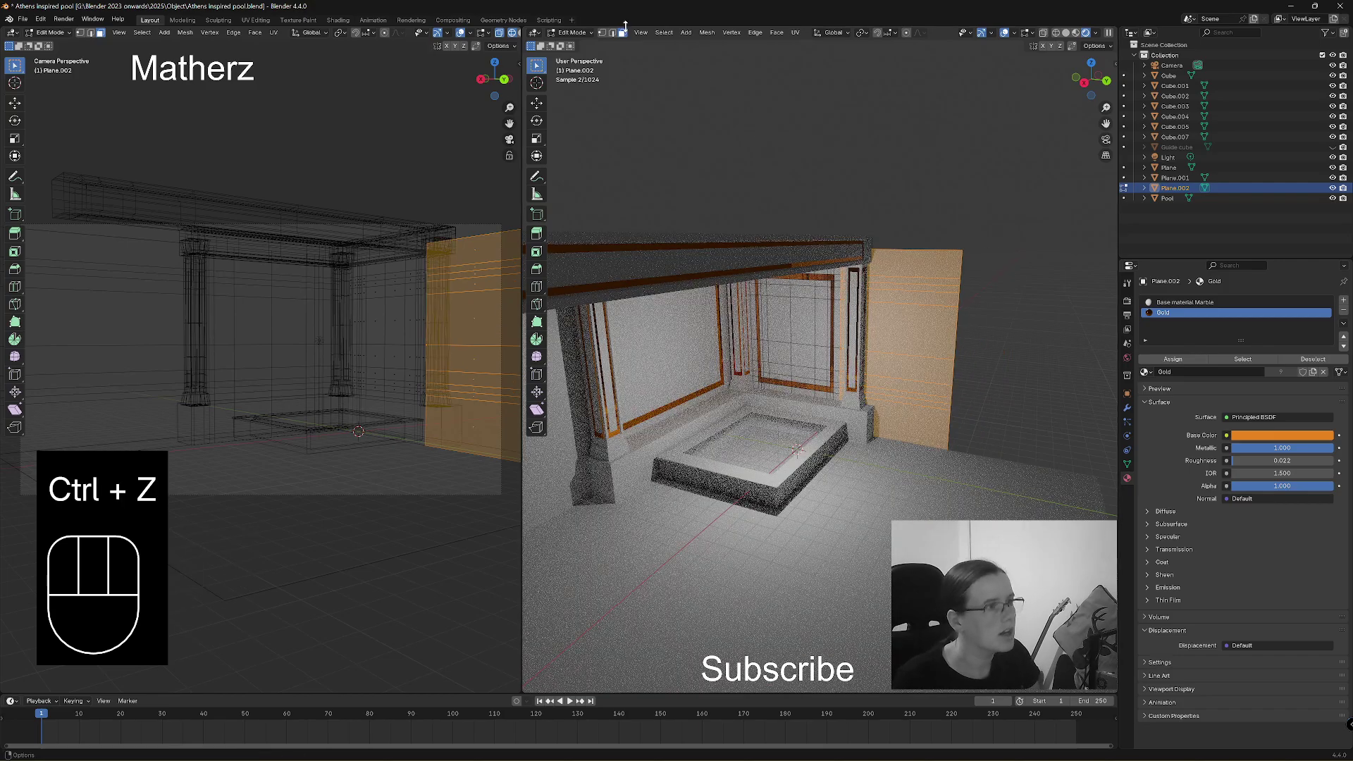
Select all edge segments along the side wall's outer vertical end and extrude them along the Y axis to lengthen the wall.
left_click(955, 411)
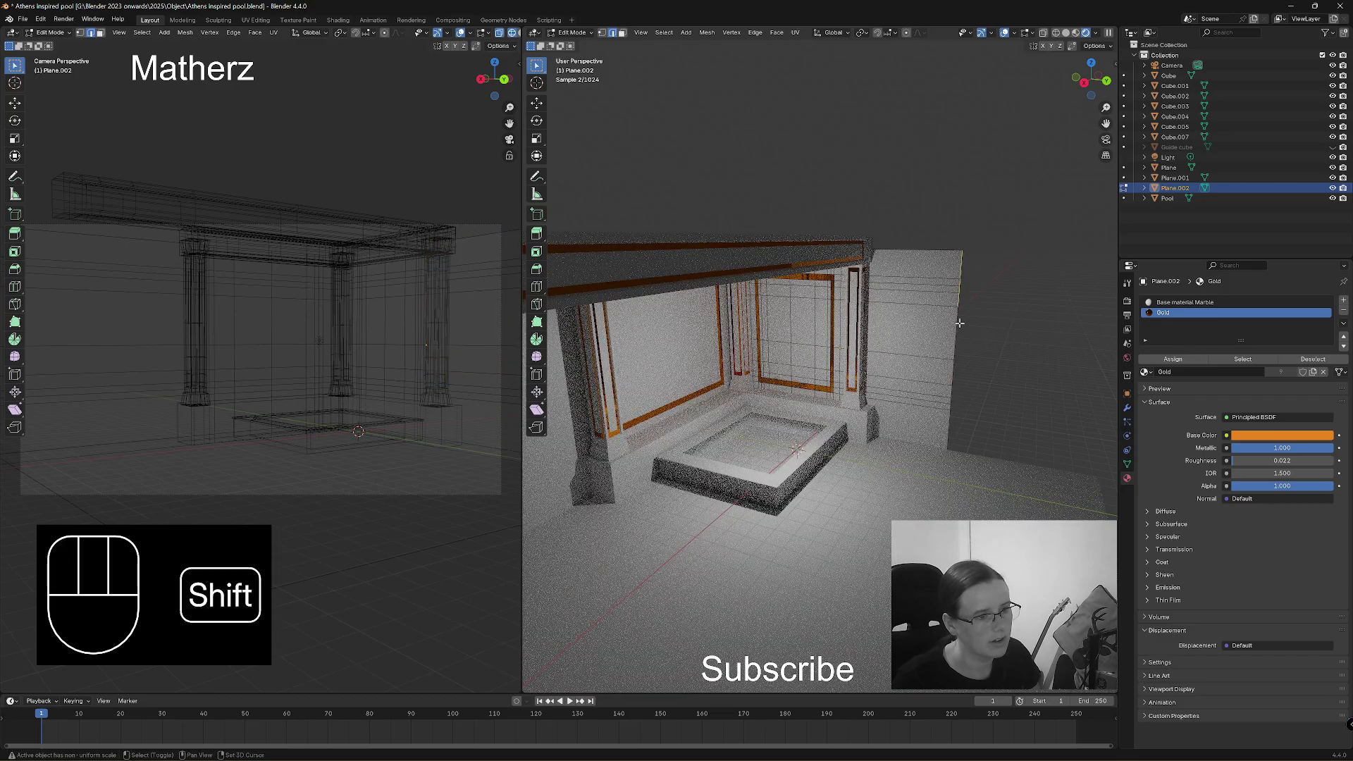
left_click(959, 326, "shift")
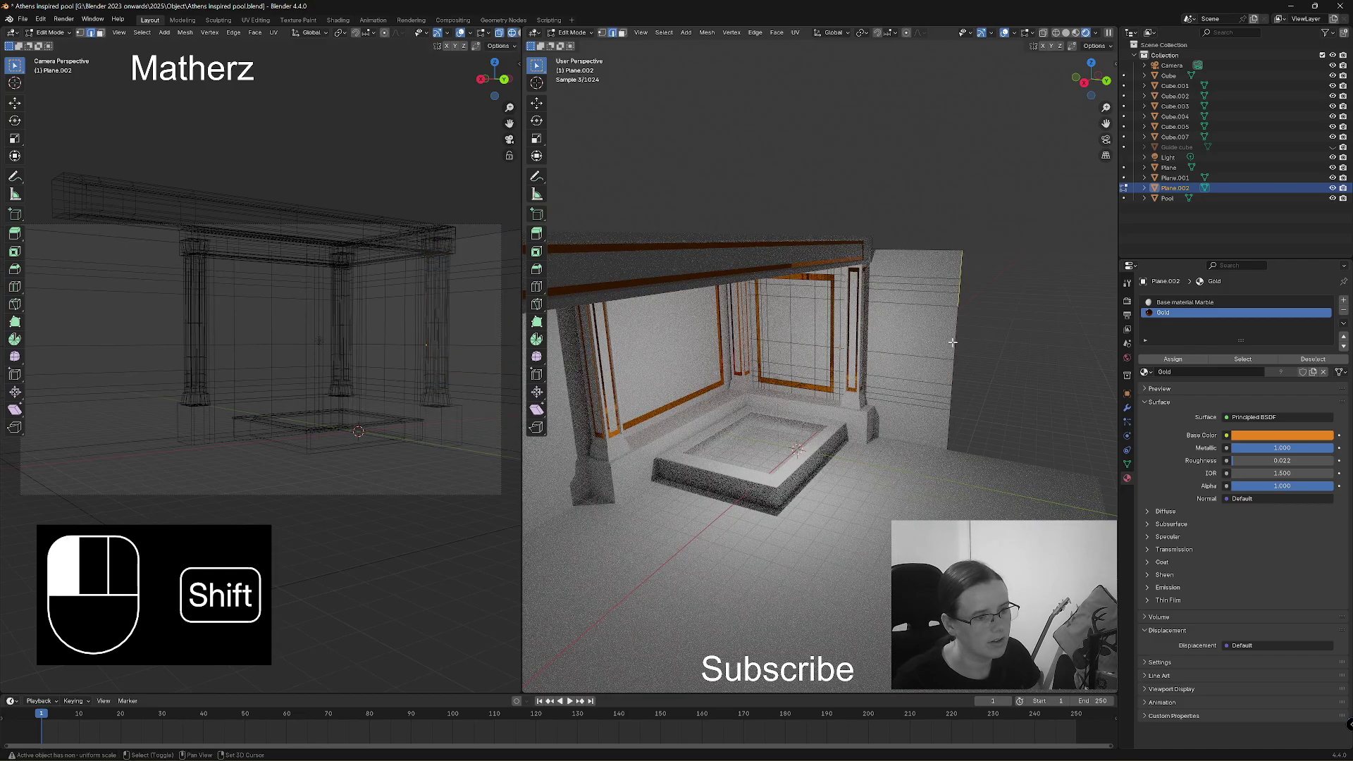
left_click(945, 401, "shift")
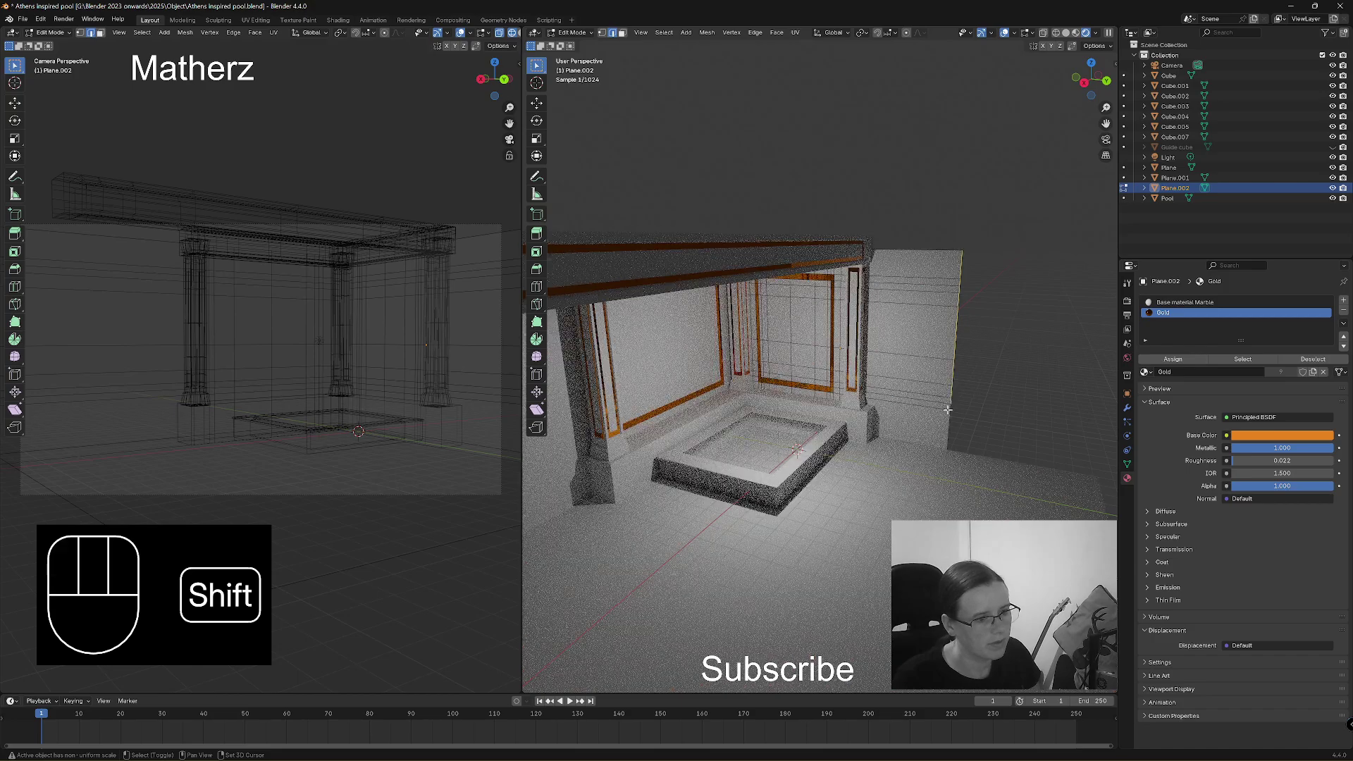
left_click(950, 410, "shift")
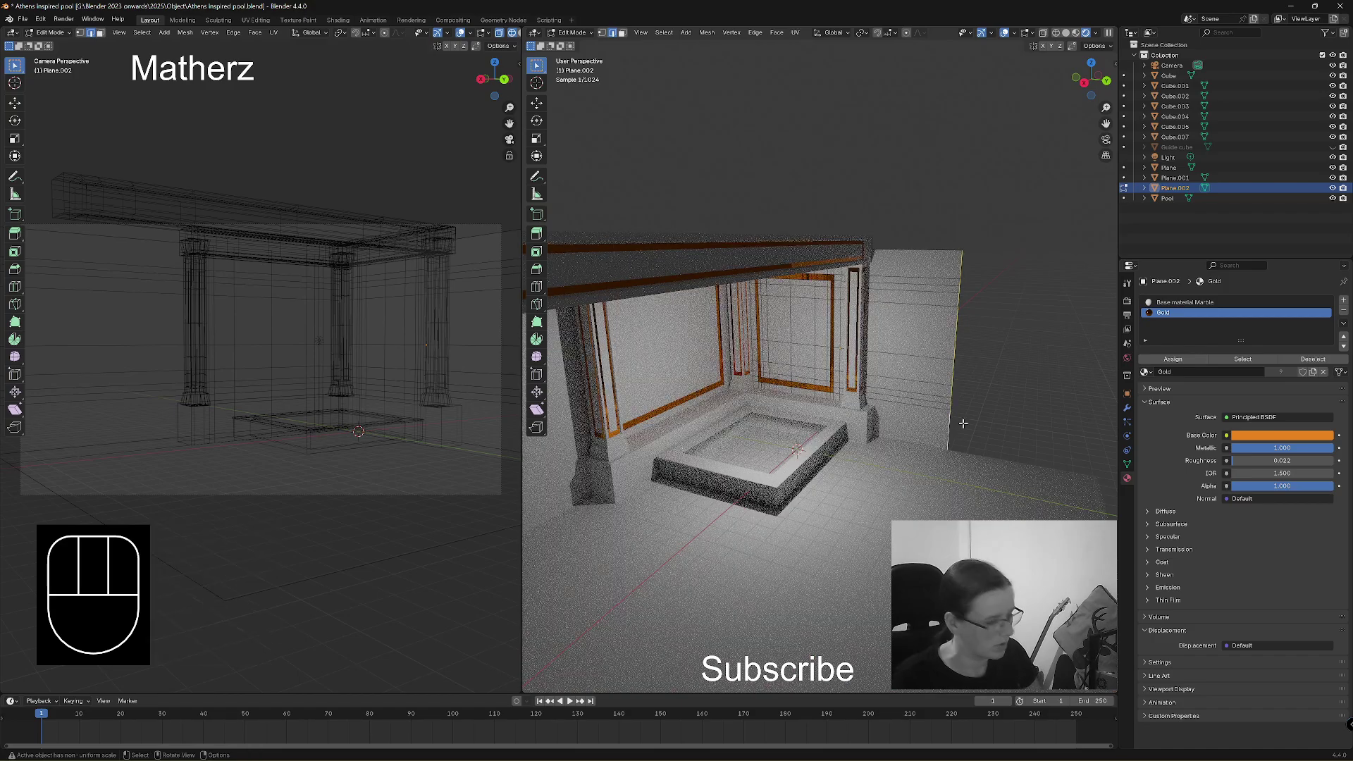
key("e")
middle_click_drag(1090, 449, 1115, 451)
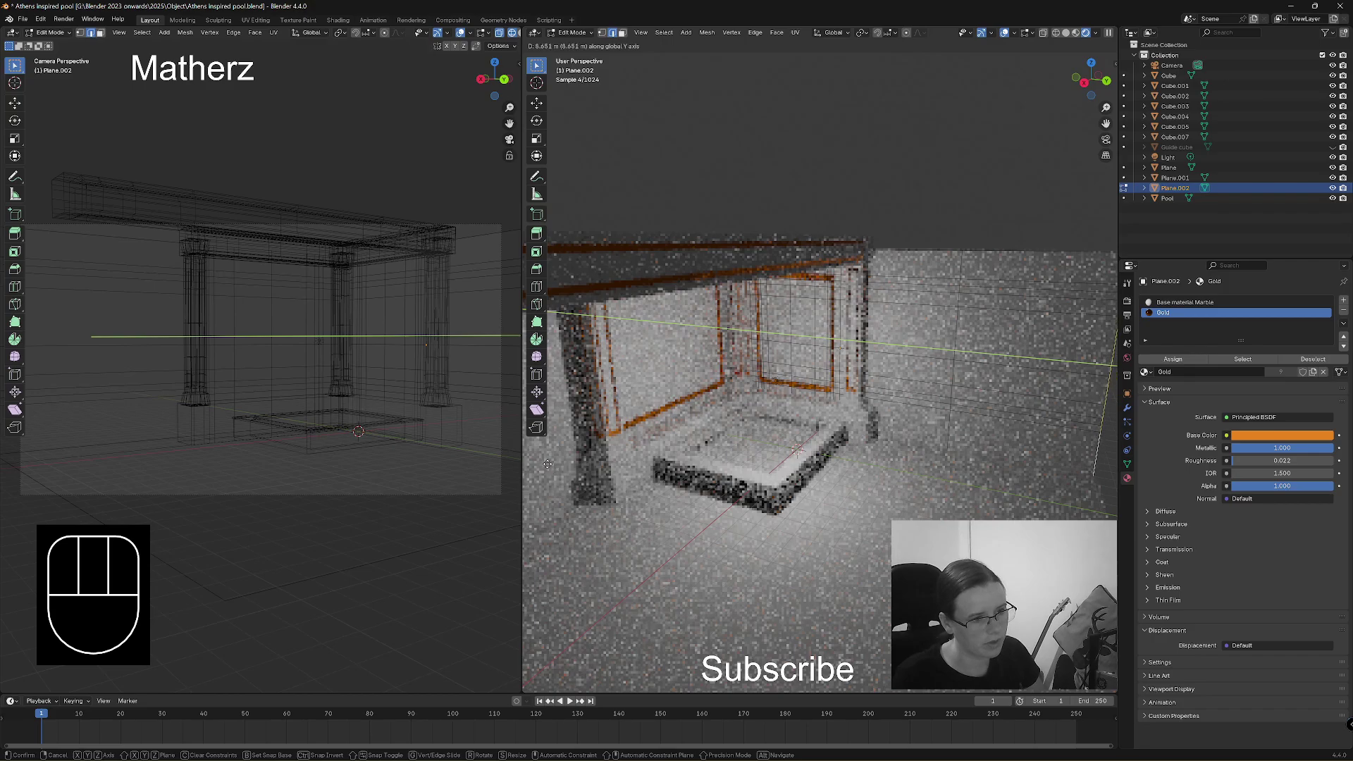
left_click(554, 469)
Return to Object Mode and delete the point light above the pool.
left_click_drag(573, 47, 573, 25)
left_click(572, 31)
left_click(574, 30)
left_click(829, 141)
middle_click_drag(761, 415, 901, 420)
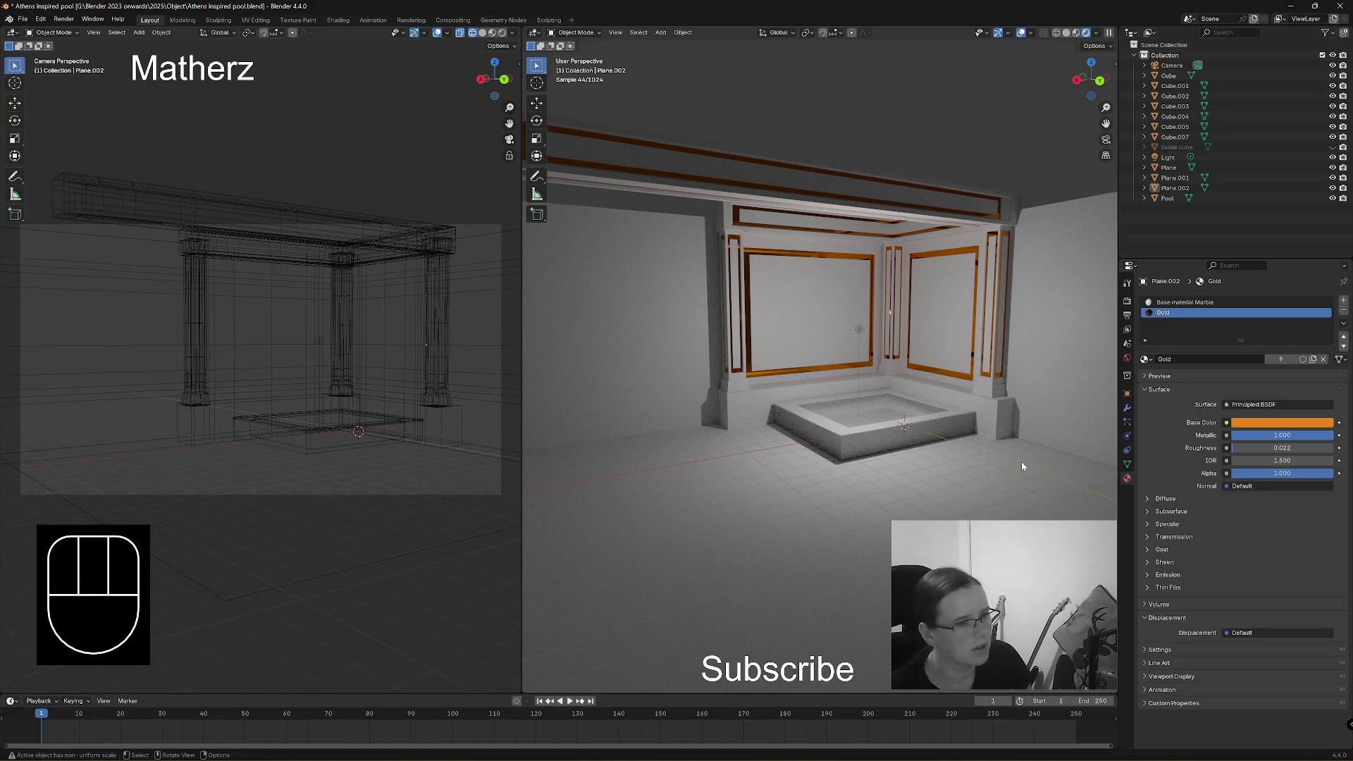
left_click(858, 329)
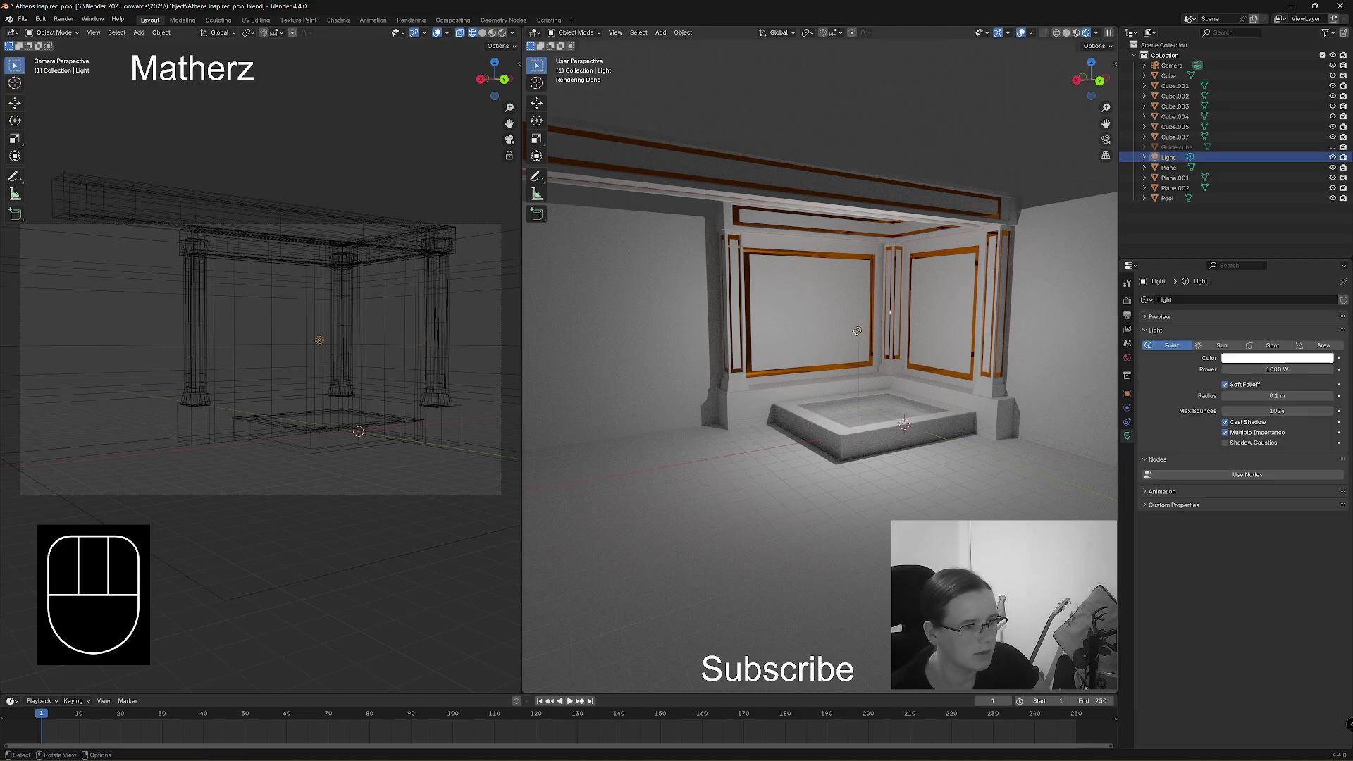
key("Delete")
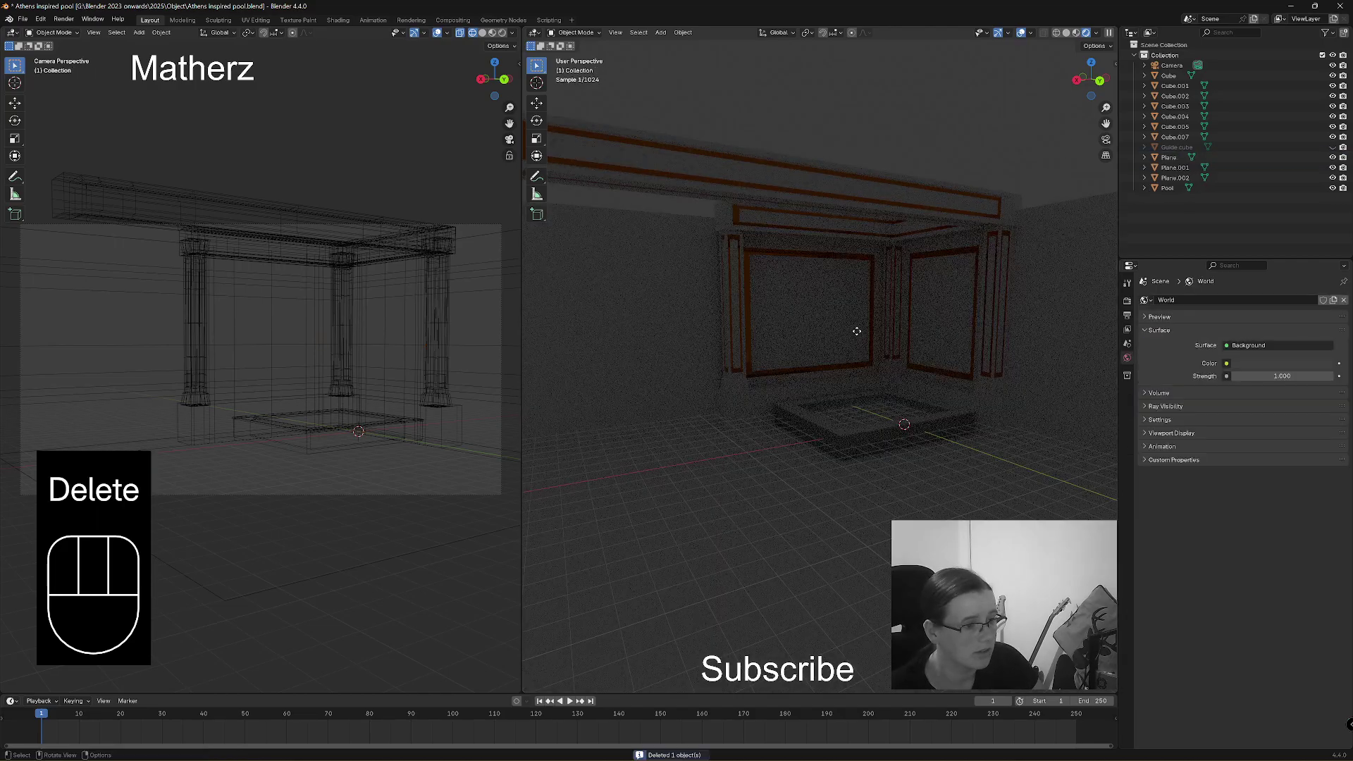
In Solid shading, delete the short beam spanning the two columns along the back wall.
left_click(1066, 33)
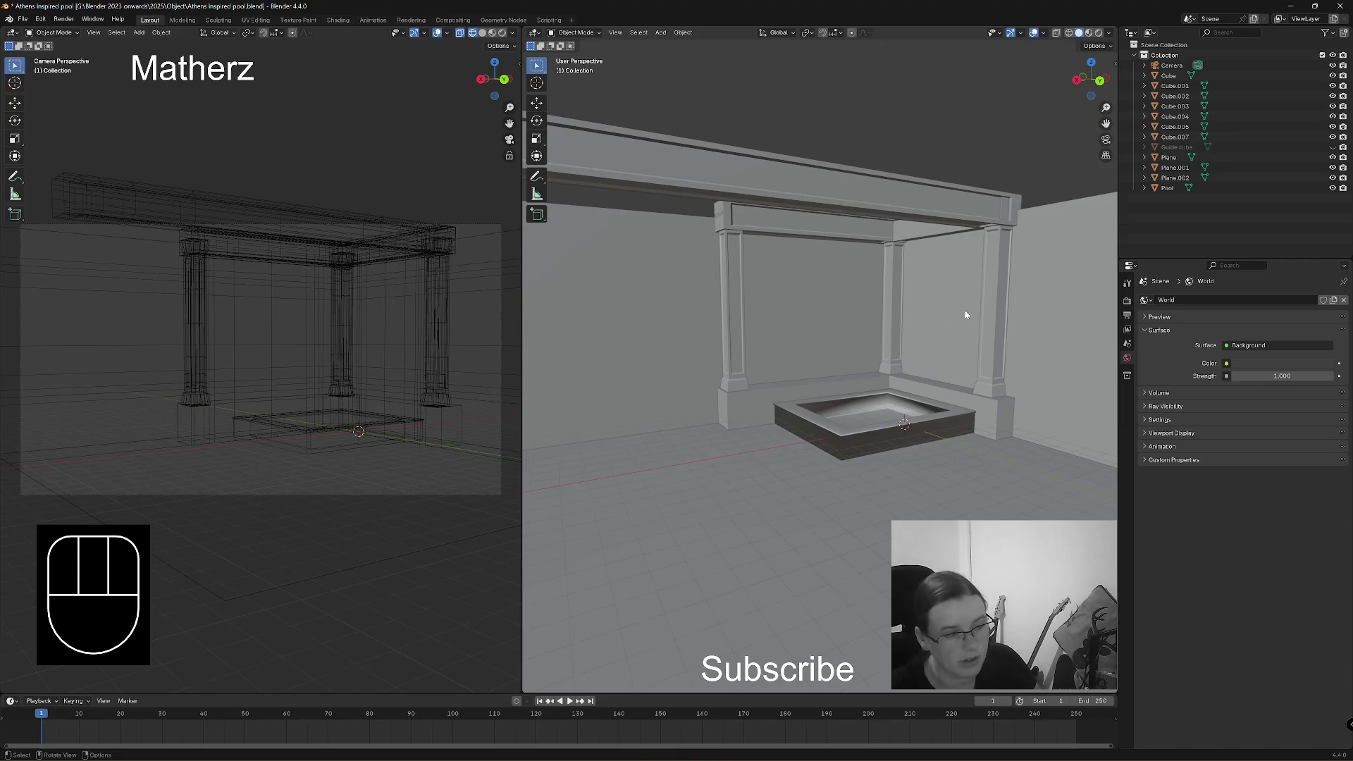
middle_click_drag(922, 339, 851, 295)
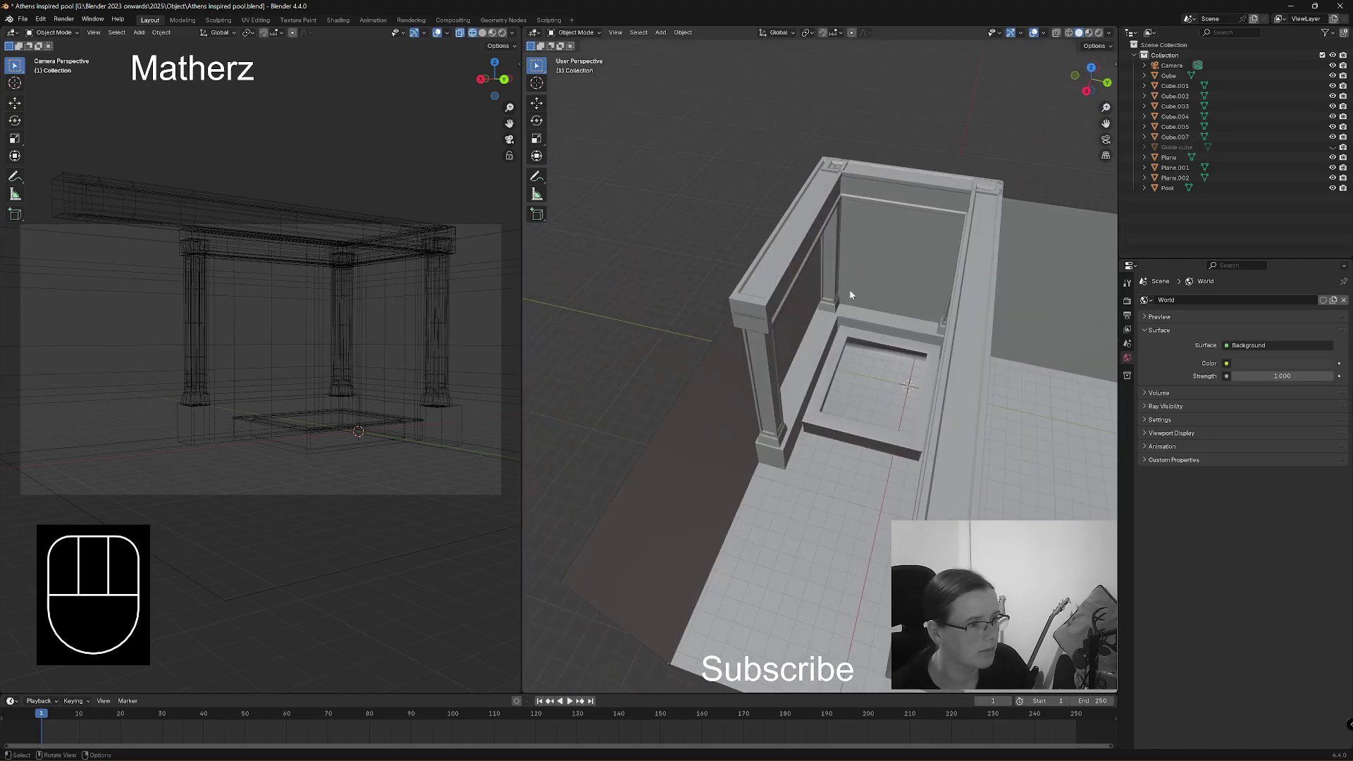
left_click(792, 247)
key("Delete")
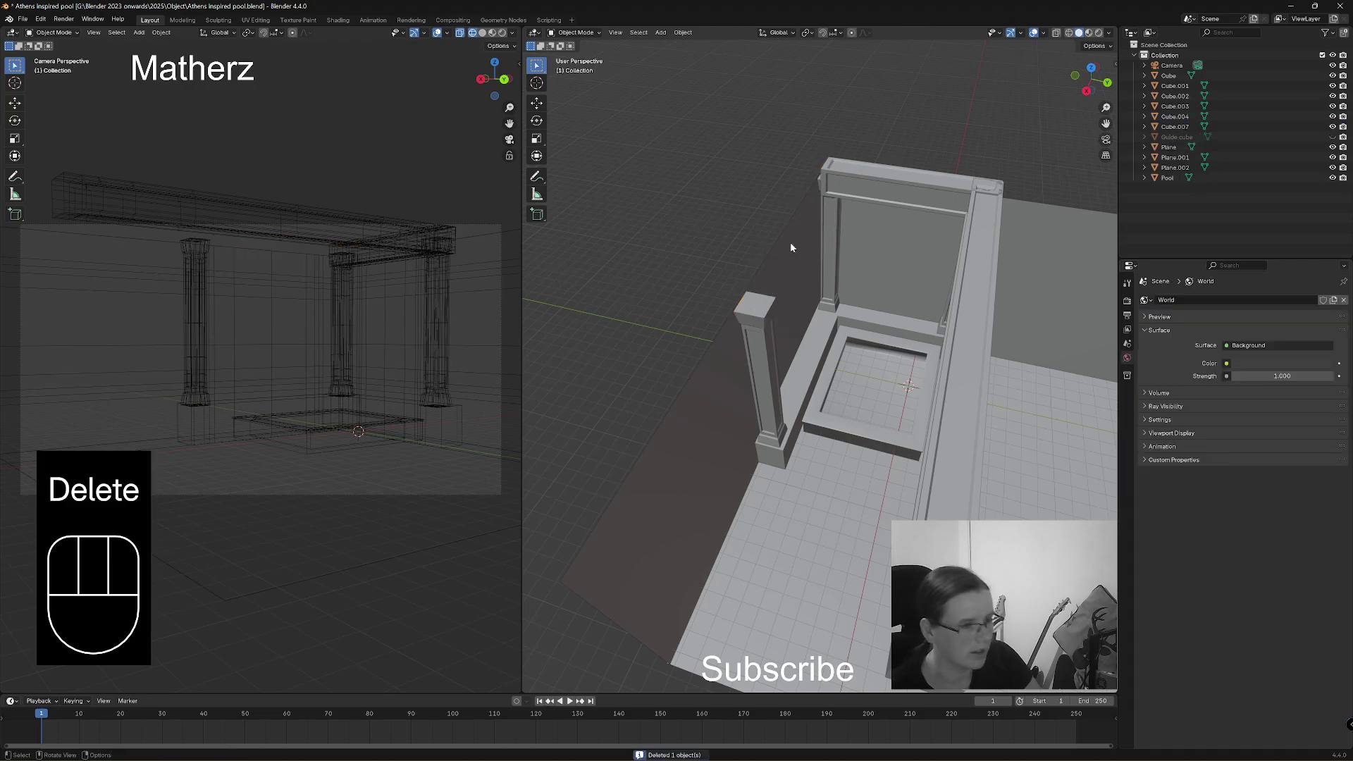
Duplicate the long beam and move the copy along the Y axis onto the columns along the back wall.
left_click(972, 291)
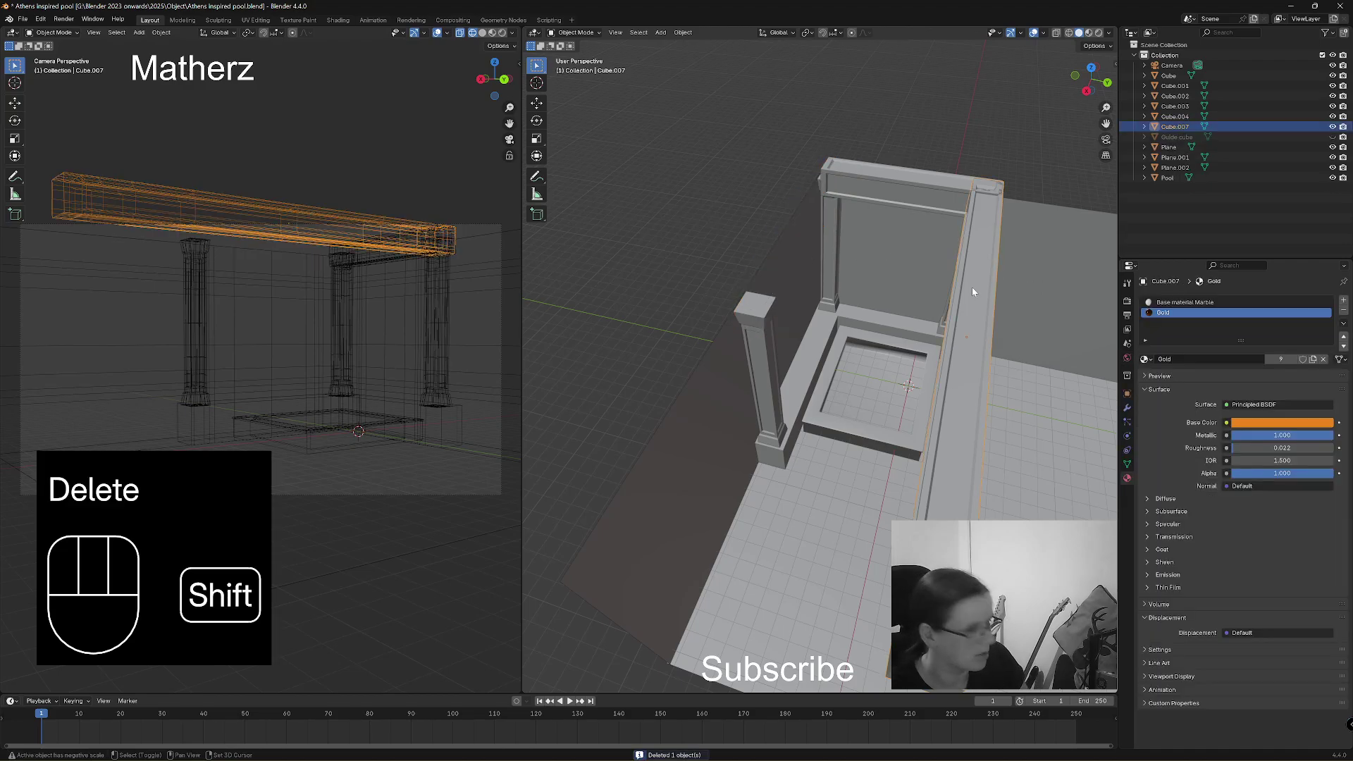
key("shift+d")
middle_click(937, 275)
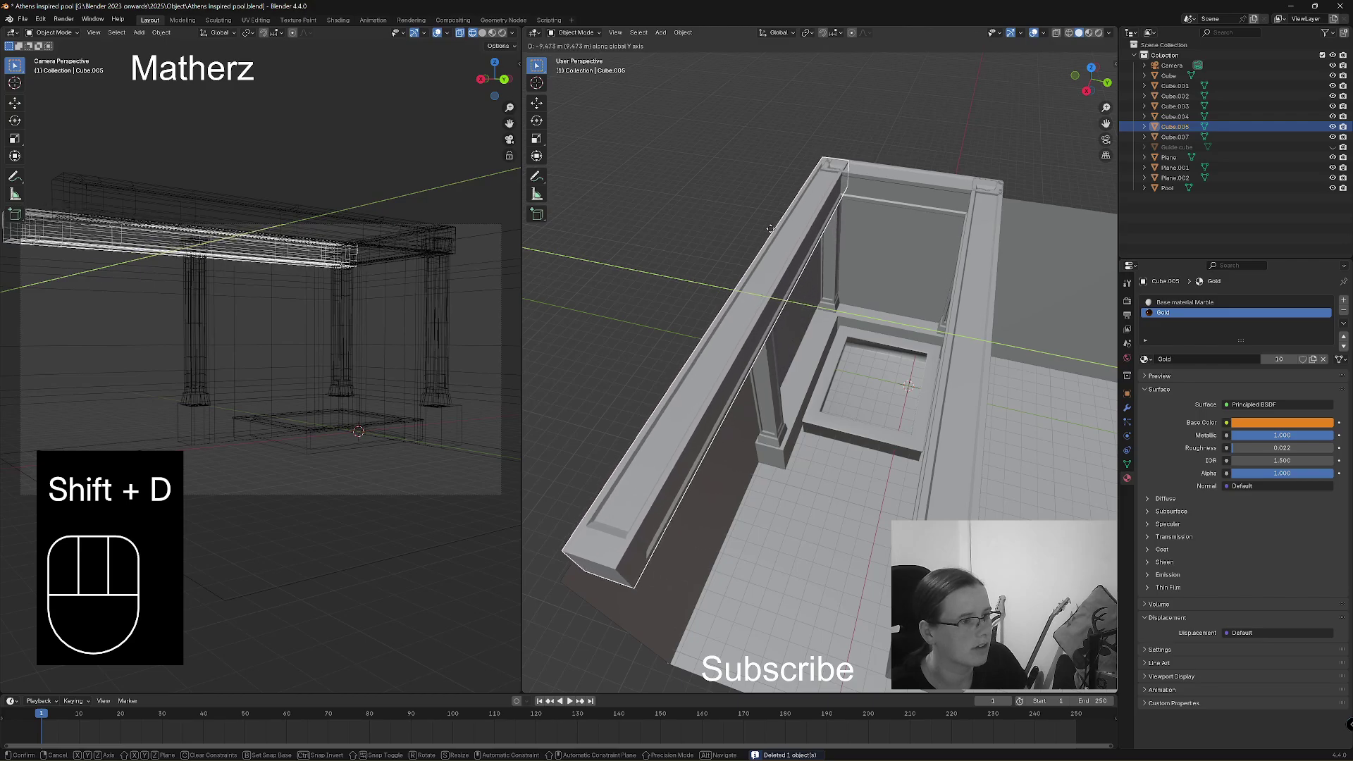
left_click(778, 237)
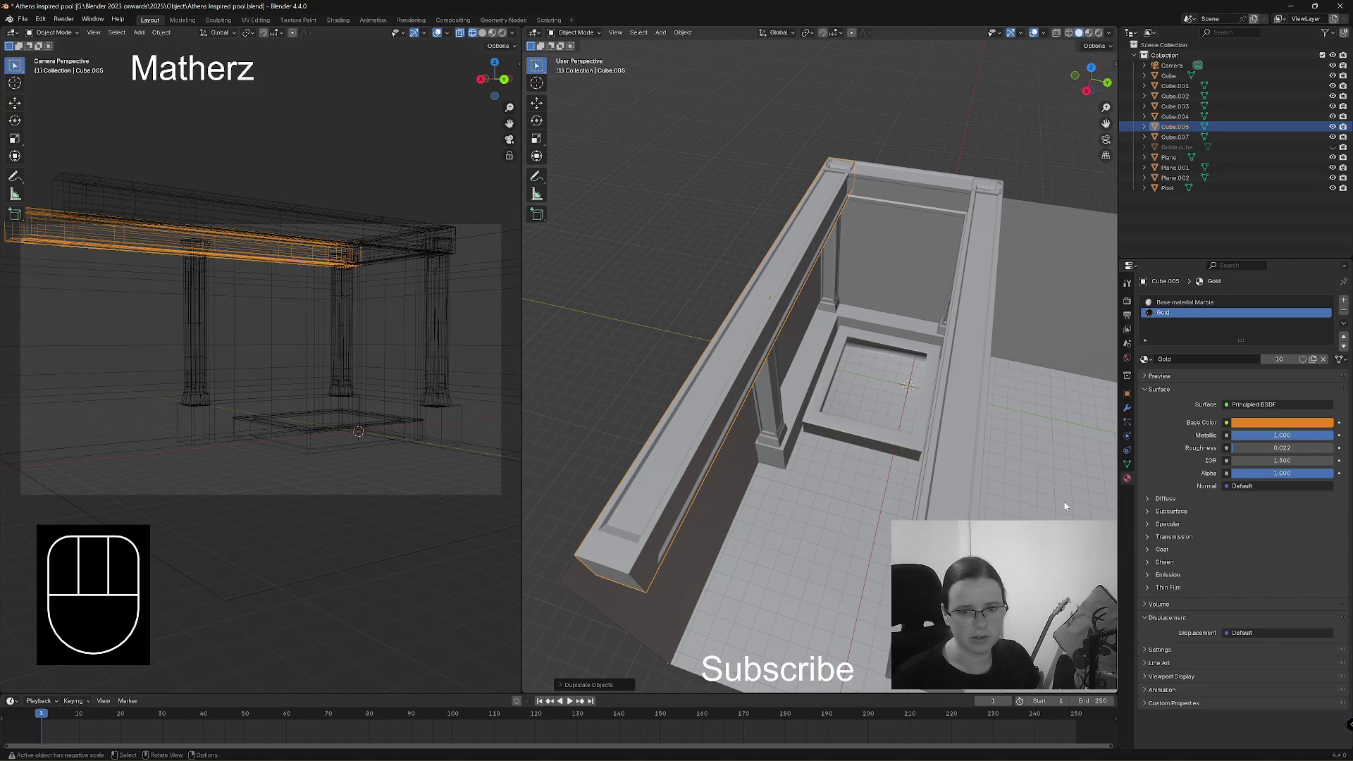
Duplicate the floor plane and raise the copy about 14.13 m along the Z axis to form a ceiling above the beams.
middle_click_drag(1045, 461, 719, 530)
left_click(718, 530)
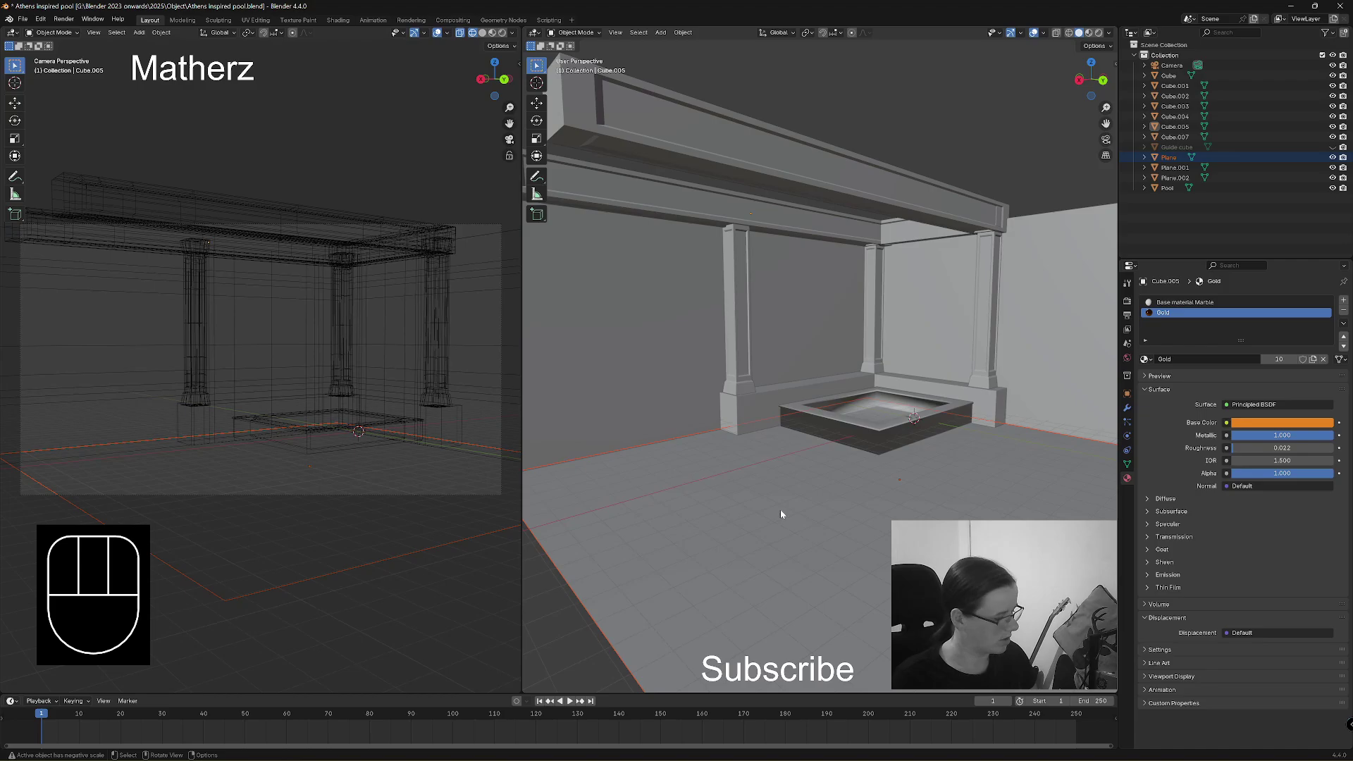
key("shift+d")
middle_click(821, 487)
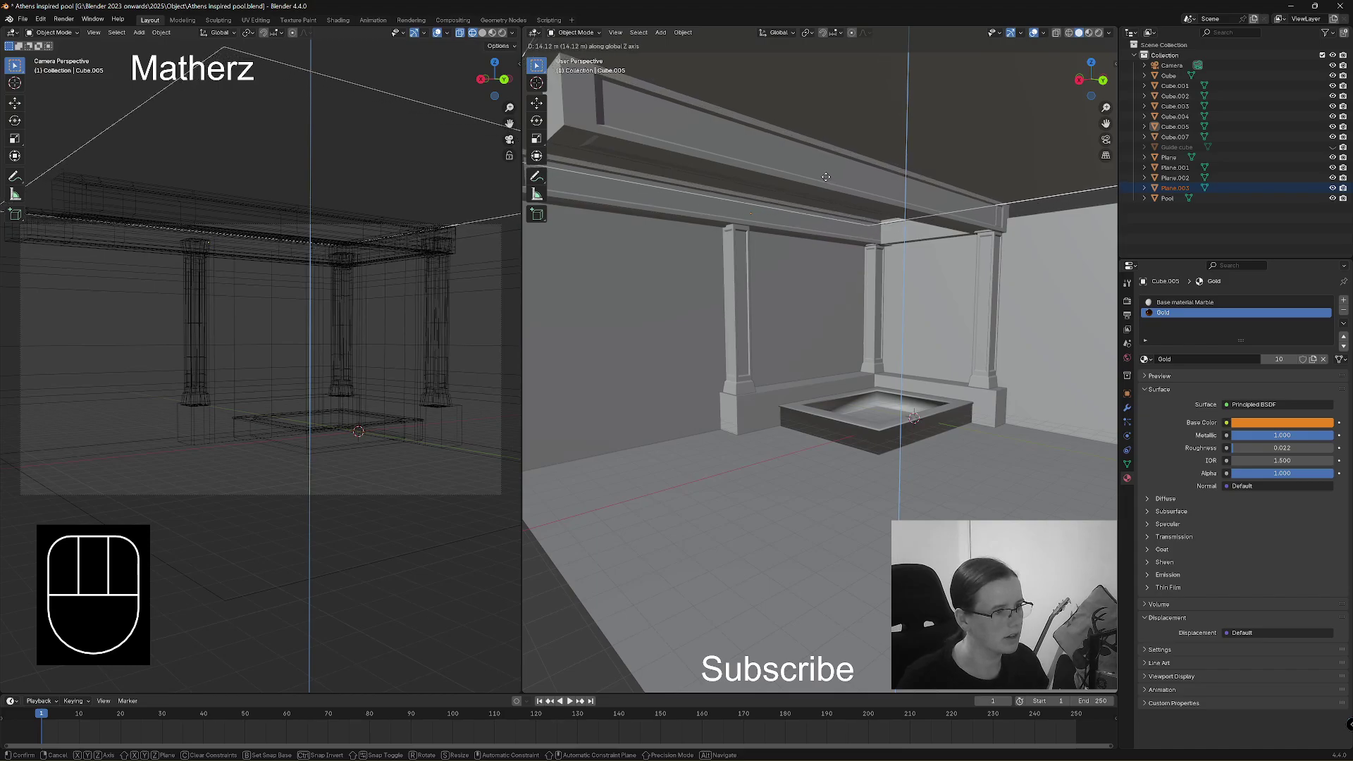
left_click(826, 177)
scroll(869, 361, "down", 8)
scroll(861, 351, "down", 2)
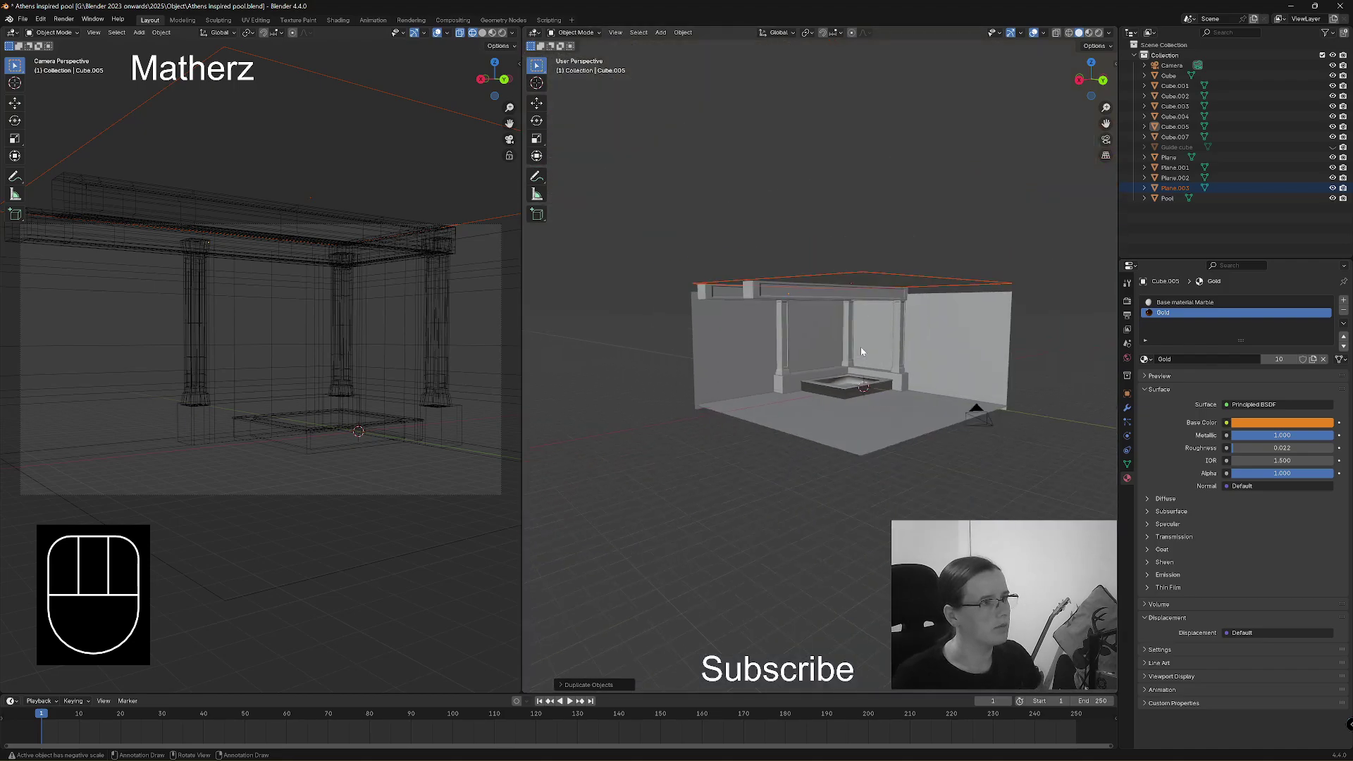
Add a mesh cylinder at the 3D cursor in the pool.
left_click(661, 33)
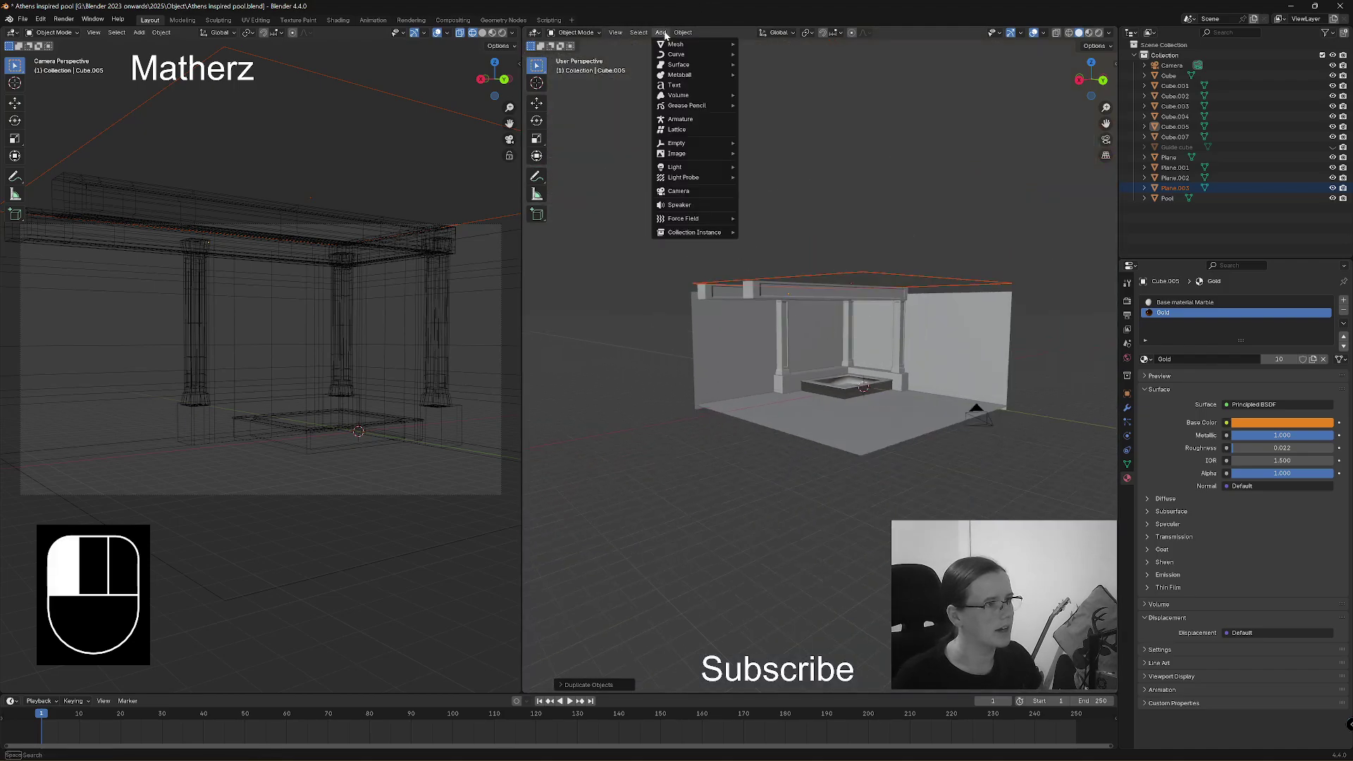
mouse_move(677, 44)
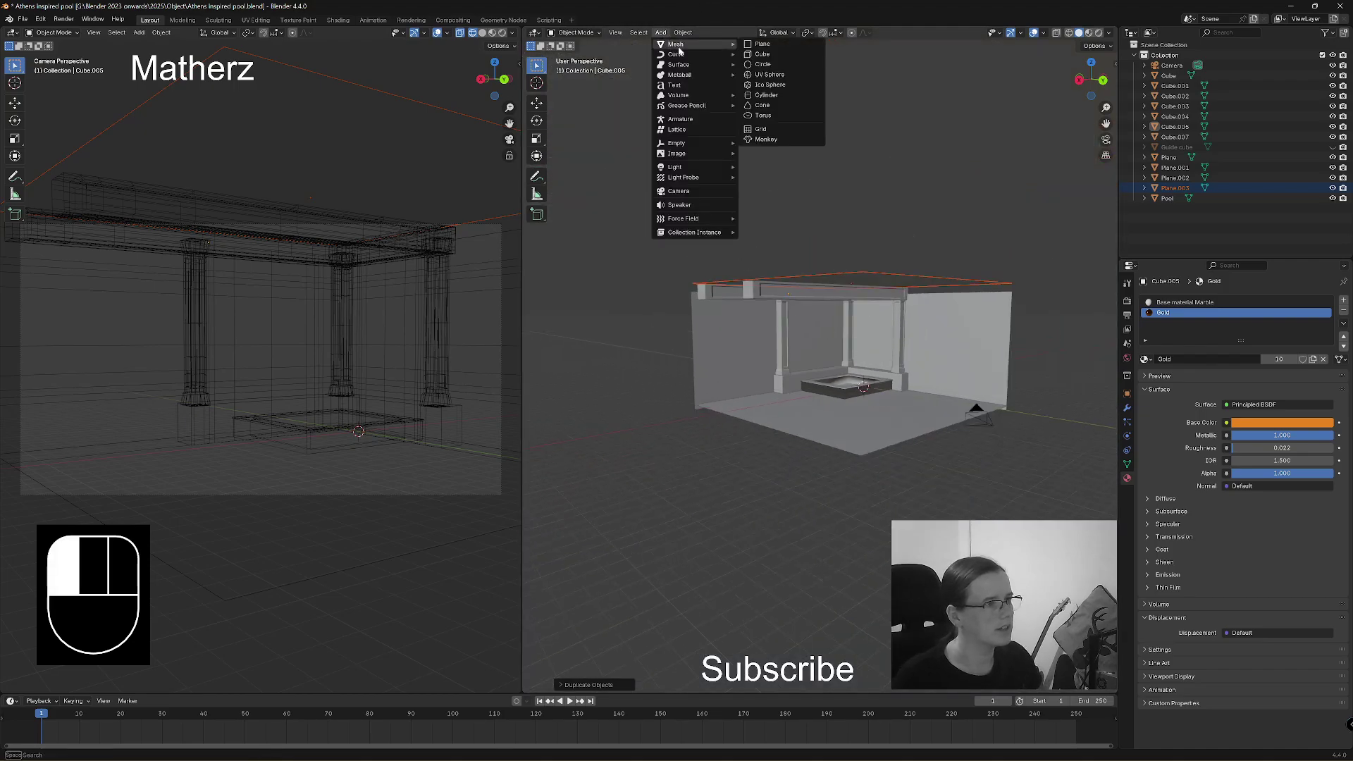
left_click(789, 95)
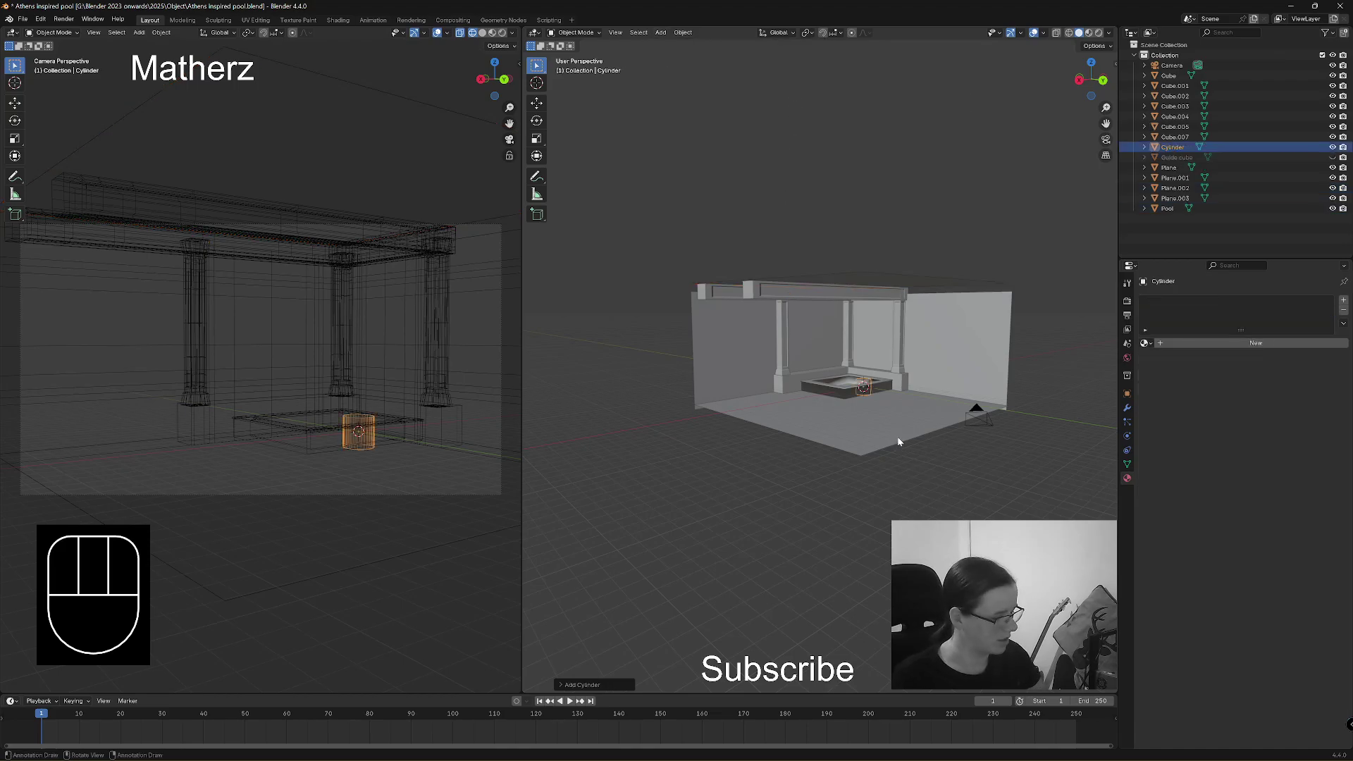
key("g")
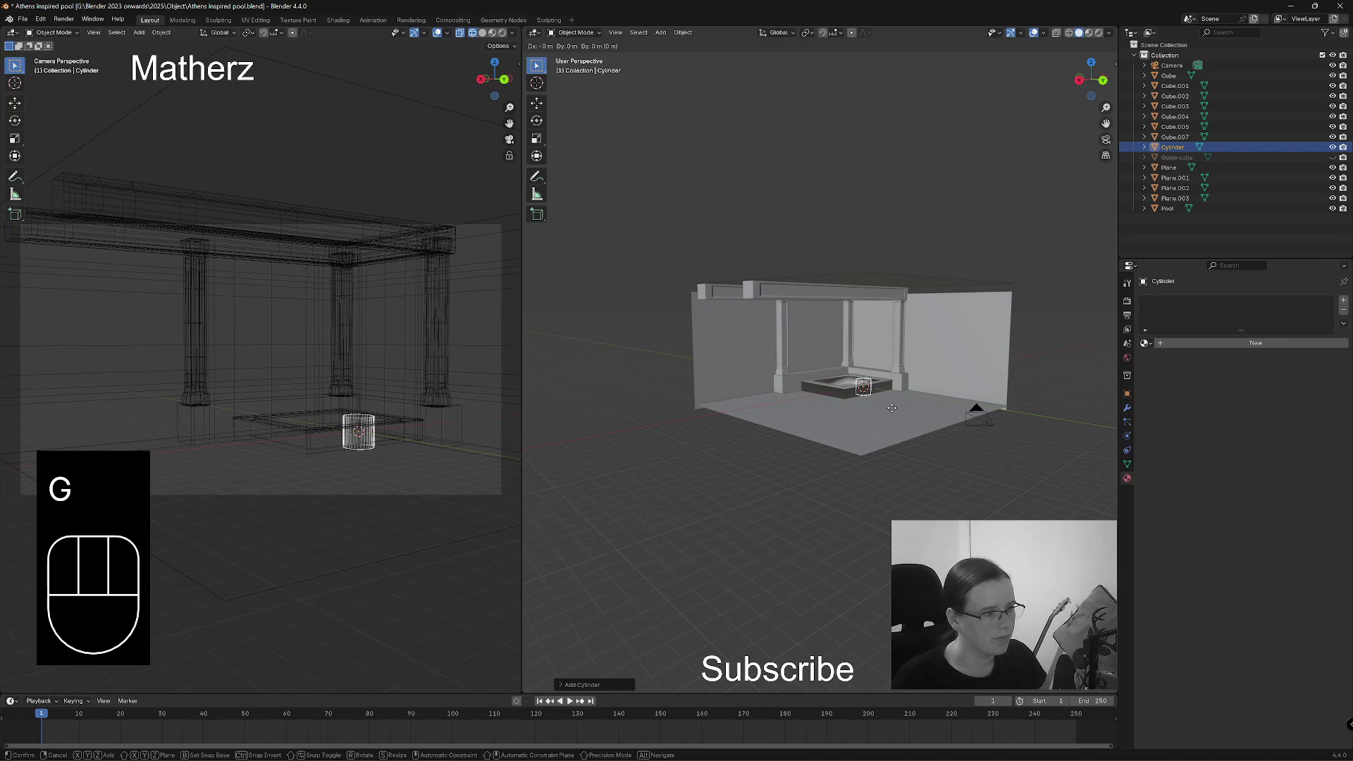
left_click(892, 408)
Raise the cylinder along the Z axis so it floats above the pool.
scroll(895, 416, "up", 5)
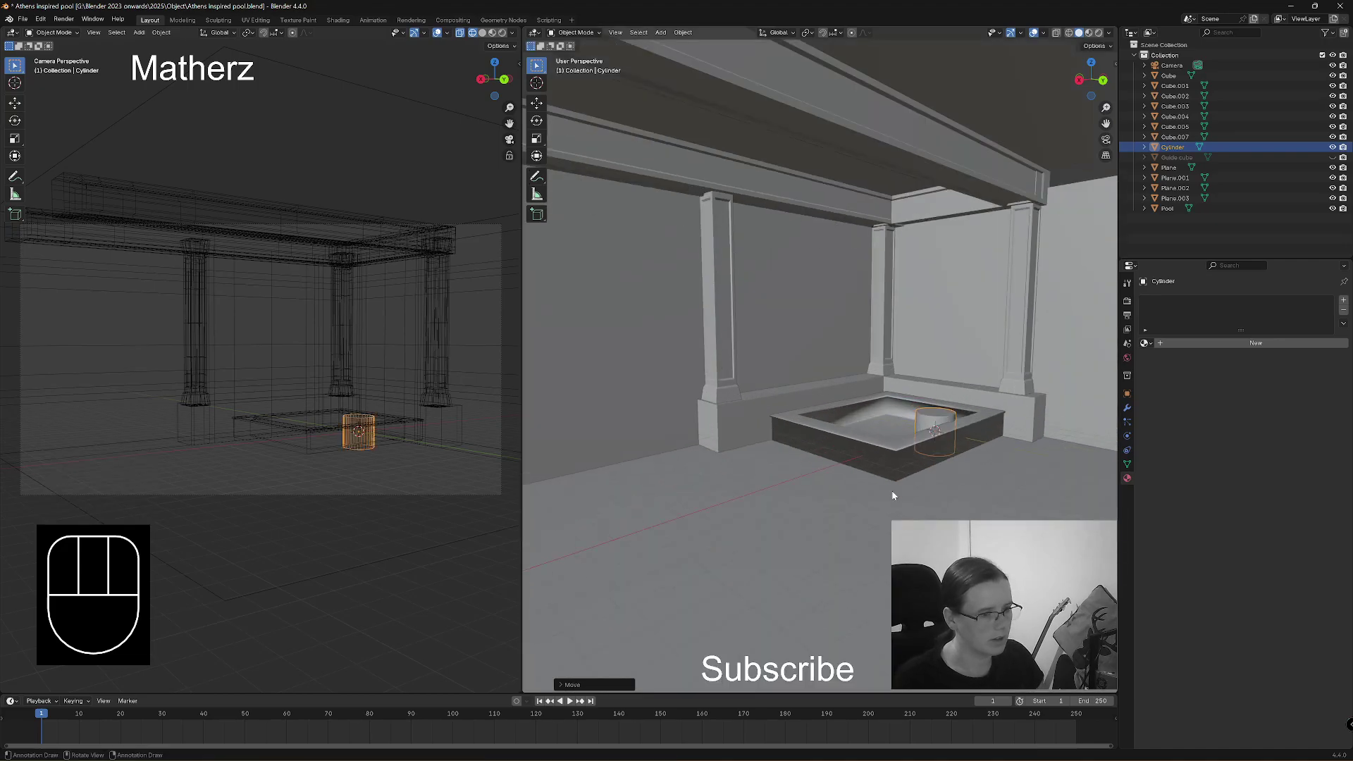
key("g")
middle_click_drag(915, 484, 924, 409)
left_click(927, 403)
middle_click_drag(961, 324, 857, 393, "shift")
scroll(821, 388, "up", 4)
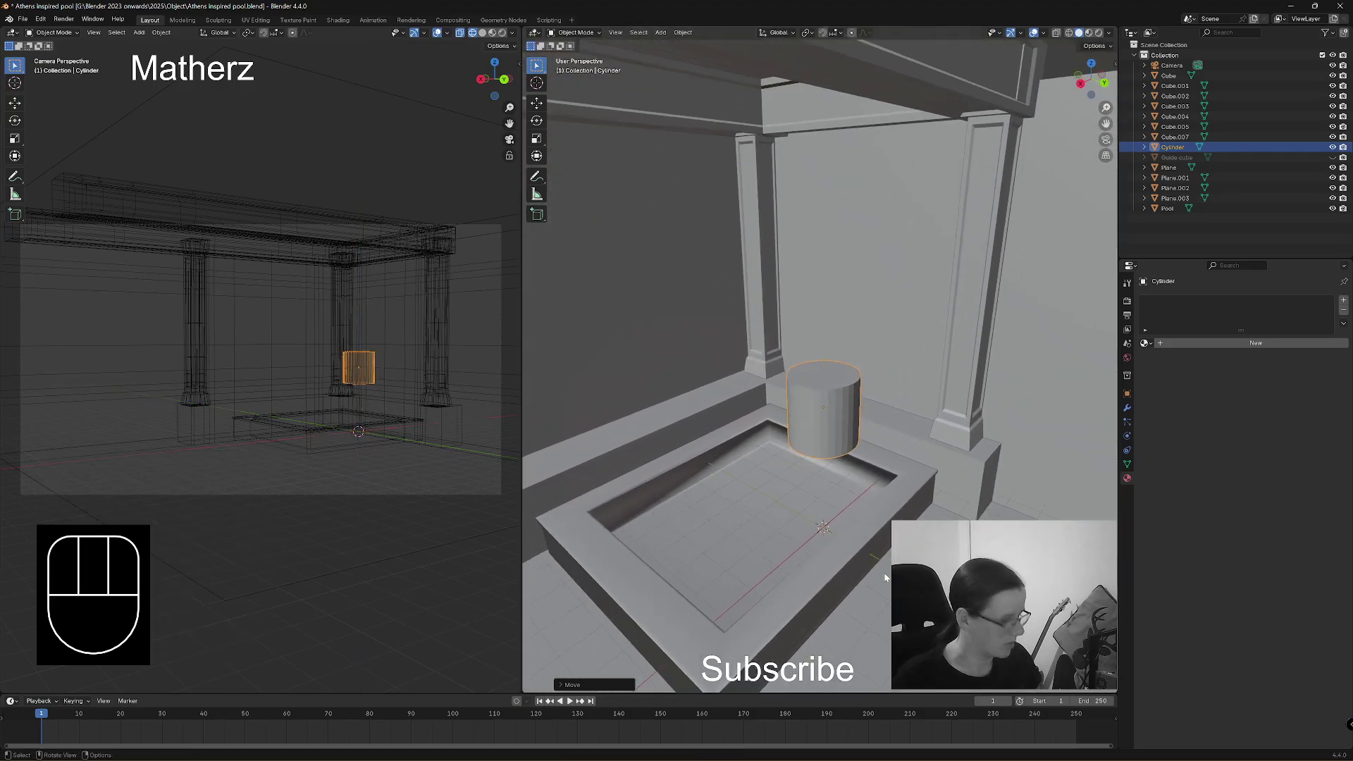
Flatten the cylinder along the Z axis to about 0.23 of its height, making a thin disc.
key("s")
middle_click_drag(871, 585, 842, 454)
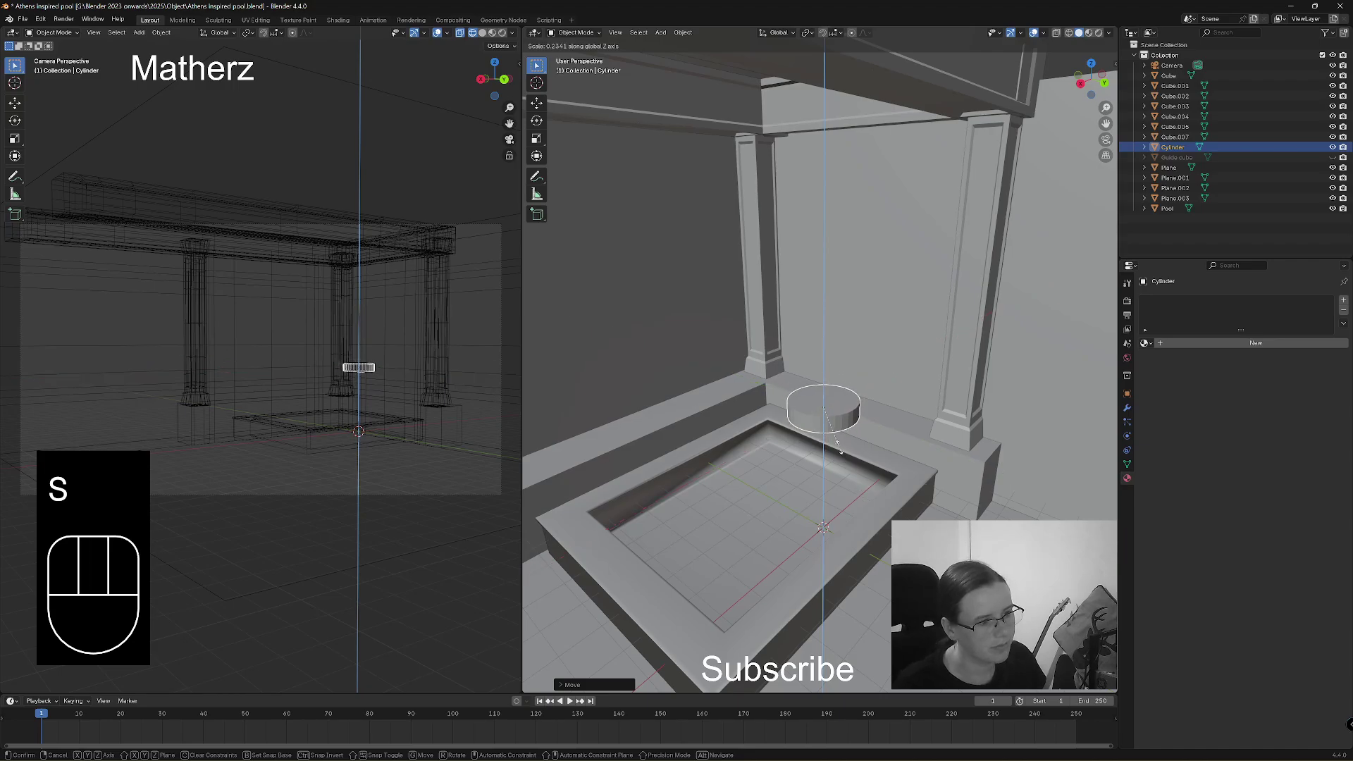
left_click(837, 441)
In the disc's mesh, extrude the top face slightly upward and scale it inward to bevel the upper edge.
left_click(578, 33)
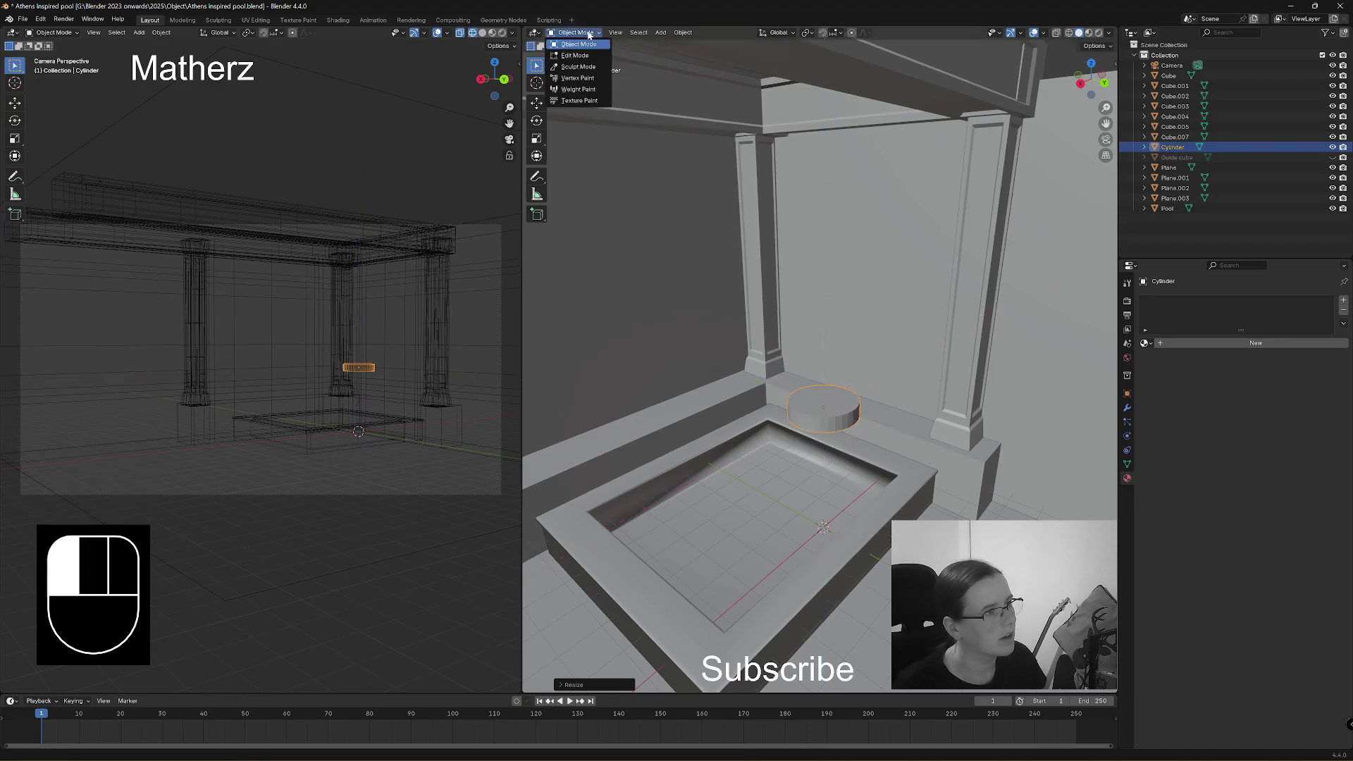
left_click(575, 55)
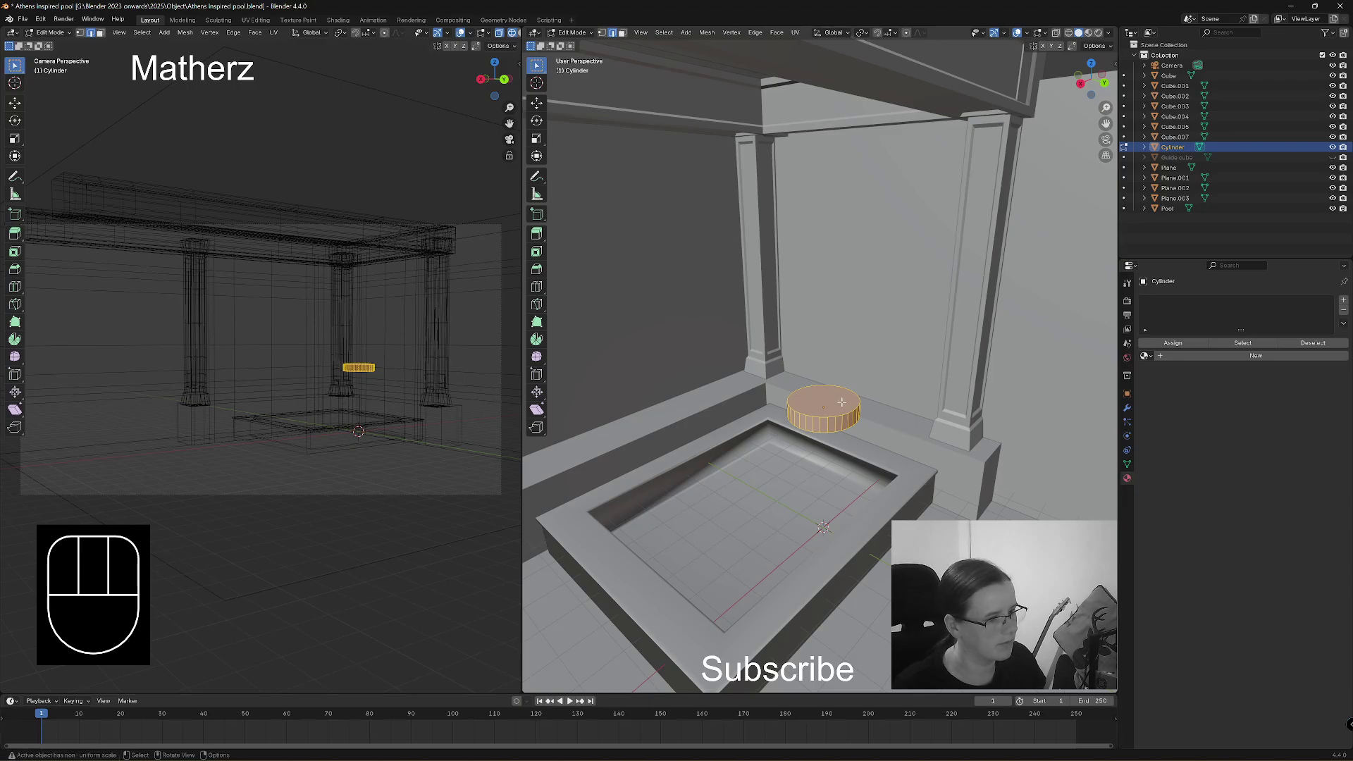
key("alt+a")
left_click(622, 33)
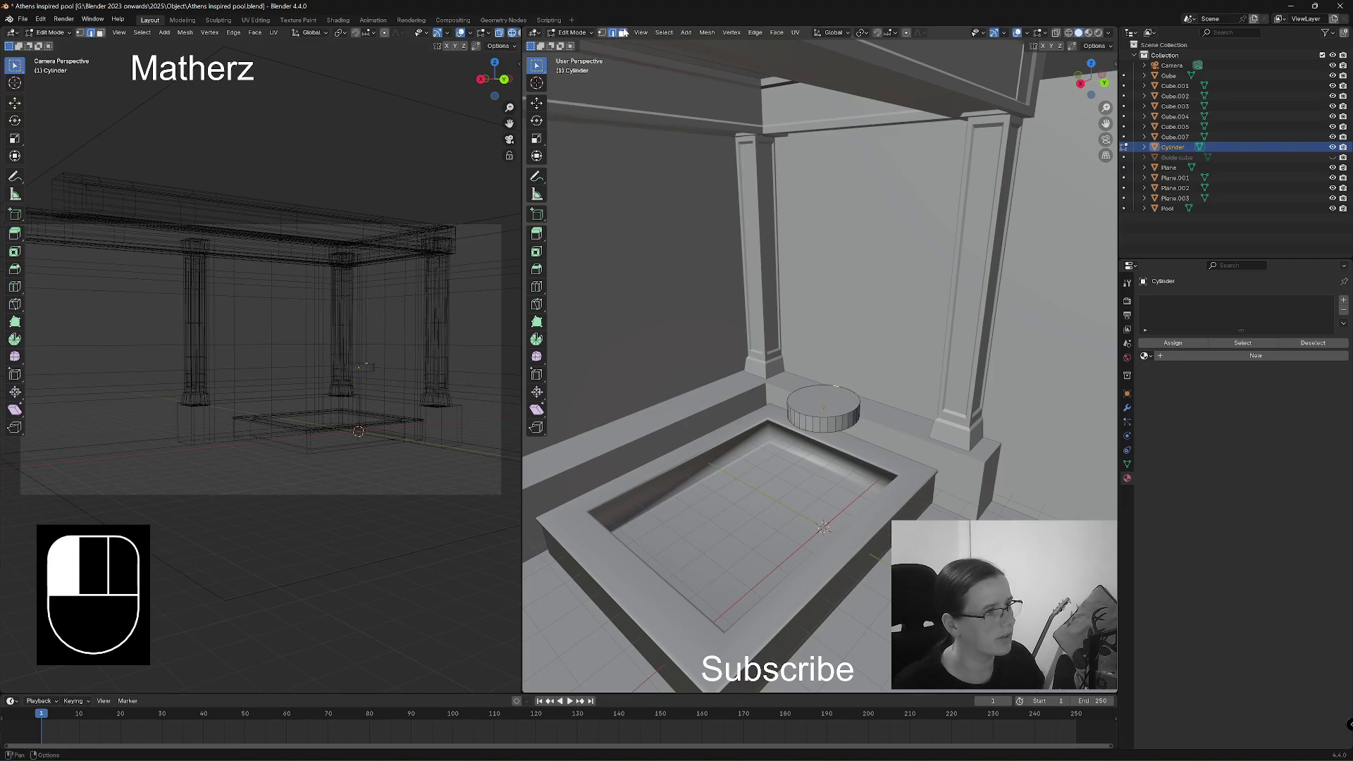
left_click(829, 413)
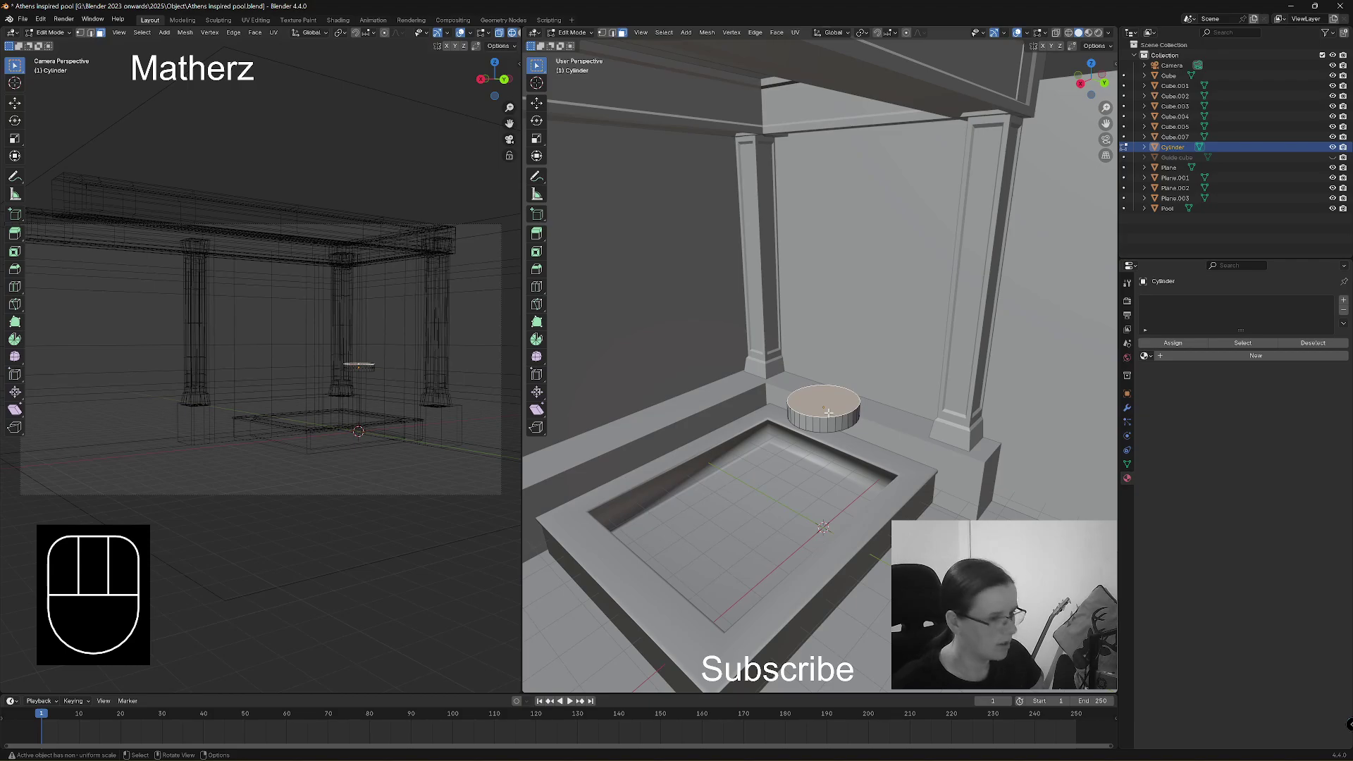
key("e")
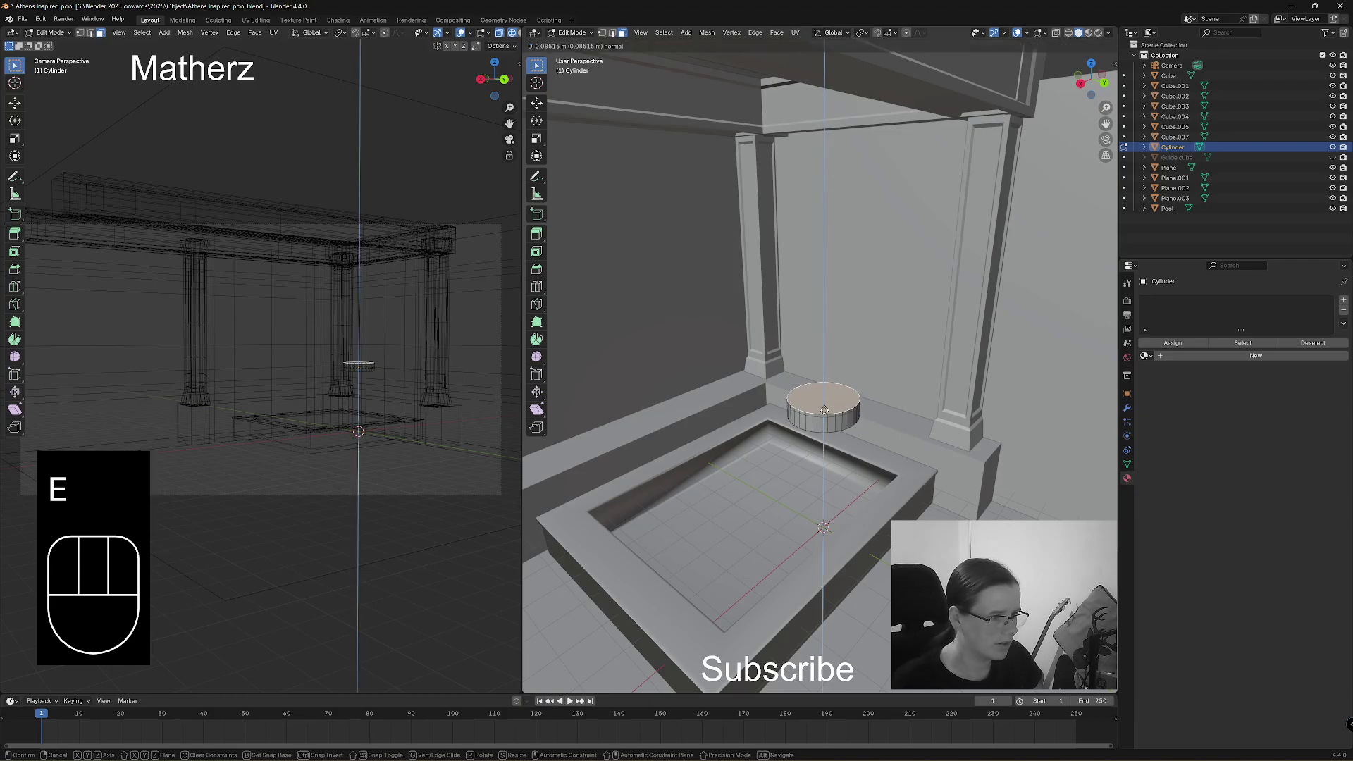
left_click(830, 411)
key("s")
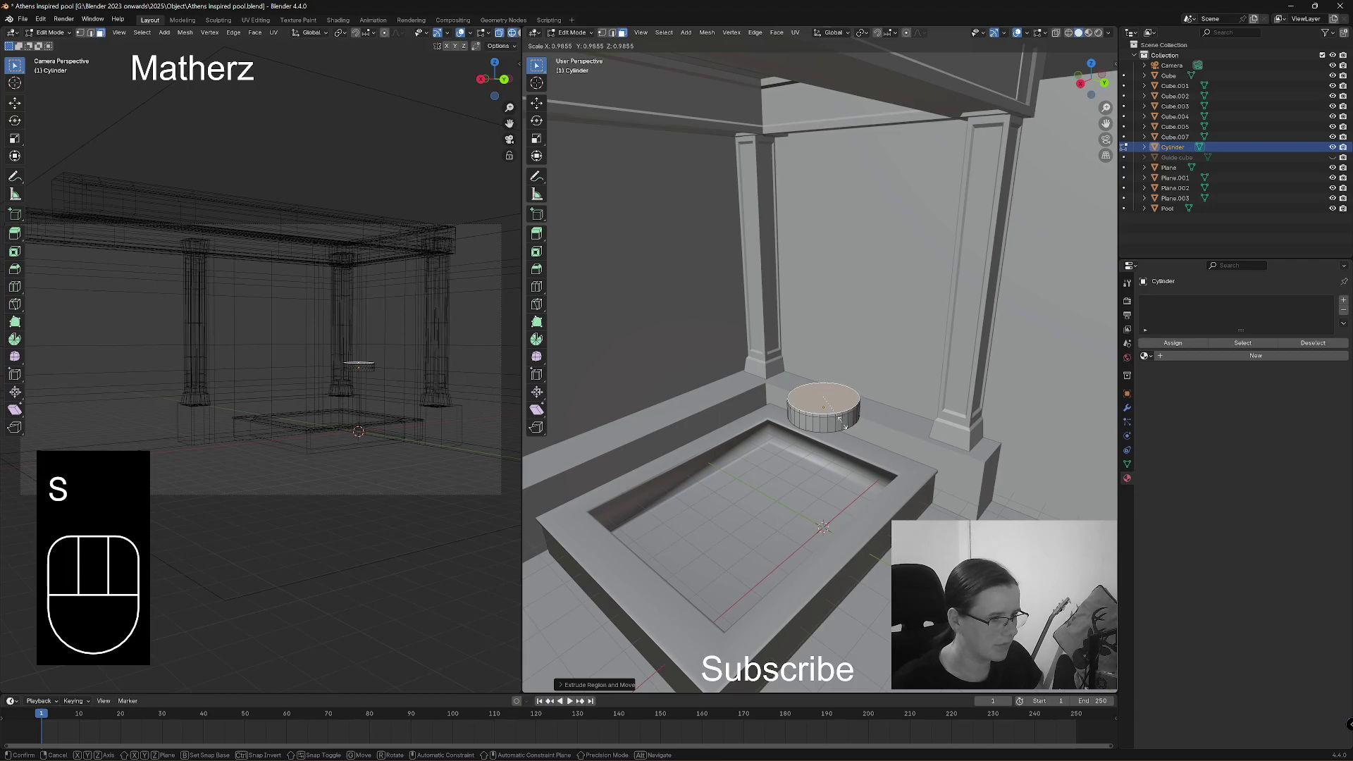
left_click(839, 421)
Extrude the disc's top face again, scale it inward, and extrude it down to form a recess inside the rim.
key("e")
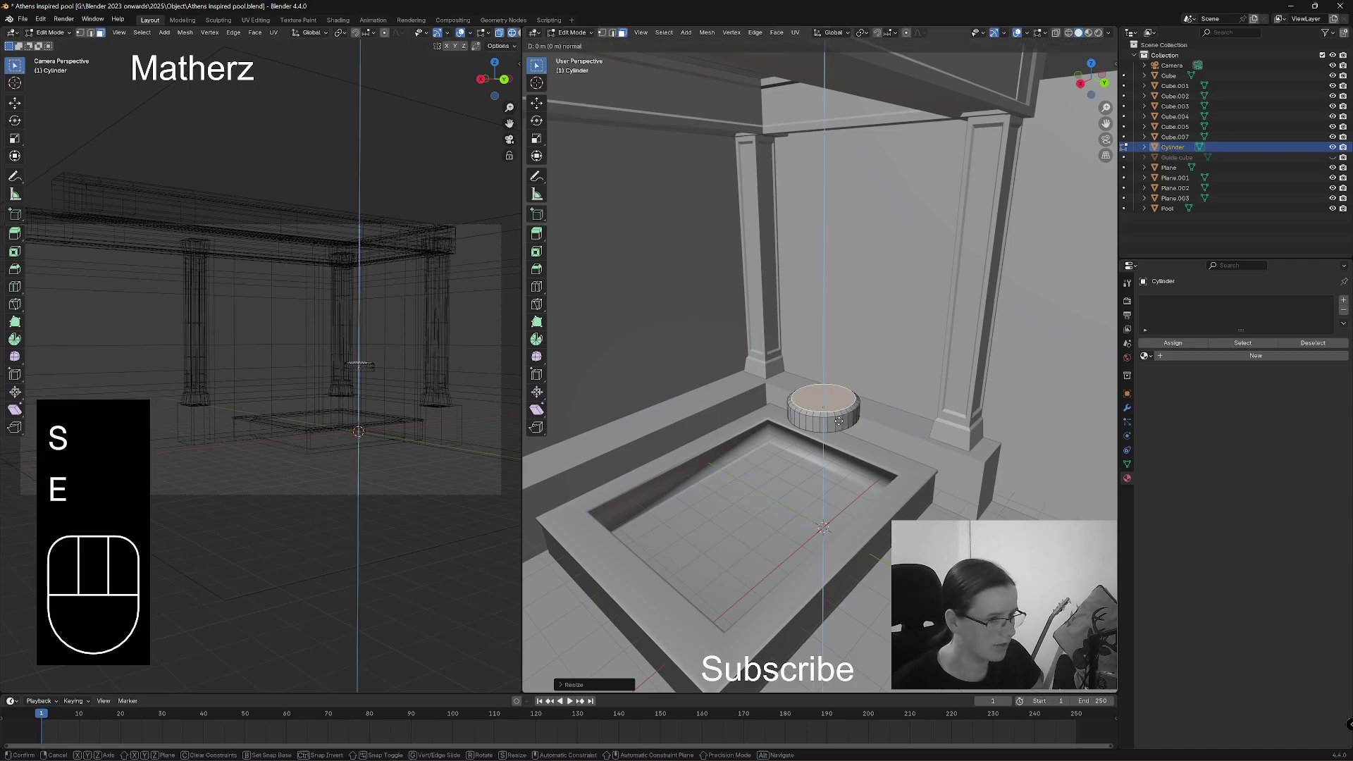
left_click(840, 421)
key("s")
left_click(845, 425)
key("e")
left_click(839, 429)
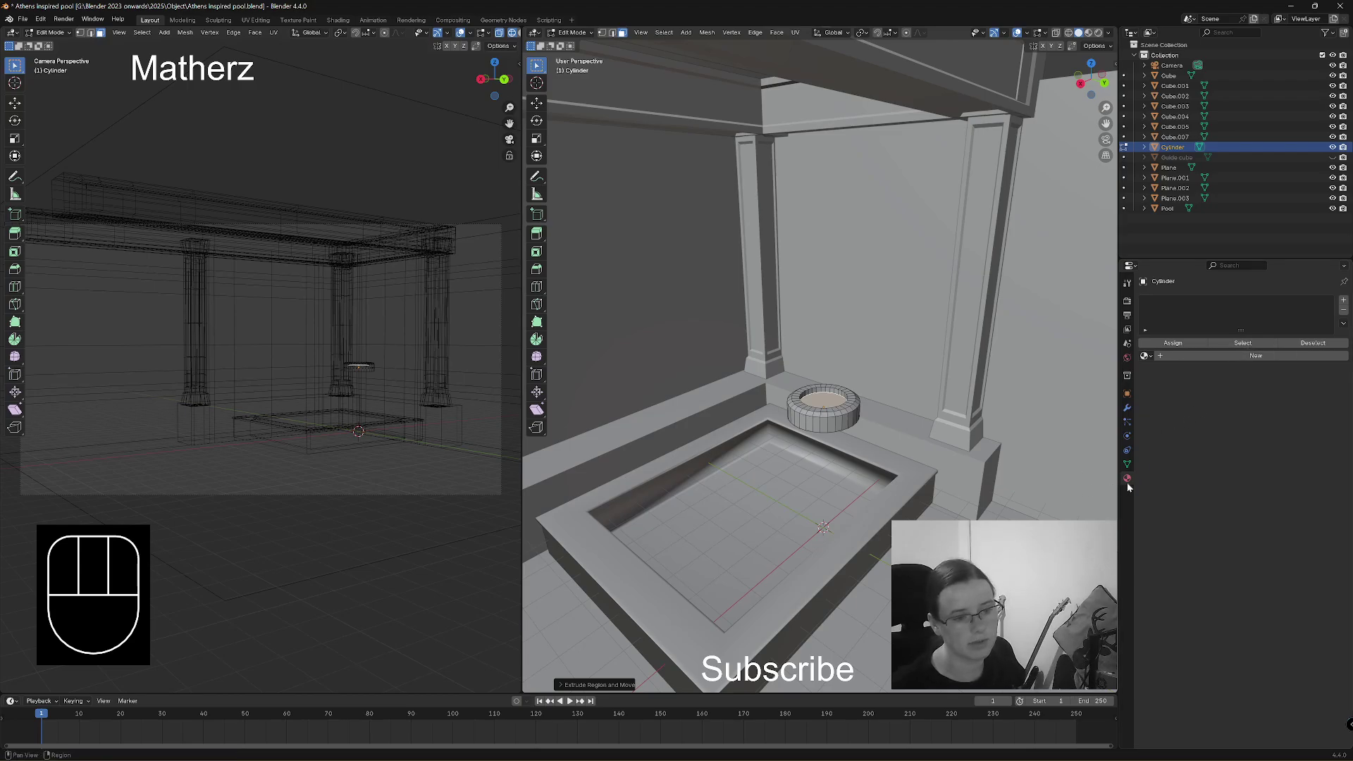
Create a material for the disc and name it Base light black.
left_click(1264, 356)
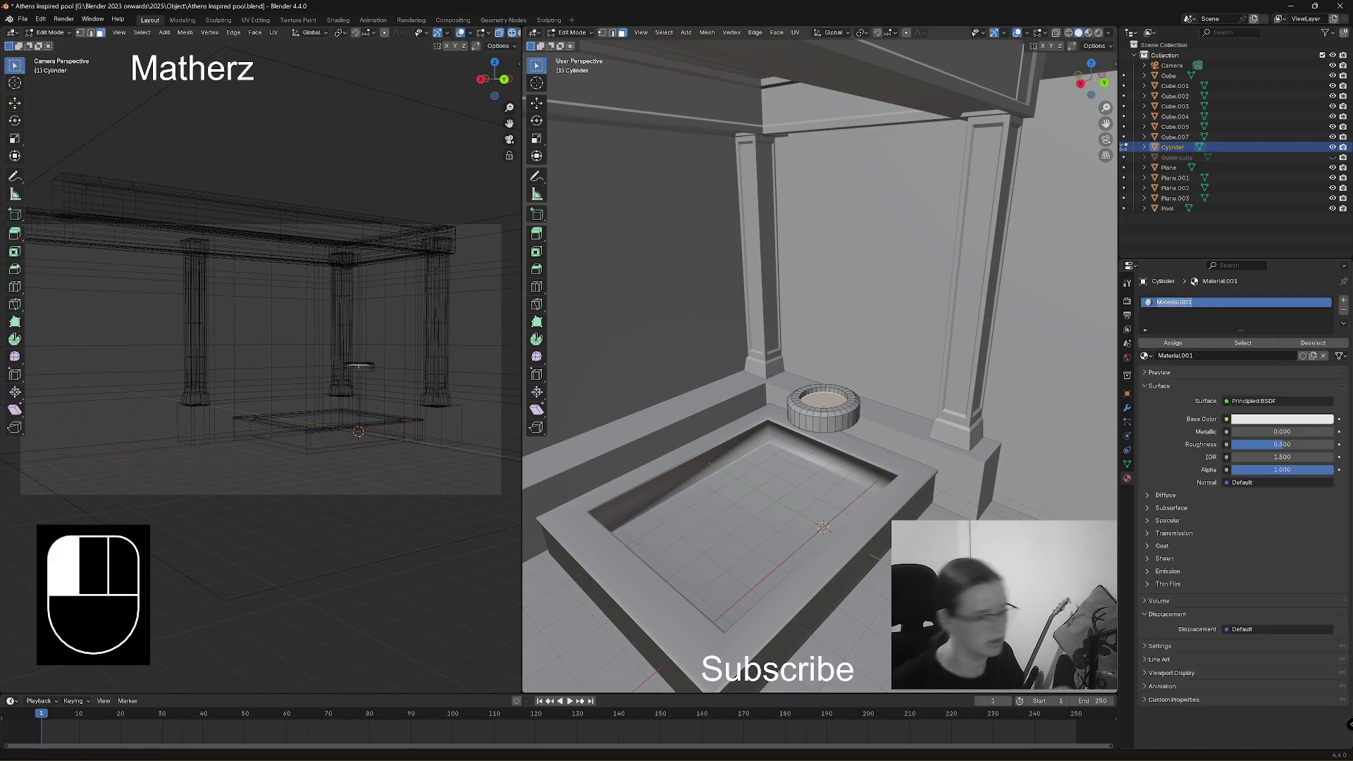
type("Base light black")
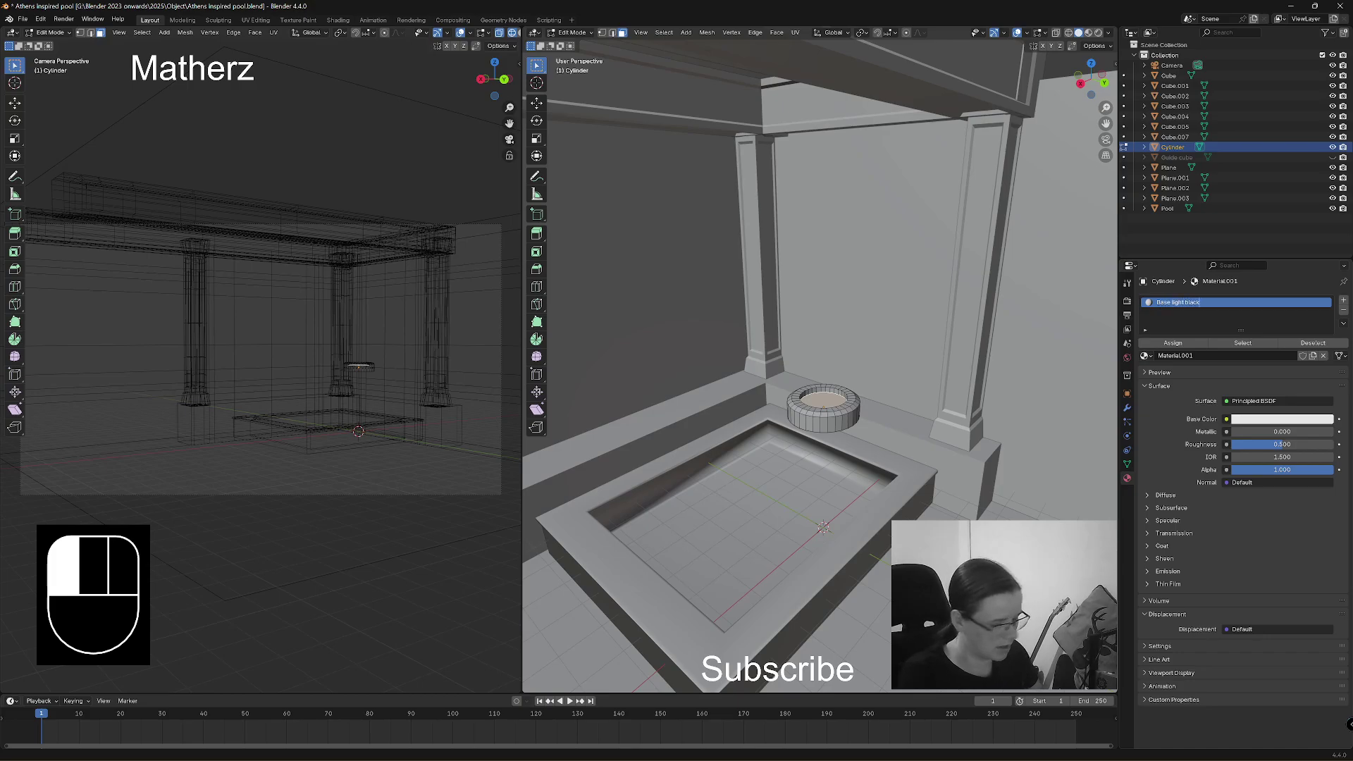
left_click(1191, 316)
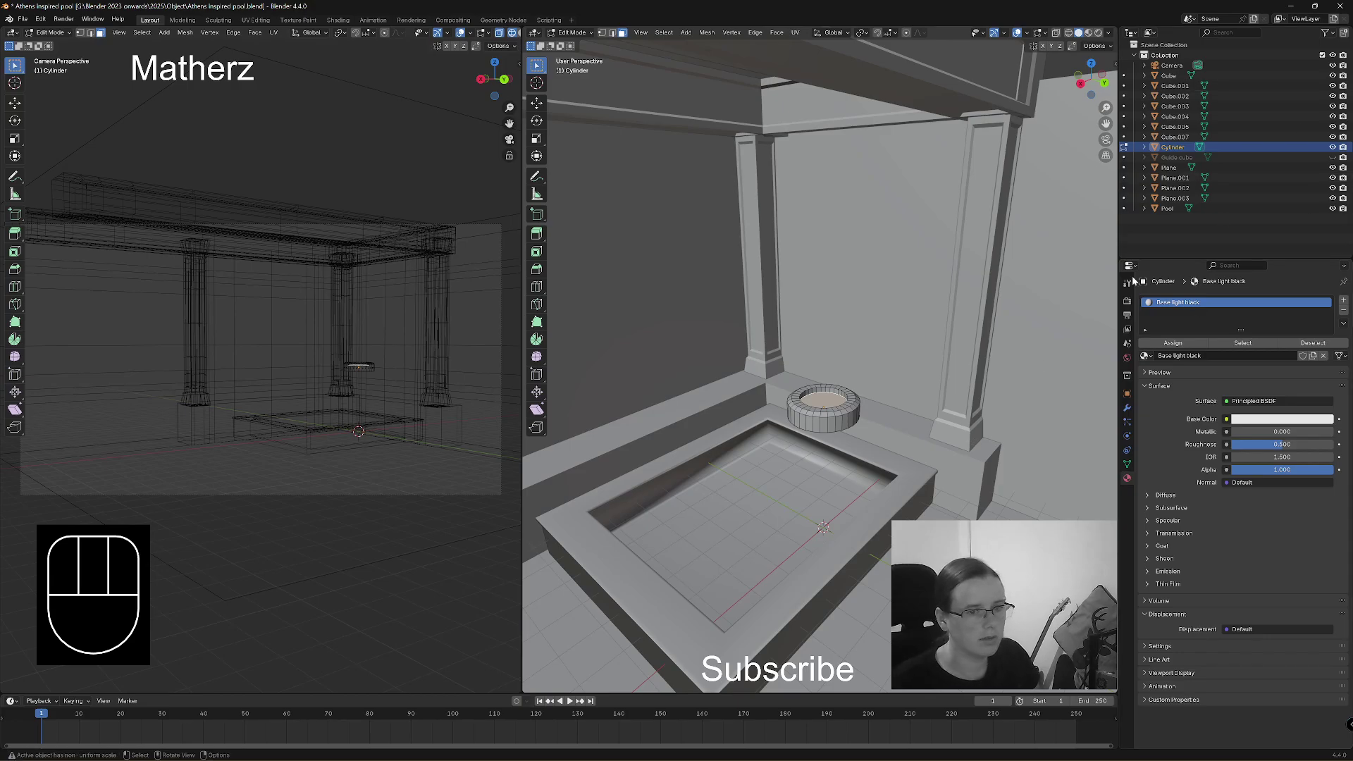
Add a second material with a pale yellow Emission surface at strength 559.7 and assign it to the recessed face.
left_click(1344, 301)
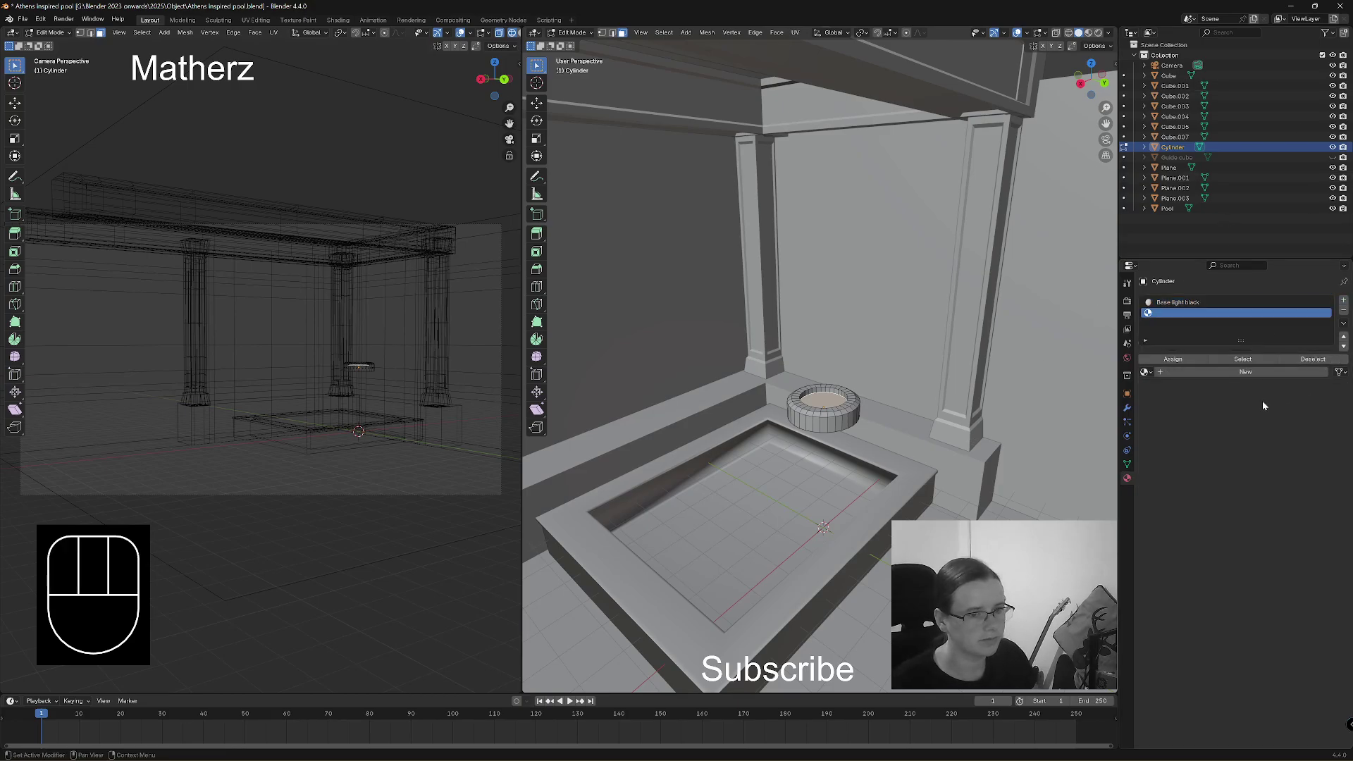
left_click(1238, 373)
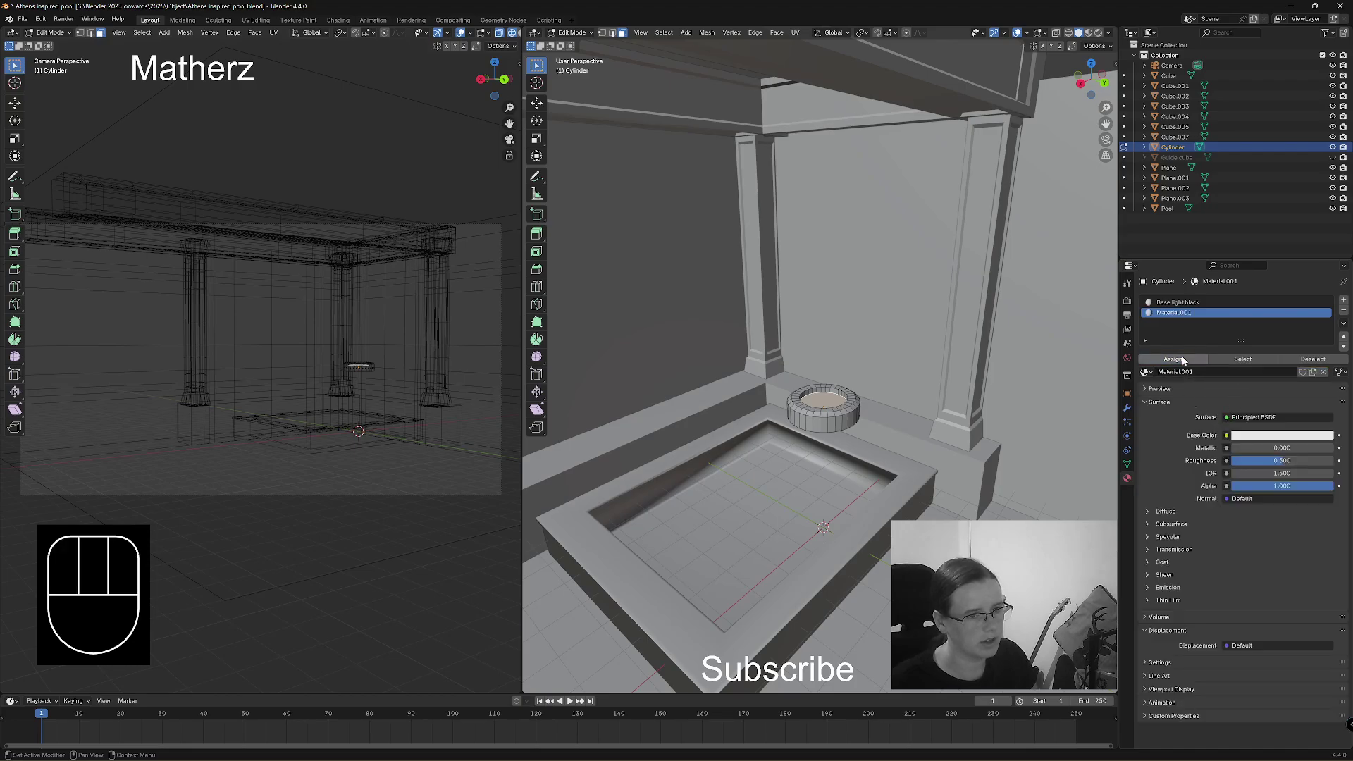
left_click(1261, 419)
left_click(1215, 473)
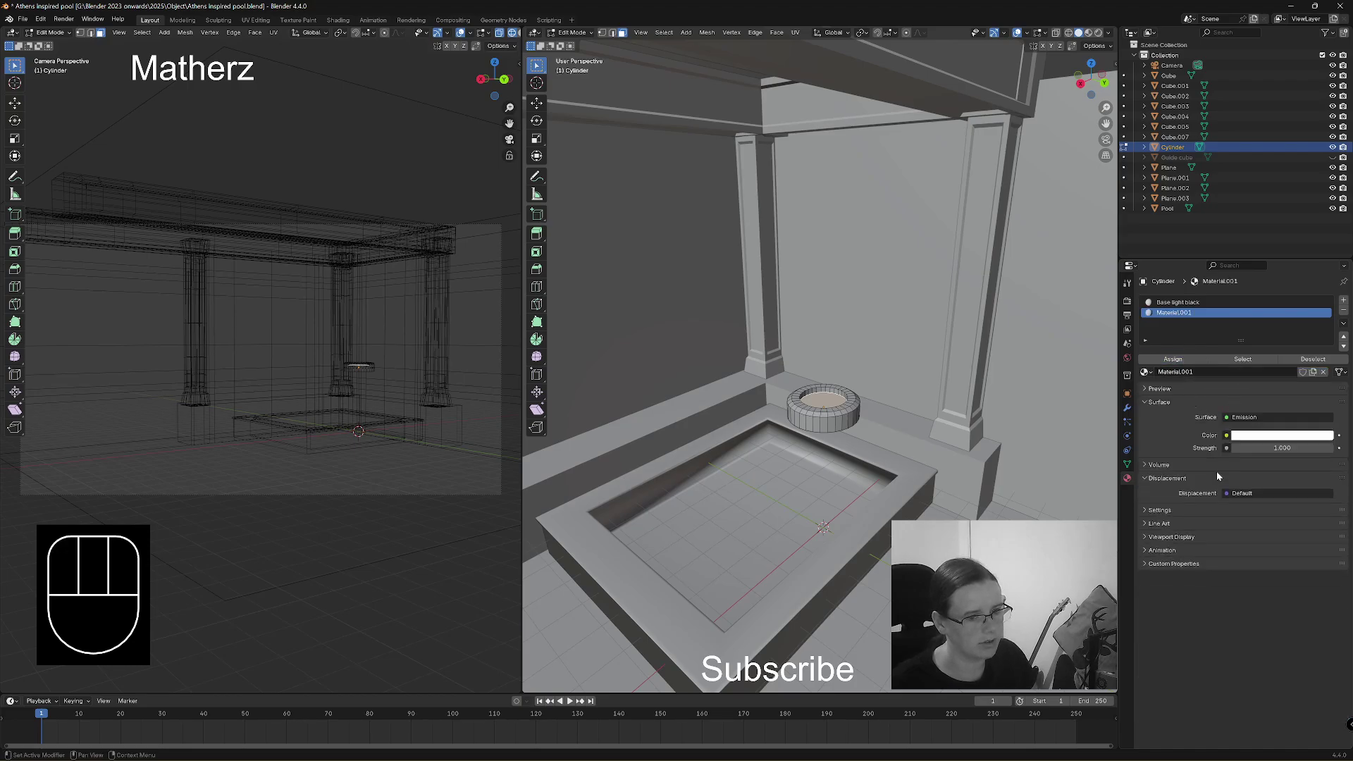
left_click(1270, 437)
left_click(1273, 312)
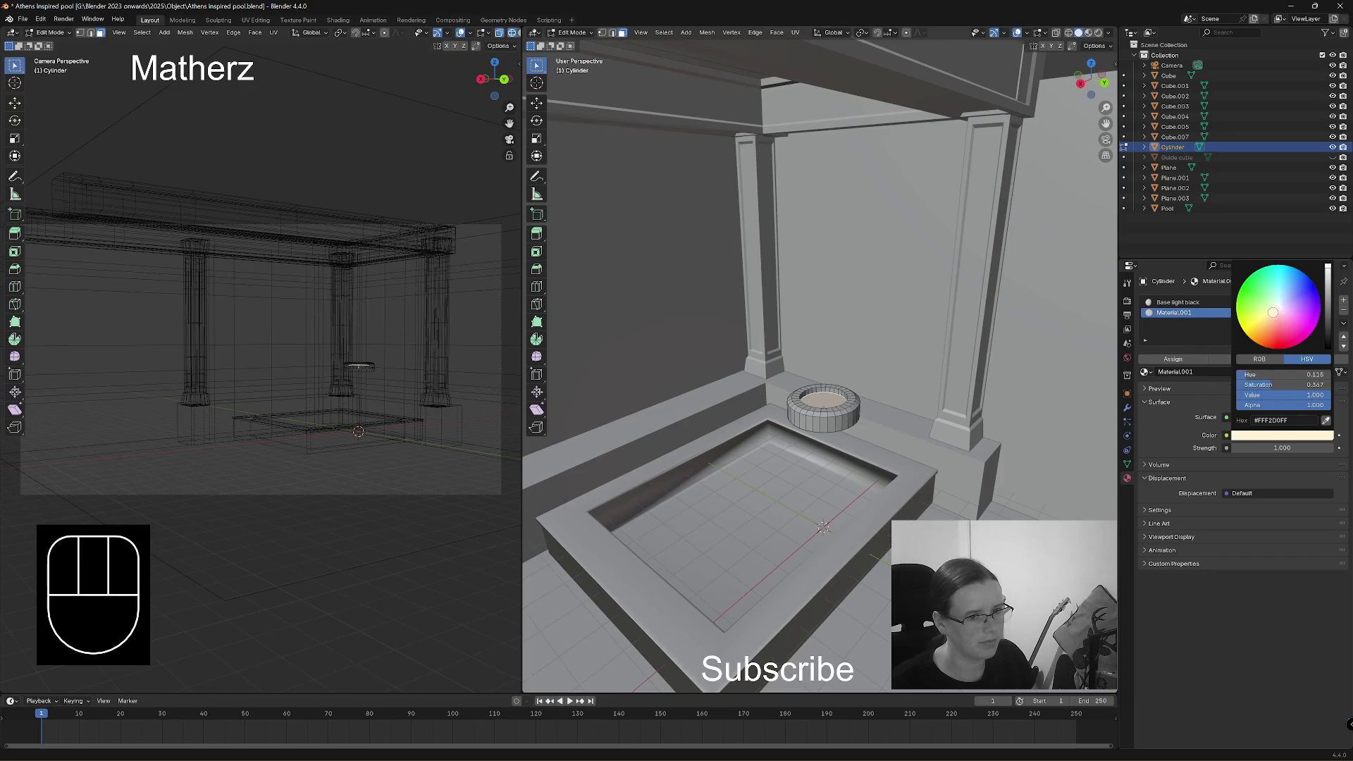
left_click_drag(1273, 451, 1339, 451)
left_click(1162, 361)
Return to Object Mode and shade the disc light smooth.
left_click(573, 32)
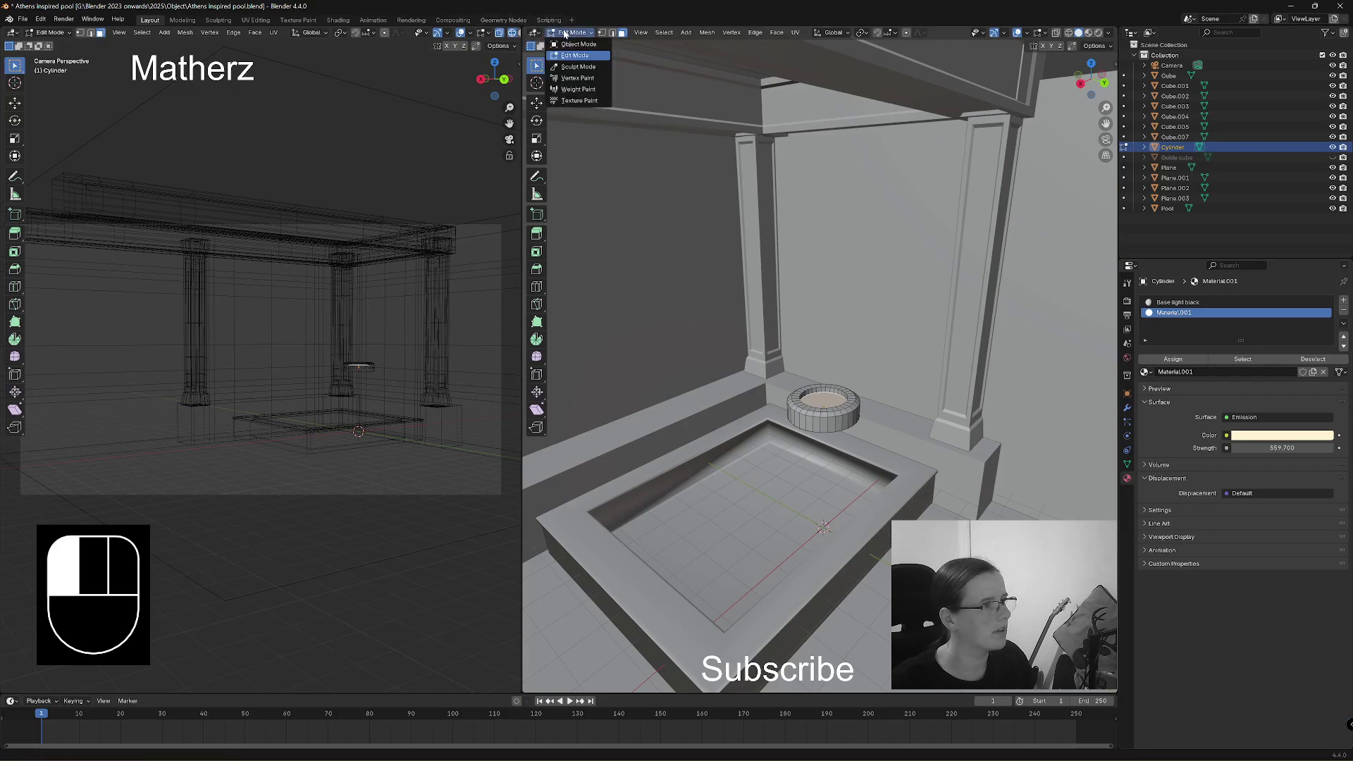
left_click(572, 44)
right_click_drag(837, 407, 836, 403)
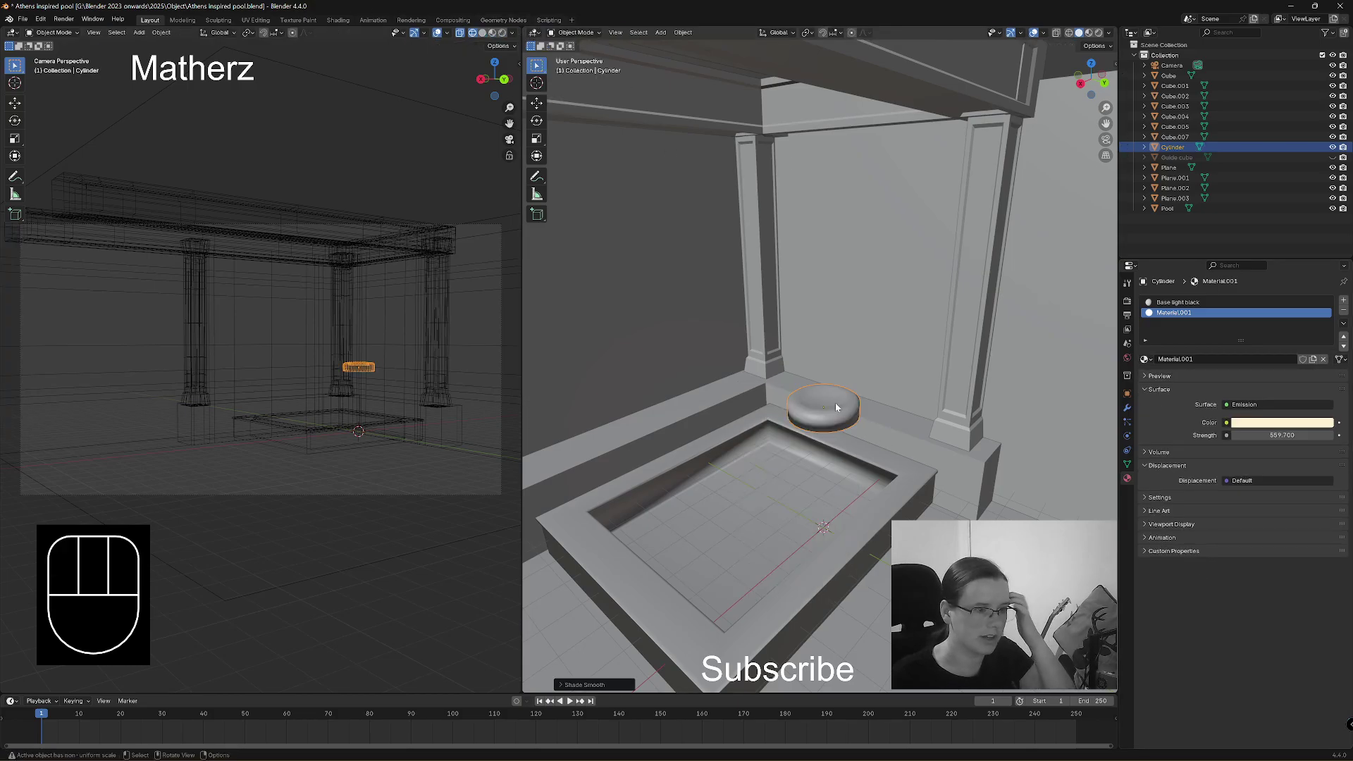
Preview the light in rendered shading, lower its emission strength to about 90, and switch to material preview.
left_click(1099, 32)
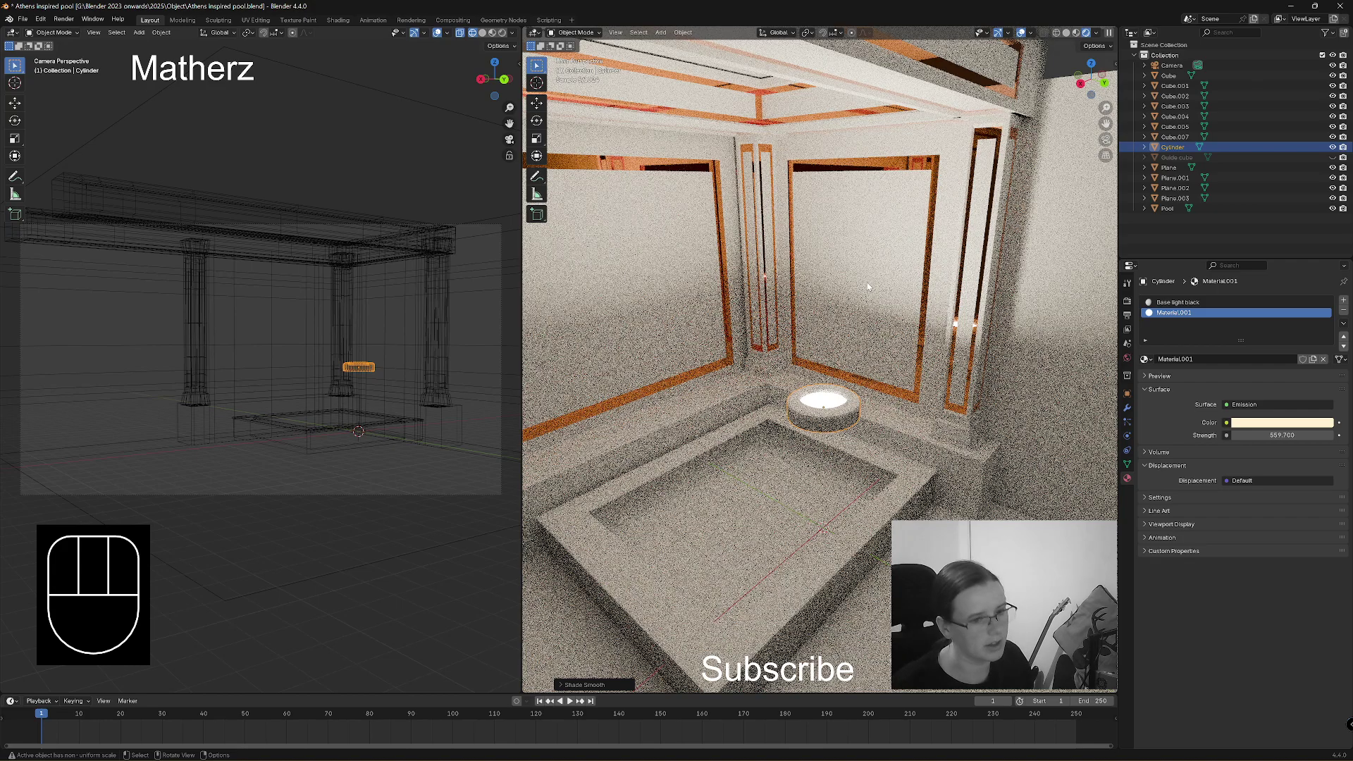
left_click(1279, 434)
left_click_drag(1279, 435, 1234, 435)
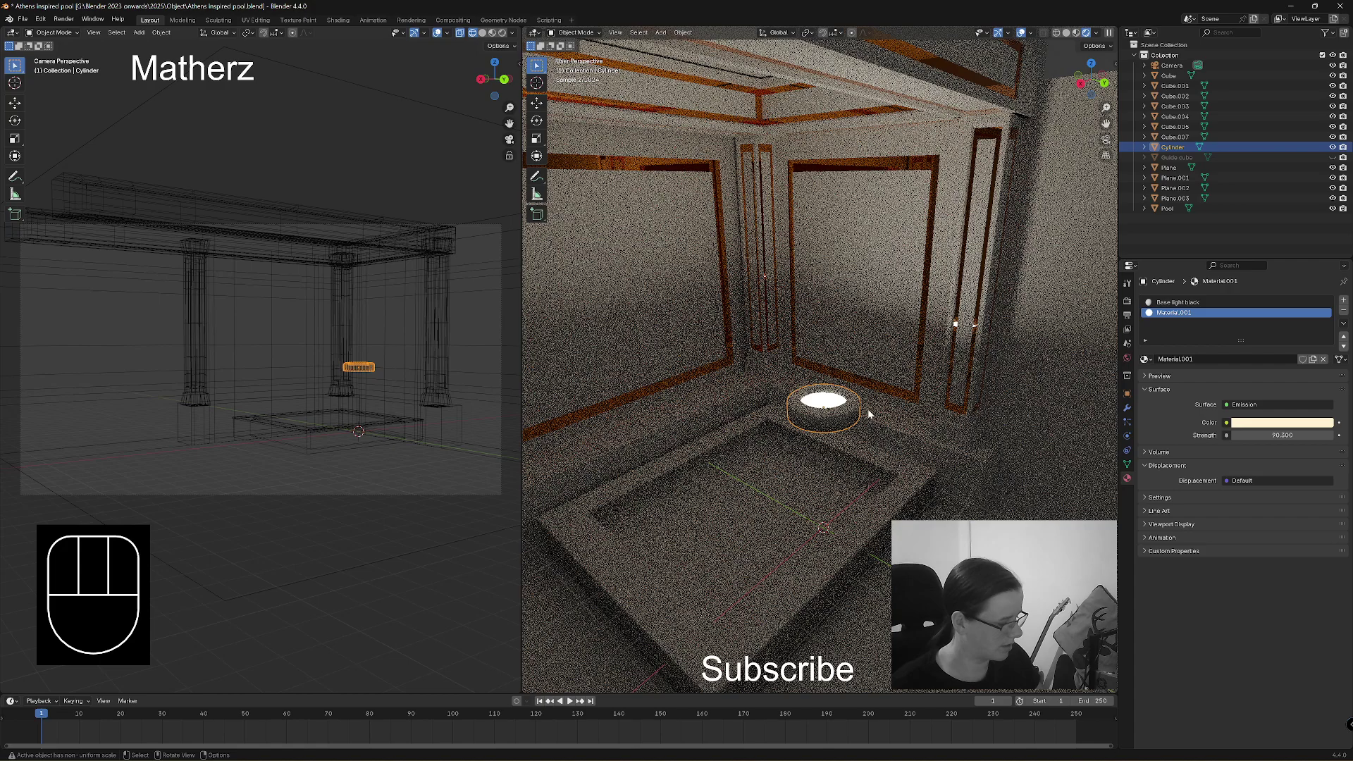
left_click(1076, 33)
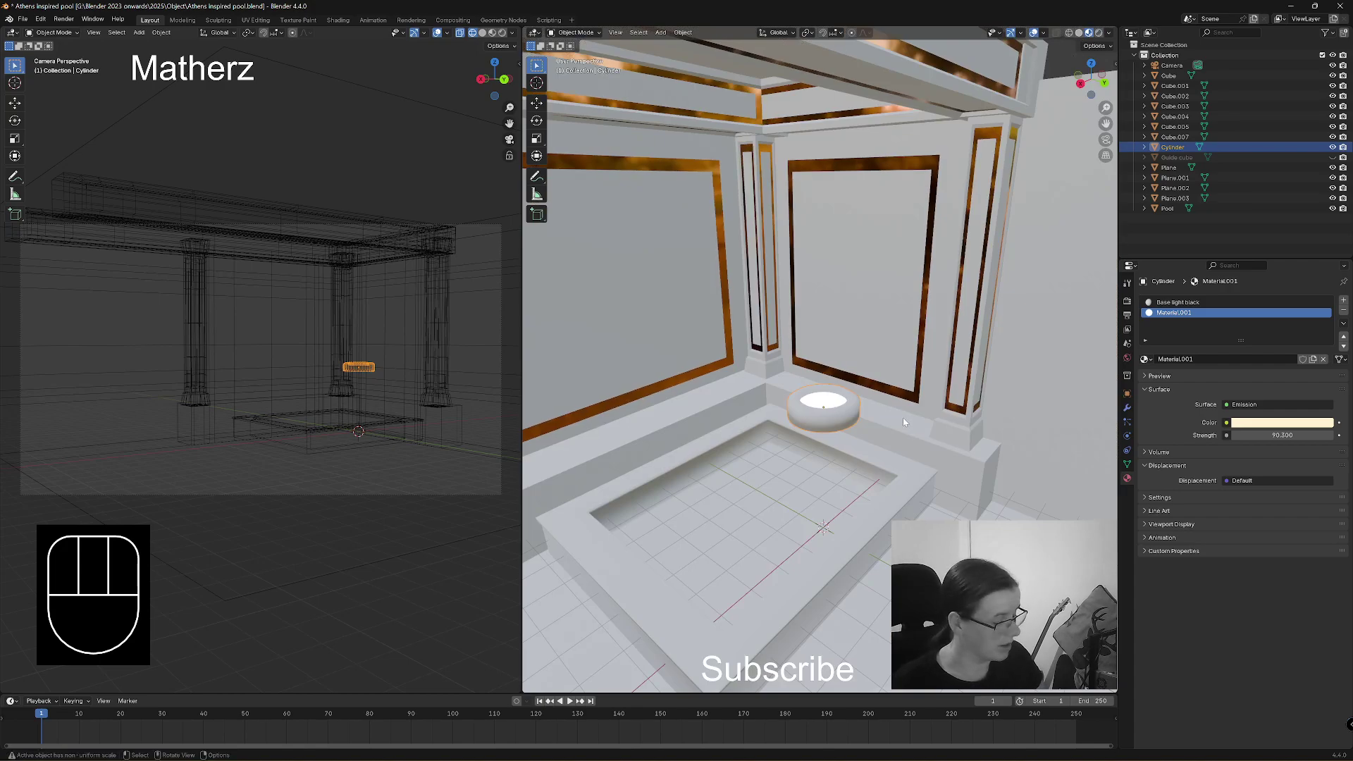
Rotate the disc light 180 degrees about the X axis so its glowing face points down.
key("r")
middle_click_drag(907, 417, 916, 408)
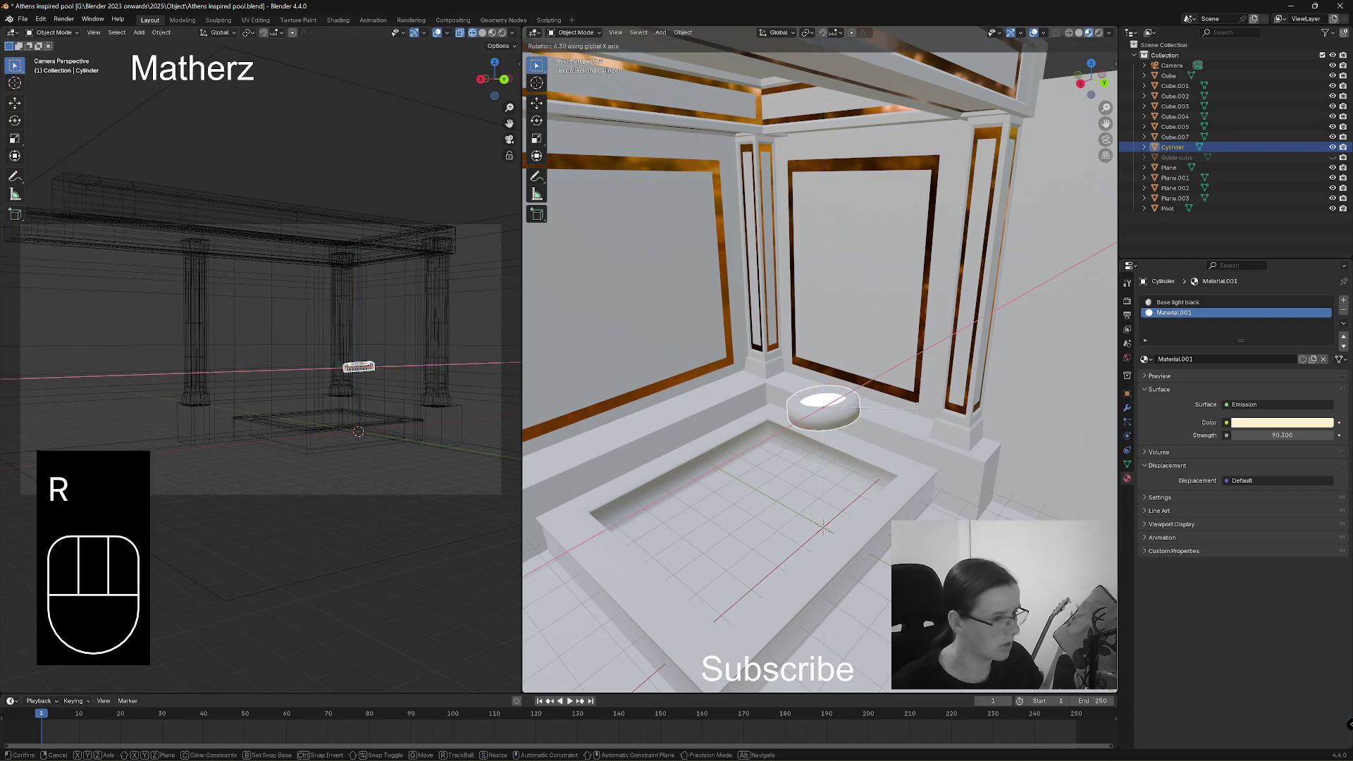
type("180")
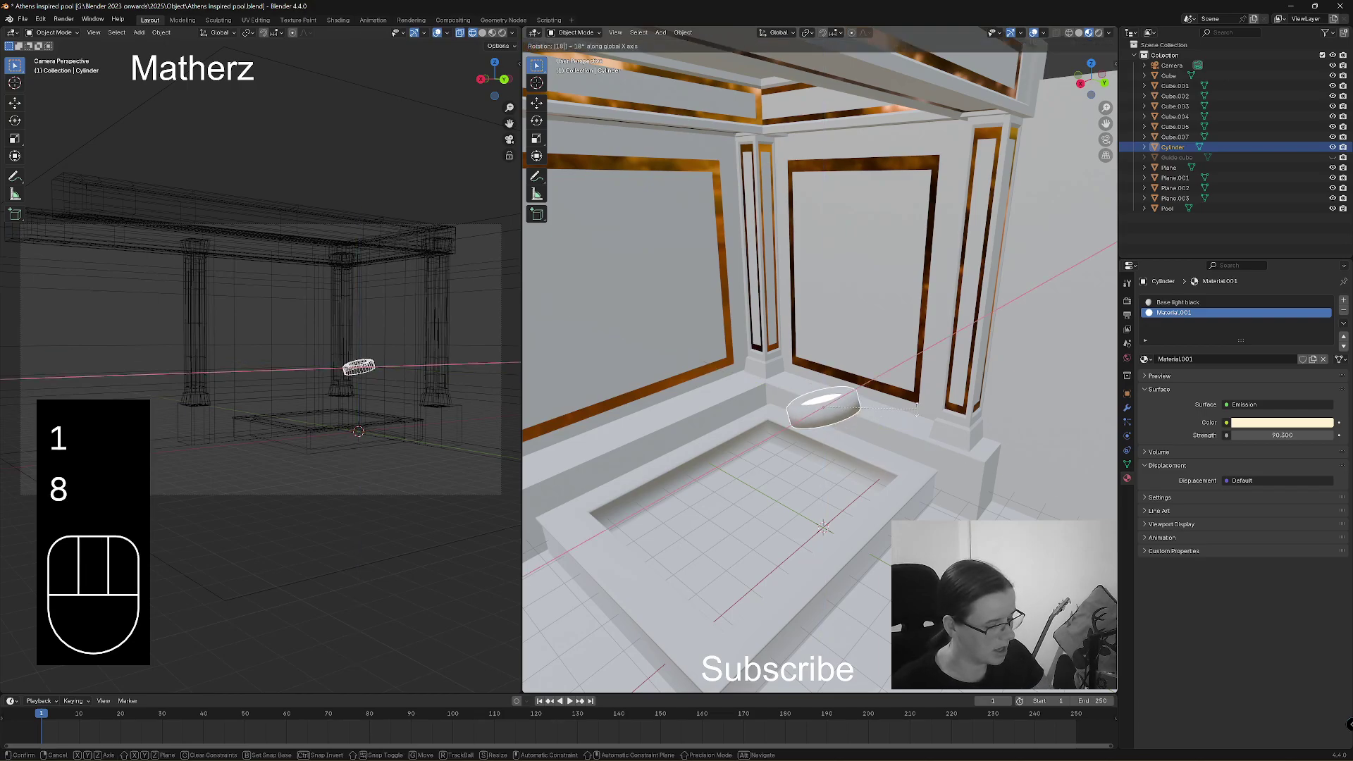
left_click(916, 409)
Scale the light down to a small fixture and raise it along the Z axis to beam height.
key("s")
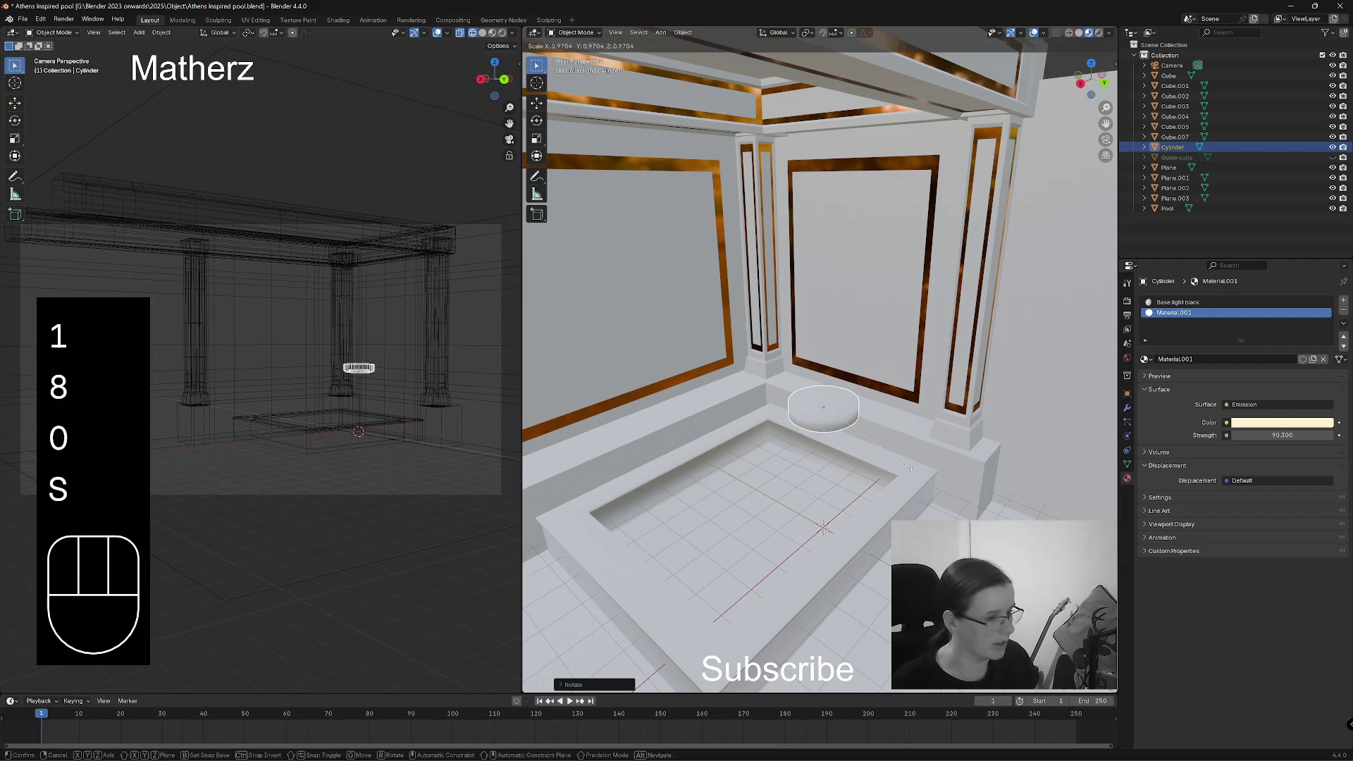
left_click(839, 423)
key("g")
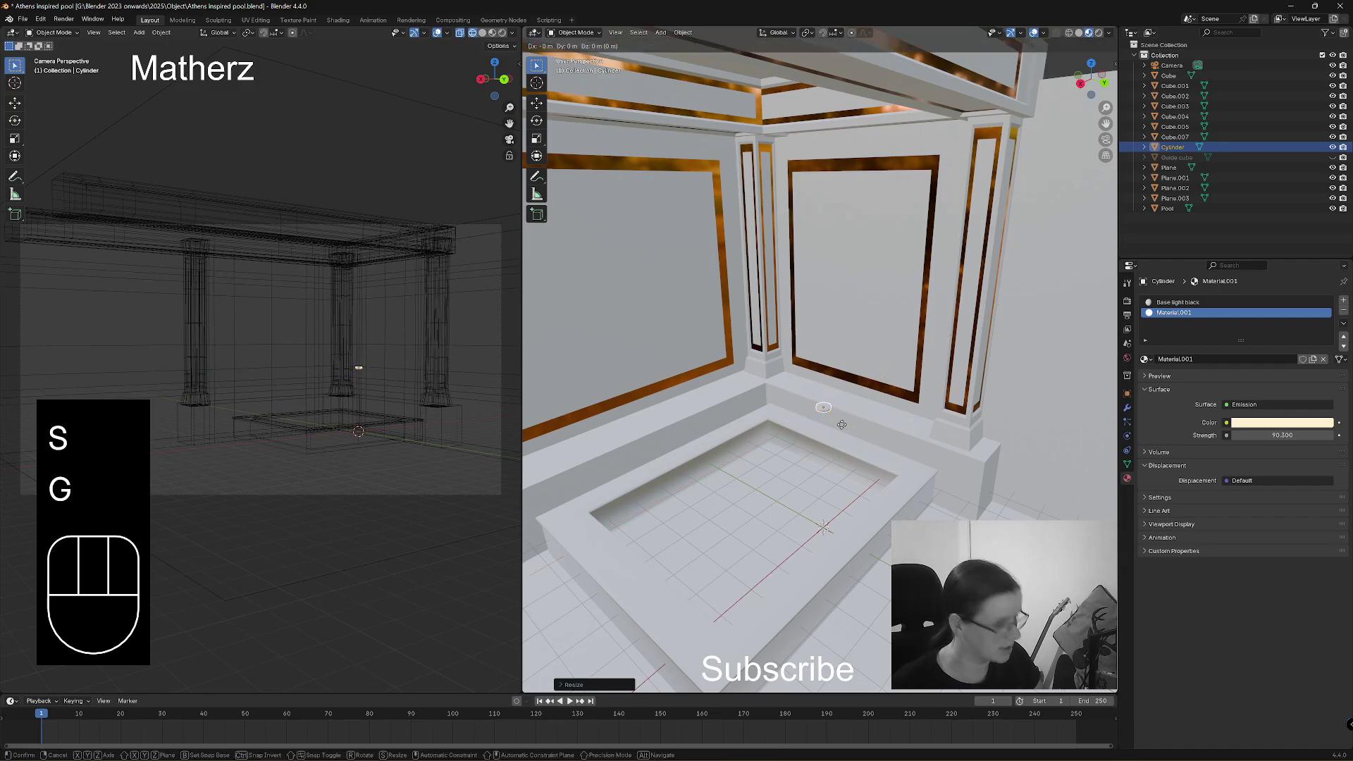
middle_click_drag(842, 394, 849, 338)
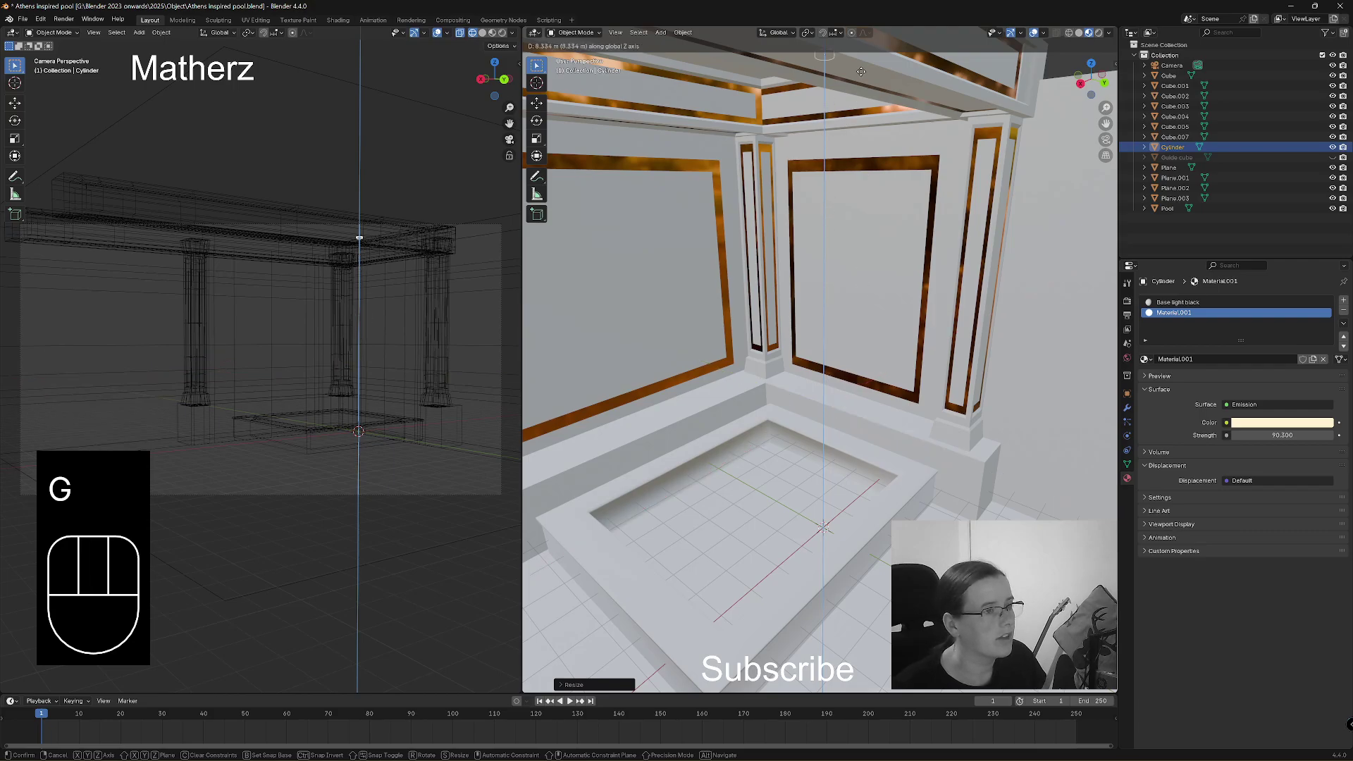
left_click(891, 107)
Move the light about 3 m along the Y axis beneath the front long beam and lower it about 0.19 m.
middle_click_drag(894, 110, 916, 158)
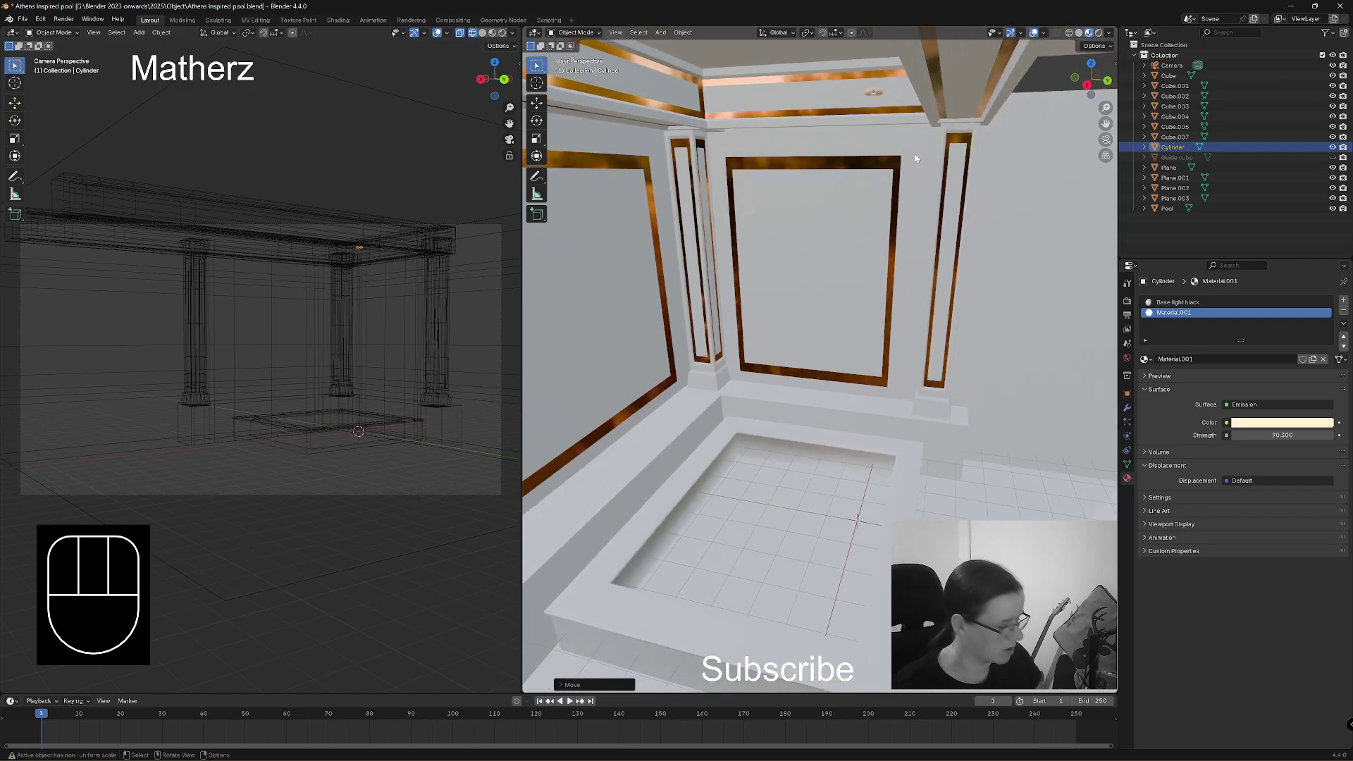
key("g")
middle_click(920, 169)
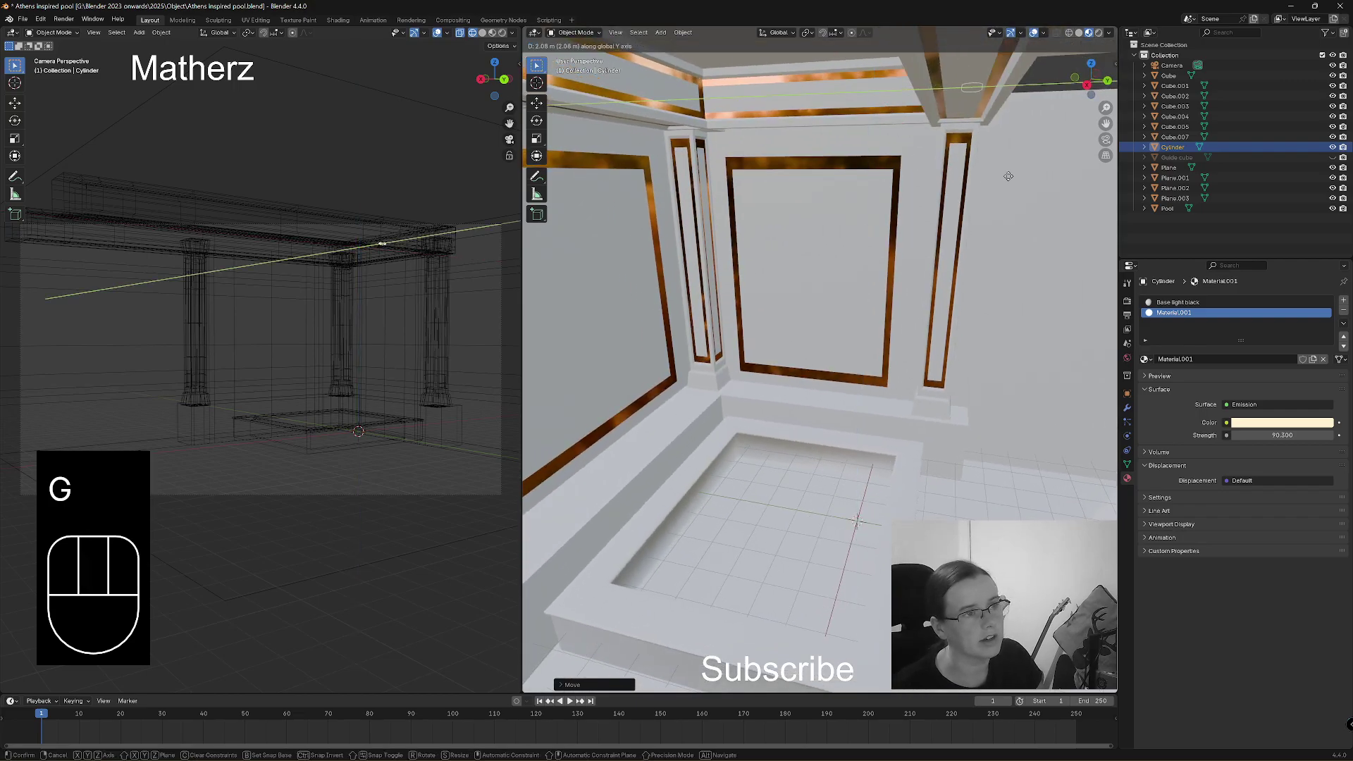
key("g")
middle_click(1003, 176)
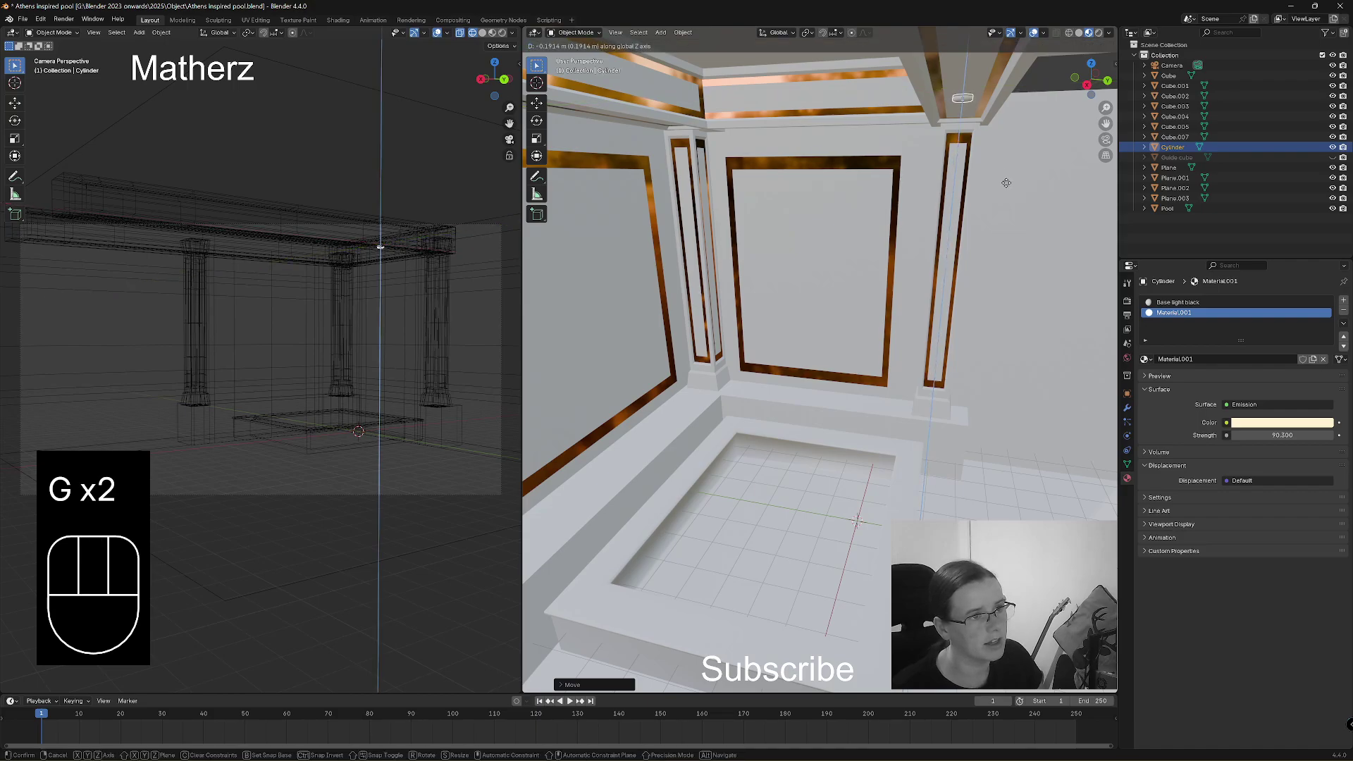
left_click(1006, 184)
Move the light along the X axis under the front long beam toward the end column.
middle_click_drag(1006, 183, 903, 221)
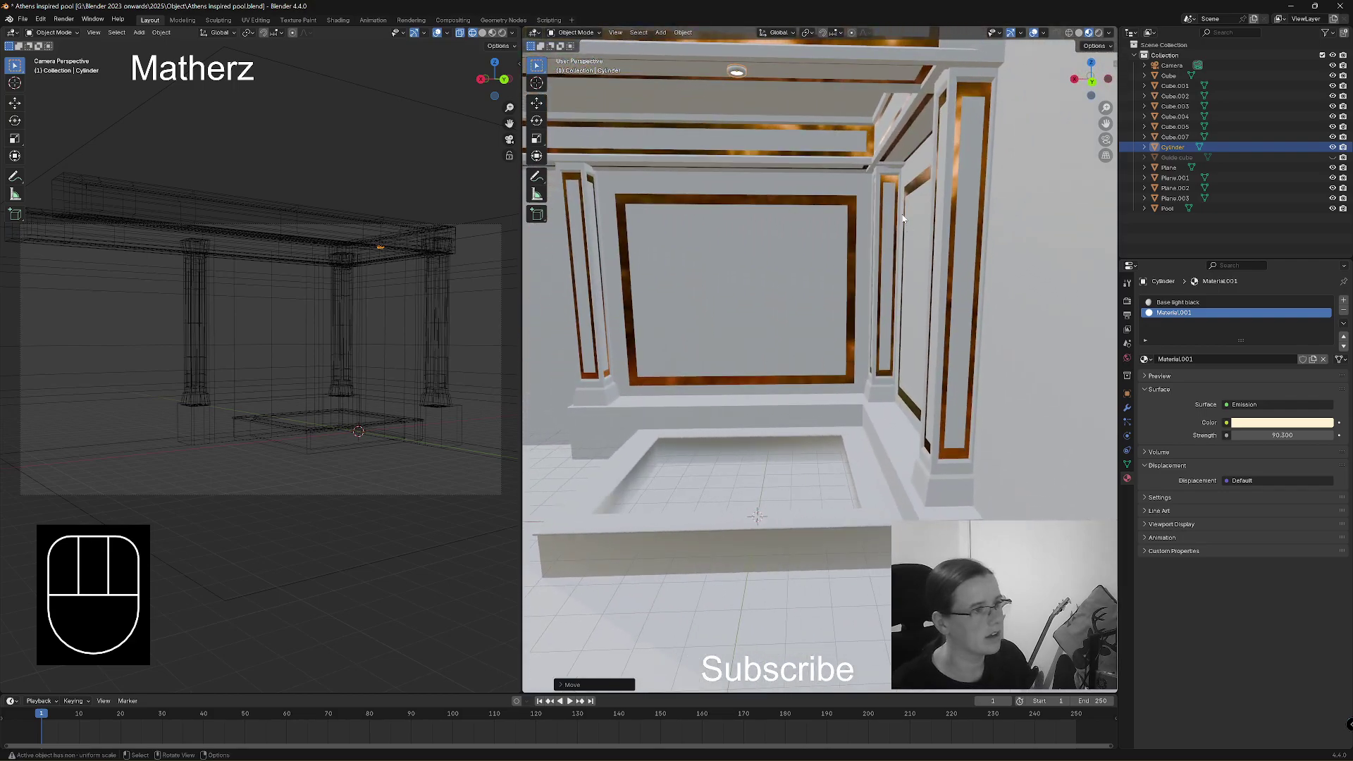
key("g")
middle_click(870, 219)
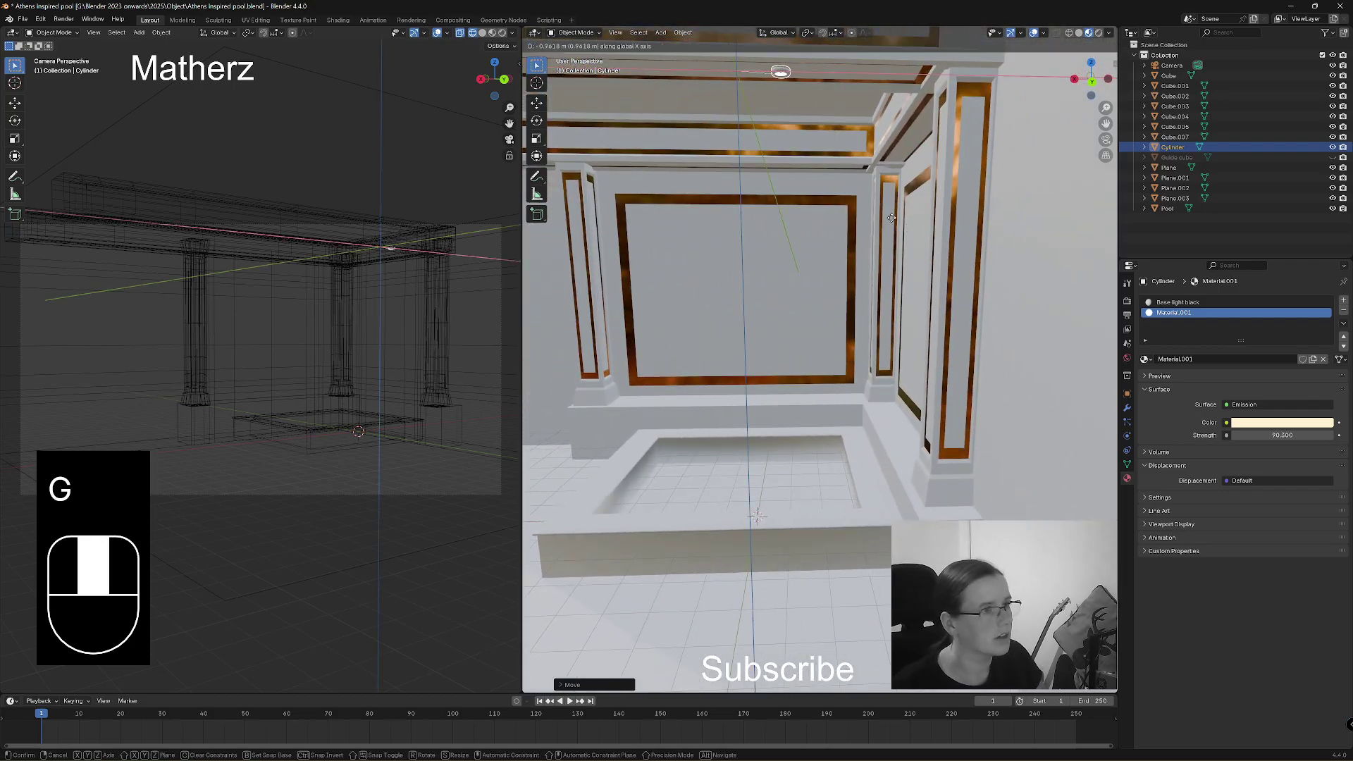
left_click(936, 221)
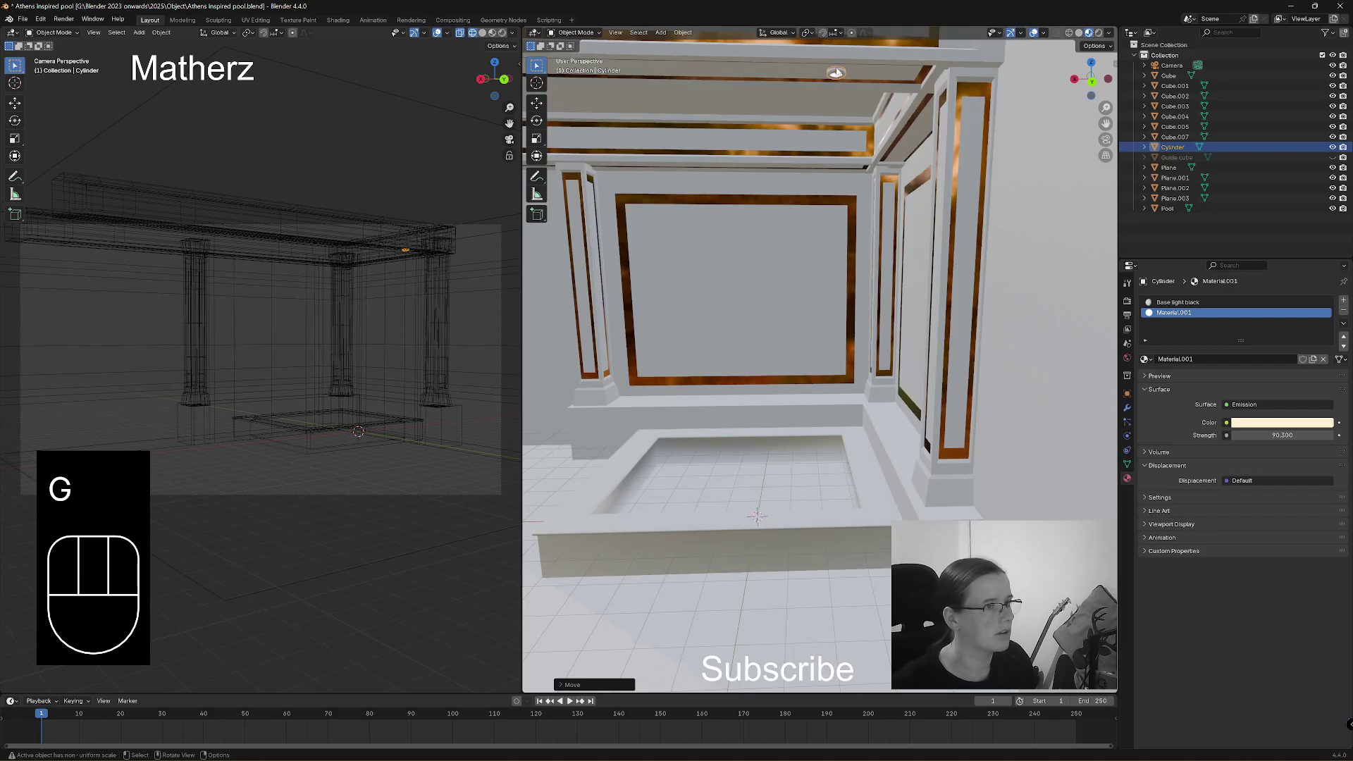
middle_click_drag(860, 167, 928, 189, "shift")
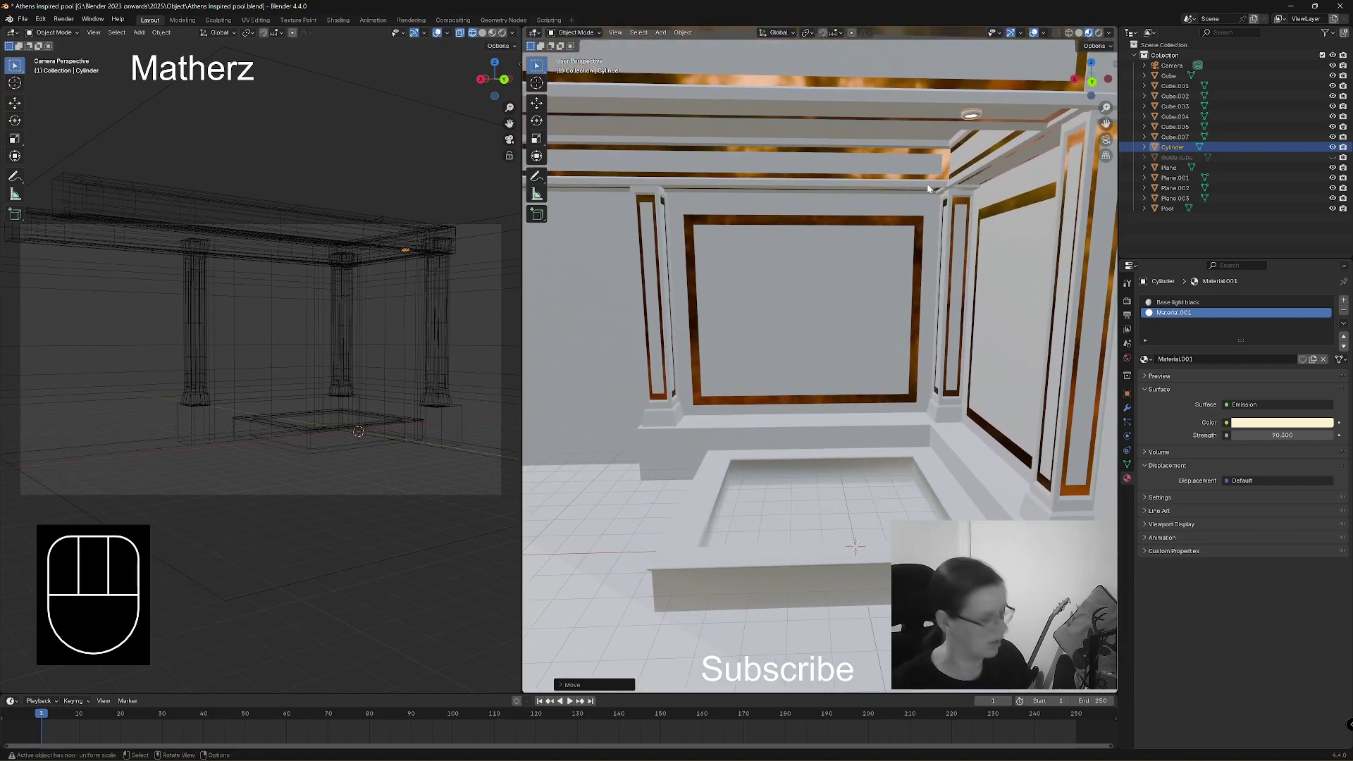
key("shift+d")
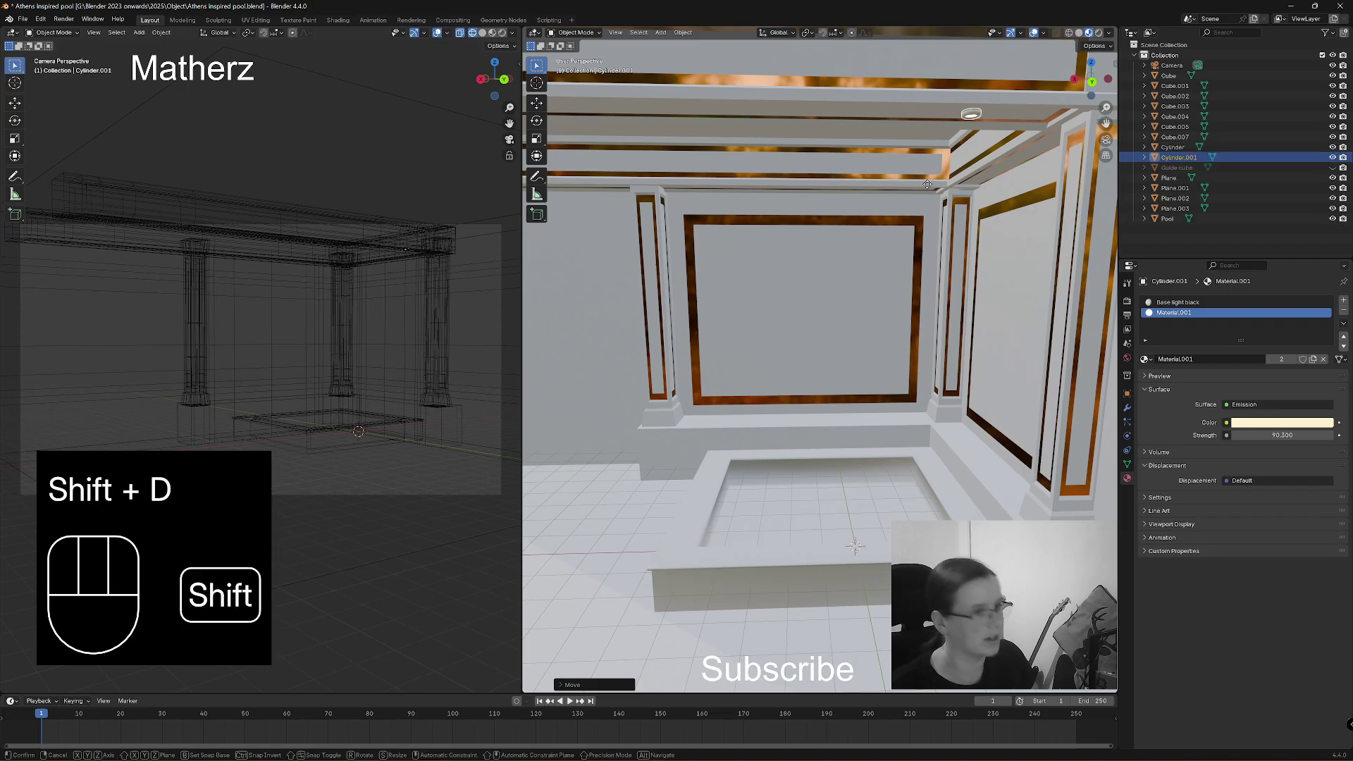
middle_click(899, 181)
key("KP_Subtract")
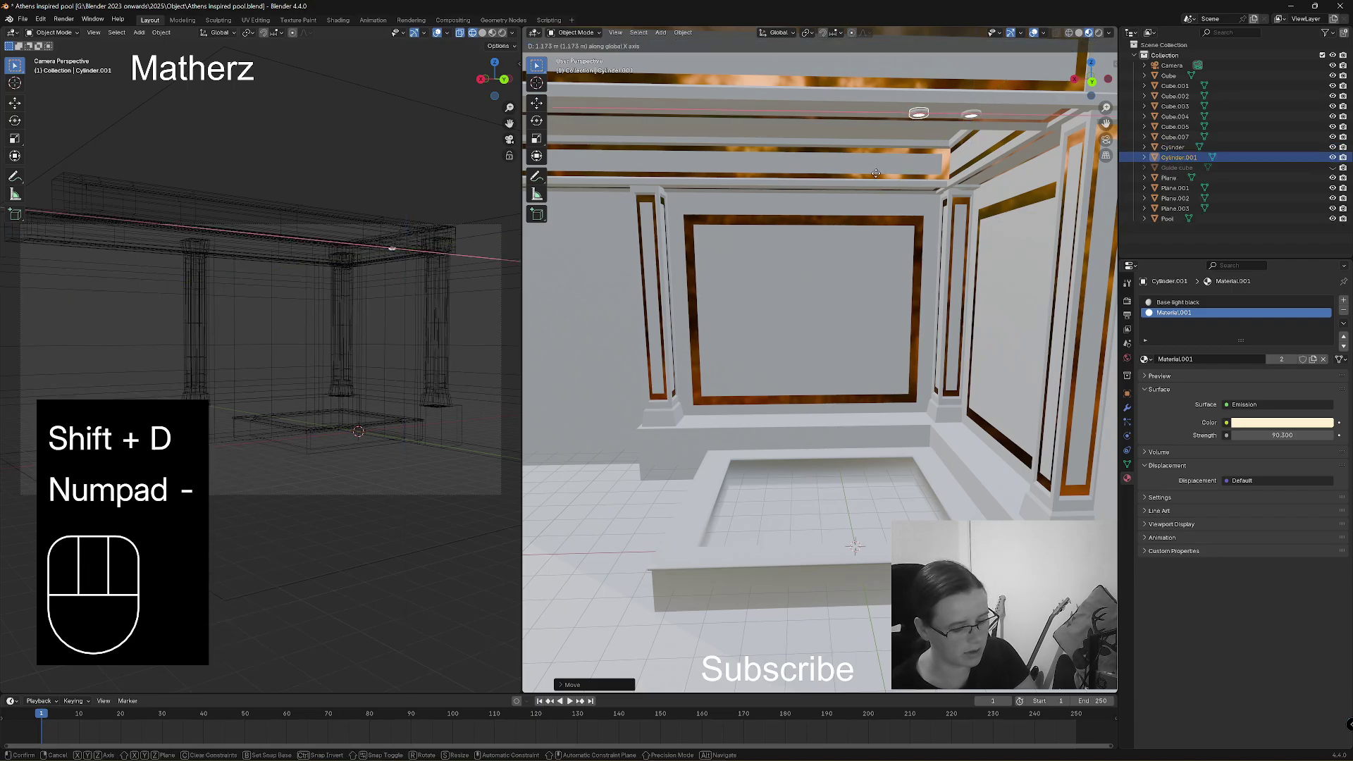
key("KP_1")
key("BackSpace")
key("BackSpace")
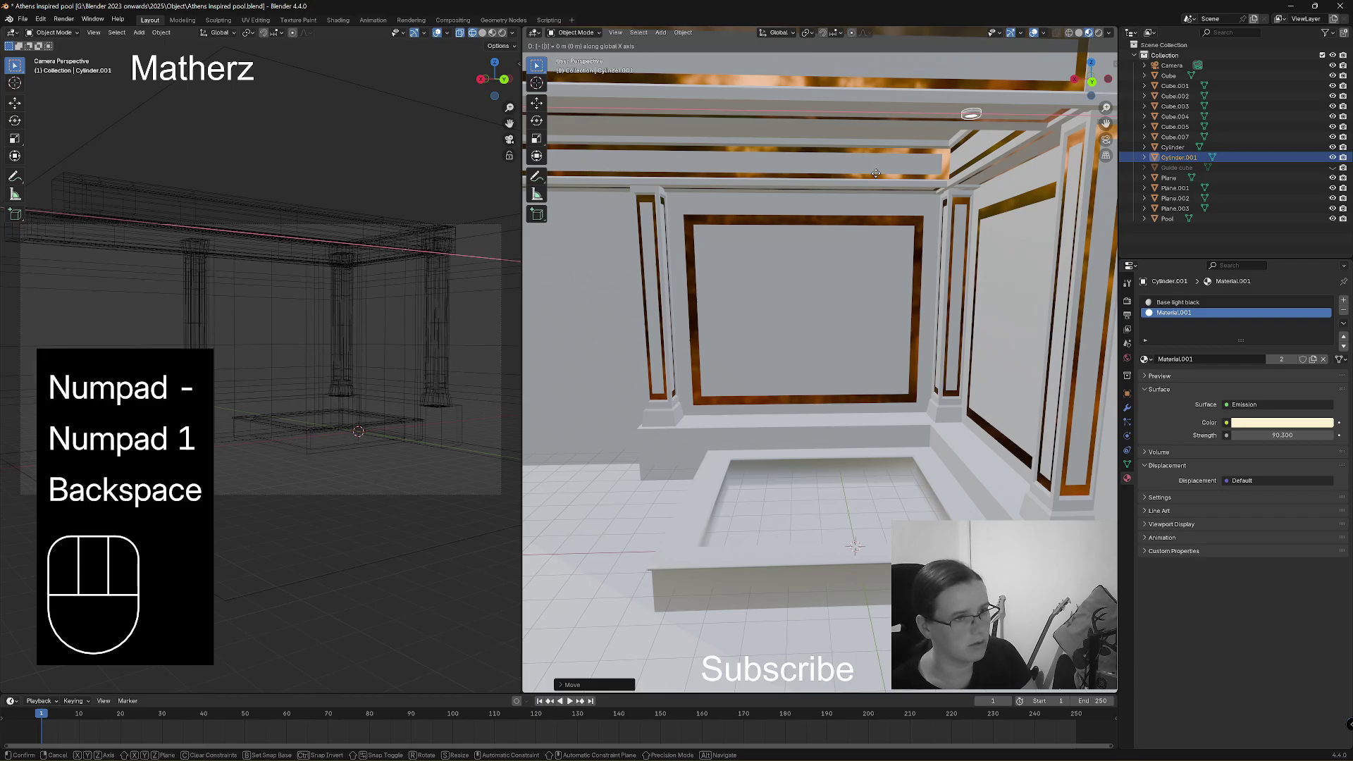
key("KP_1")
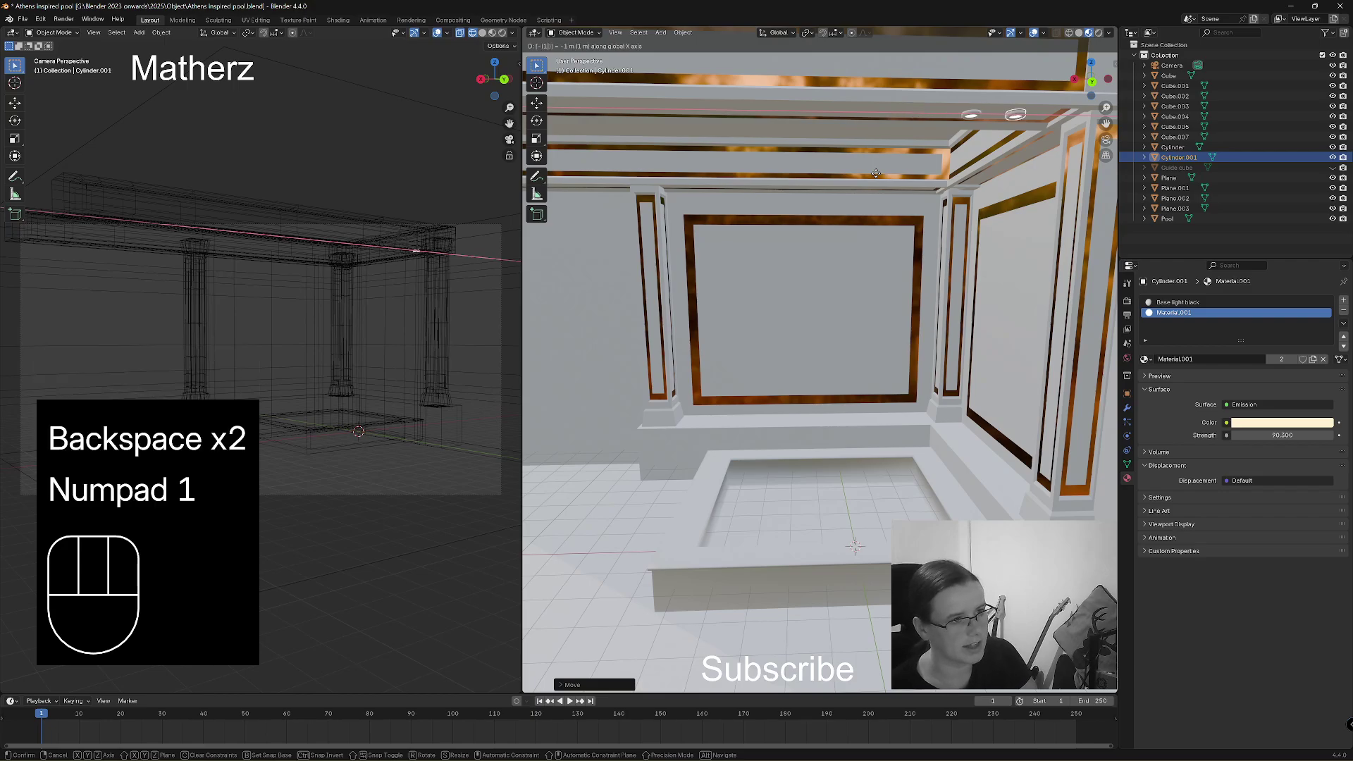
key("KP_0")
left_click(876, 174)
scroll(876, 175, "down", 4)
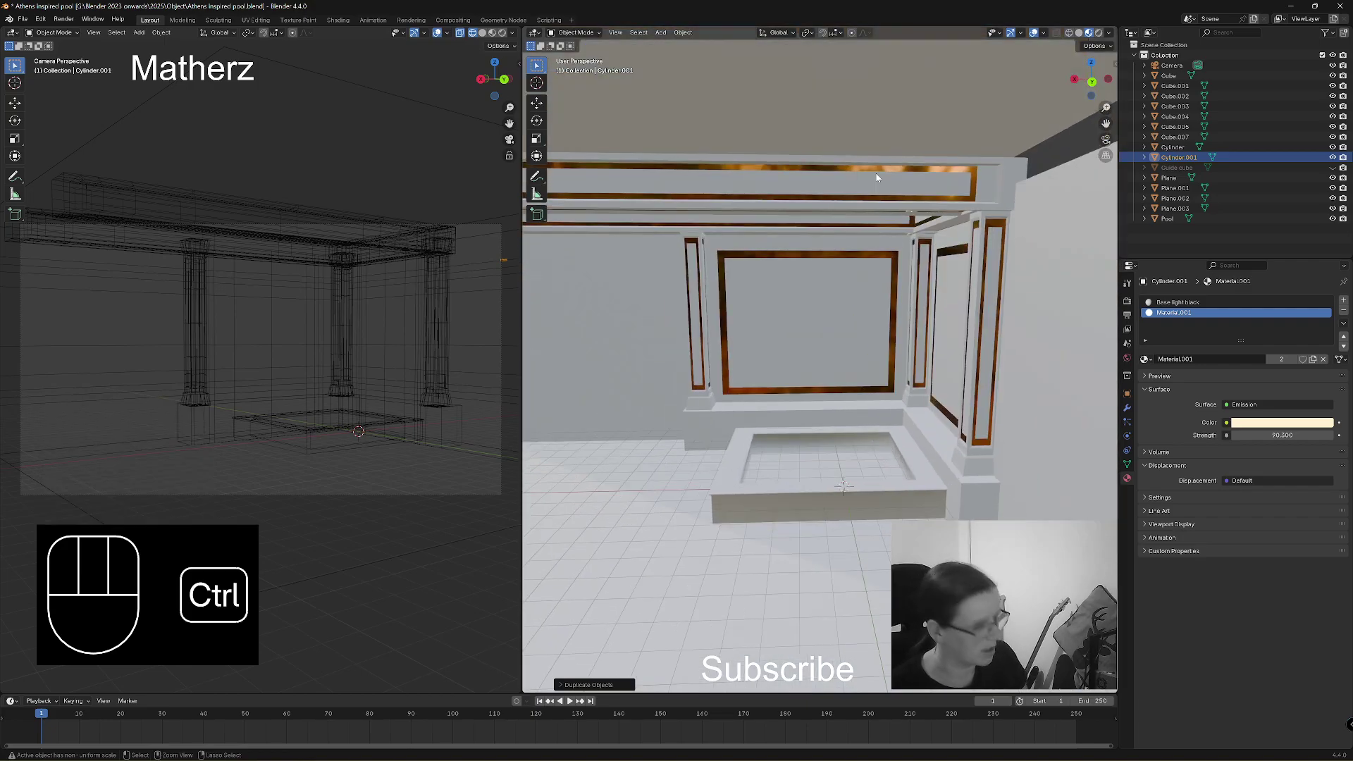
key("ctrl+z")
key("ctrl+z")
scroll(884, 244, "up", 4)
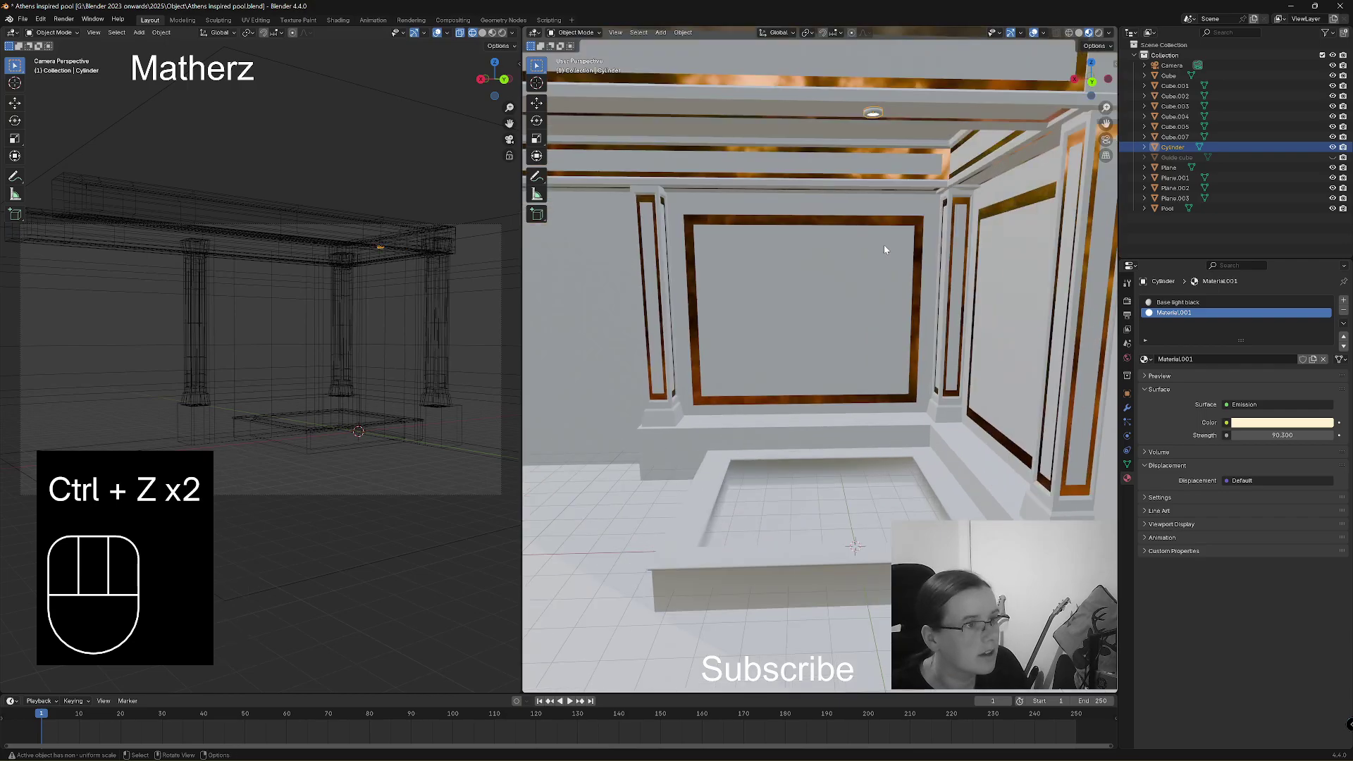
Shift the downlight along the X axis under the front beam so it sits nearer the corner column.
scroll(937, 232, "down", 3)
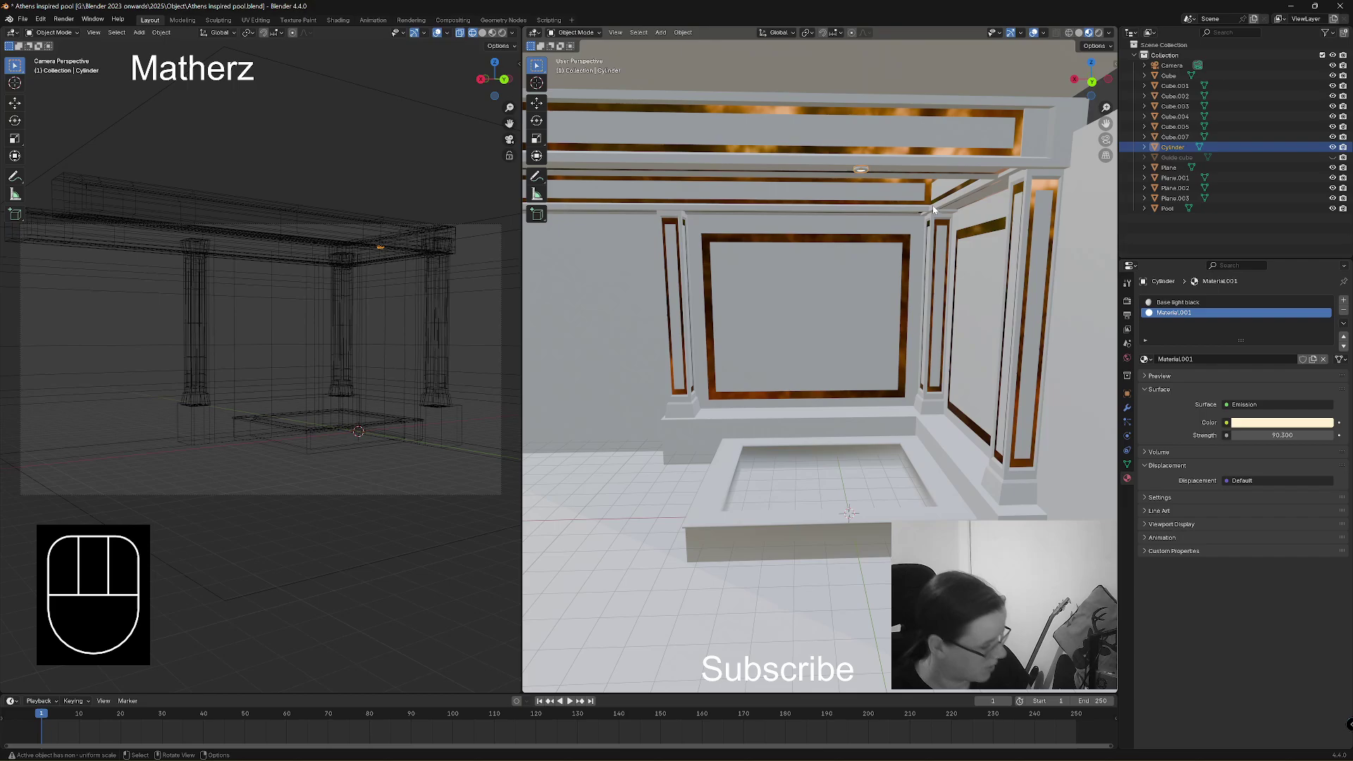
key("g")
mouse_move(941, 212)
middle_mouse_down()
mouse_move(988, 200)
mouse_move(962, 198)
middle_mouse_up()
left_click(988, 200)
Duplicate the downlight repeatedly at 5 m intervals along the X axis to extend the row under the front beam.
key("shift+d")
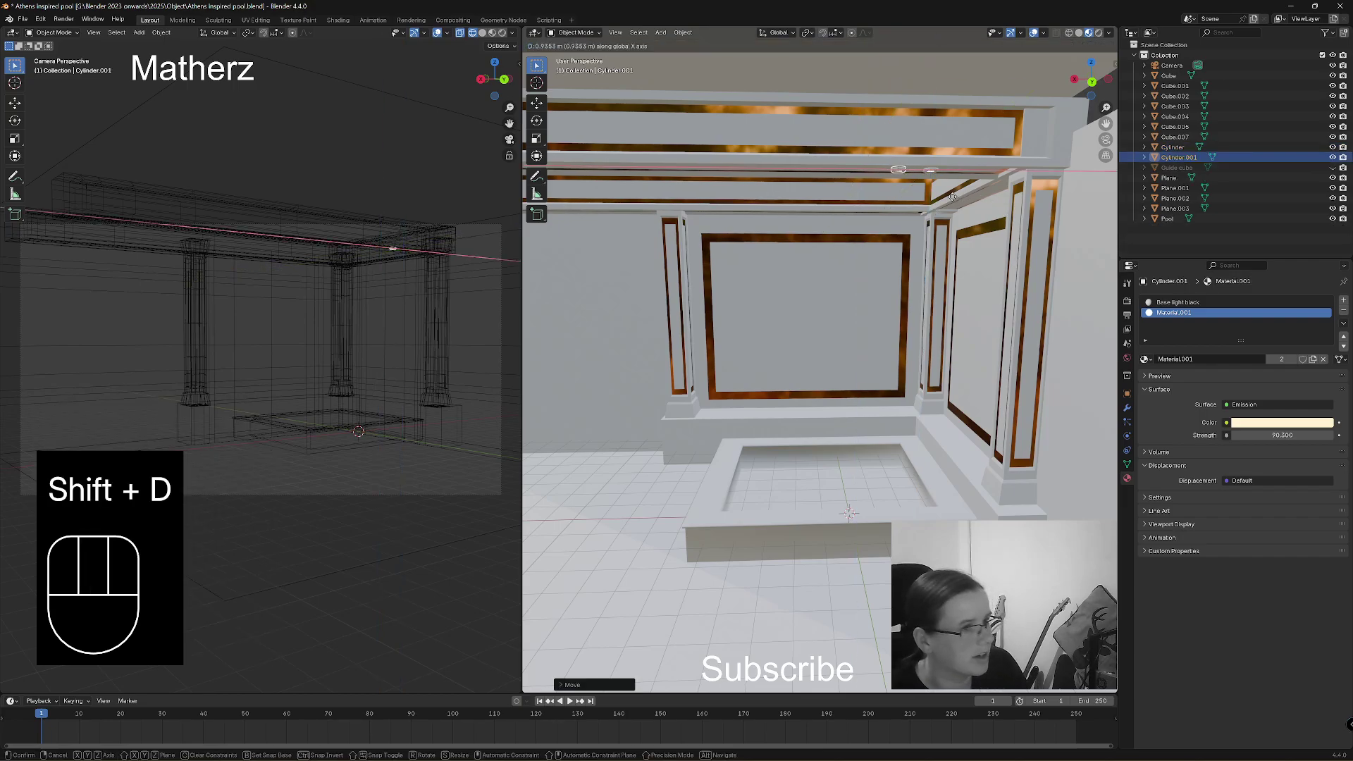
key("KP_5")
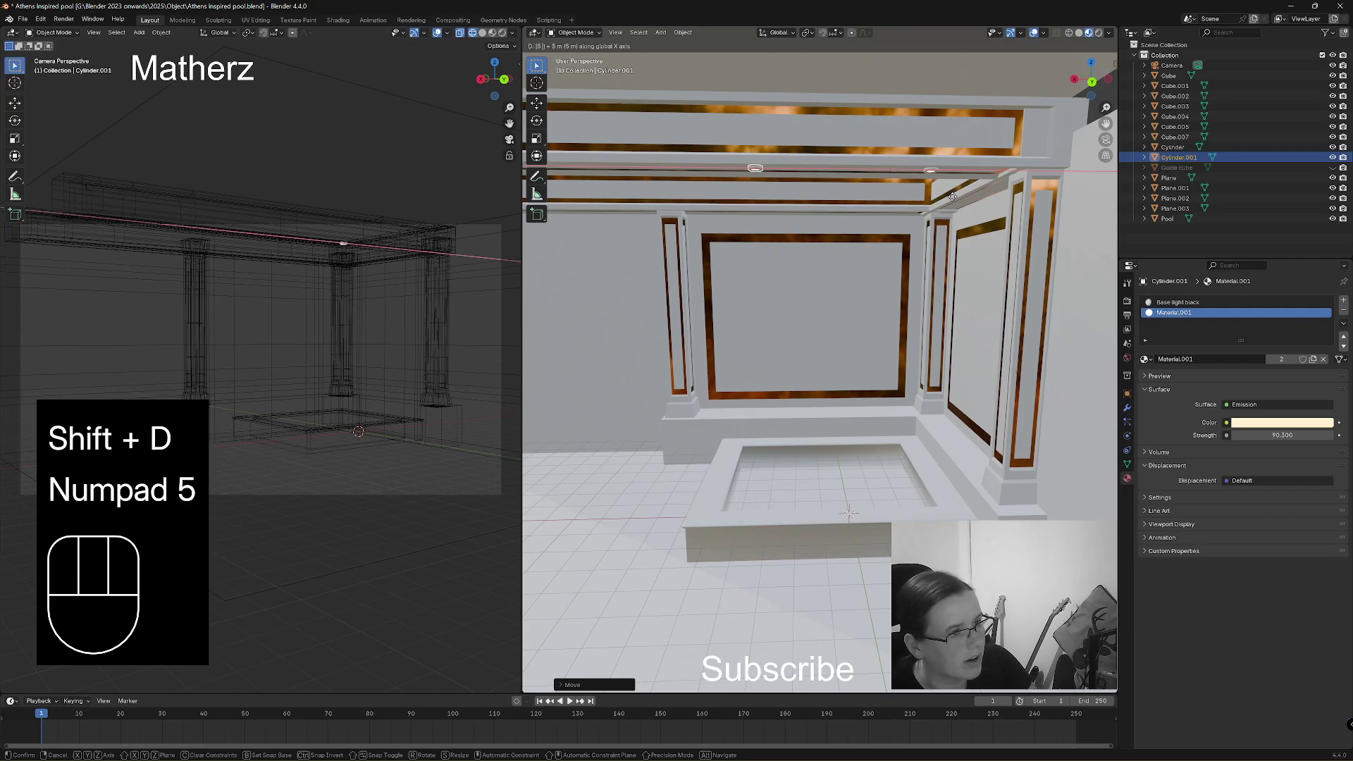
left_click(953, 197)
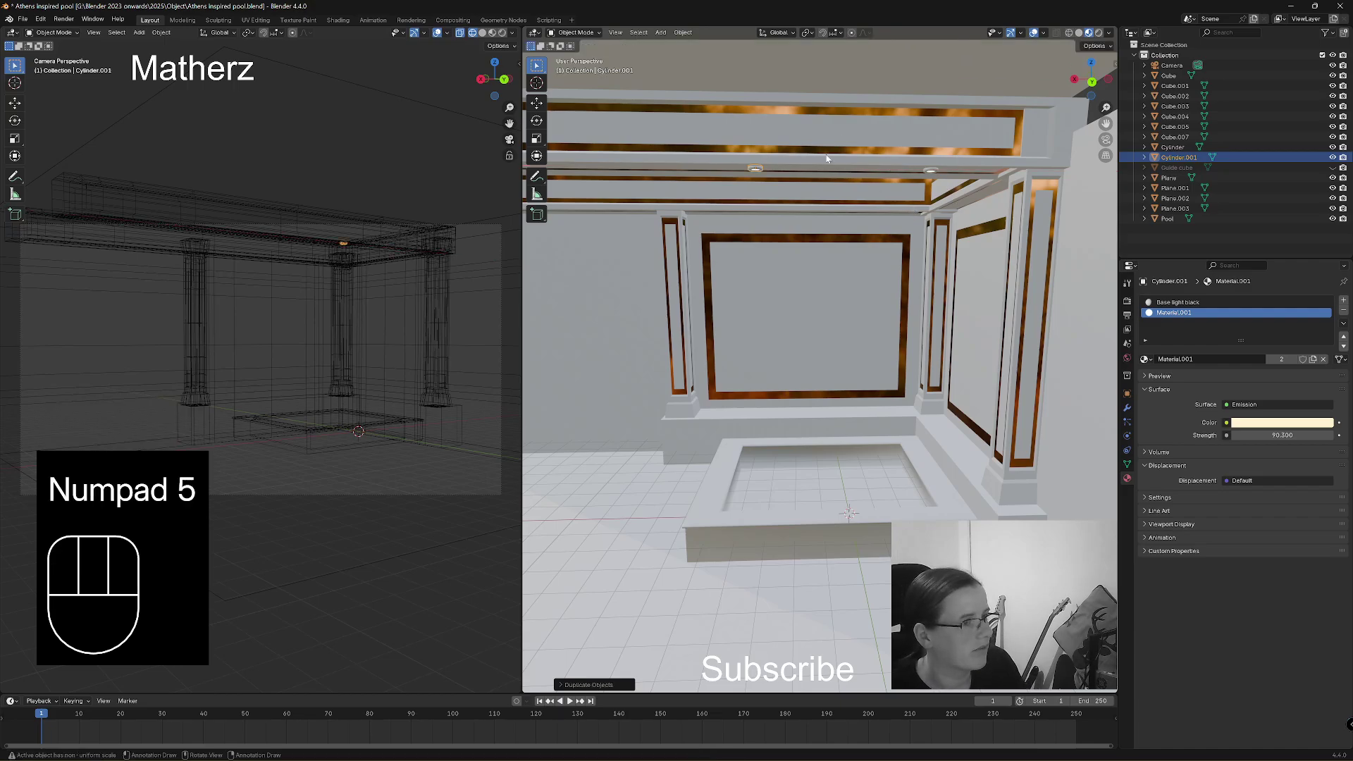
middle_click_drag(821, 166, 927, 221, "shift")
key("shift")
key("shift+d")
key("KP_5")
left_click(928, 224)
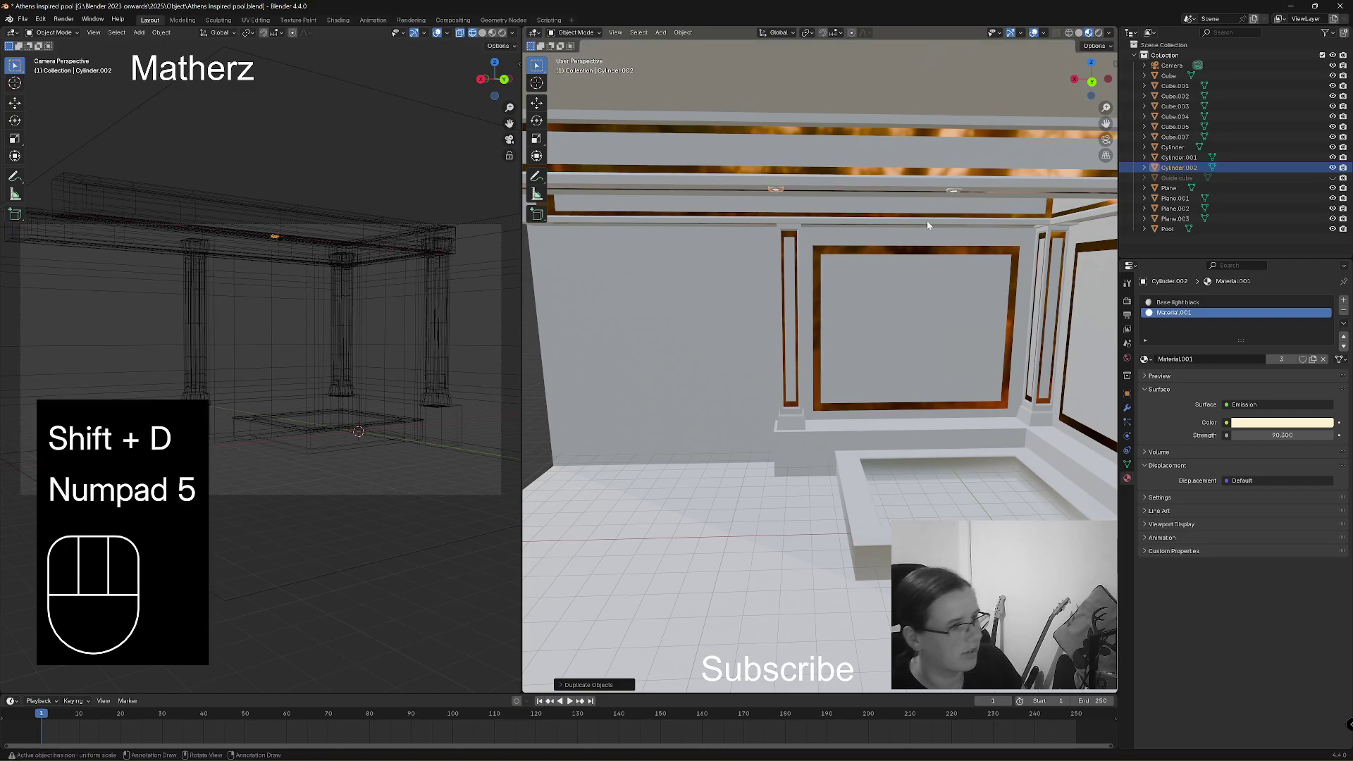
key("shift+d")
middle_click_drag(698, 217, 668, 210)
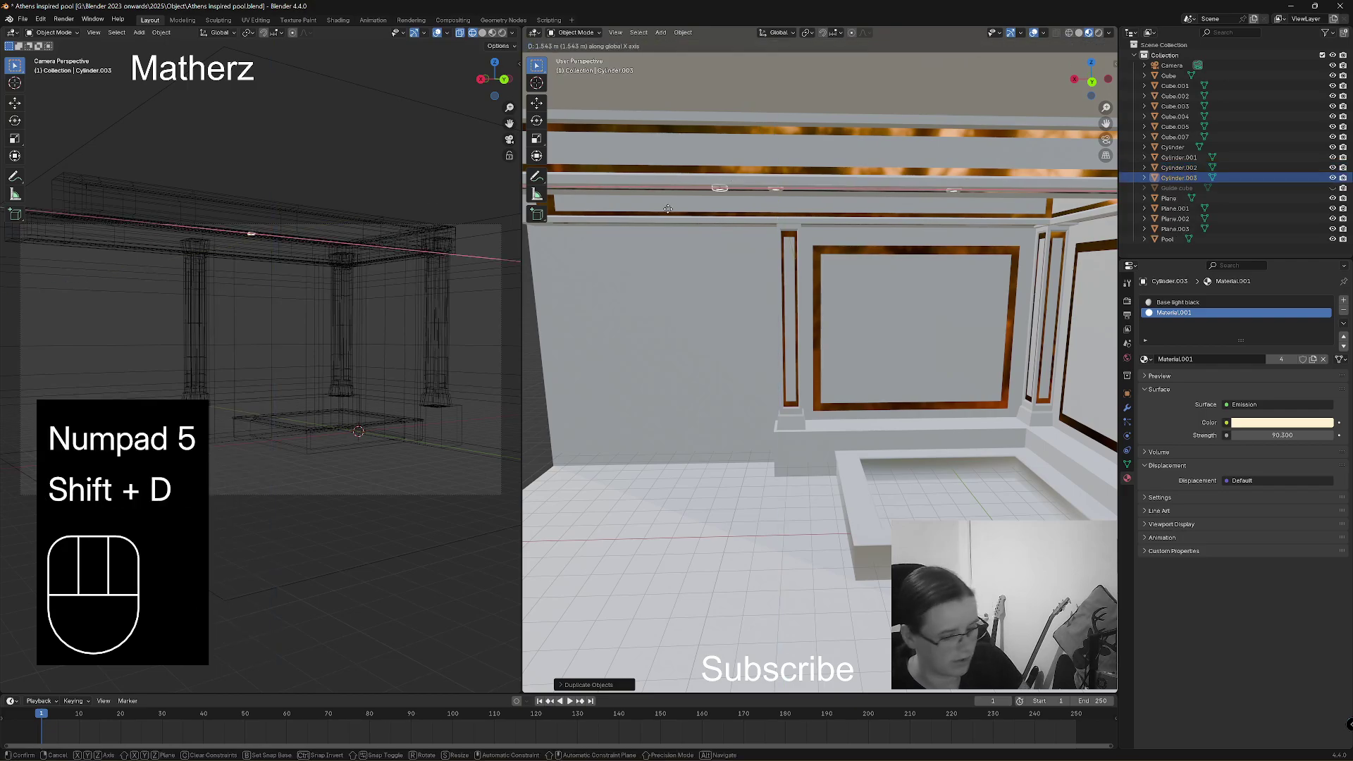
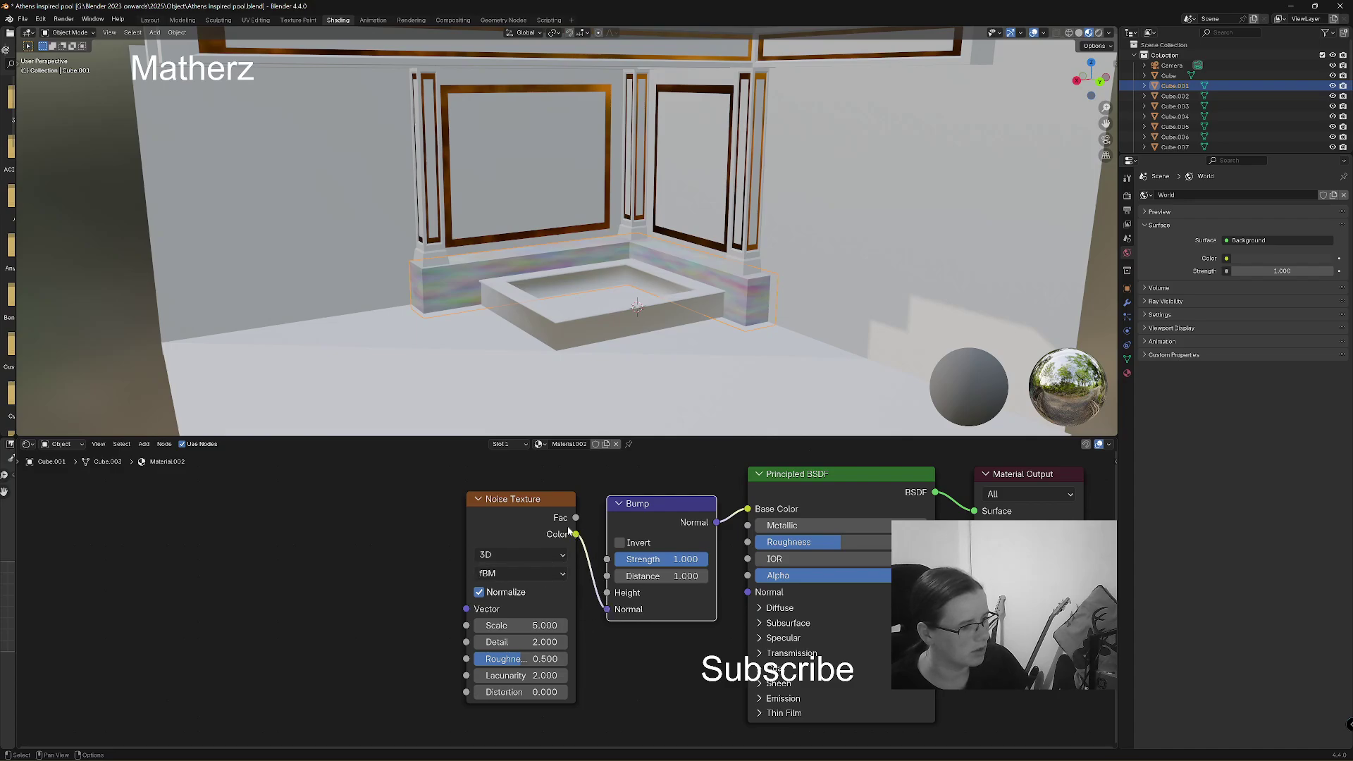
Connect the Noise Texture's Color to the Bump node's Height and move both nodes away from the Principled BSDF to make room.
left_click_drag(607, 610, 607, 593)
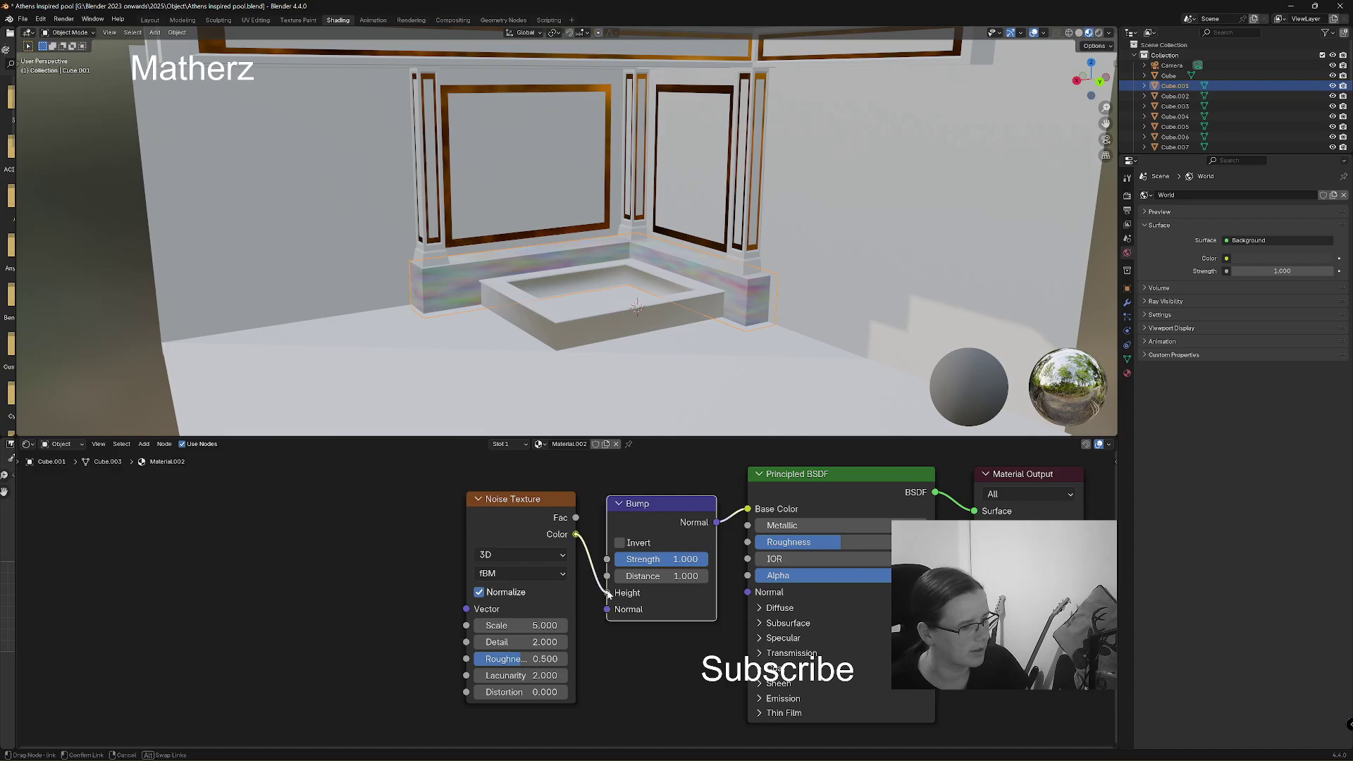
left_click_drag(560, 503, 226, 498)
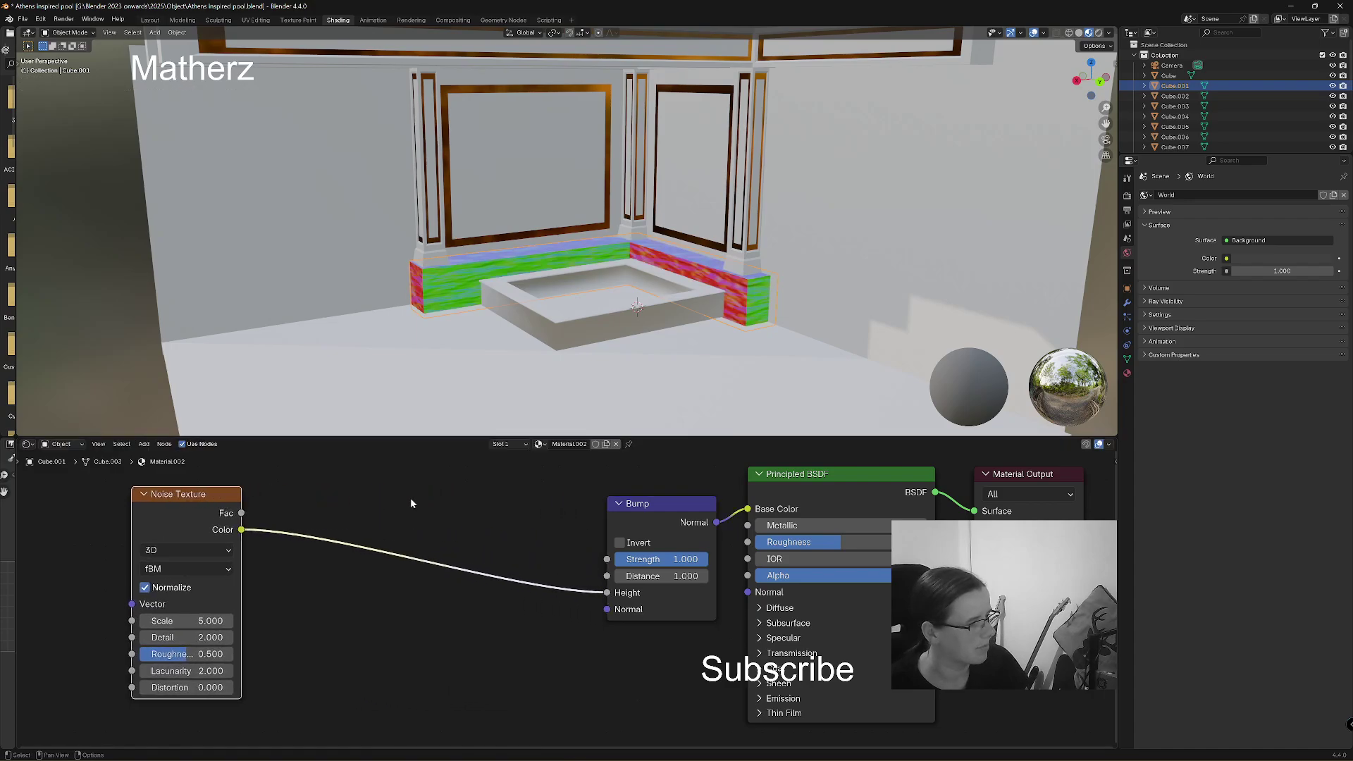
left_click_drag(678, 506, 336, 493)
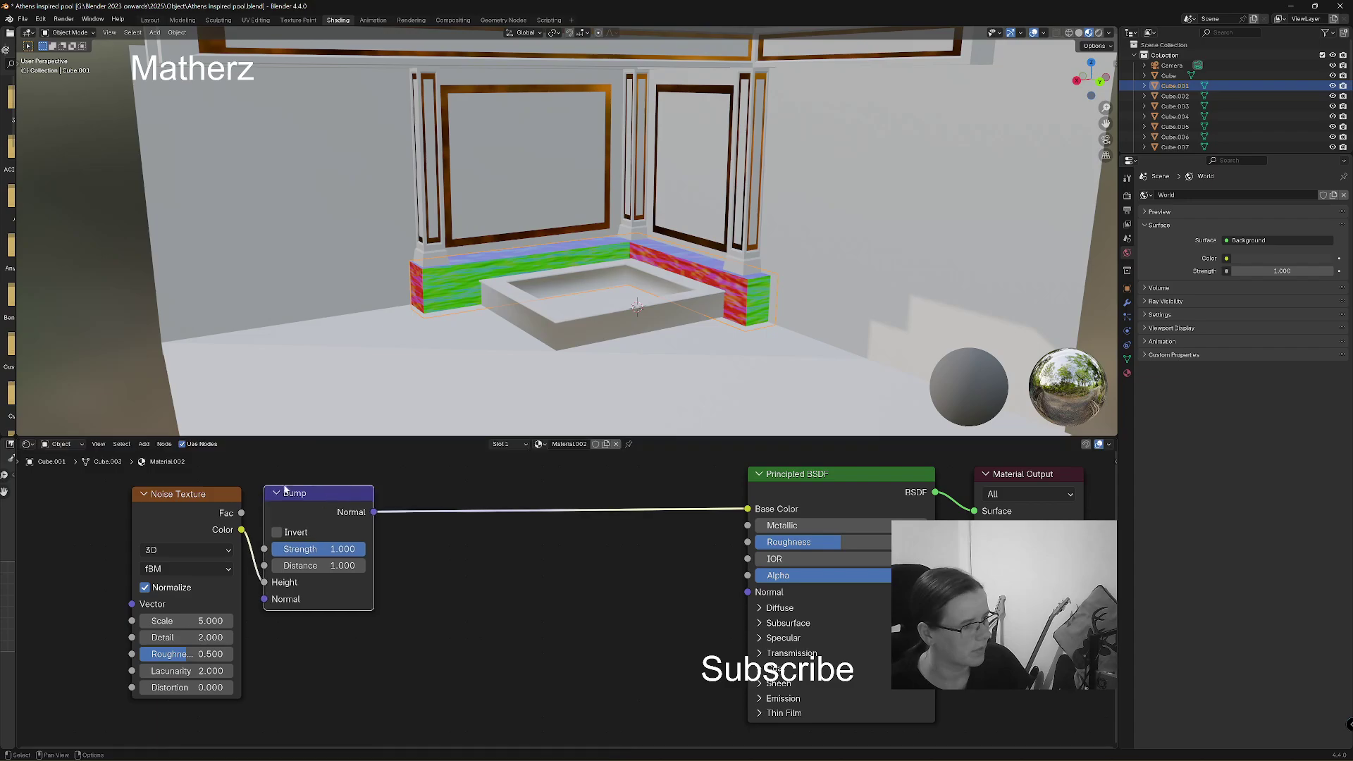
Insert a Color Ramp node between the Bump node's Normal output and the Principled BSDF's Base Color.
left_click(143, 444)
type("col")
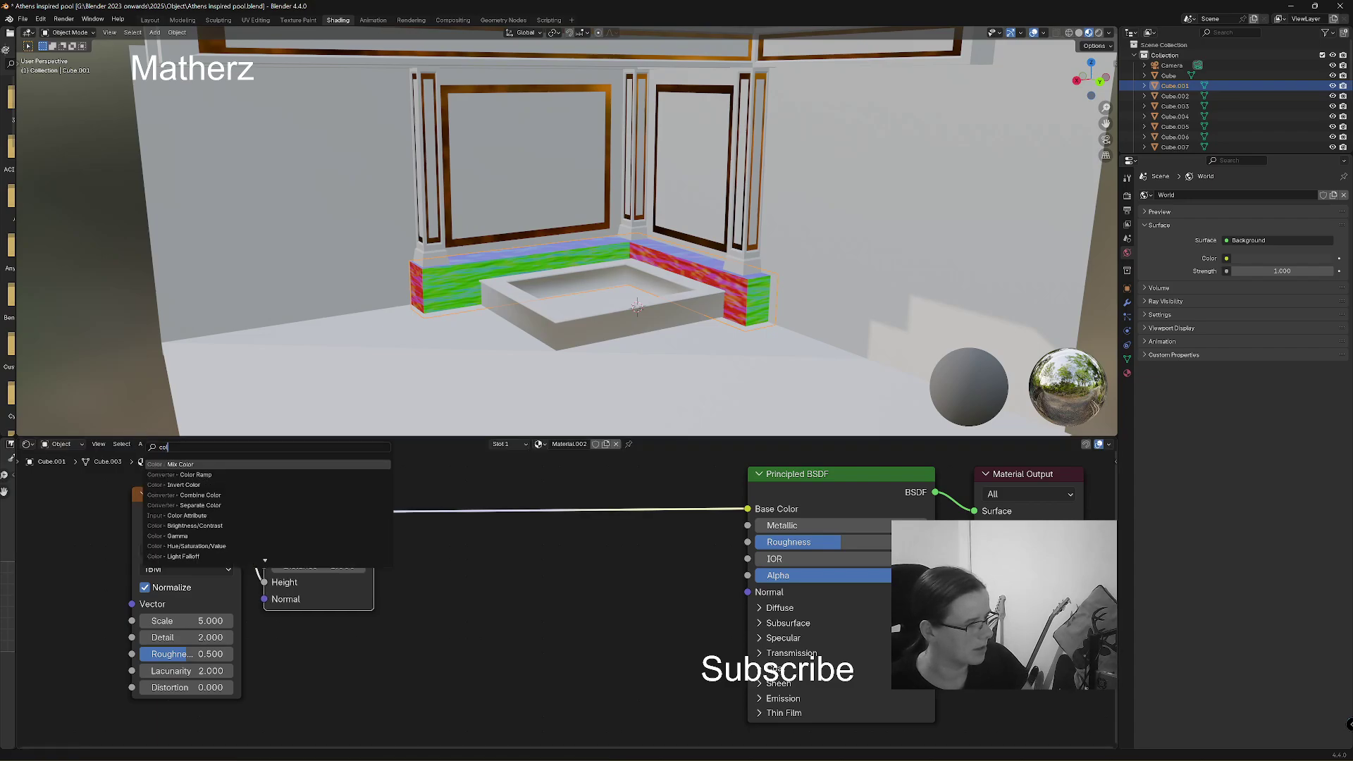
left_click(195, 474)
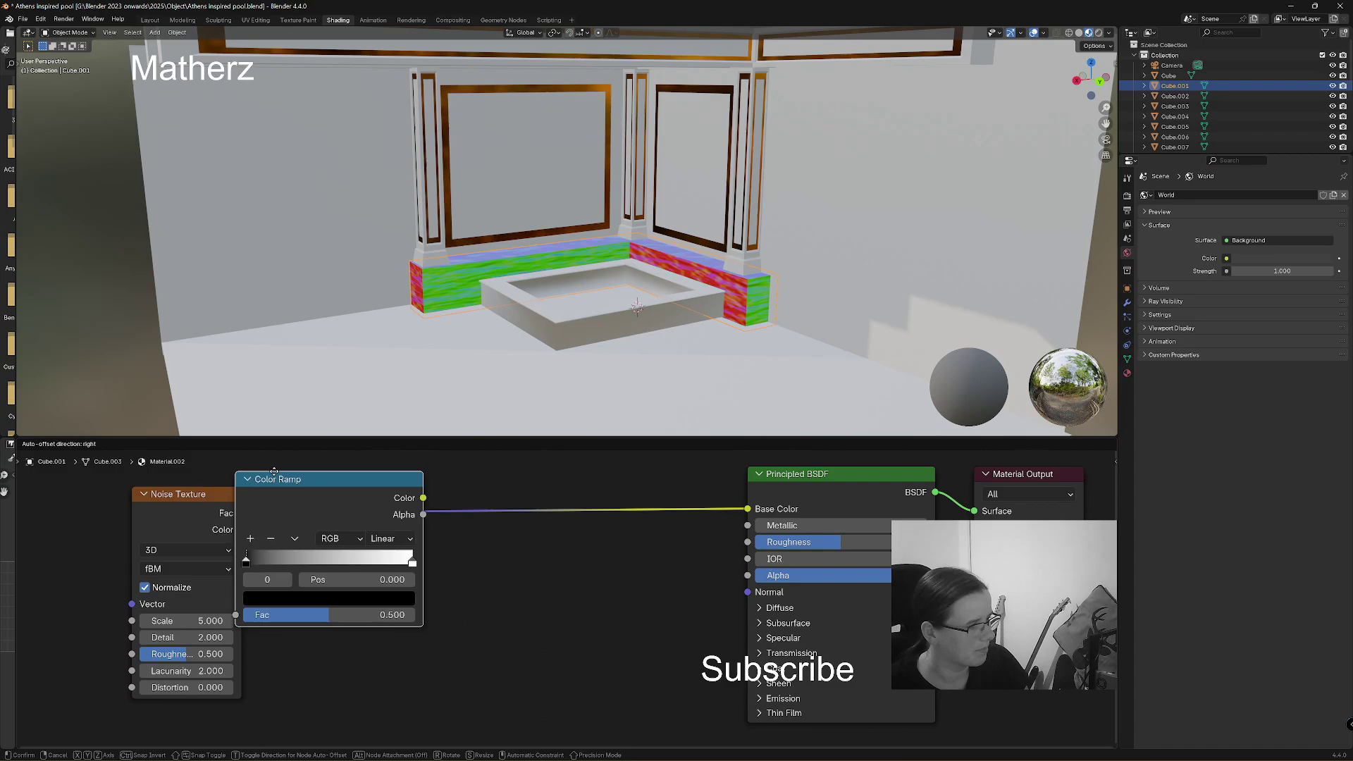
left_click(449, 594)
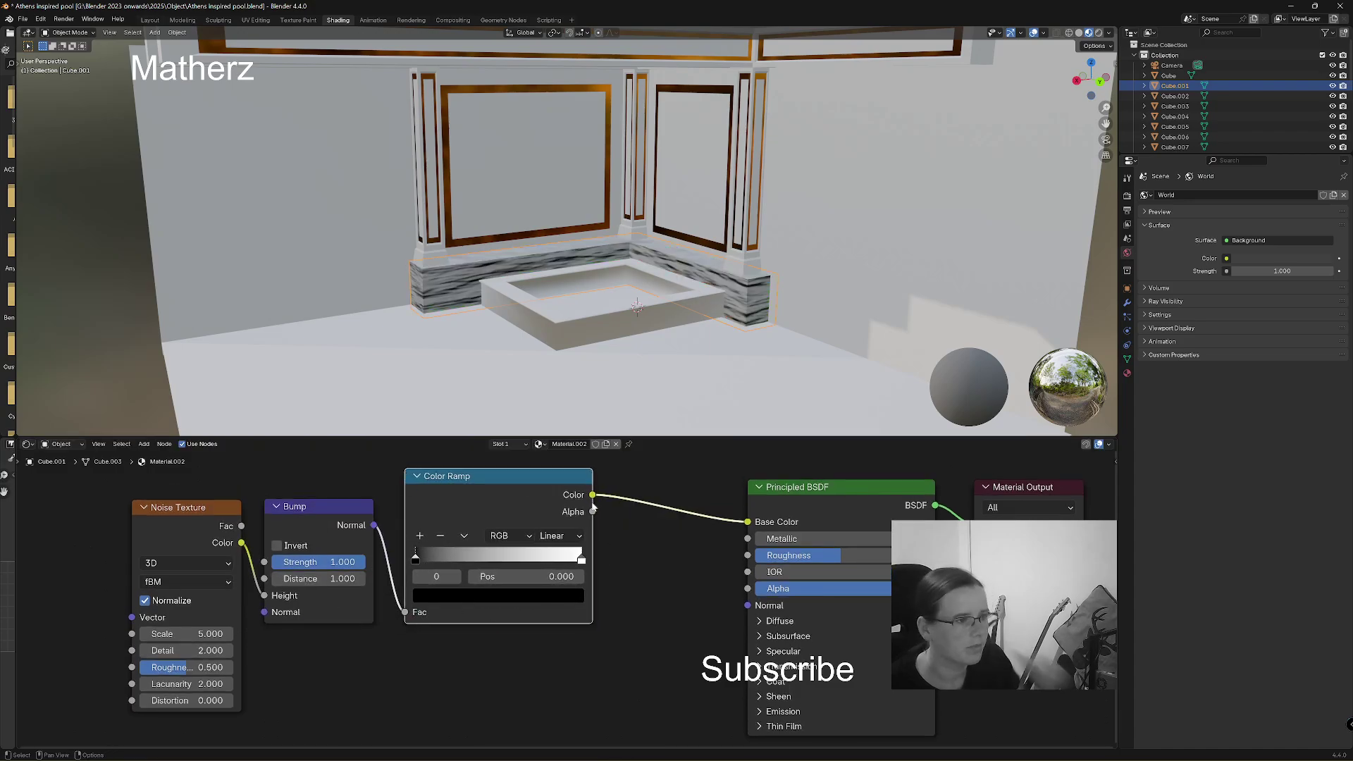
left_click_drag(580, 476, 603, 495)
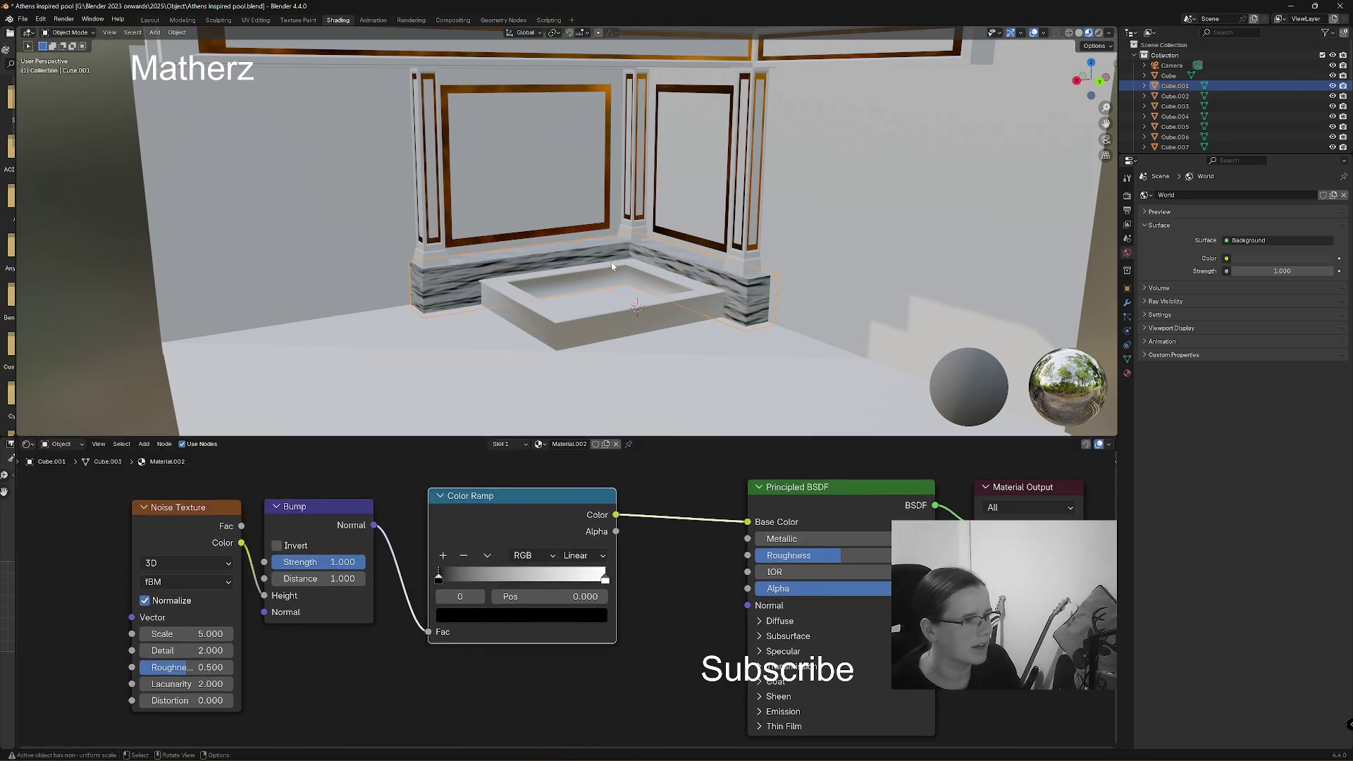
Set the Color Ramp's white stop to position 0.372 and the Noise Texture's scale to 2.1 and roughness to 0.489.
mouse_move(605, 579)
left_mouse_down()
mouse_move(458, 579)
mouse_move(629, 573)
left_mouse_up()
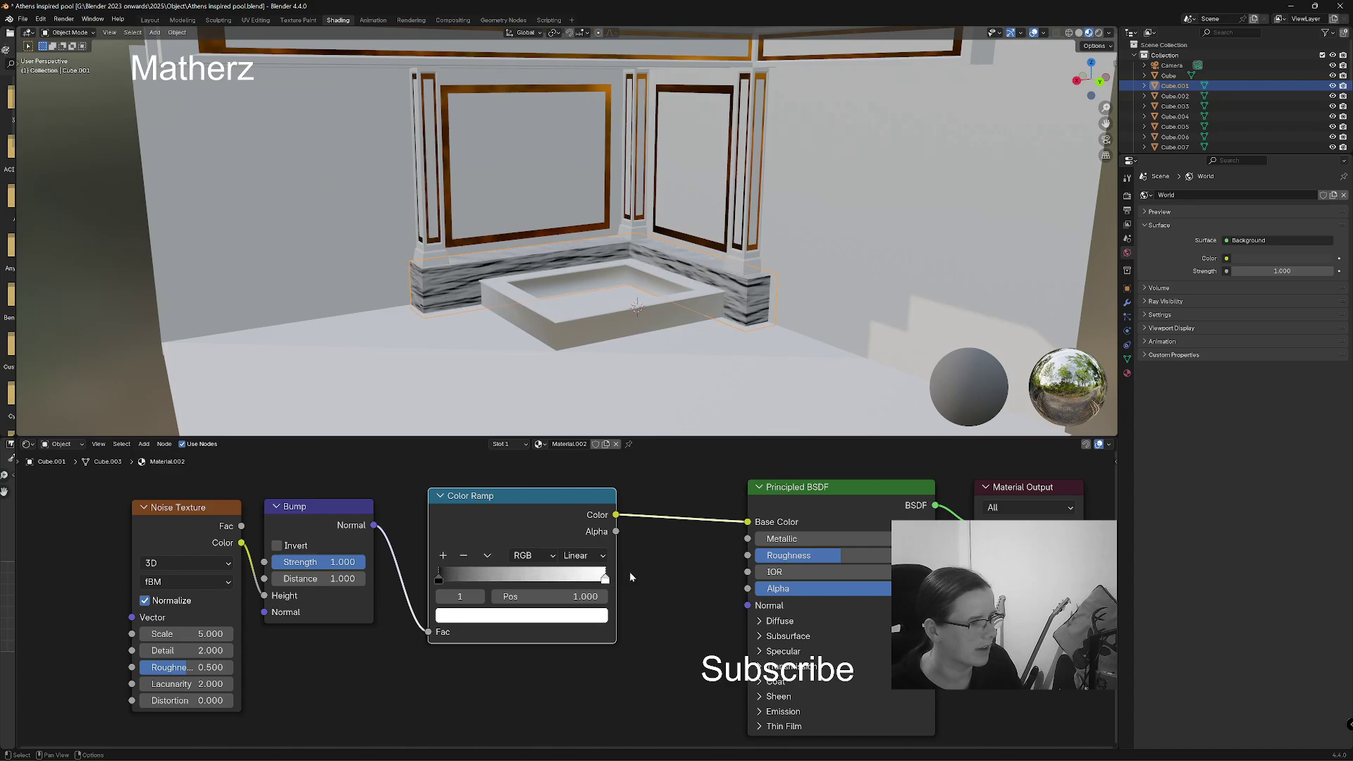
mouse_move(438, 580)
left_mouse_down()
mouse_move(513, 580)
mouse_move(429, 579)
left_mouse_up()
left_click_drag(603, 581, 494, 583)
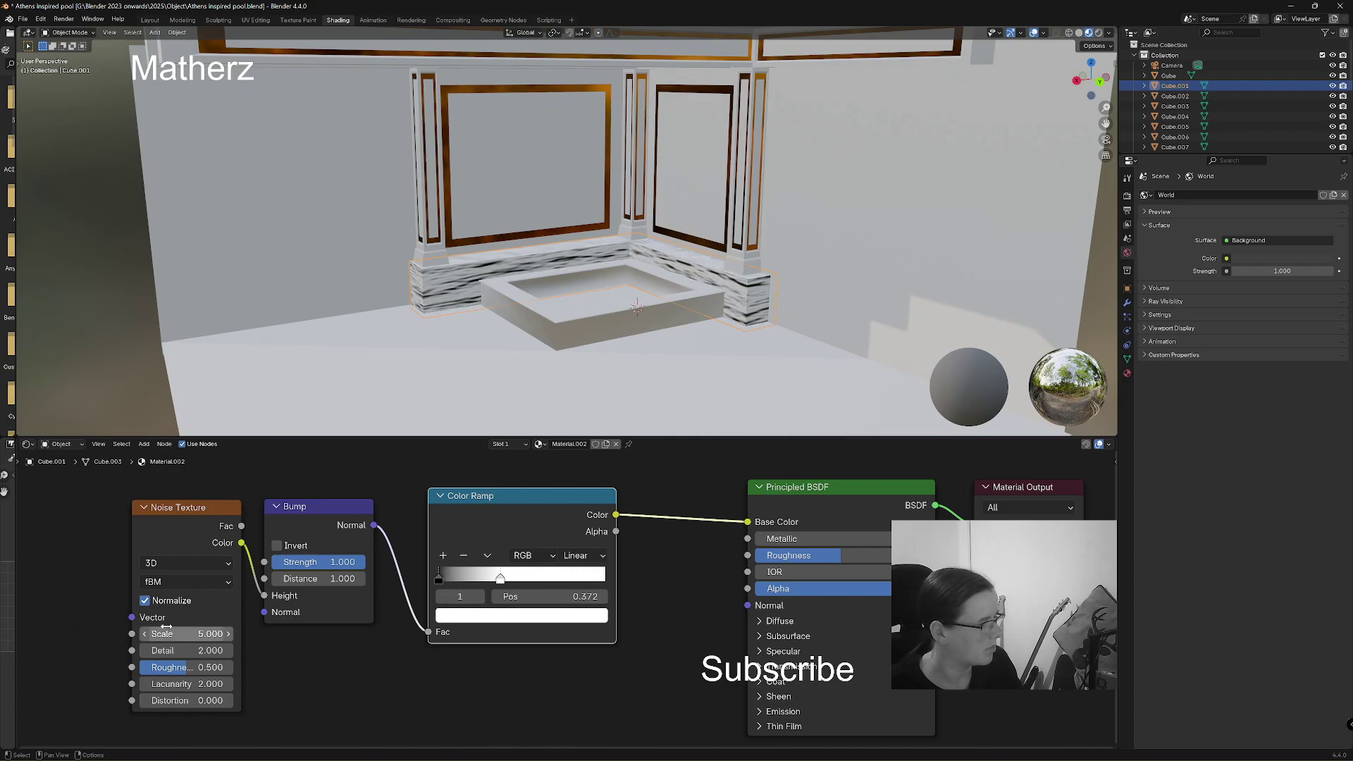
left_click_drag(180, 669, 142, 634)
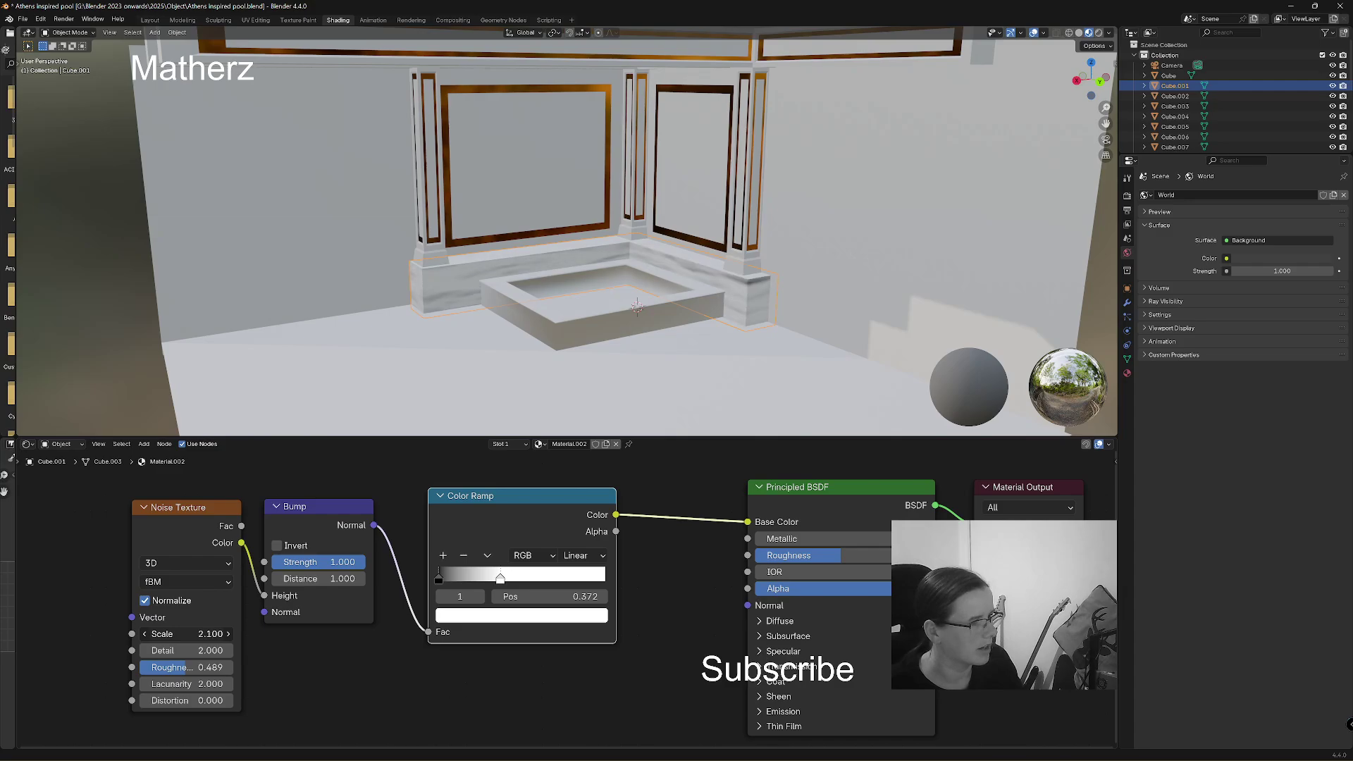
left_click(352, 503)
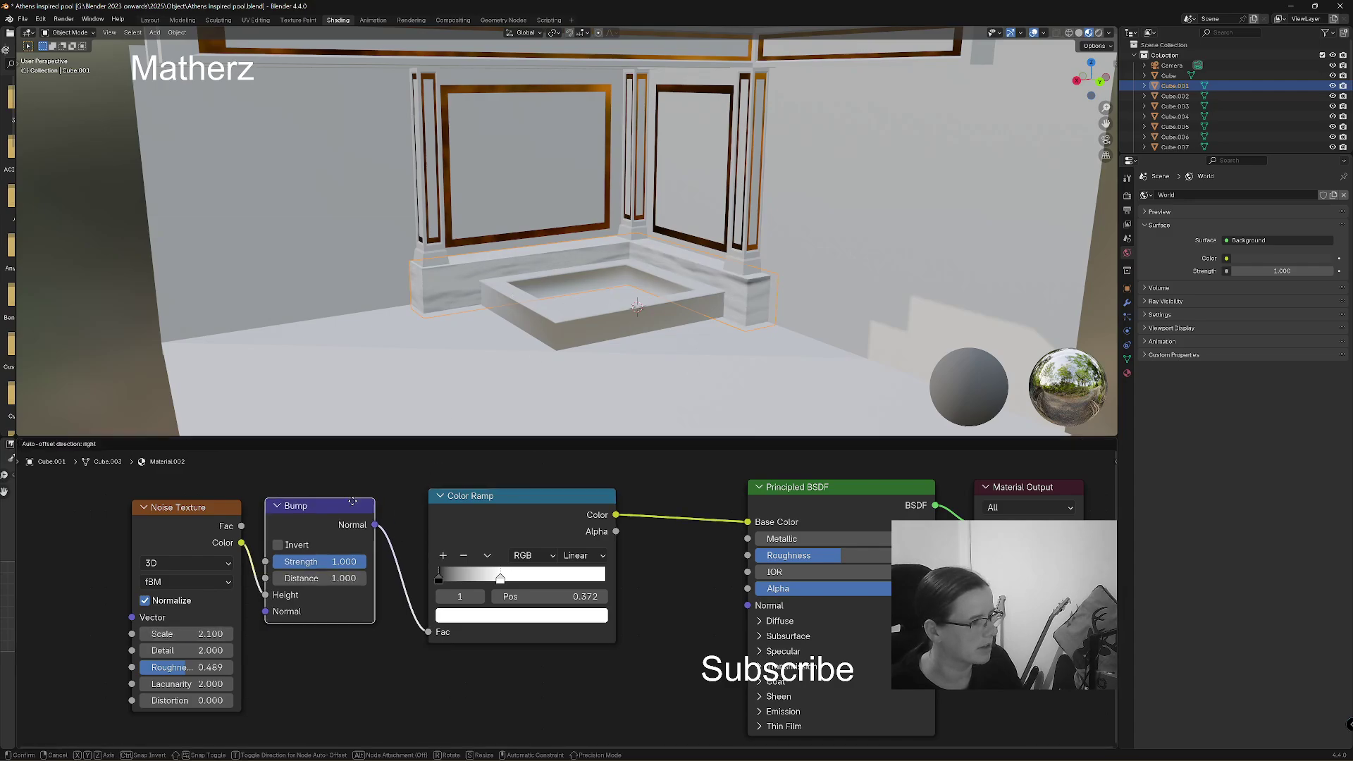
left_click_drag(352, 503, 366, 499)
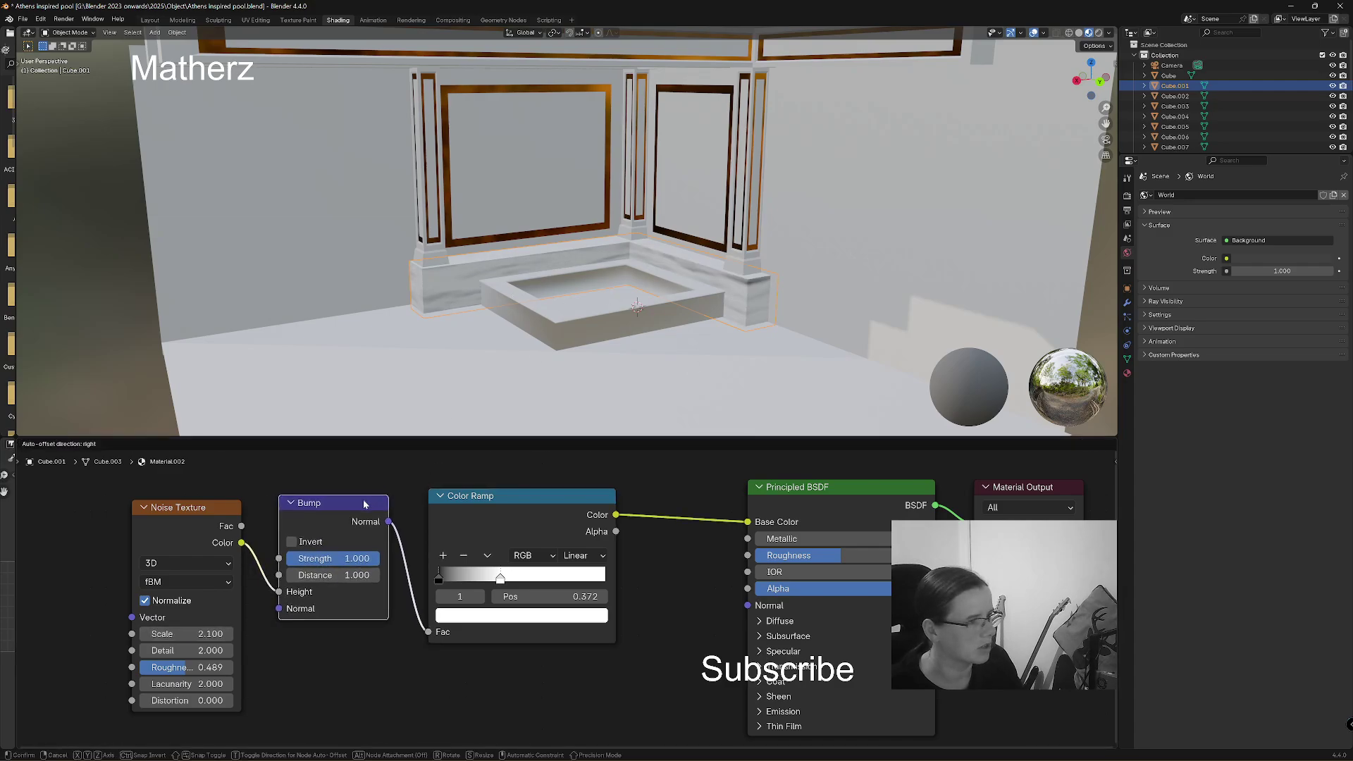
Preview the marble base around the pool in rendered shading with nothing selected.
left_click(1099, 32)
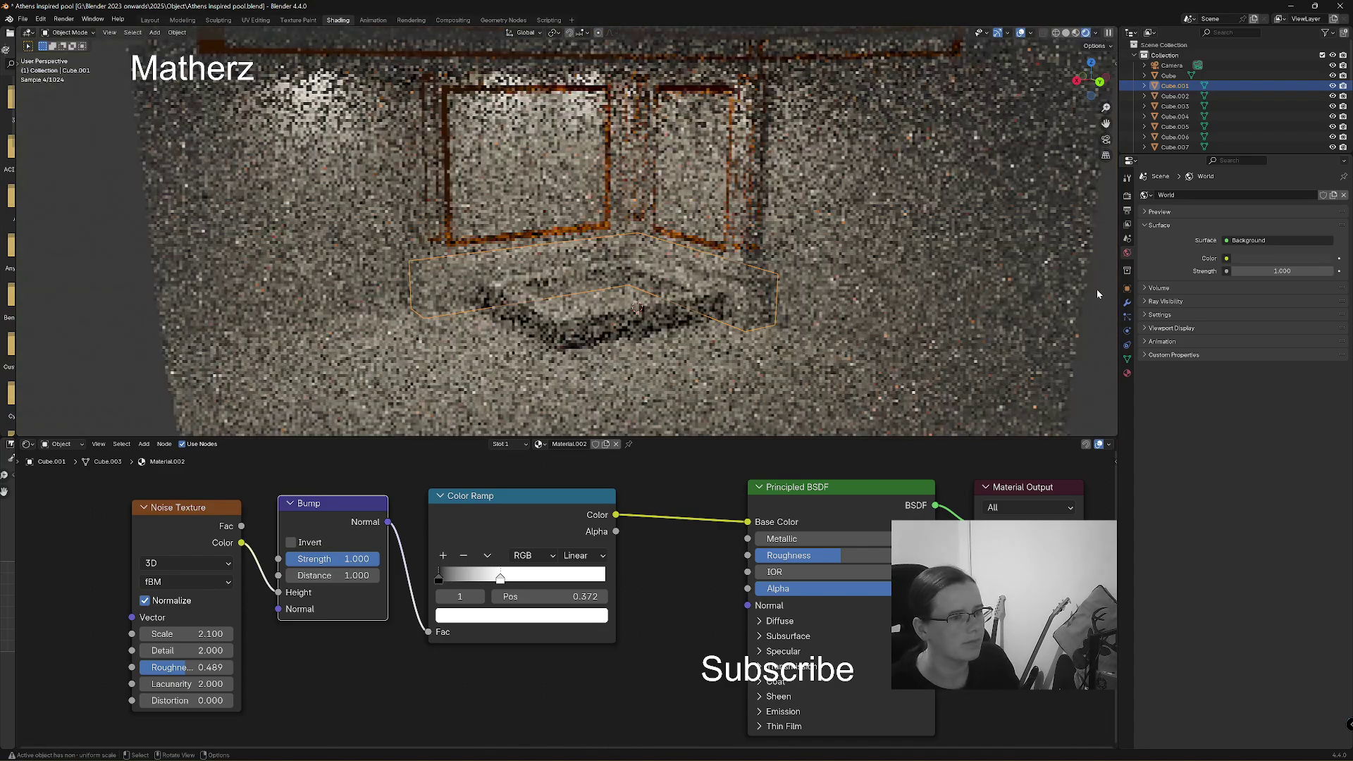
left_click(1097, 293)
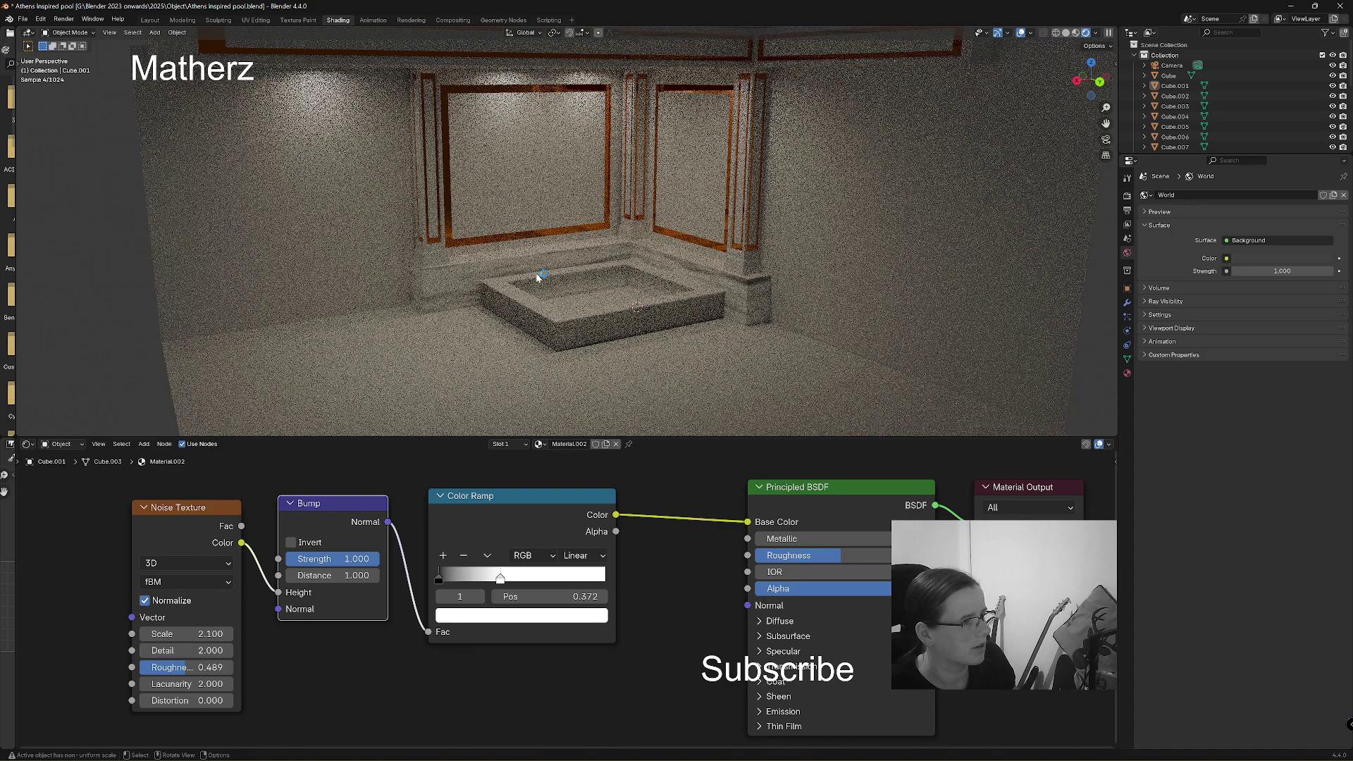
Return the viewport to material preview and create a new material named Floor on the floor plane.
left_click(501, 396)
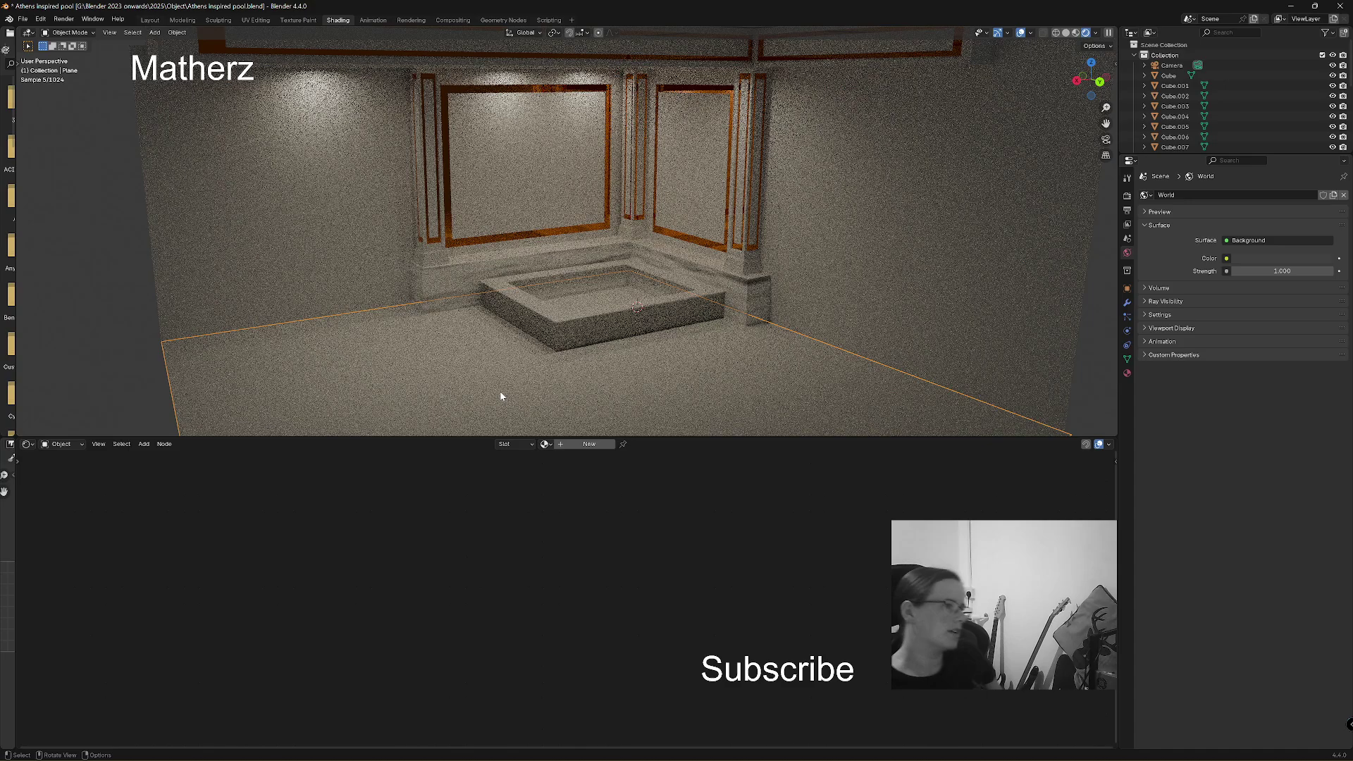
key("z")
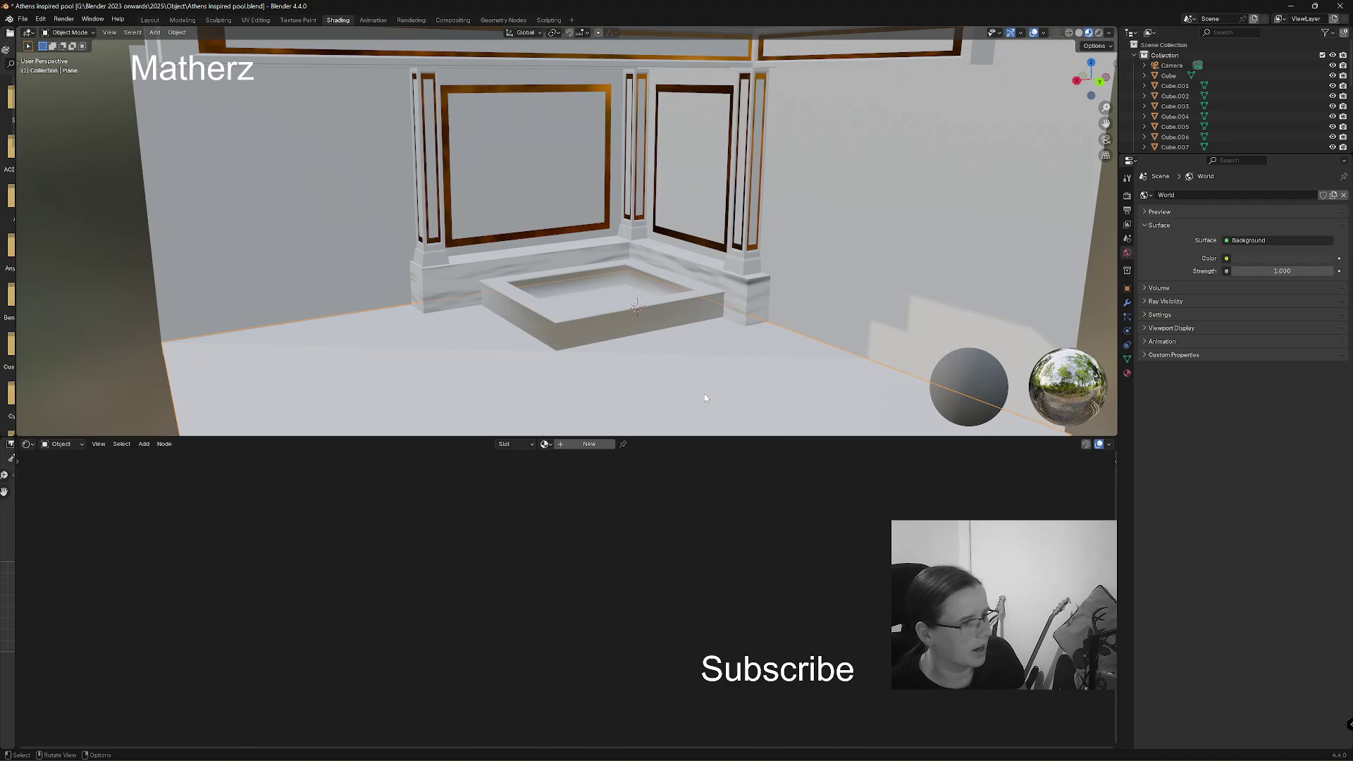
left_click(1128, 374)
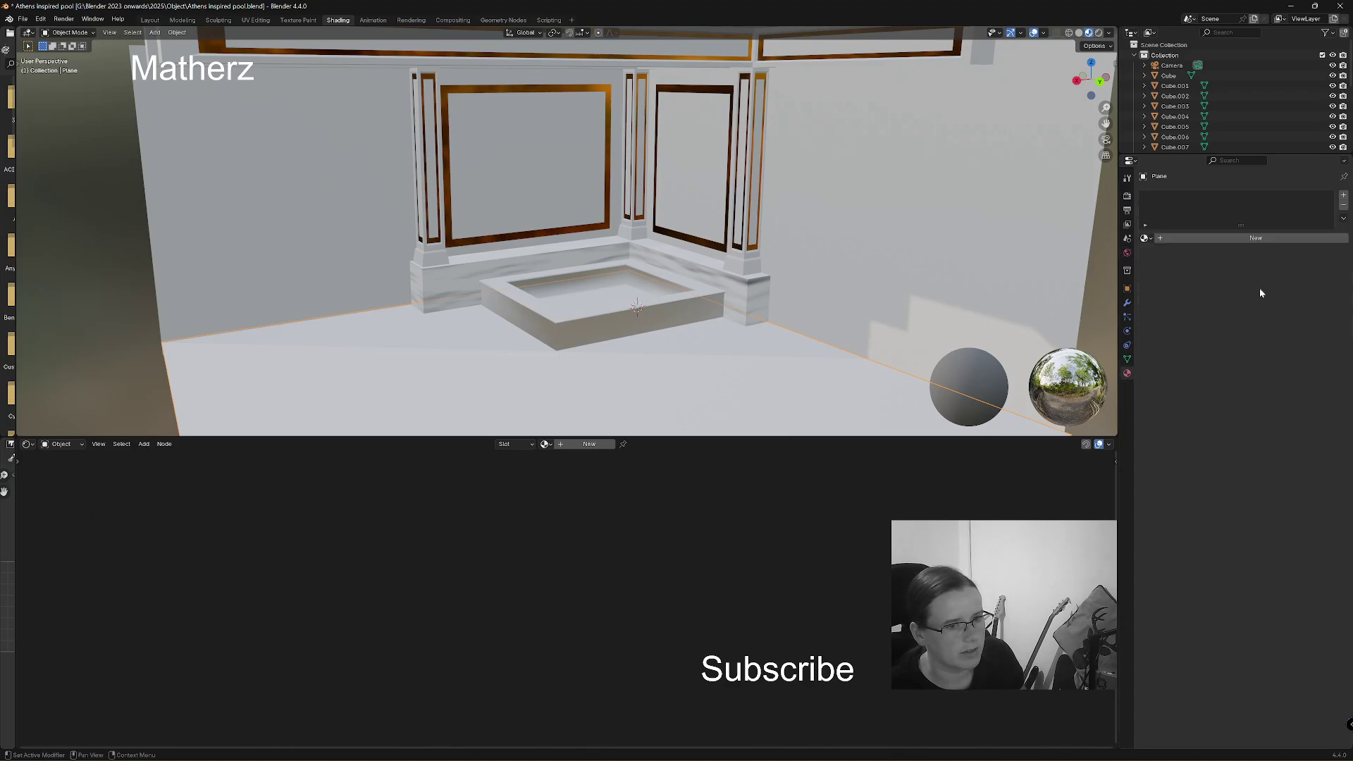
left_click(1275, 238)
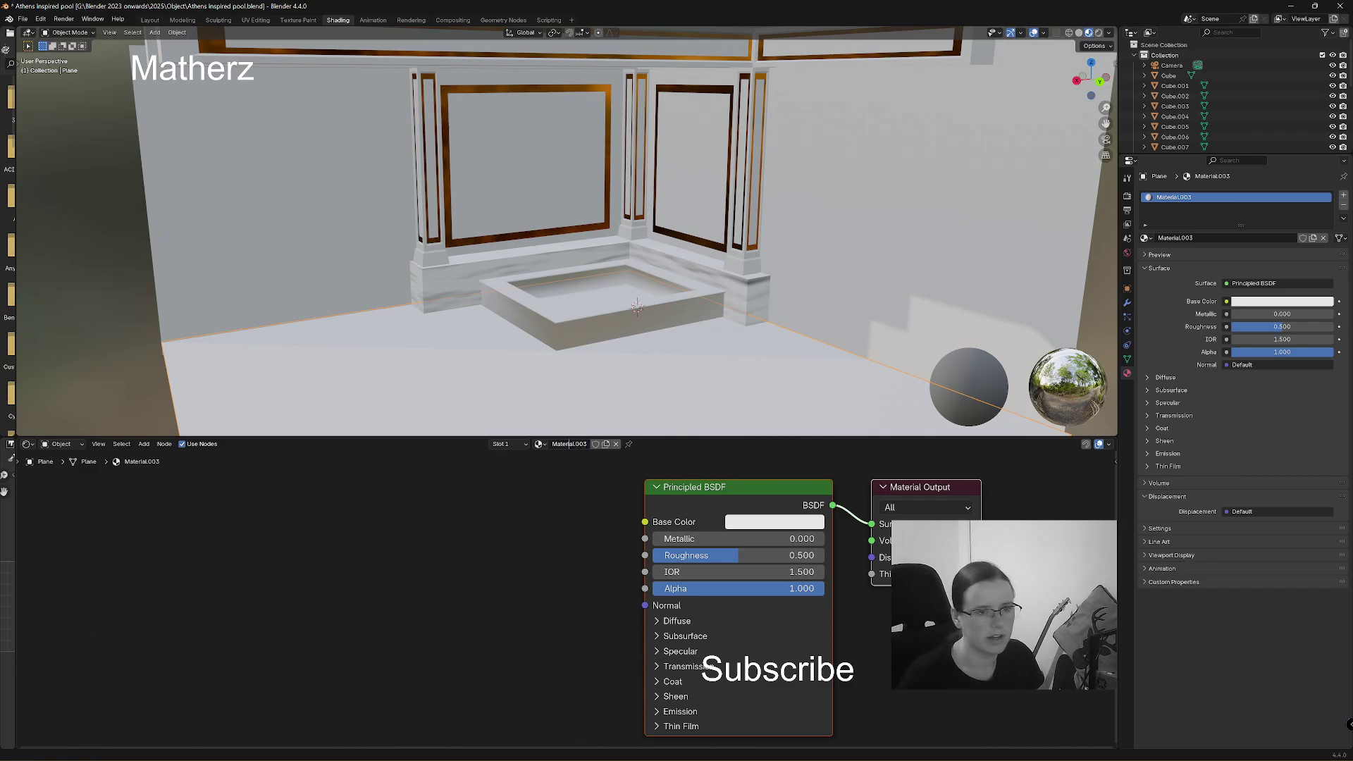
double_click(1178, 200)
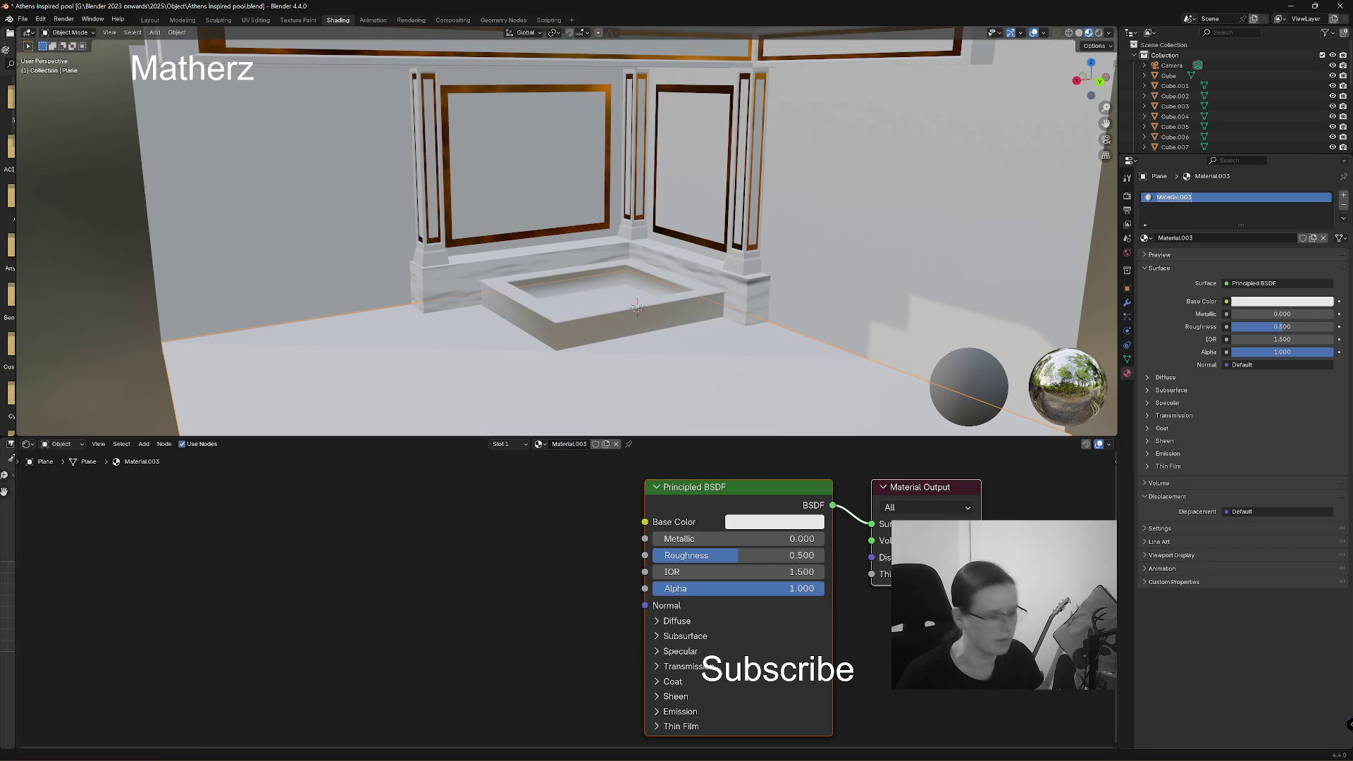
type("Floor")
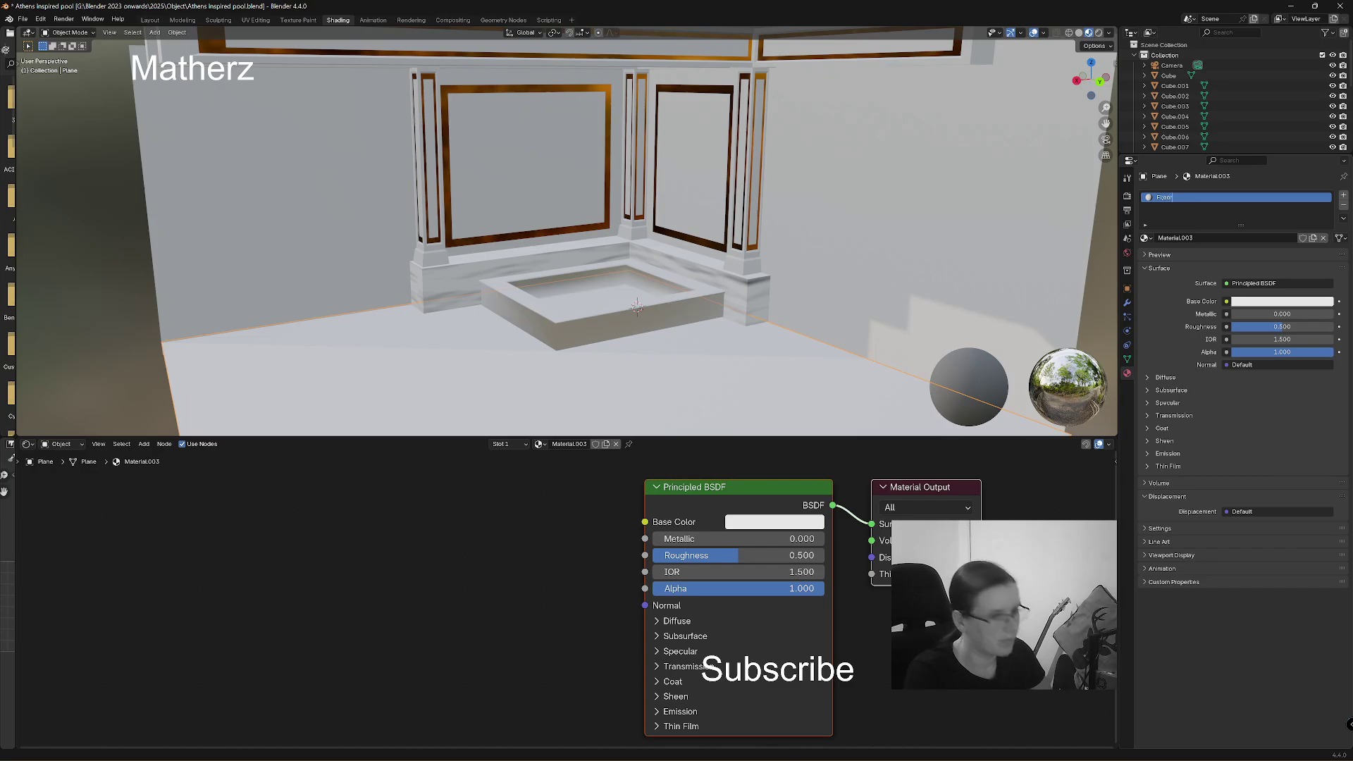
key("Return")
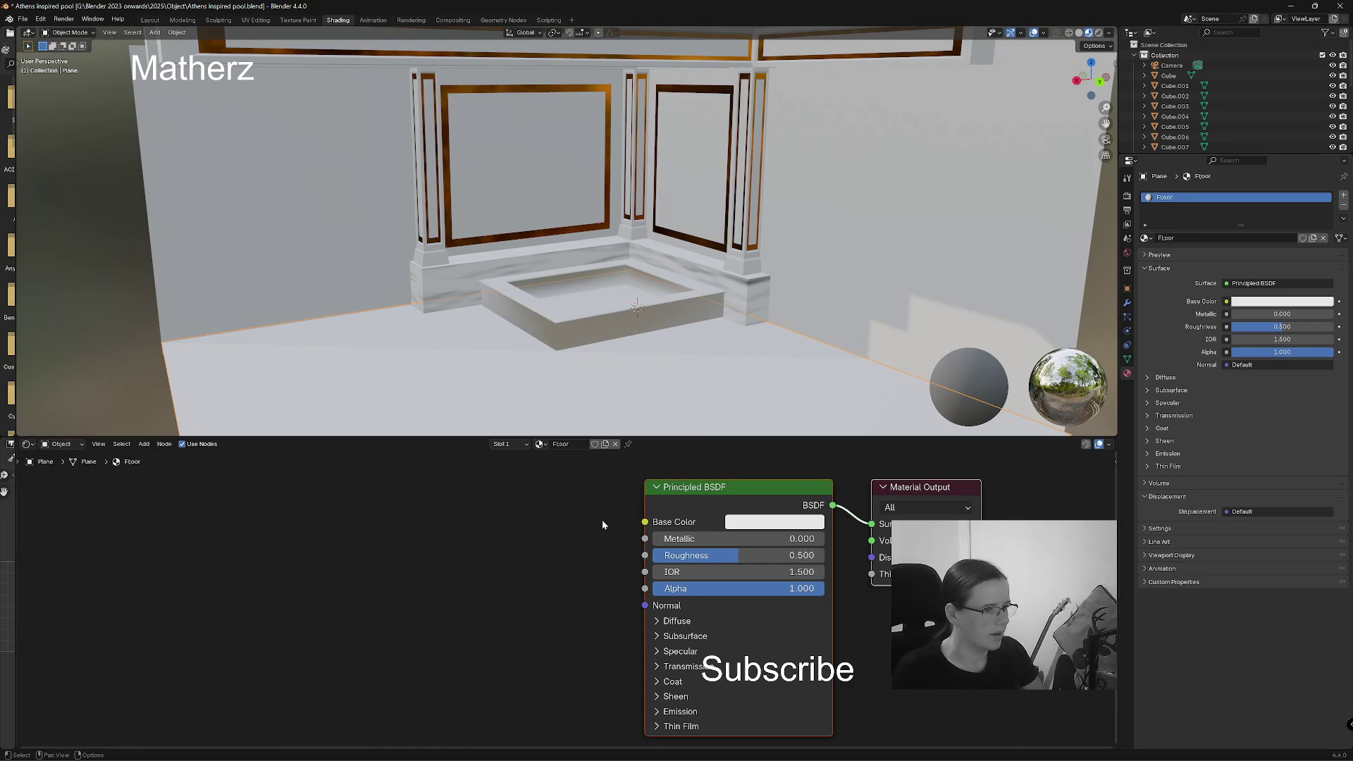
Add a Brick Texture node to the Floor material and connect its Color output to the Principled BSDF's Base Color.
left_click(144, 445)
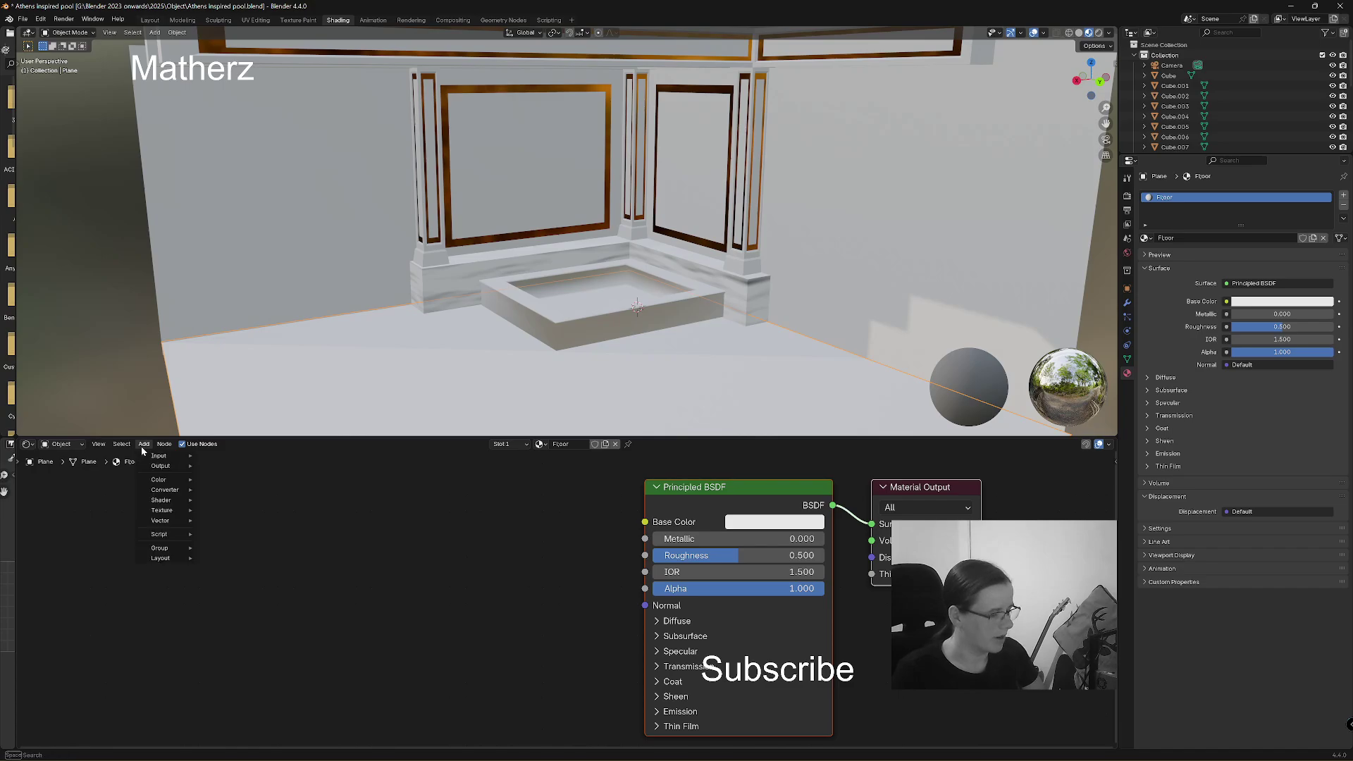
type("brick")
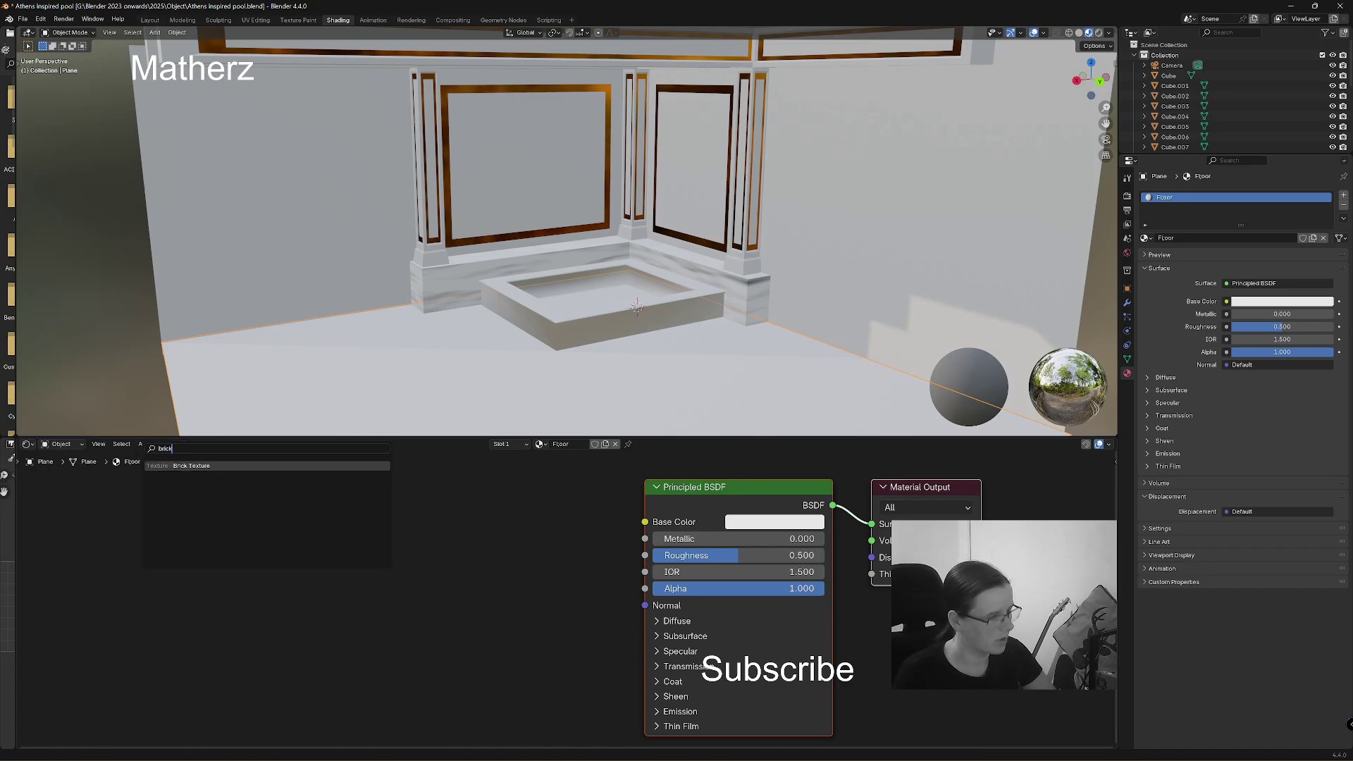
key("Return")
left_click(552, 504)
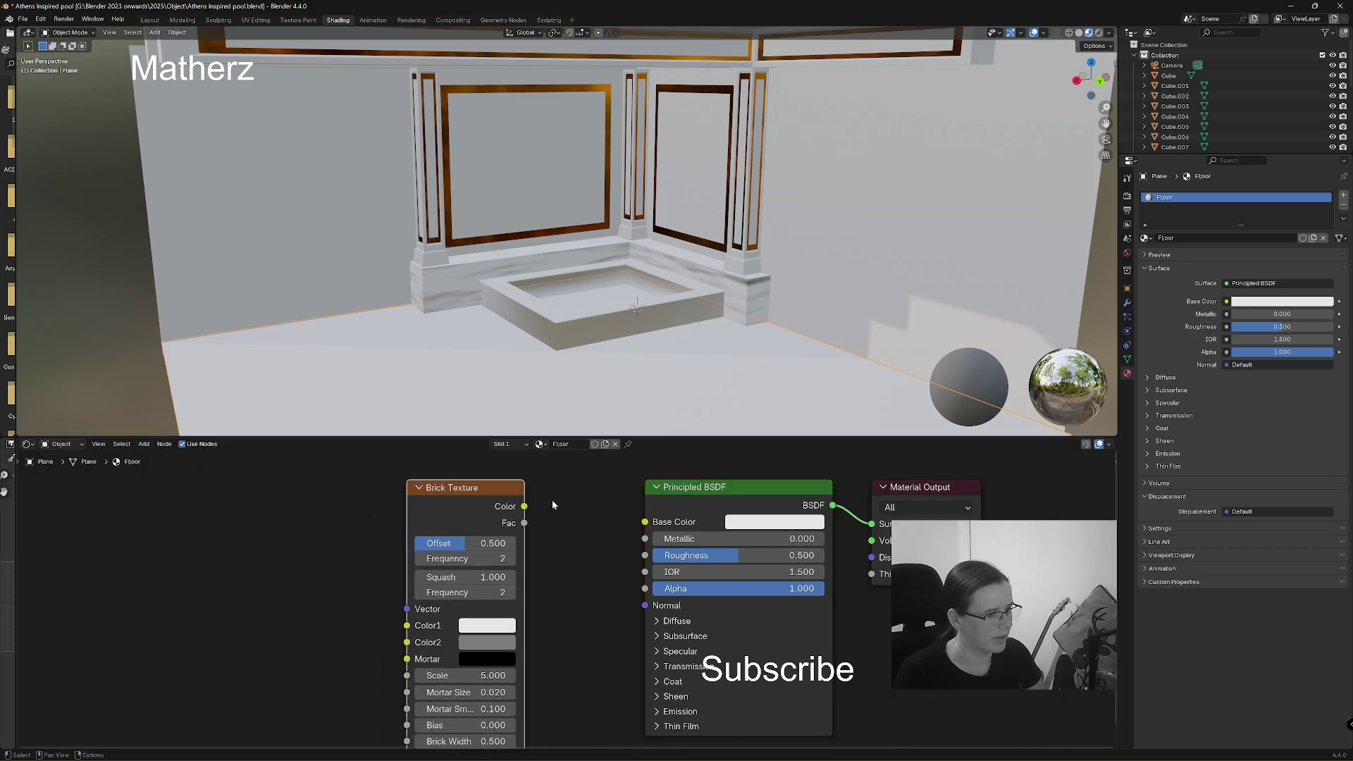
left_click_drag(526, 507, 645, 522)
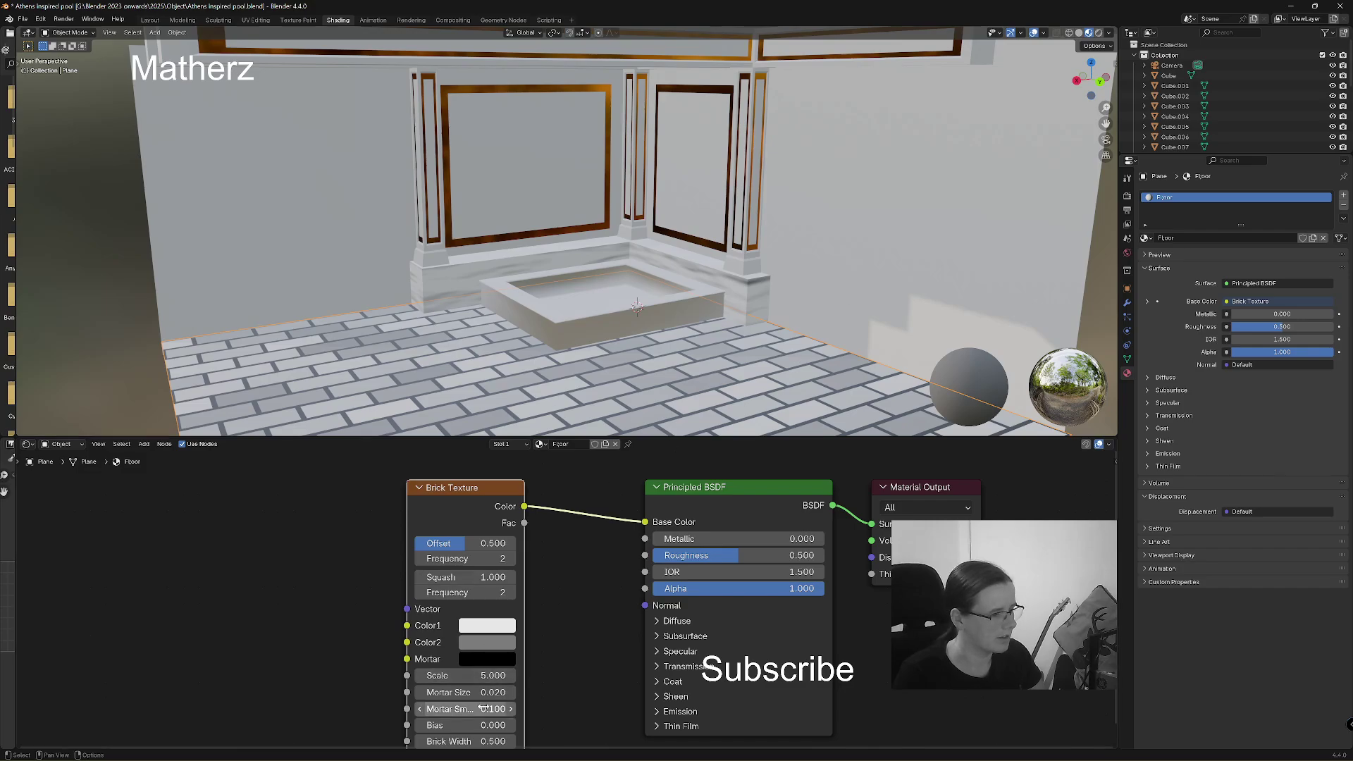
Set the Brick Texture's offset to 0, brick width to 0.2 and scale to 3.8 for square floor tiles.
left_click_drag(463, 543, 413, 547)
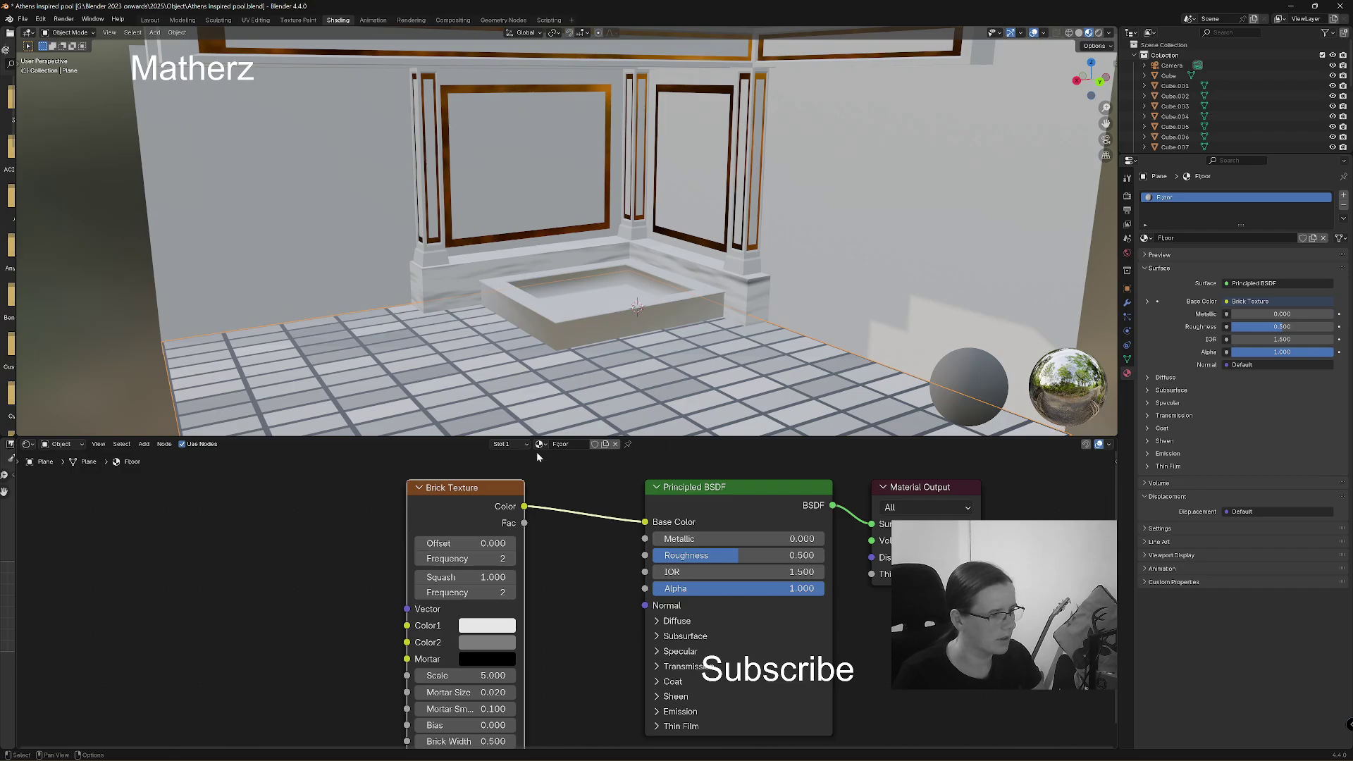
left_click_drag(469, 739, 440, 739)
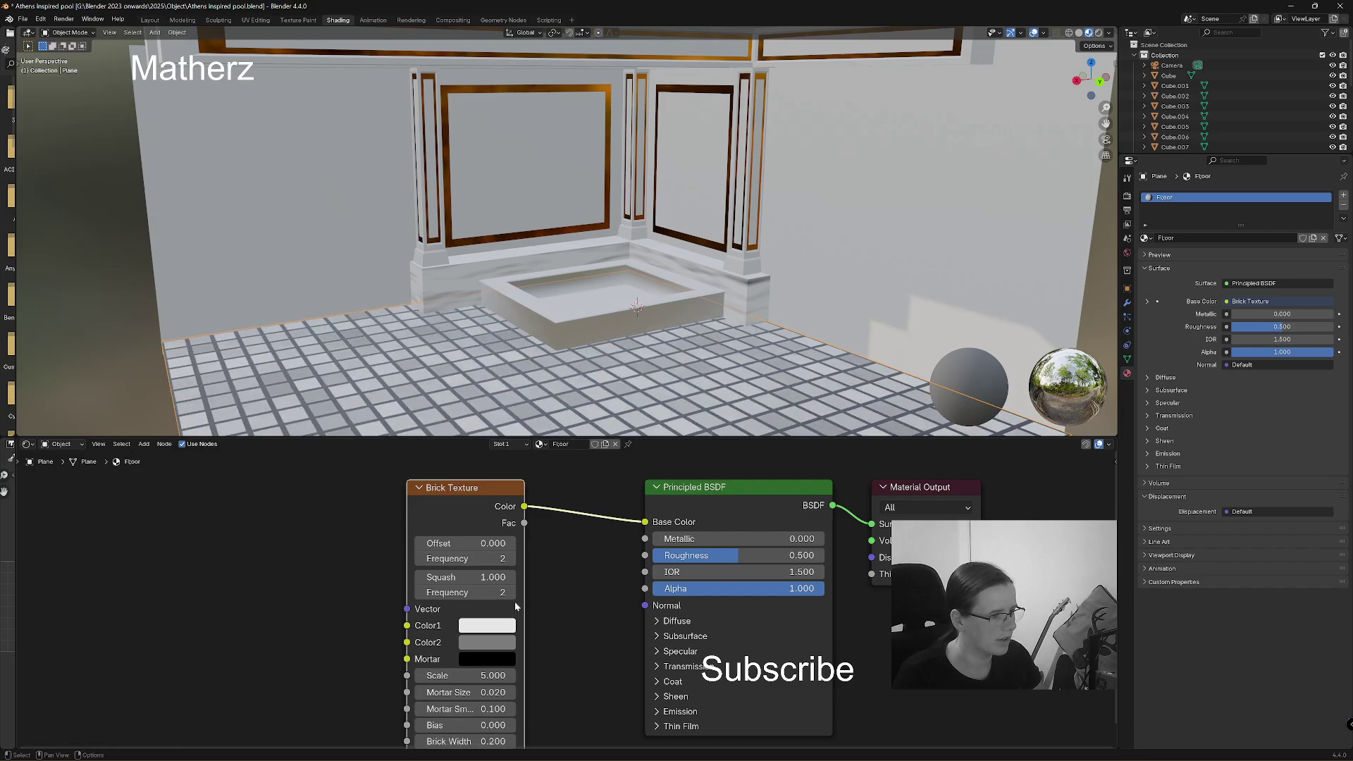
scroll(578, 352, "down", 5)
middle_click_drag(578, 352, 614, 331)
mouse_move(487, 682)
left_mouse_down()
mouse_move(552, 682)
mouse_move(447, 683)
mouse_move(467, 683)
left_mouse_up()
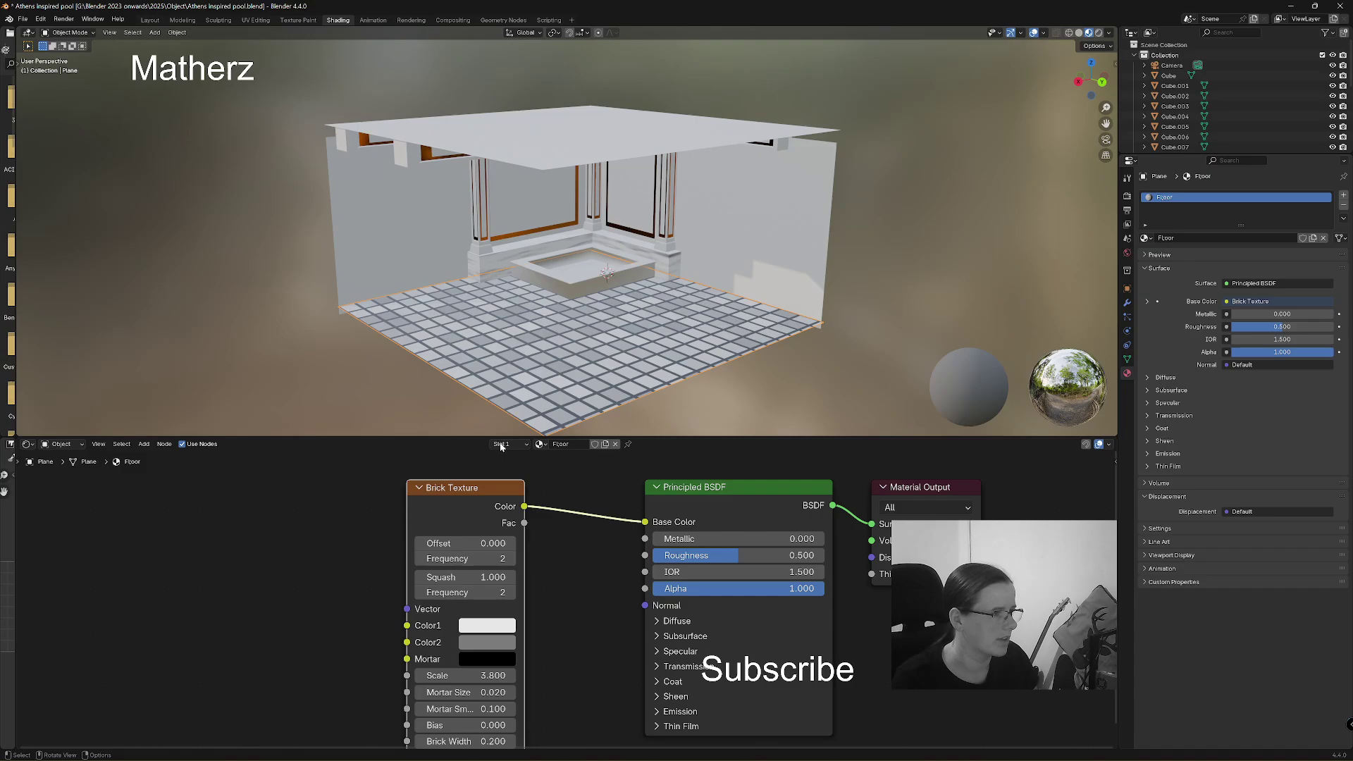
Insert a Bump node between the Brick Texture and the Principled BSDF, with the brick Color feeding the Bump's Height input.
left_click_drag(489, 494, 274, 486)
left_click(144, 444)
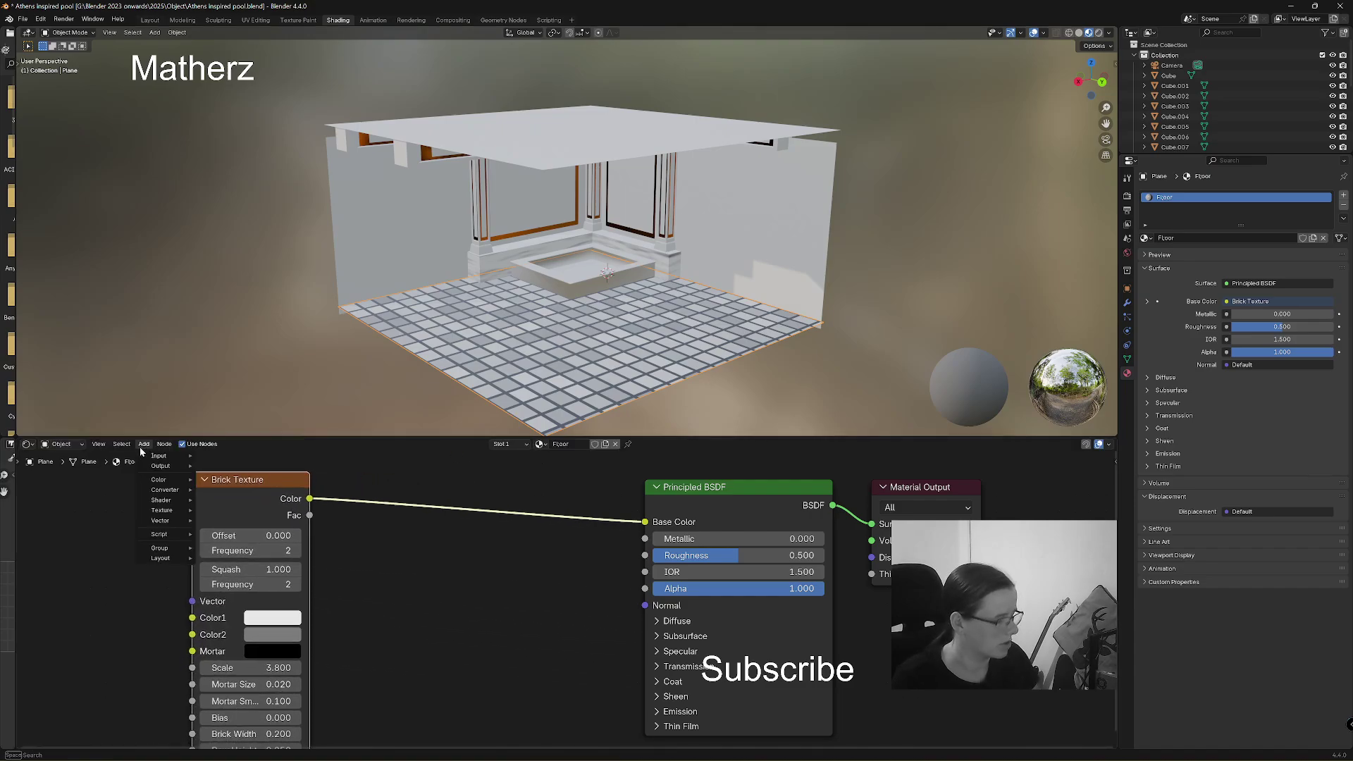
type("bump")
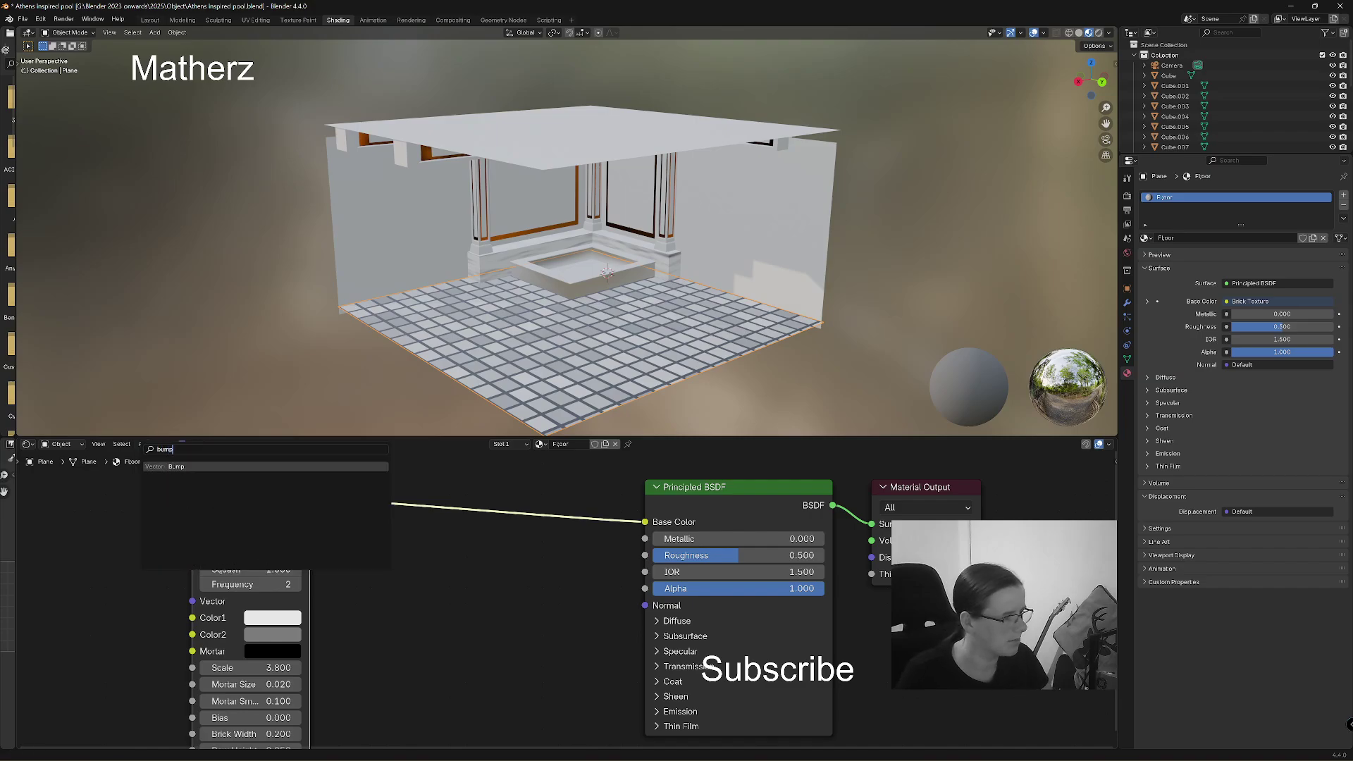
key("Return")
left_click(341, 568)
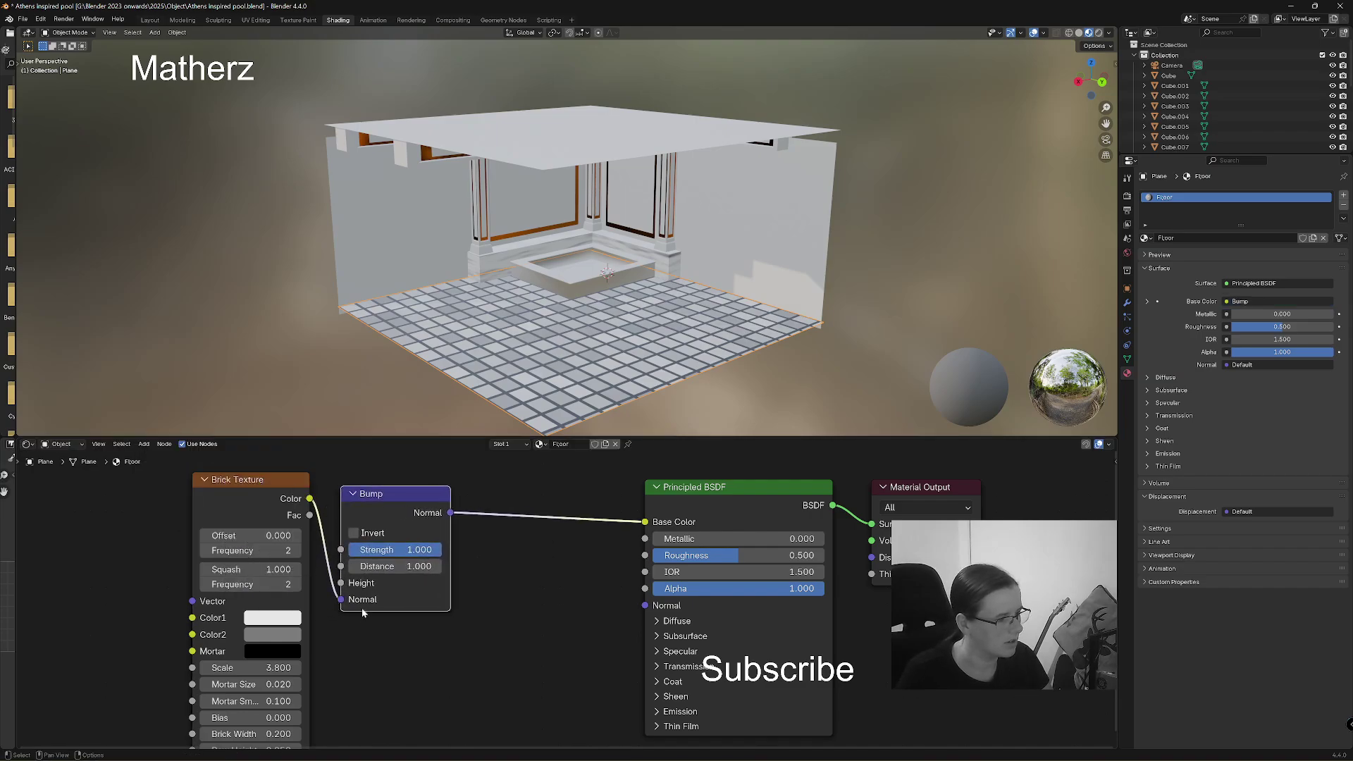
left_click_drag(341, 600, 341, 583)
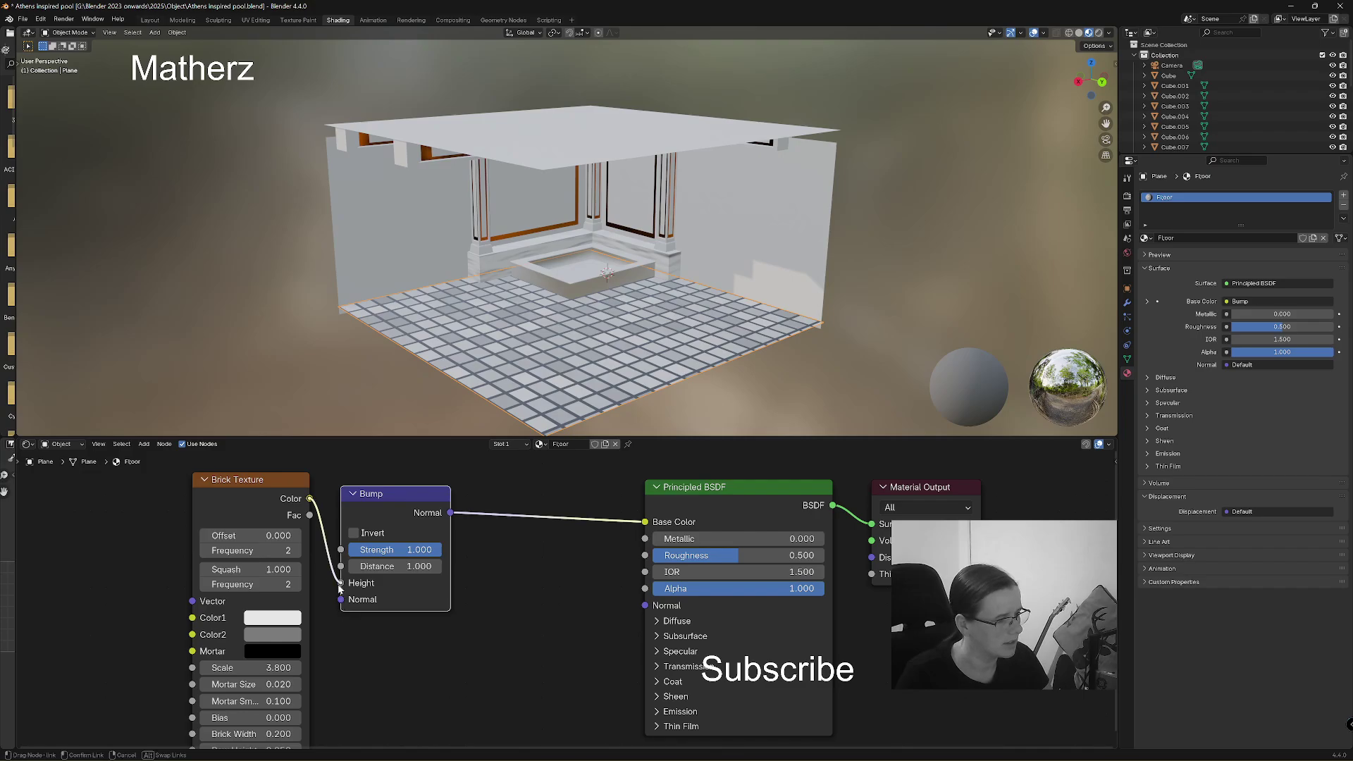
scroll(708, 246, "up", 1)
middle_click_drag(709, 247, 698, 303)
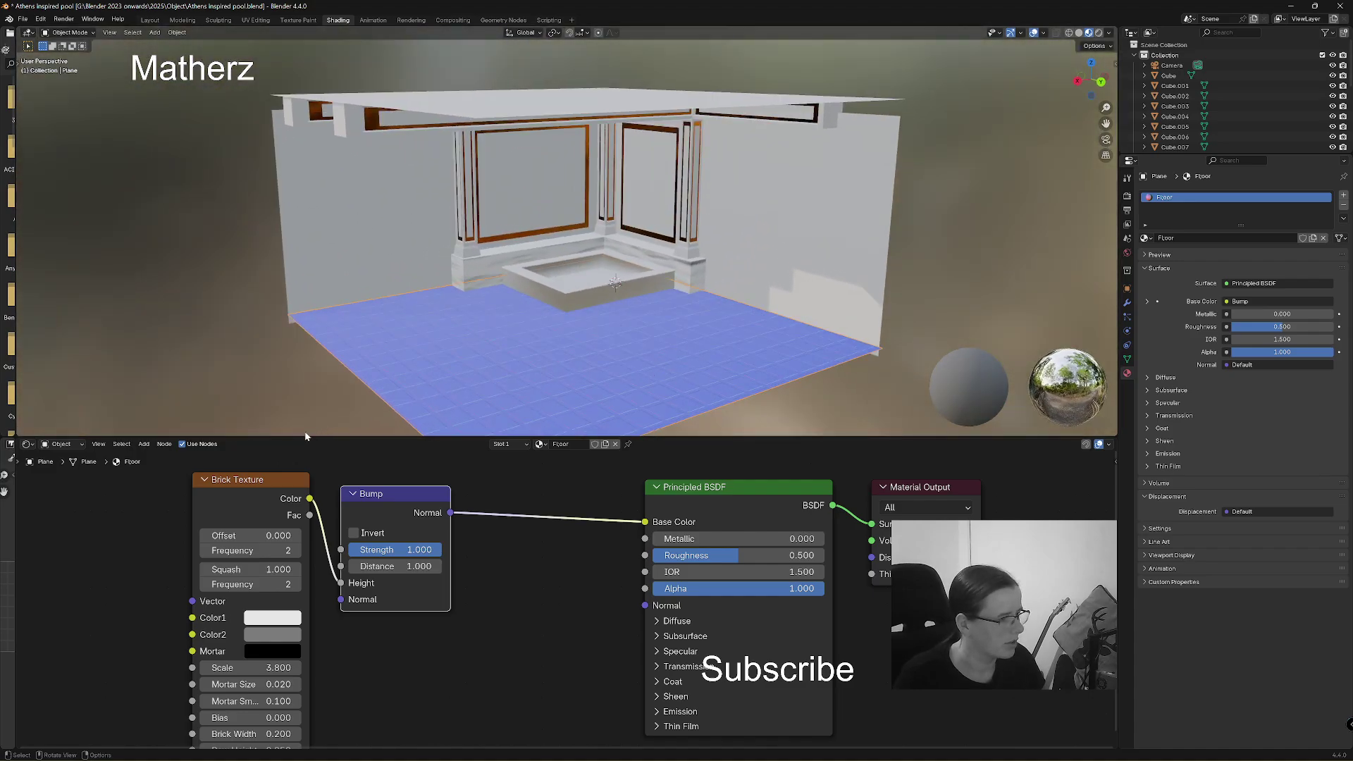
Insert a Color Ramp between the Bump node's Normal output and the Principled BSDF's Base Color, spacing the nodes apart.
left_click(143, 445)
mouse_move(165, 490)
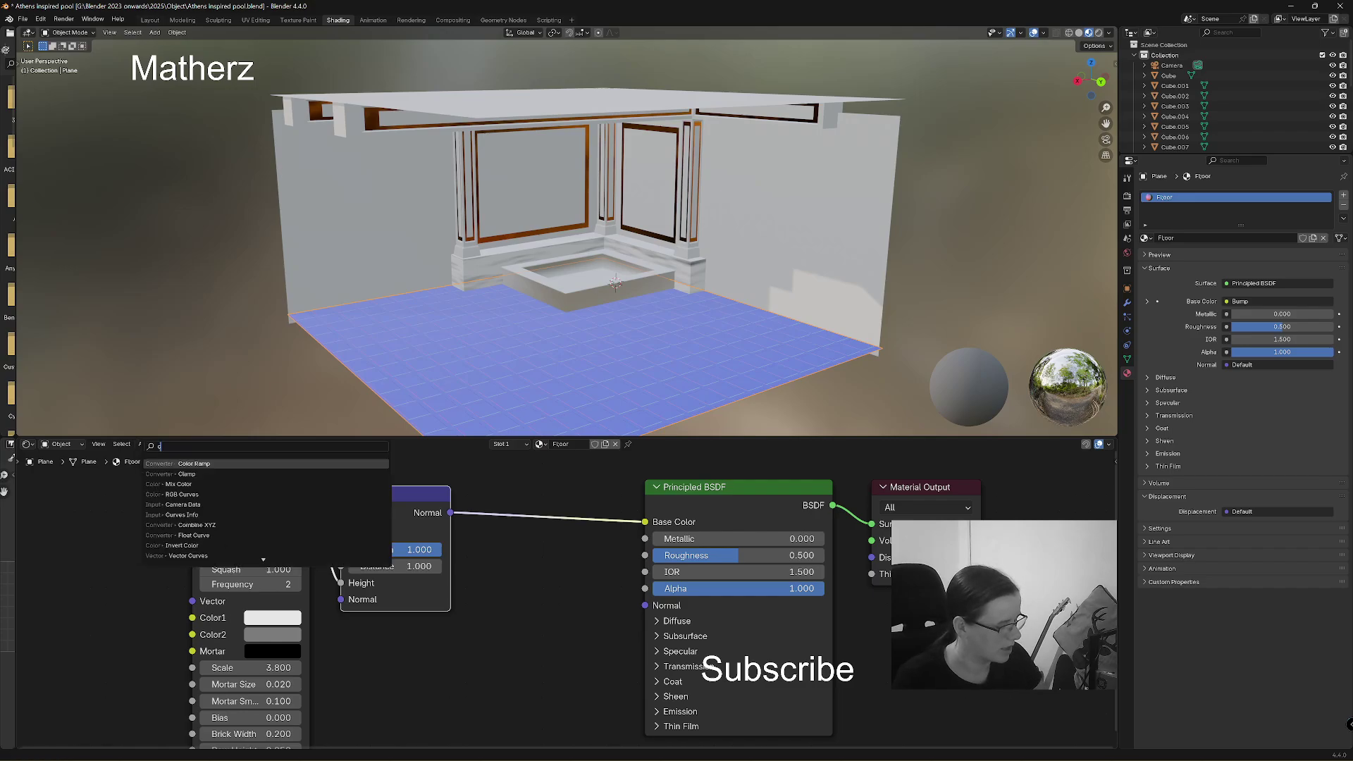
left_click(208, 477)
left_click(496, 485)
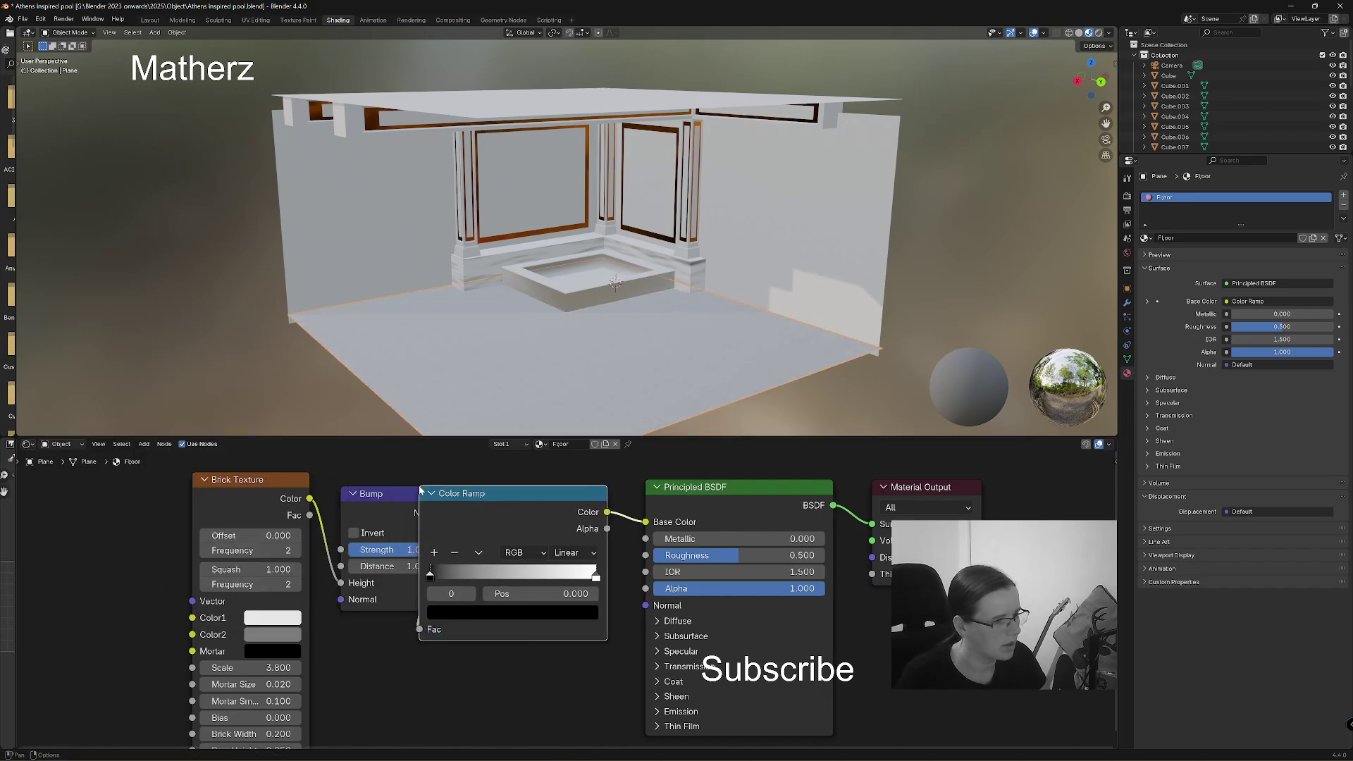
mouse_move(493, 575)
left_mouse_down()
mouse_move(596, 576)
mouse_move(490, 577)
left_mouse_up()
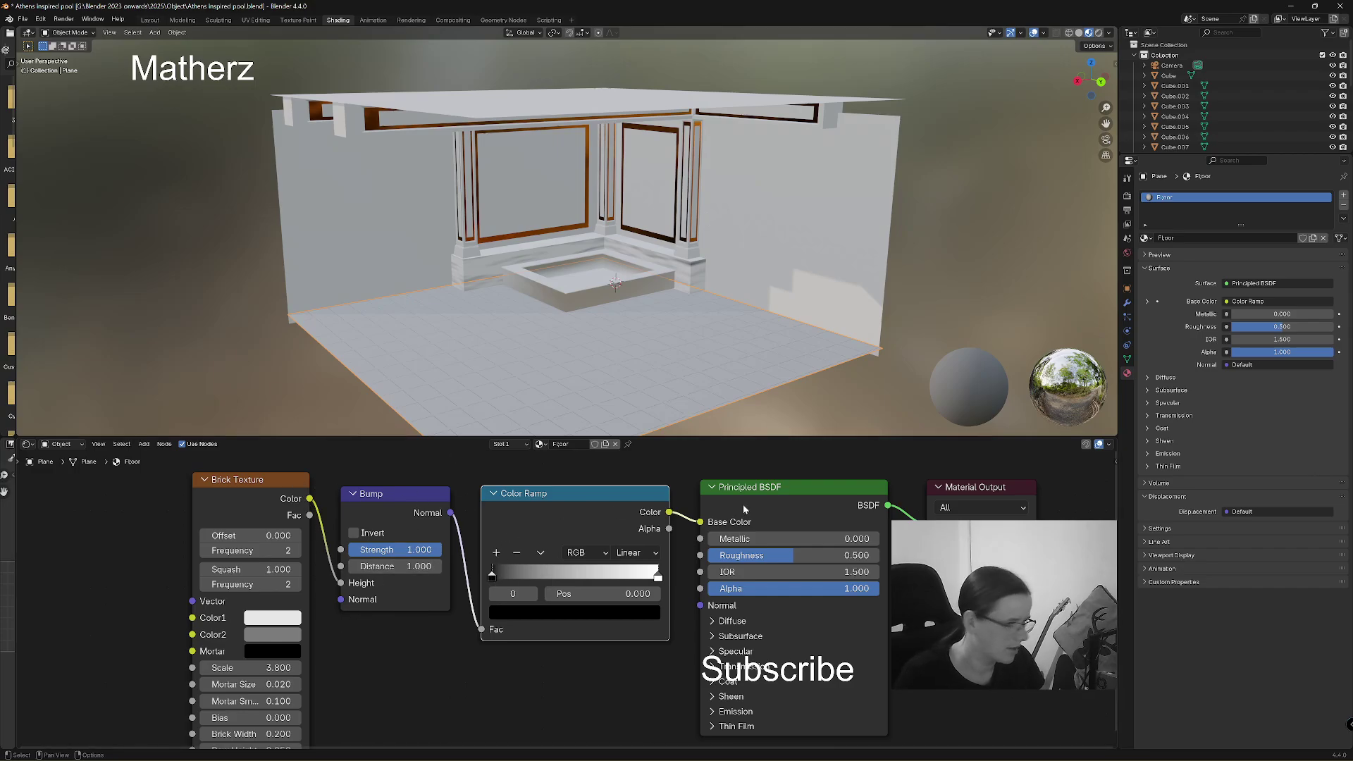
left_click_drag(867, 502, 897, 503)
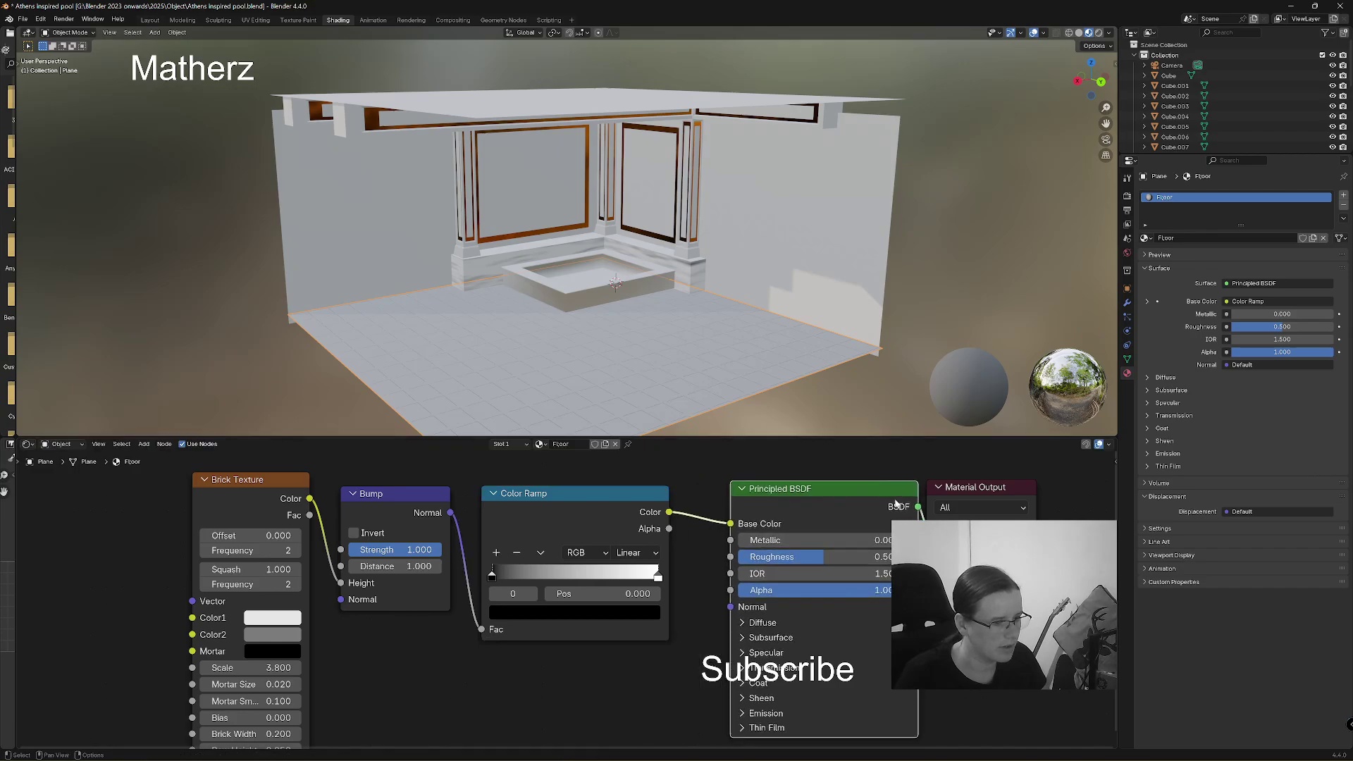
Add a Noise Texture node below the Color Ramp and connect its Color output to the Principled BSDF's Roughness.
left_click(145, 444)
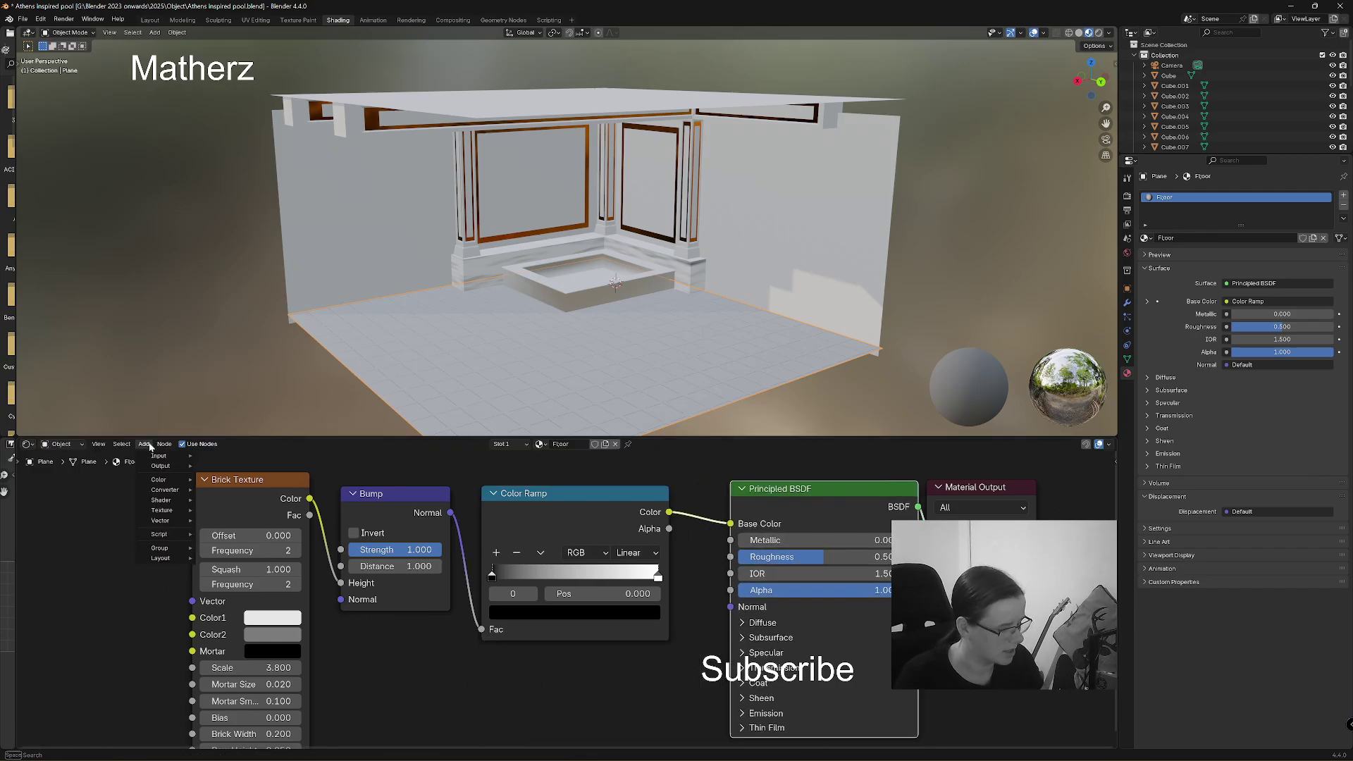
type("noise")
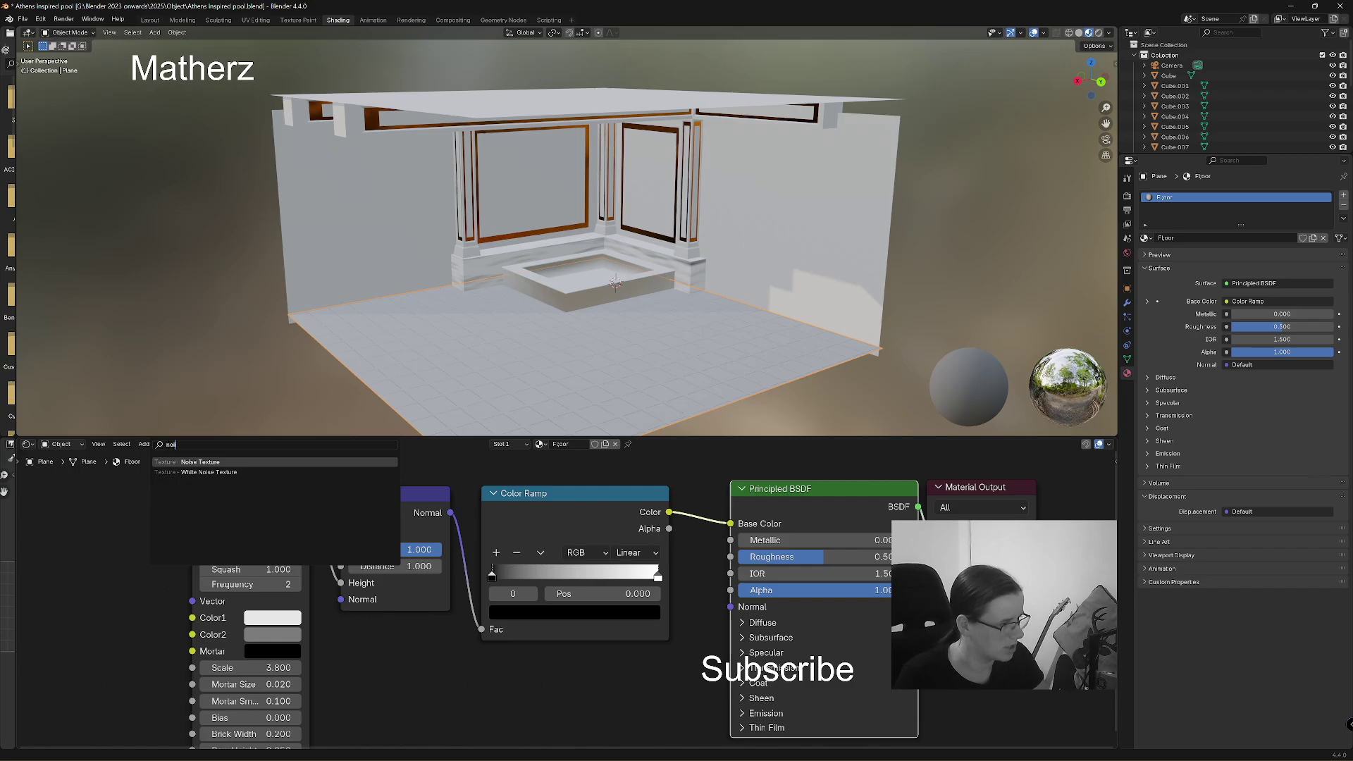
key("Return")
left_click(757, 712)
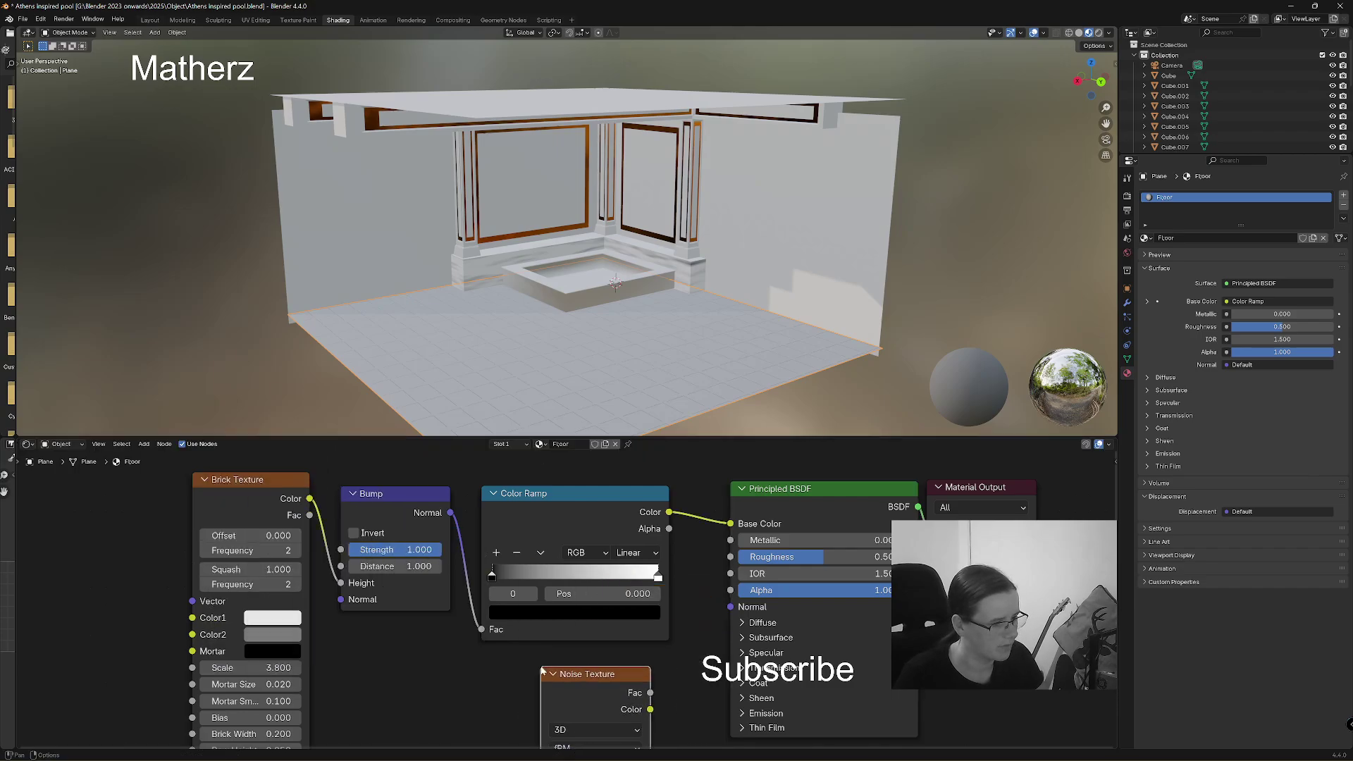
scroll(690, 627, "down", 3)
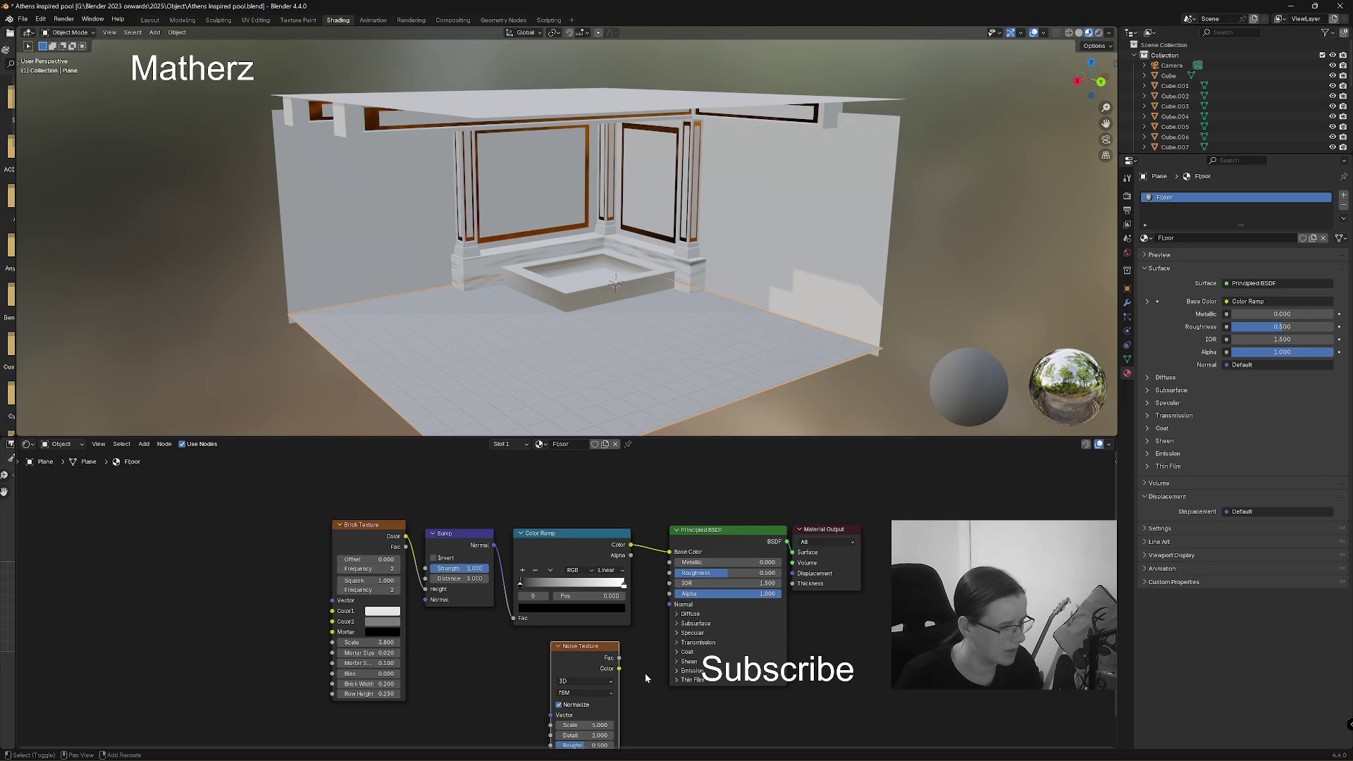
middle_click_drag(645, 674, 639, 625)
left_click_drag(614, 619, 662, 524)
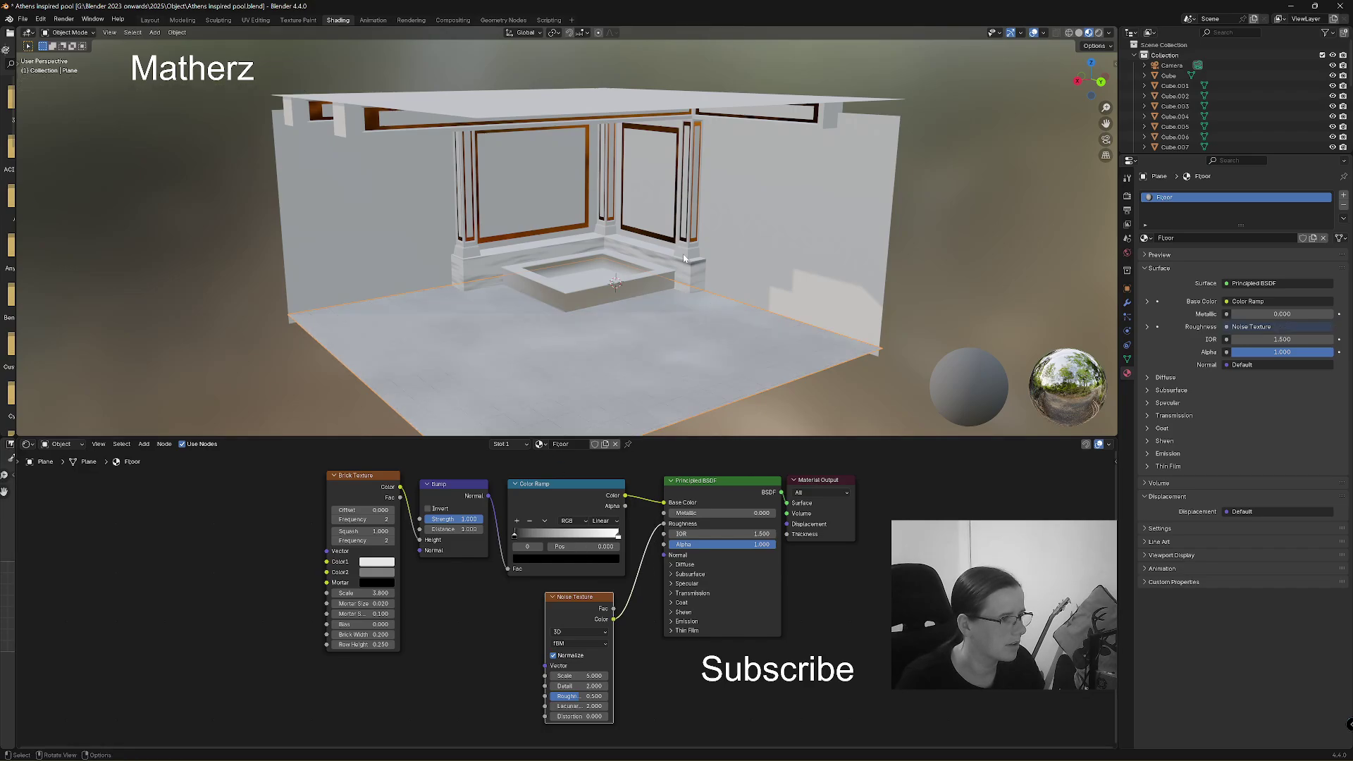
Raise the Noise Texture's scale to about 471 to give the floor a fine roughness variation.
scroll(744, 308, "up", 10)
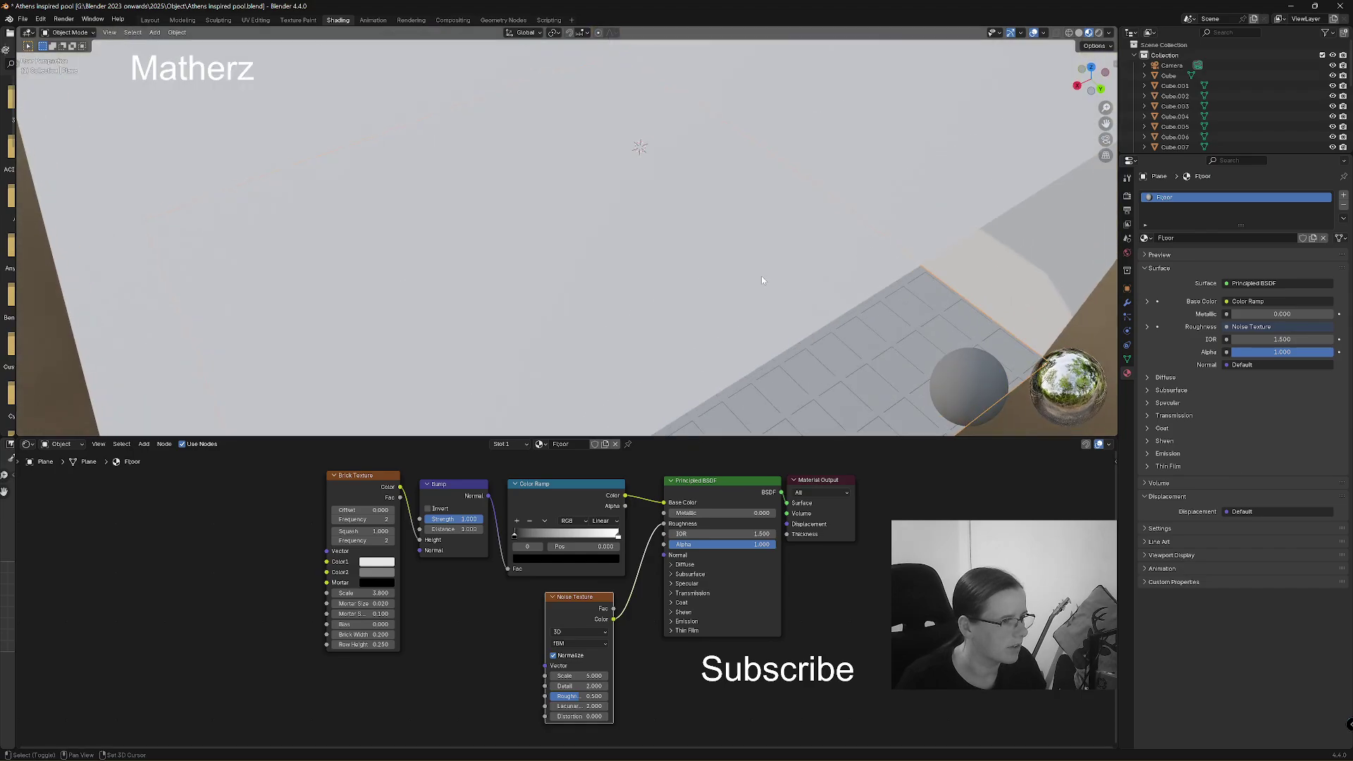
middle_click_drag(762, 281, 793, 120)
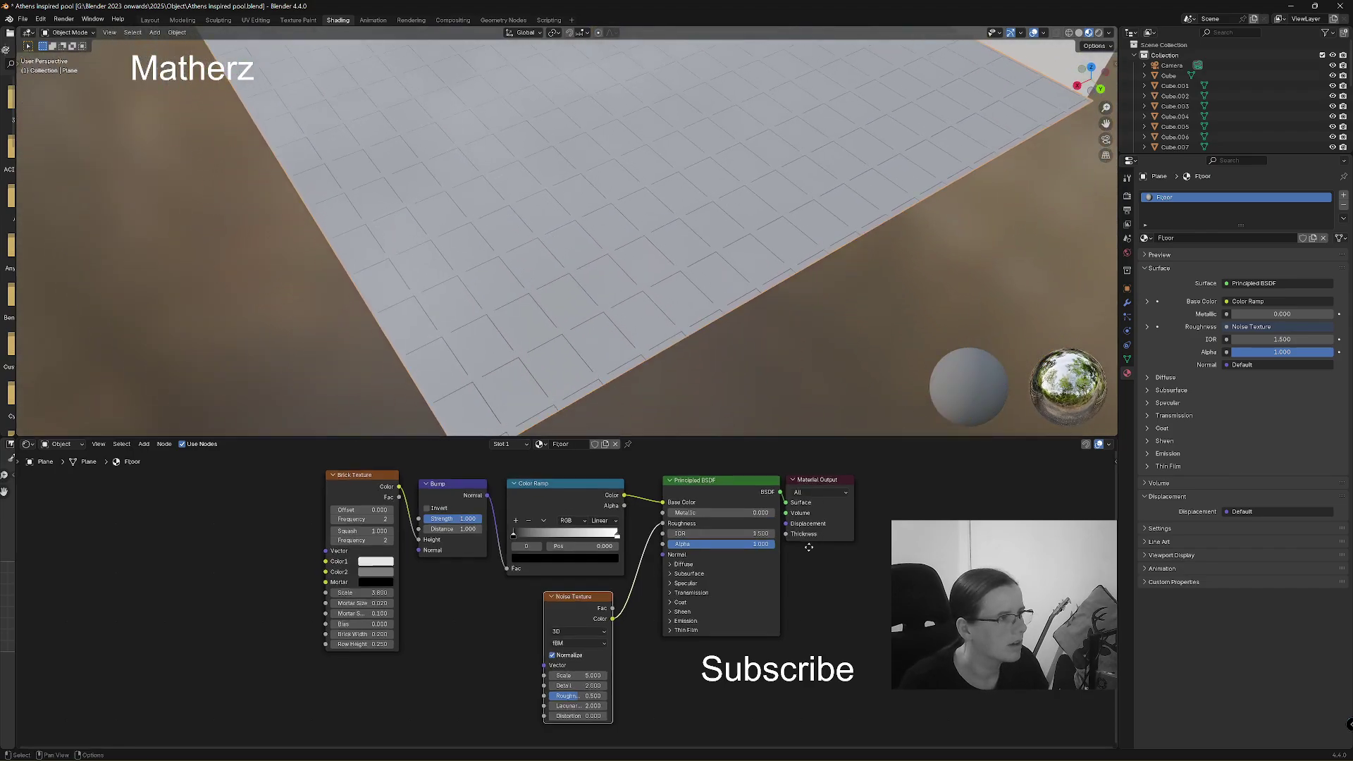
middle_click_drag(812, 537, 806, 528)
middle_click_drag(800, 302, 835, 398)
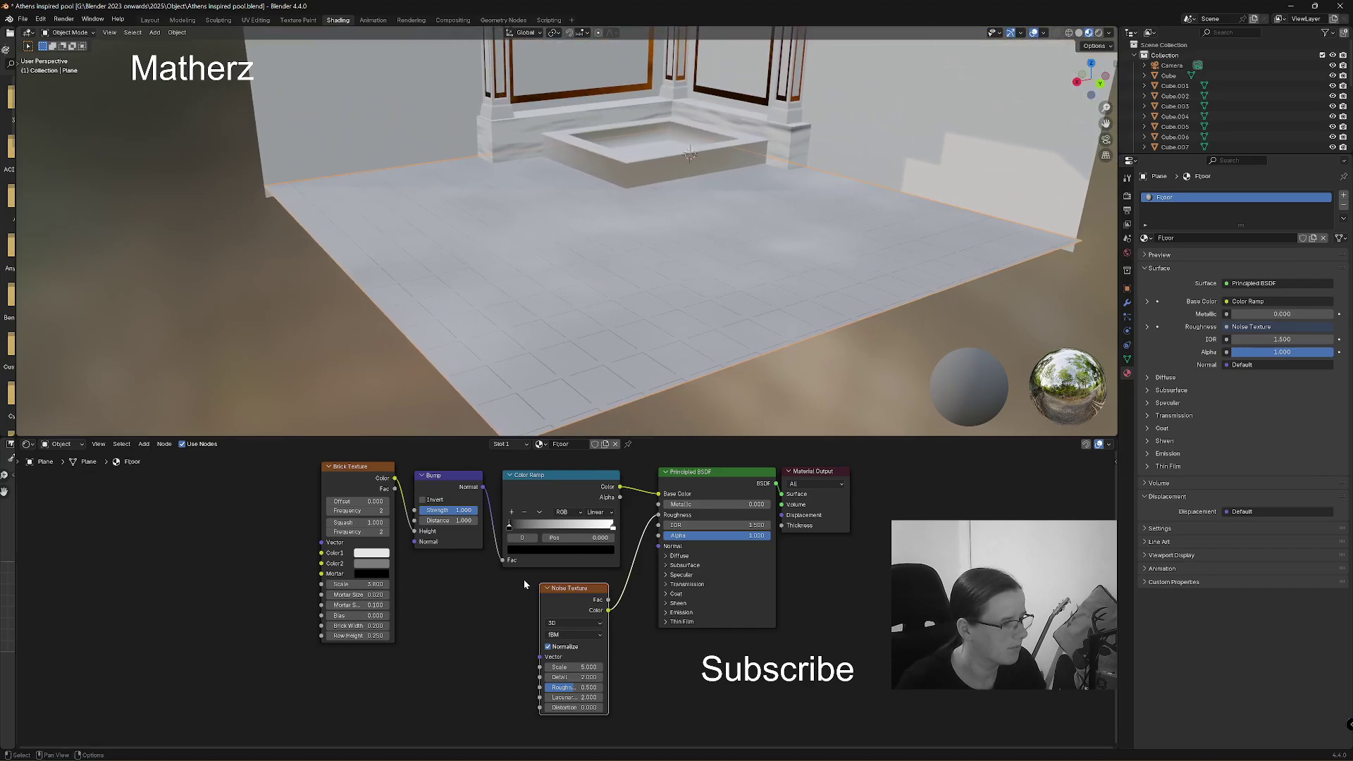
left_click_drag(573, 667, 655, 667)
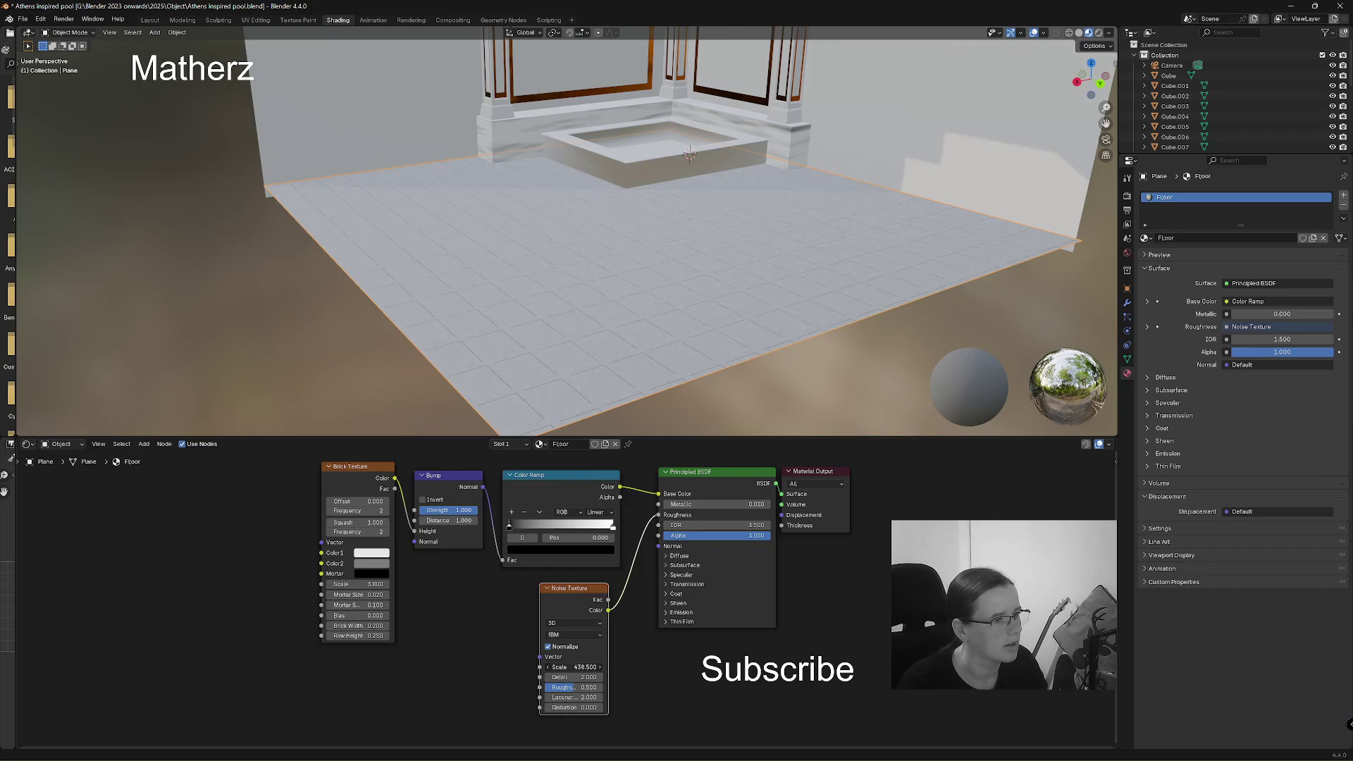
left_click_drag(574, 666, 573, 667)
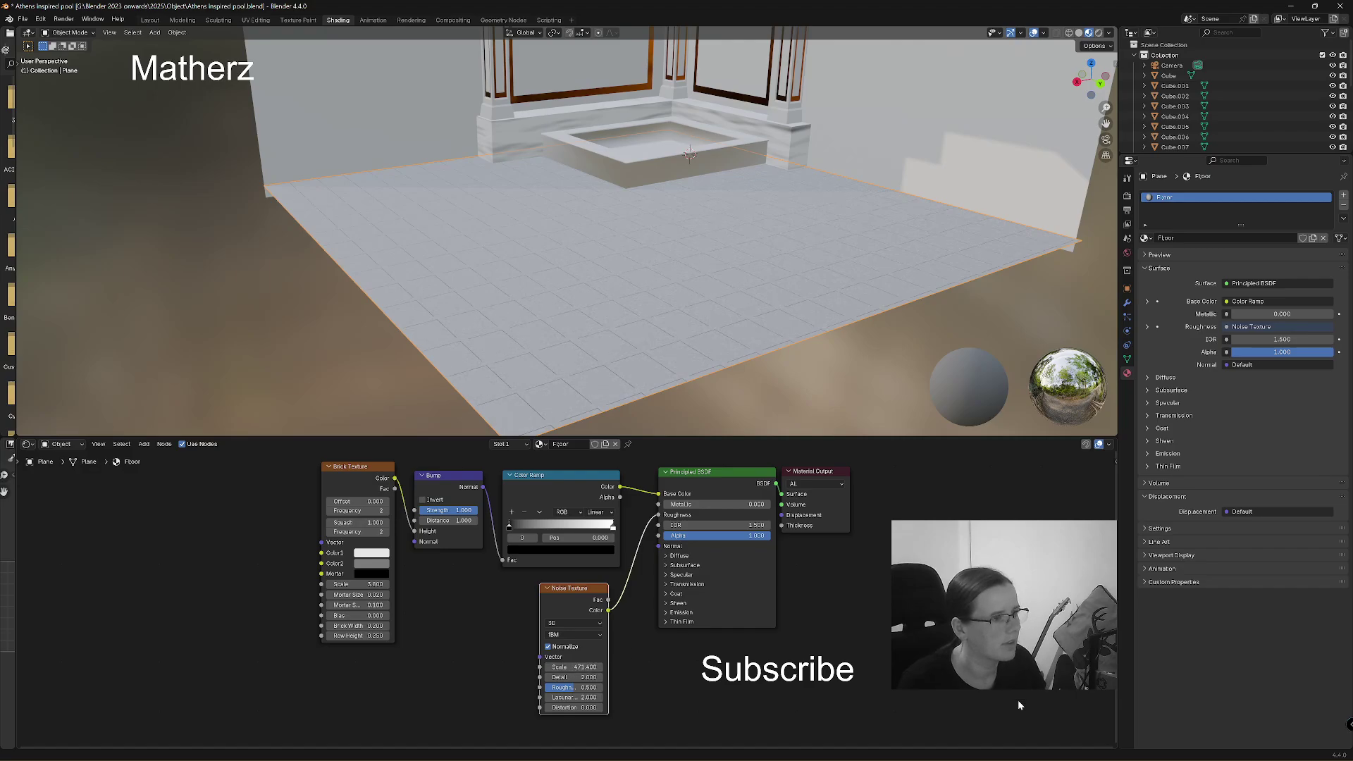
Make room beside the Noise Texture and duplicate the Bump node.
left_click_drag(594, 589, 520, 602)
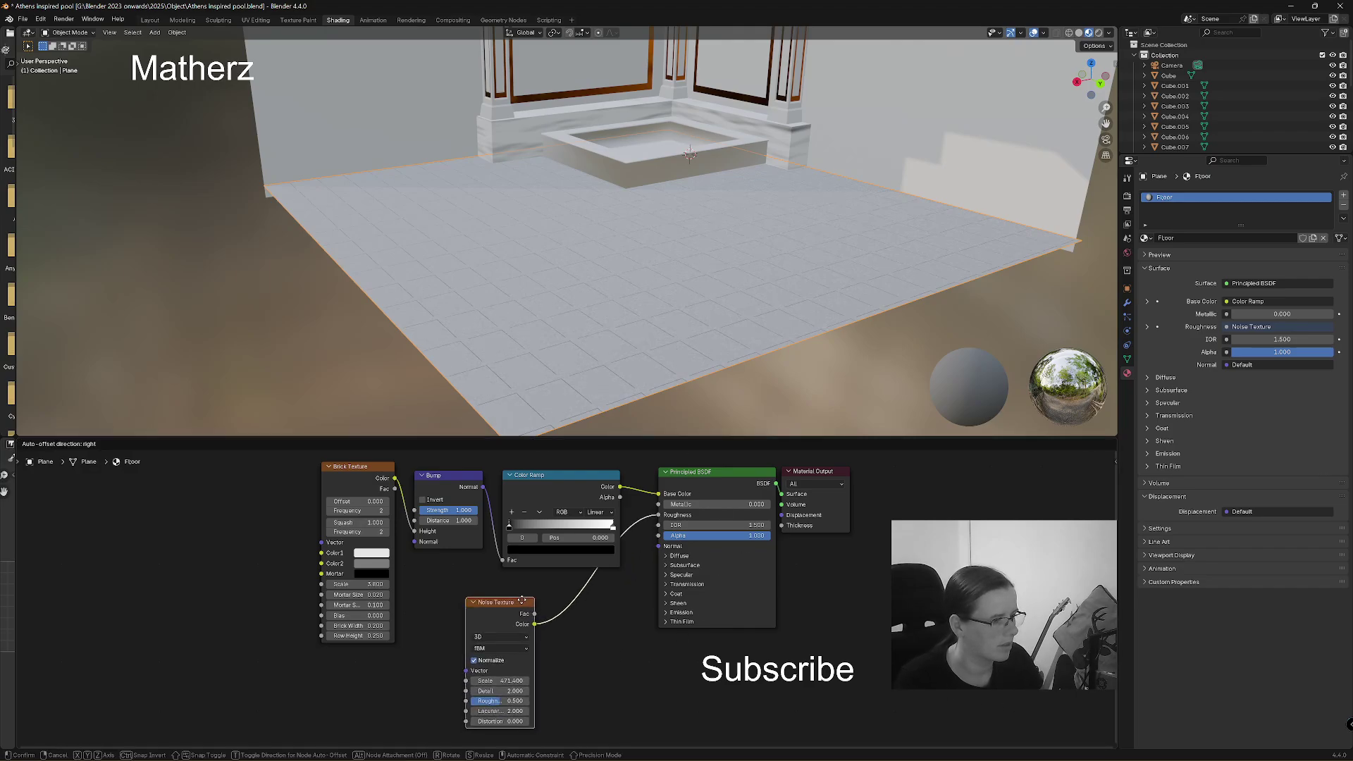
left_click(462, 480)
key("shift+d")
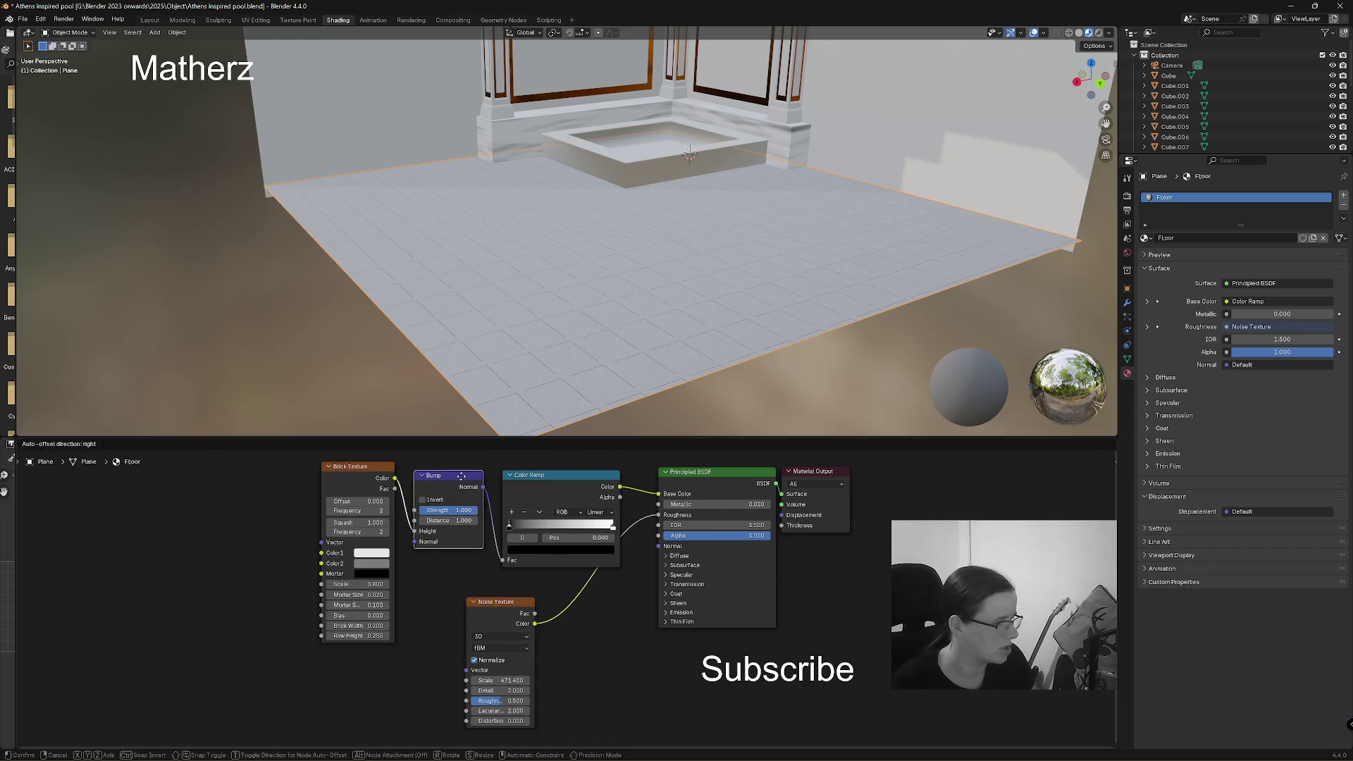